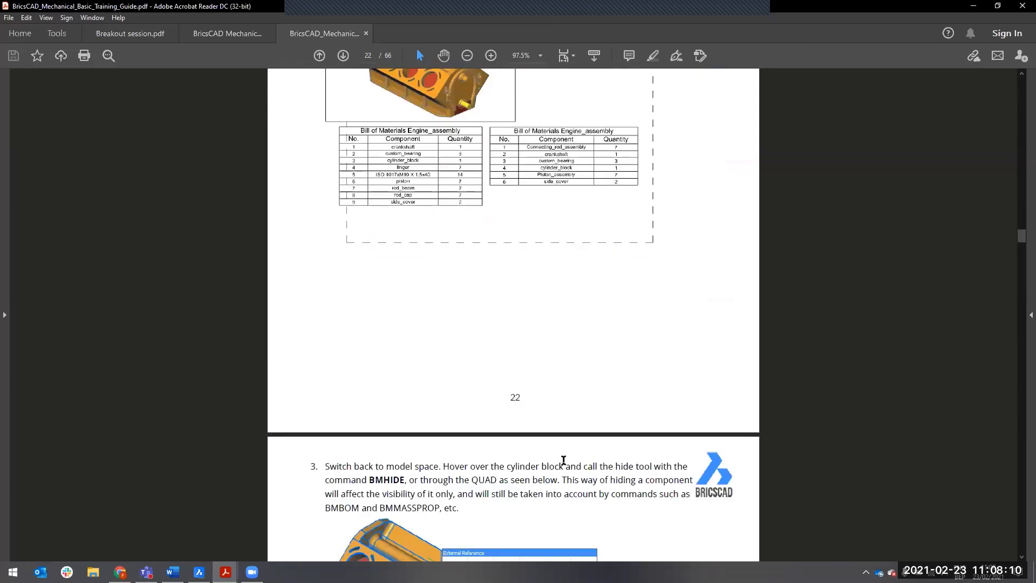
- Skim the training guide's assembly design exercise up to the inverse kinematics section, and return to its opening page
scroll(561, 458, down, 12)
scroll(566, 455, down, 15)
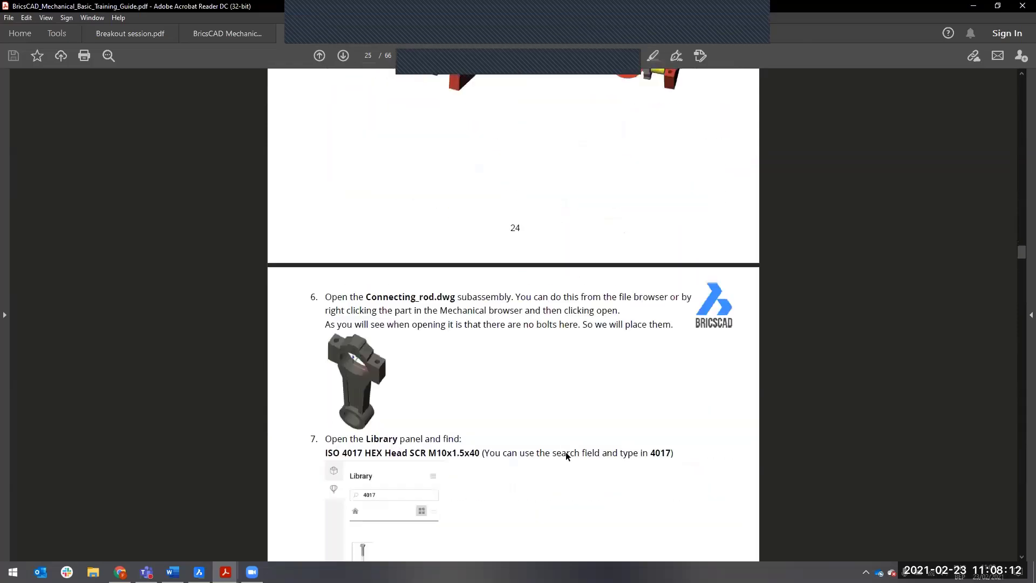
scroll(566, 456, down, 15)
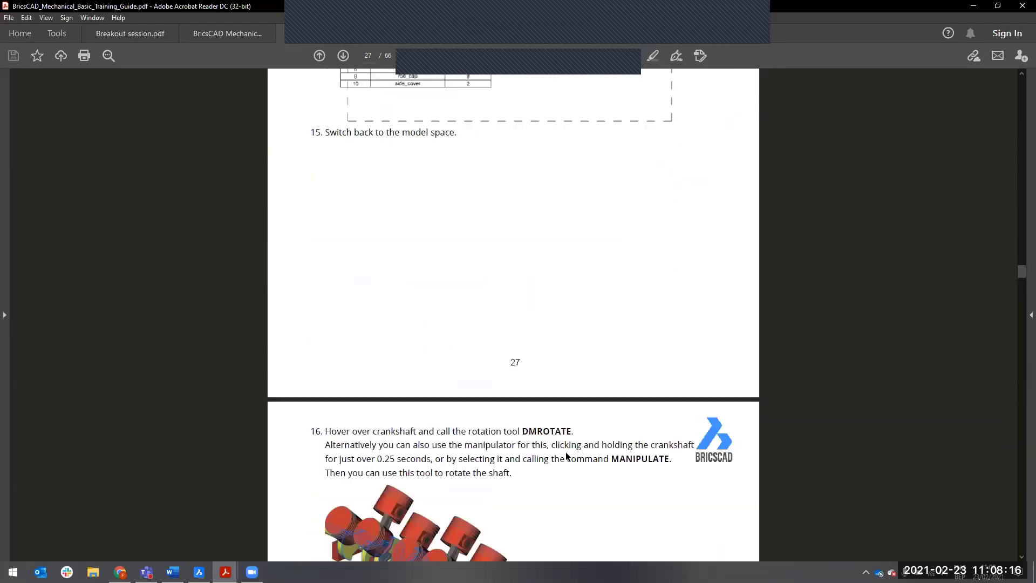
scroll(561, 448, down, 12)
drag(296, 323, 548, 348)
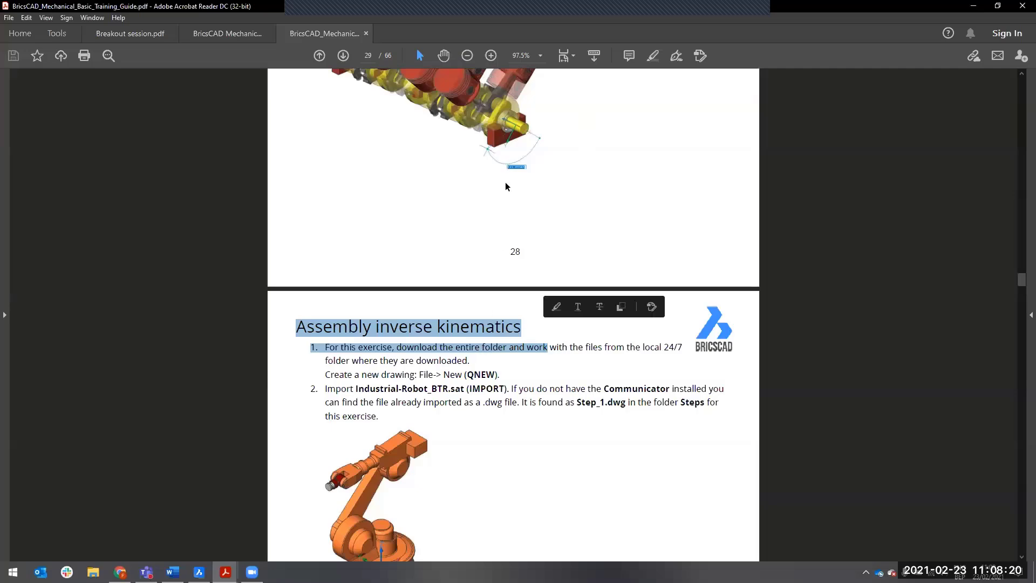
click(484, 410)
scroll(549, 468, up, 10)
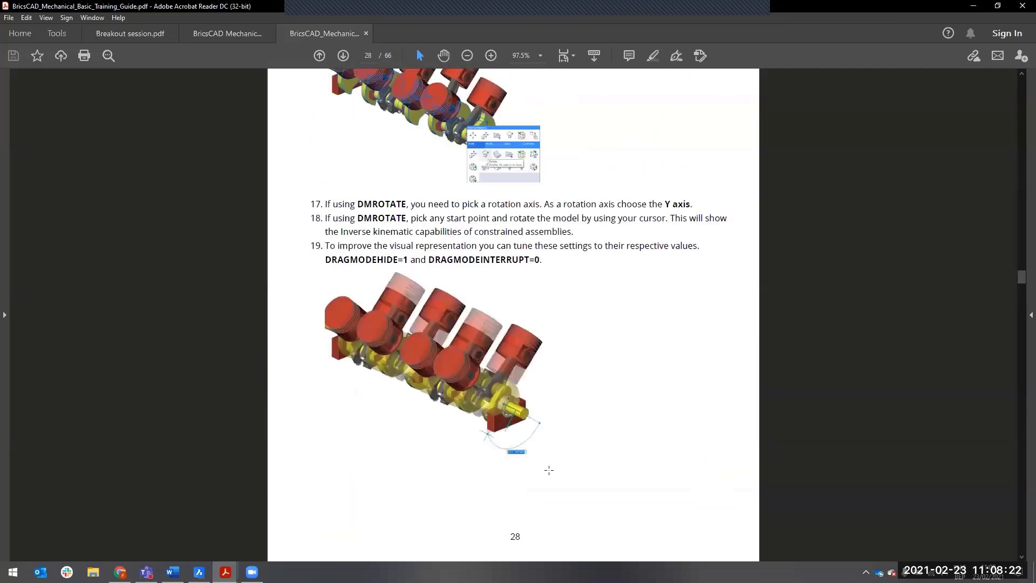
drag(1021, 272, 1022, 225)
scroll(796, 399, up, 10)
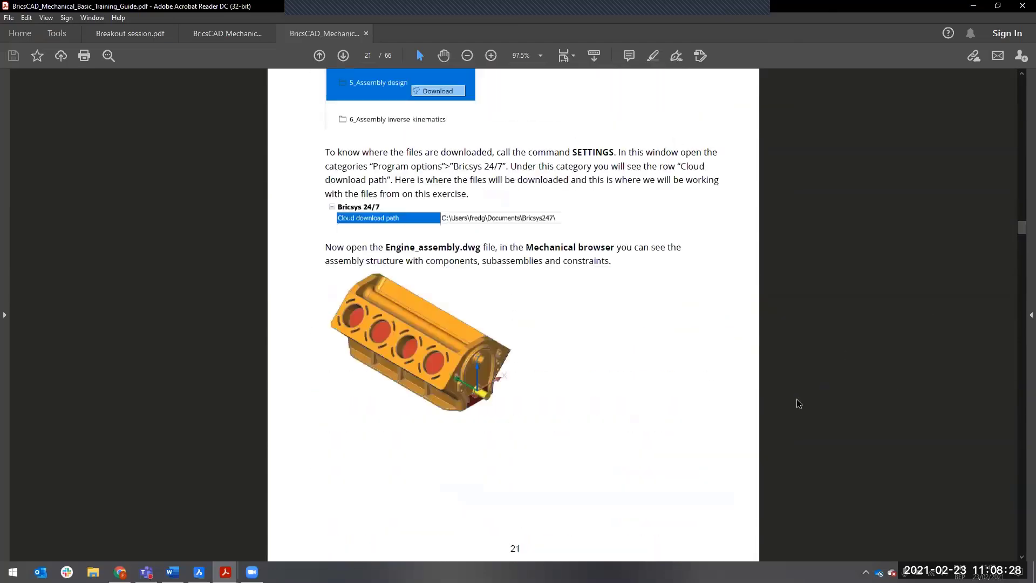
scroll(803, 411, down, 2)
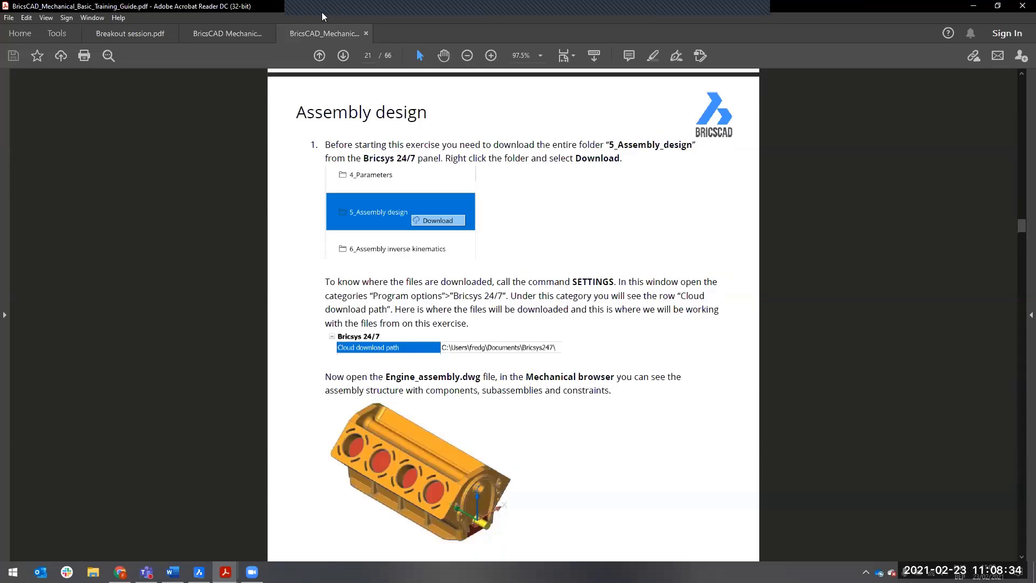
- Switch to BricsCAD, create a new drawing from the Mechanical-mm template and hide the Mechanical browser
key(alt+Tab)
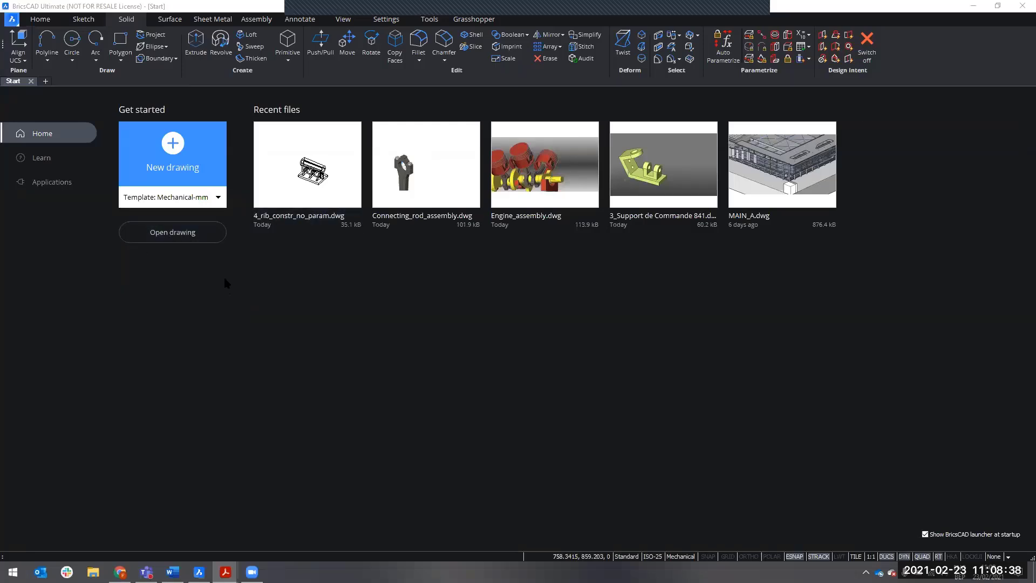
click(183, 147)
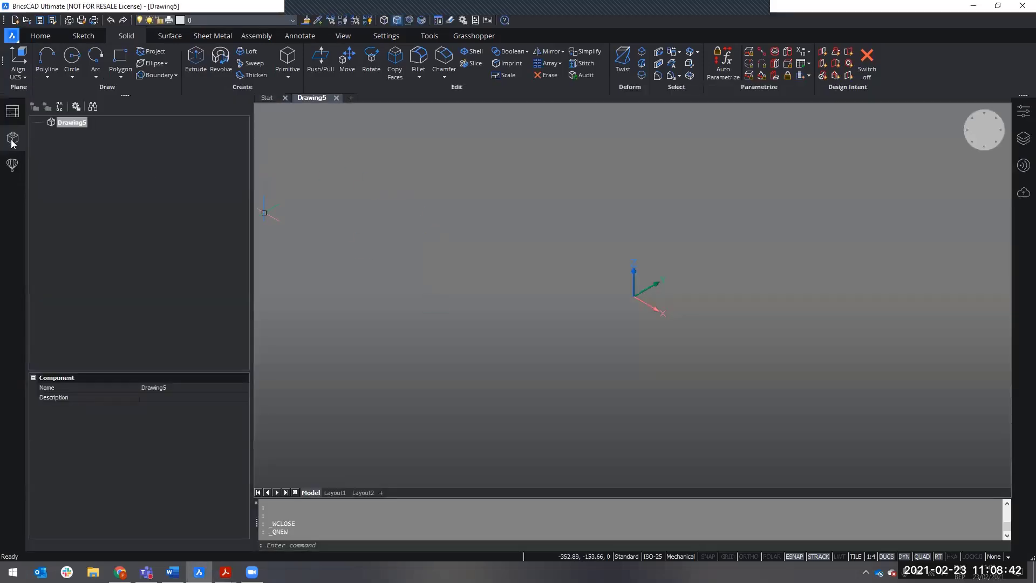
click(12, 139)
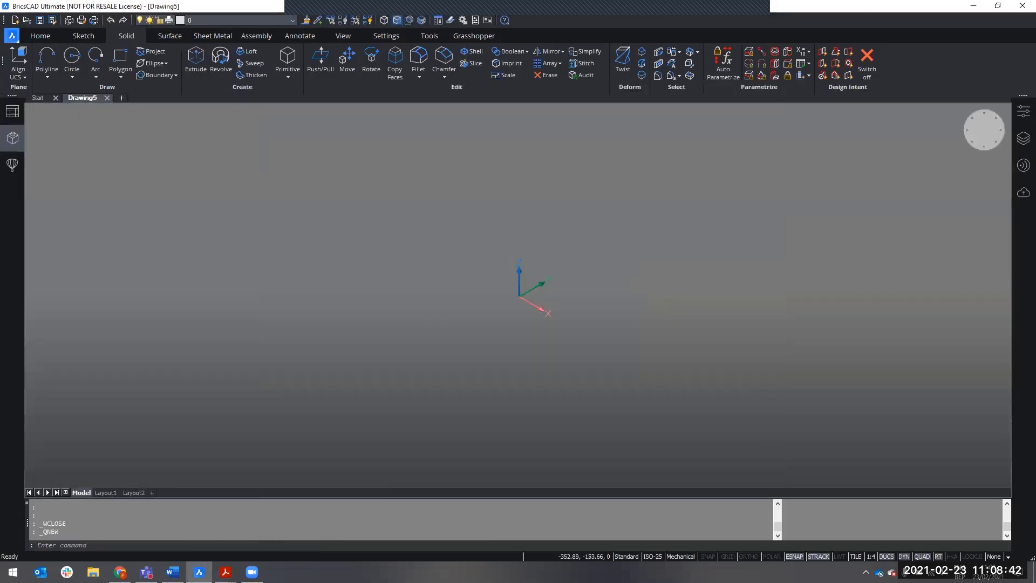
- Download the 5_Assembly design folder from the v21 folder on Bricsys 24/7, overwriting the local copies
click(1022, 191)
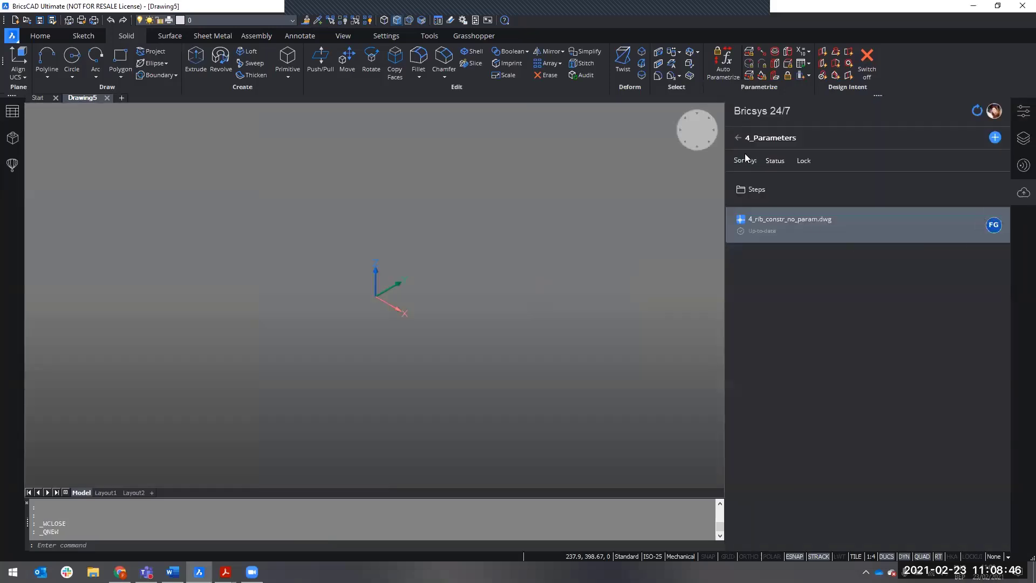
click(738, 140)
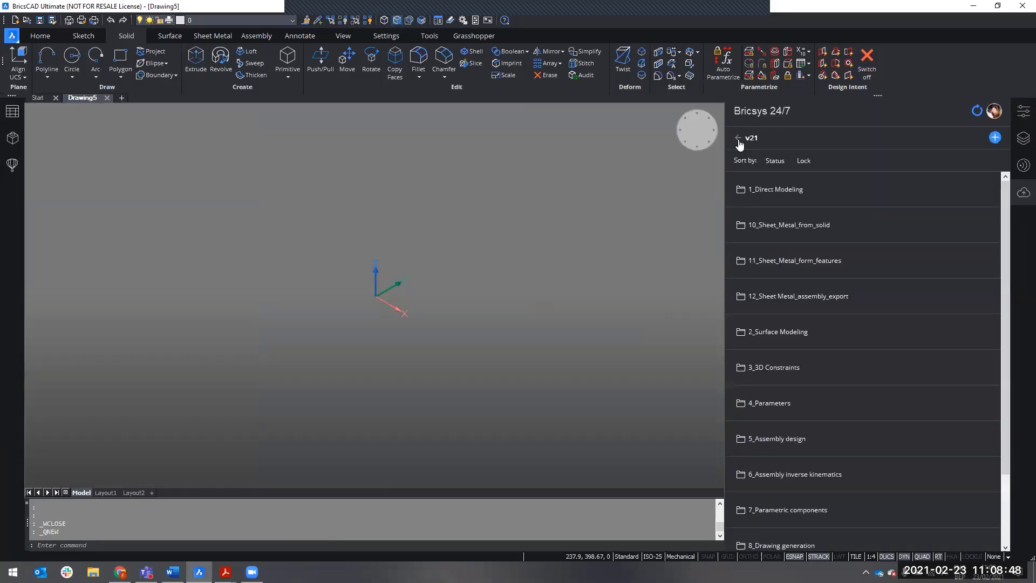
scroll(819, 432, down, 2)
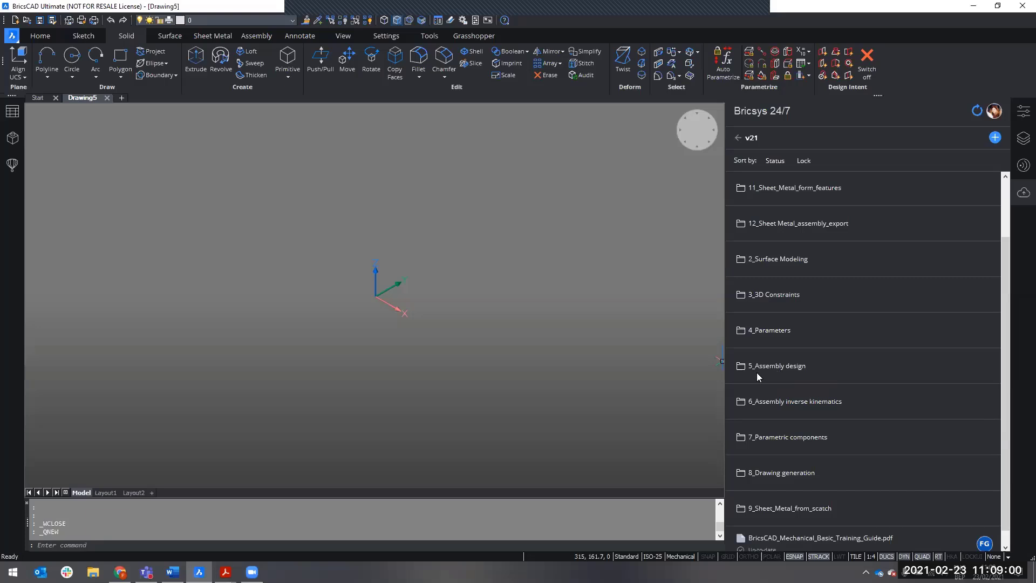
right_click(795, 370)
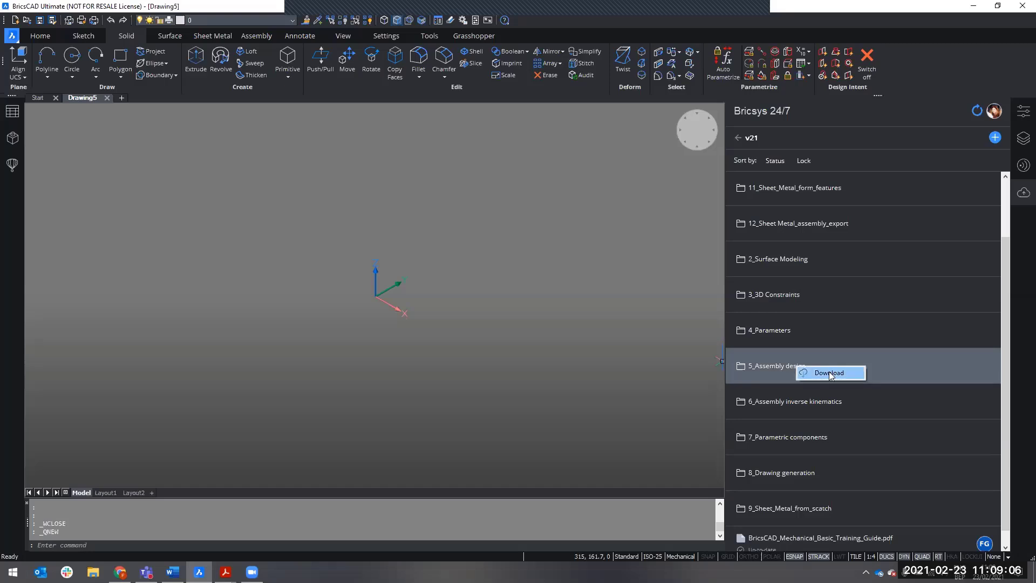
click(829, 372)
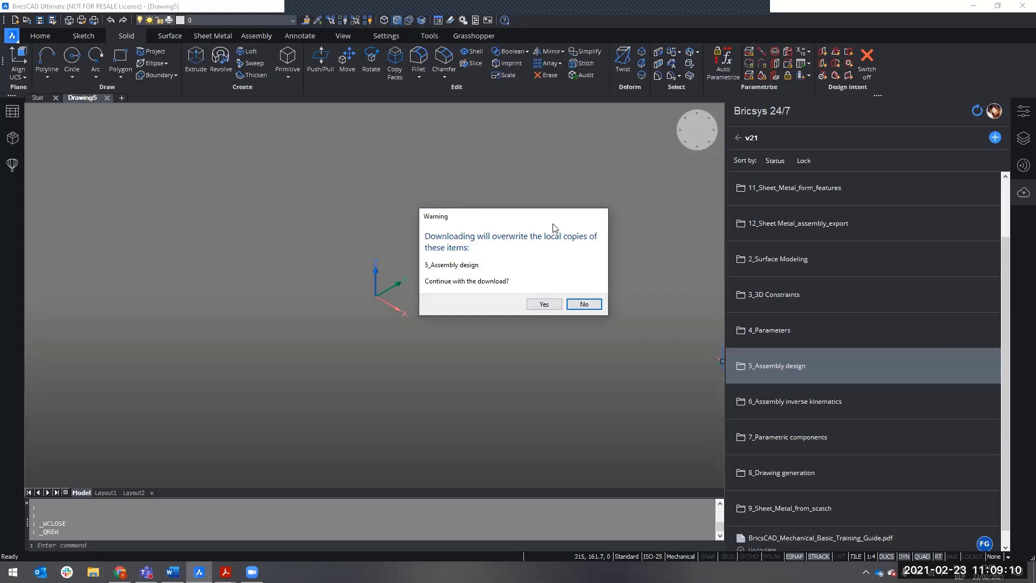
click(544, 304)
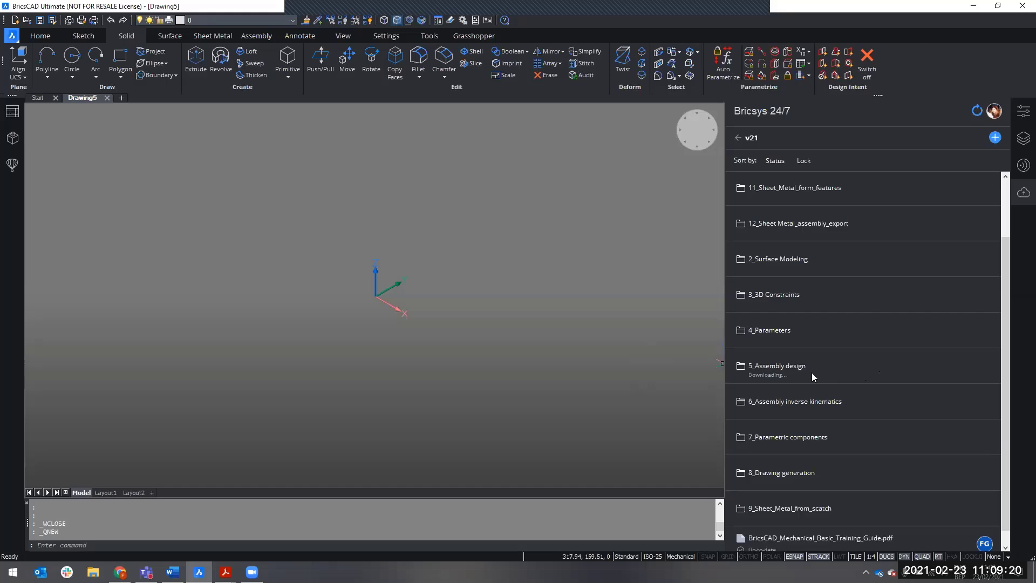
- Open the 5_Assembly design cloud folder and look through its drawing files
click(781, 373)
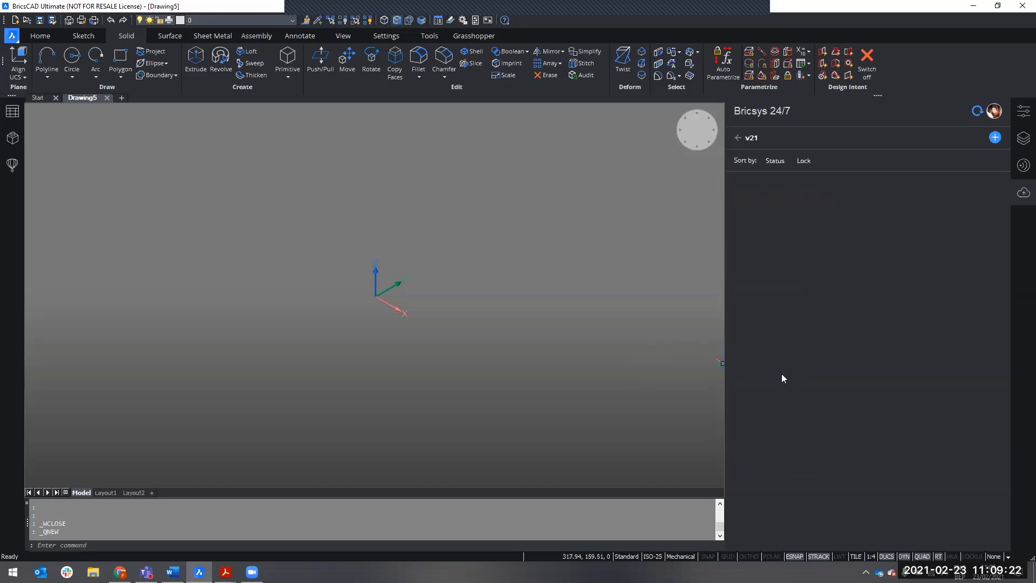
scroll(869, 369, up, 2)
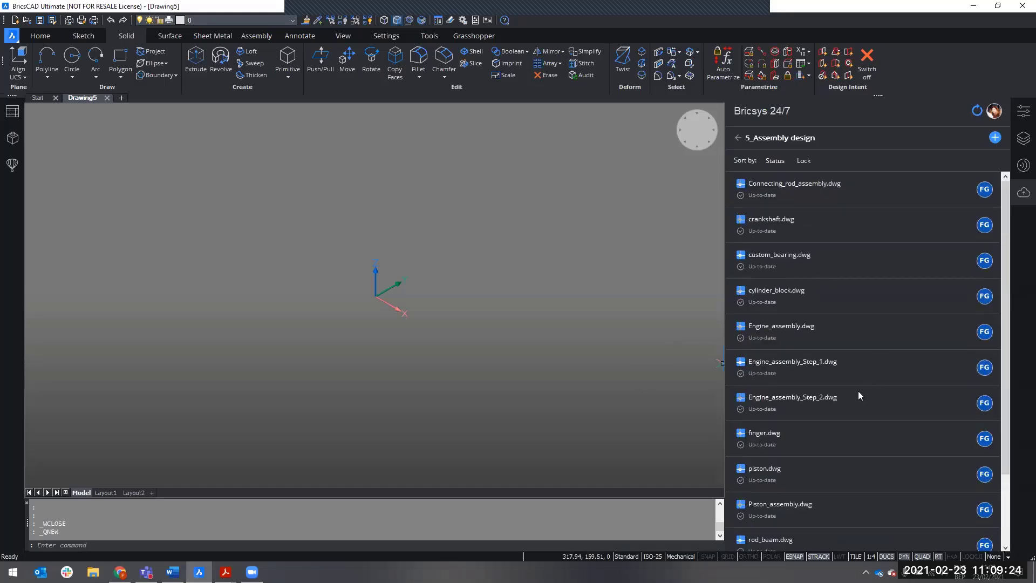
scroll(844, 386, down, 2)
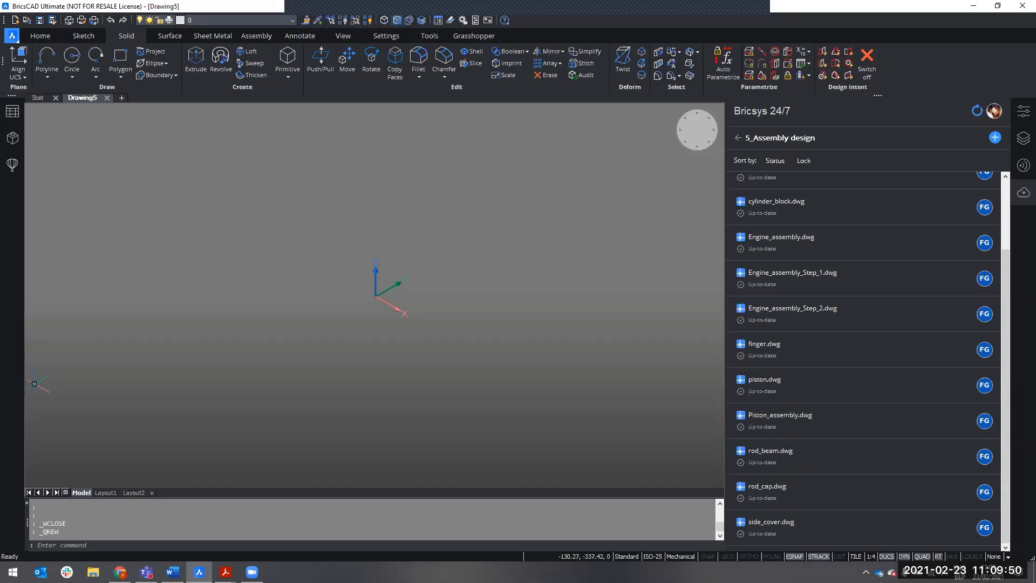
key(alt+Tab)
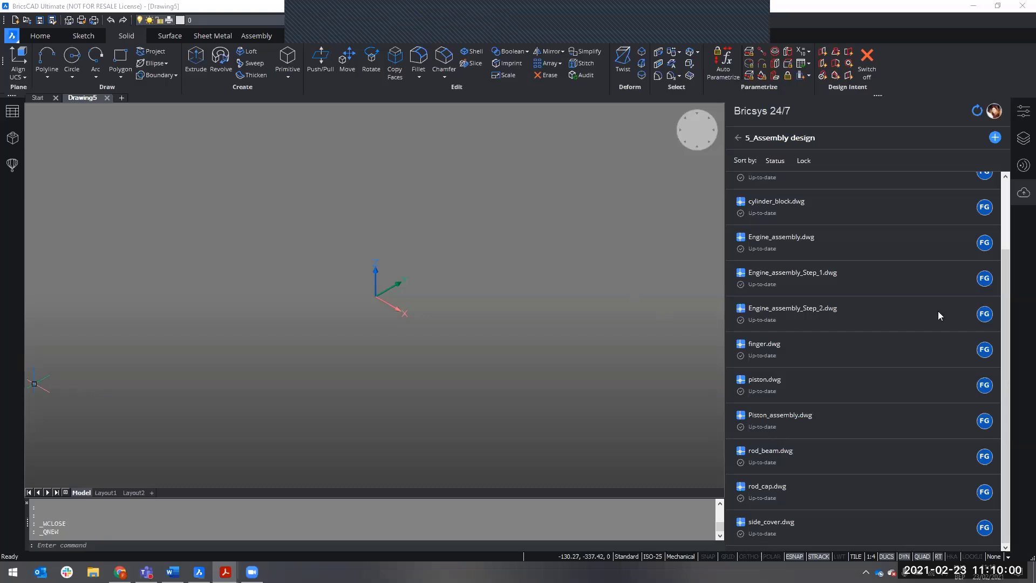
click(609, 347)
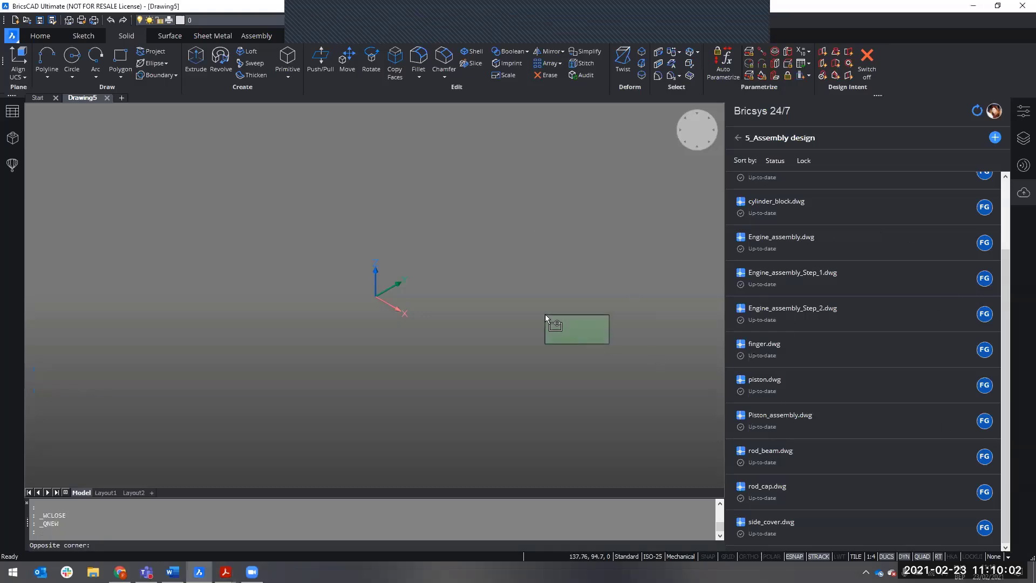
click(545, 314)
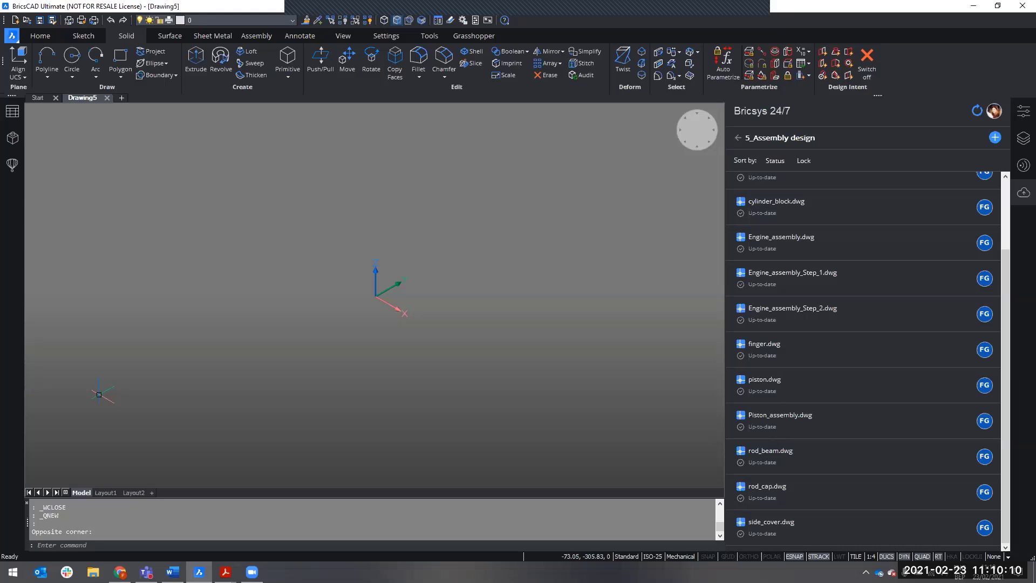
- Open Engine_assembly.dwg from the 5_Assembly design cloud folder and hide the Bricsys 24/7 panel
scroll(875, 350, up, 1)
scroll(876, 351, up, 1)
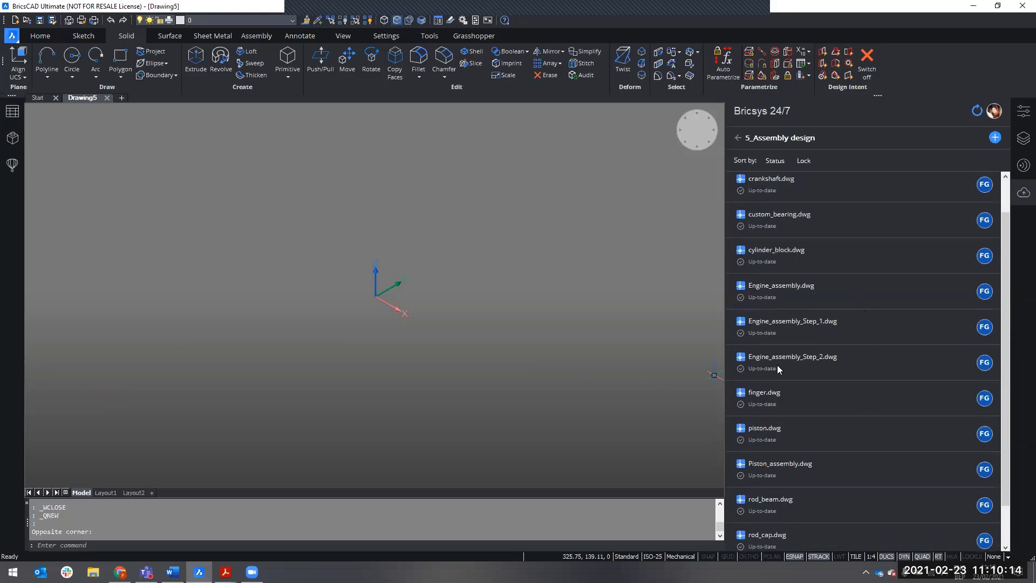
double_click(791, 291)
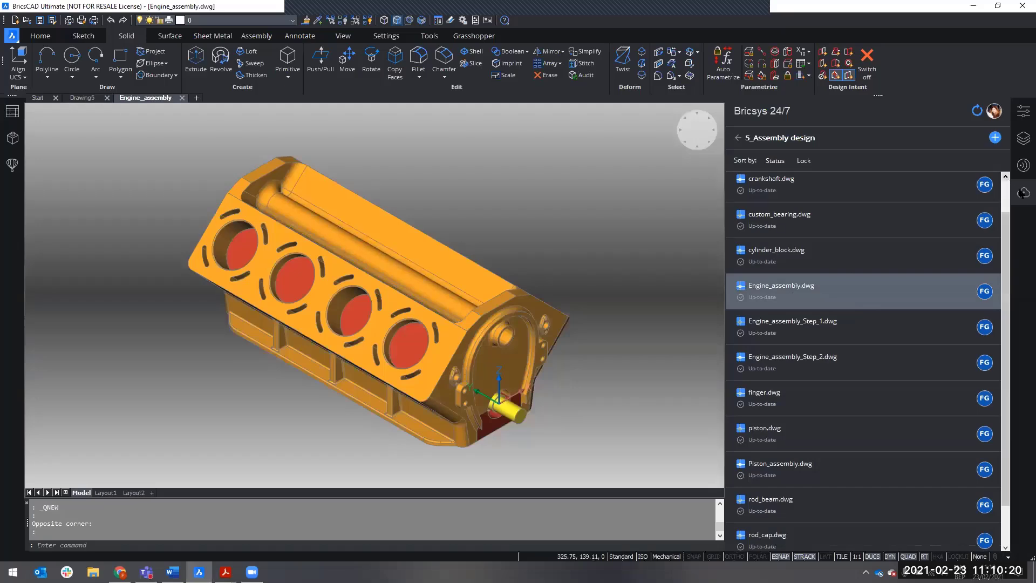
click(1023, 193)
shift+middle_drag(619, 293, 632, 352)
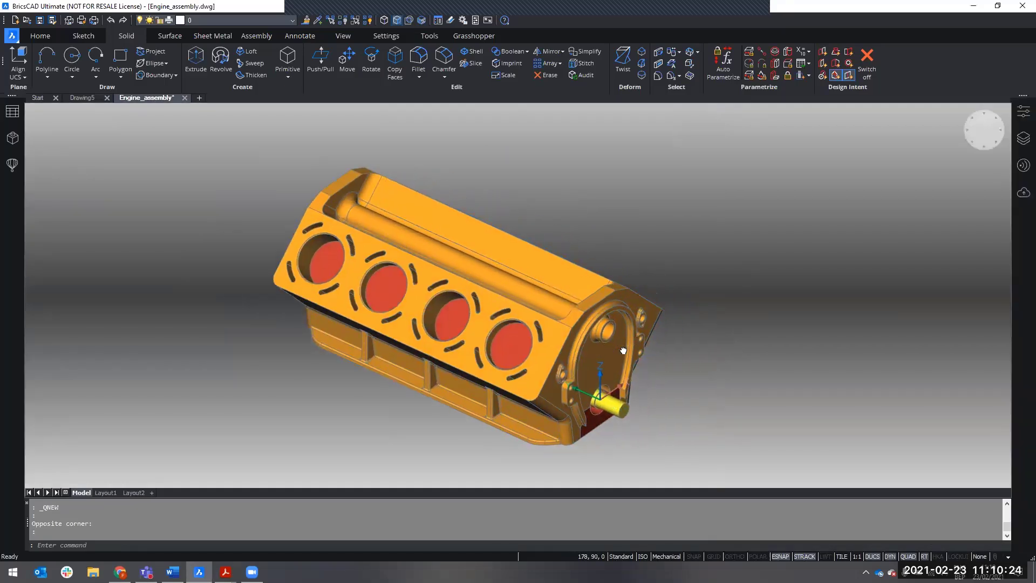
middle_drag(640, 397, 617, 370)
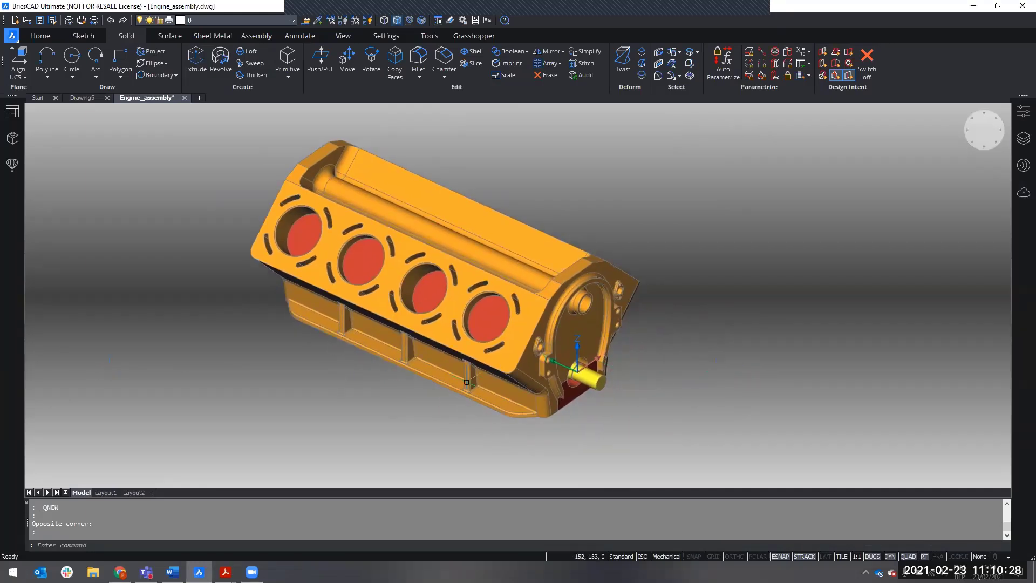
scroll(61, 390, down, 4)
scroll(245, 376, up, 5)
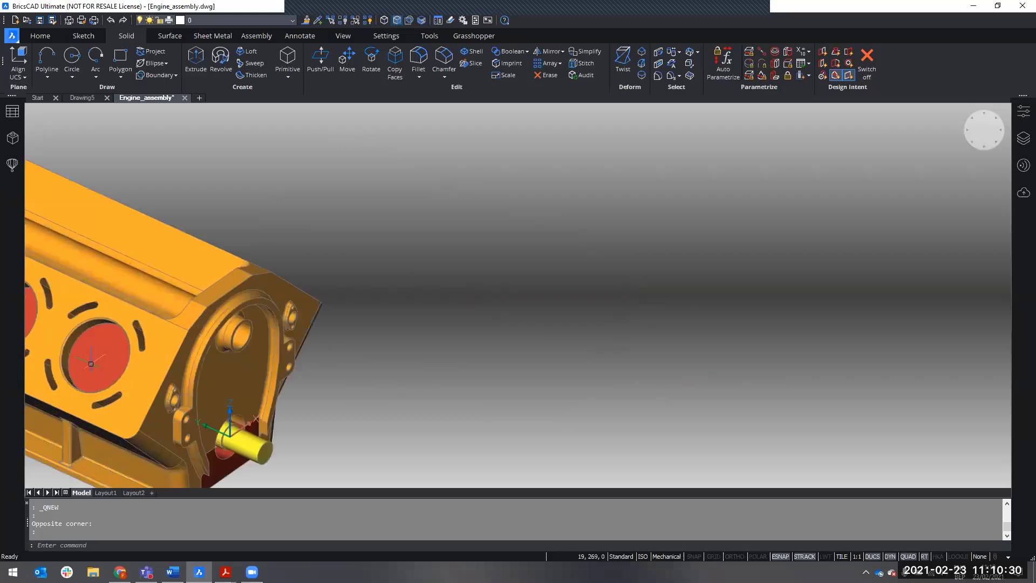
scroll(373, 351, down, 2)
middle_drag(302, 369, 500, 344)
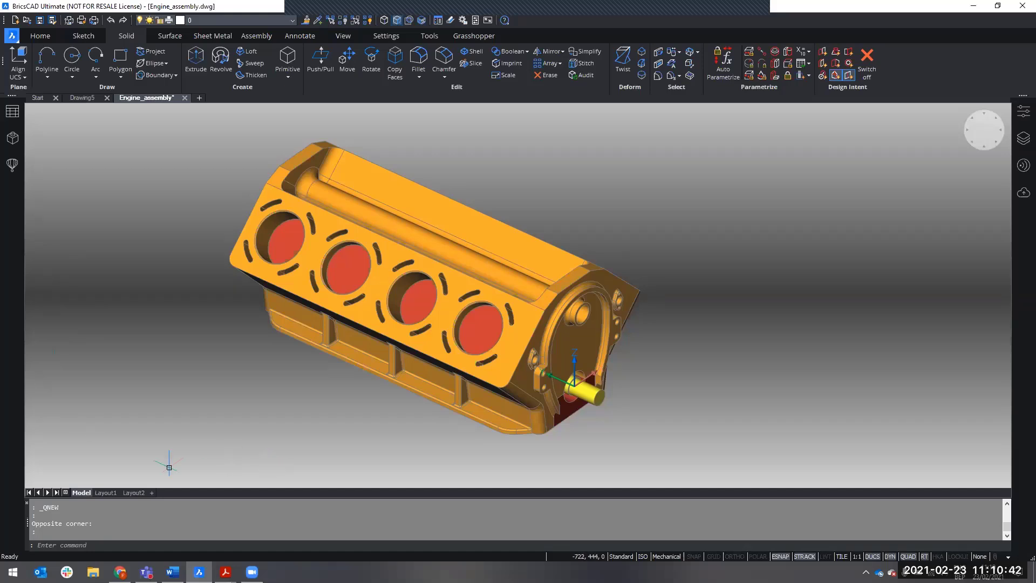
- Switch the engine assembly drawing from model space to Layout1
click(104, 493)
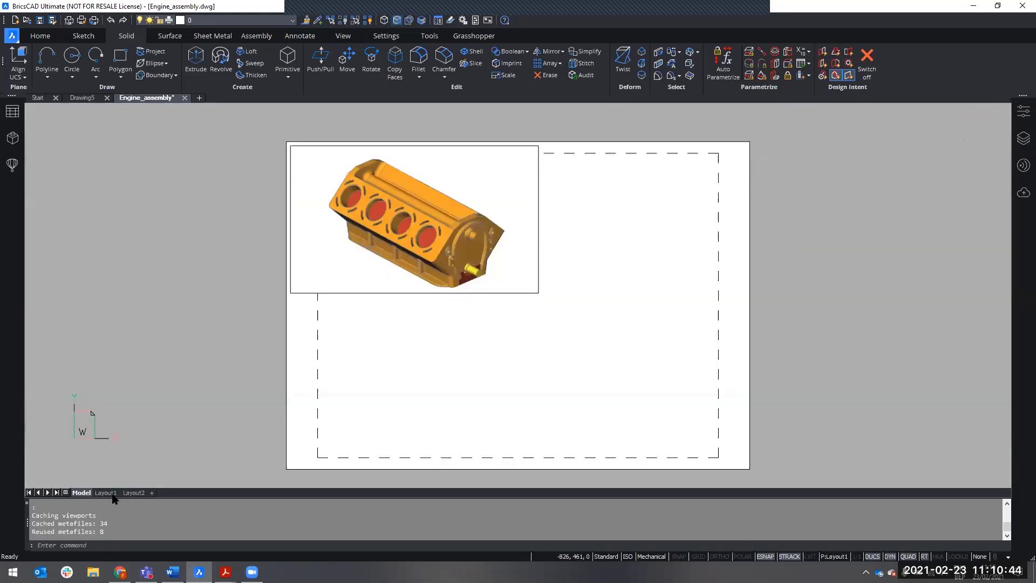
click(352, 323)
click(356, 289)
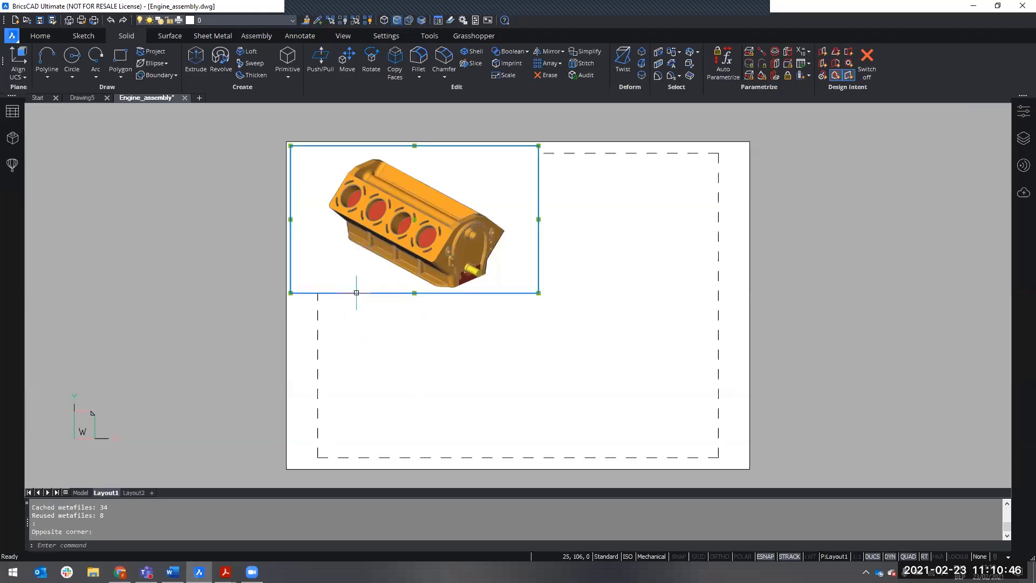
text(m)
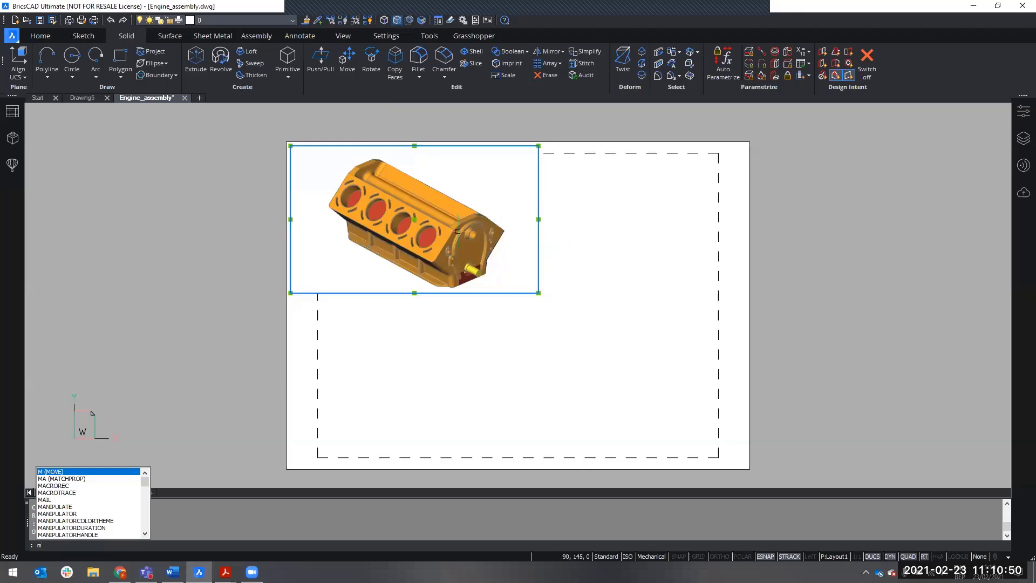
key(Escape)
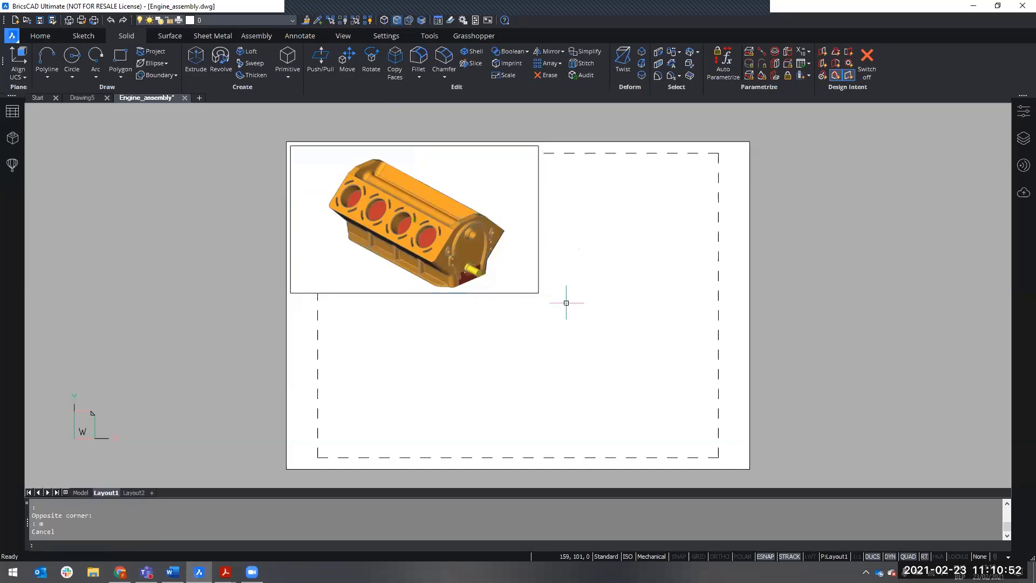
- Shift the engine viewport horizontally about 20 units with the Manipulate tool so it lies inside the sheet's dashed side margin
drag(557, 290, 538, 273)
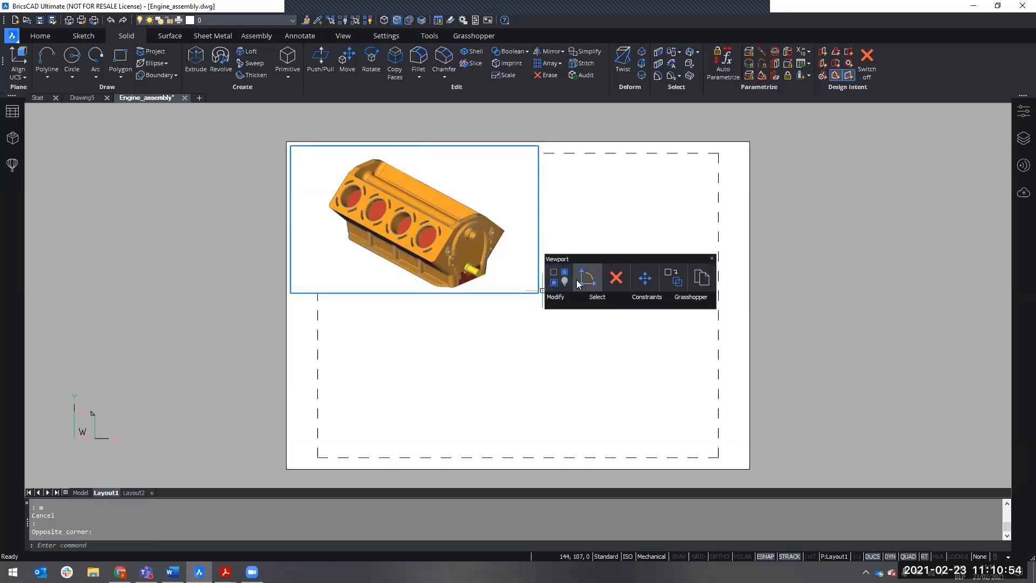
click(577, 283)
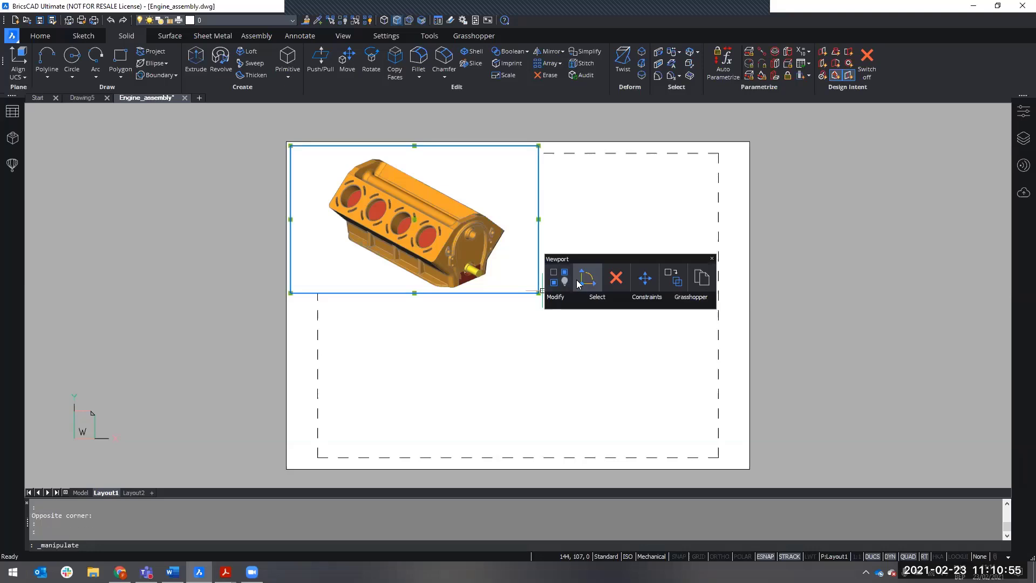
click(506, 293)
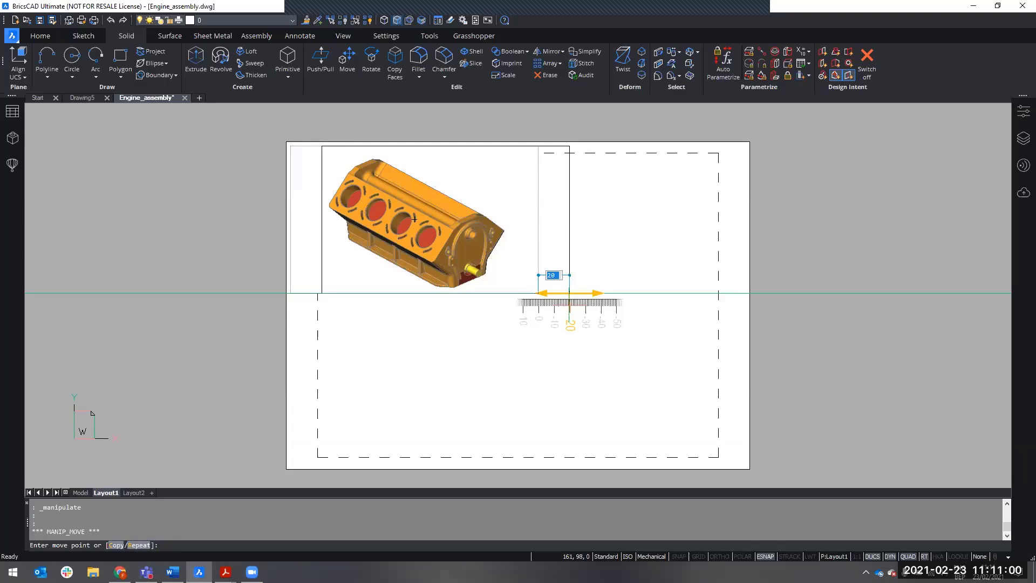
click(568, 305)
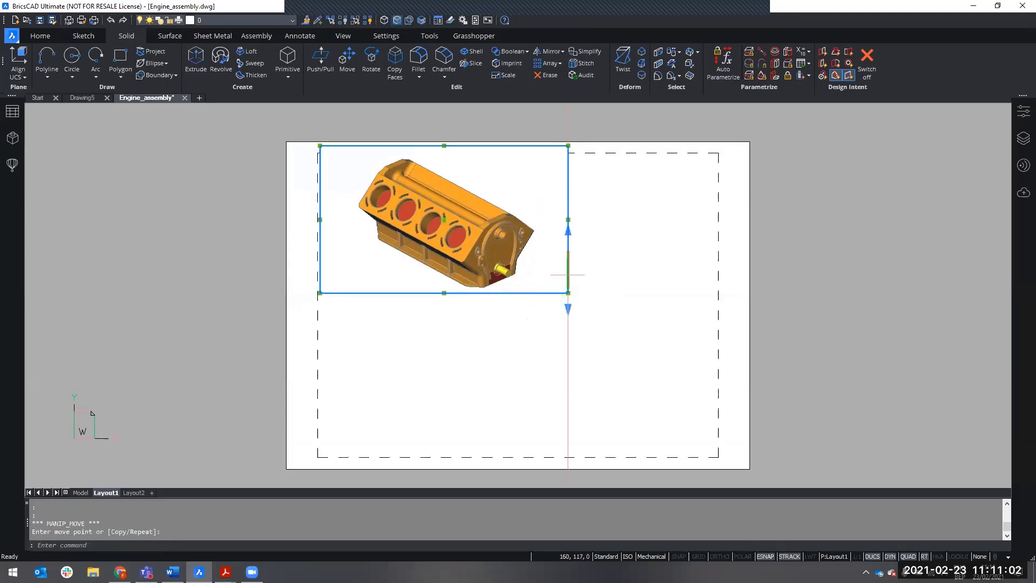
- Shift the engine viewport slightly downward with the Manipulate tool so its upper edge lies inside the sheet's dashed margin
click(568, 276)
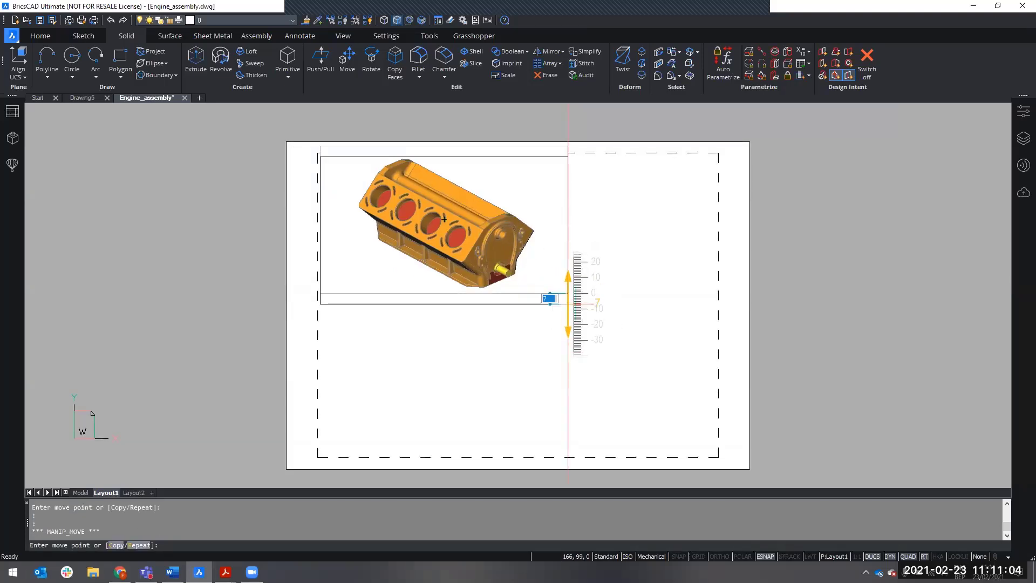
key(Escape)
key(Escape)
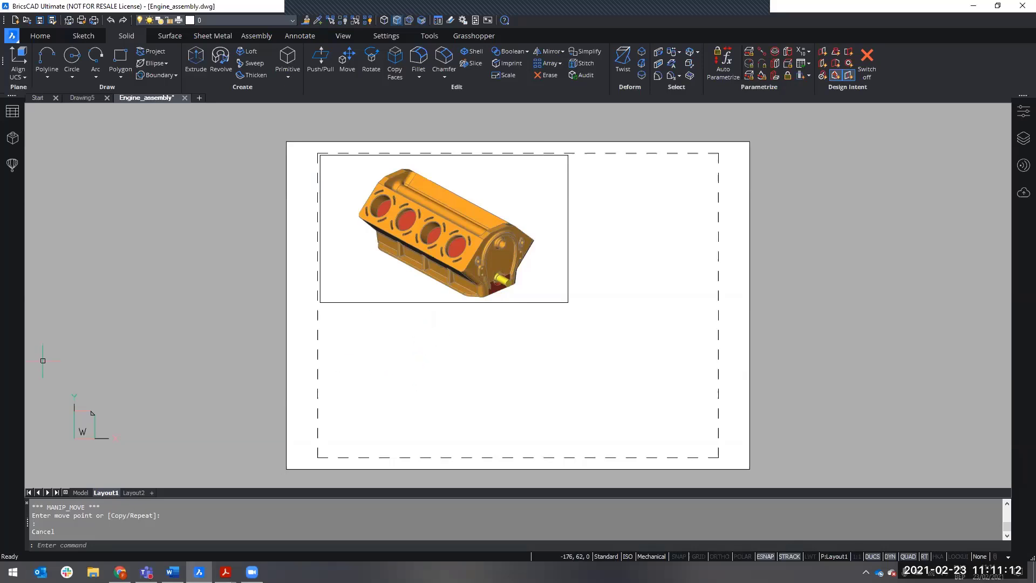
click(421, 302)
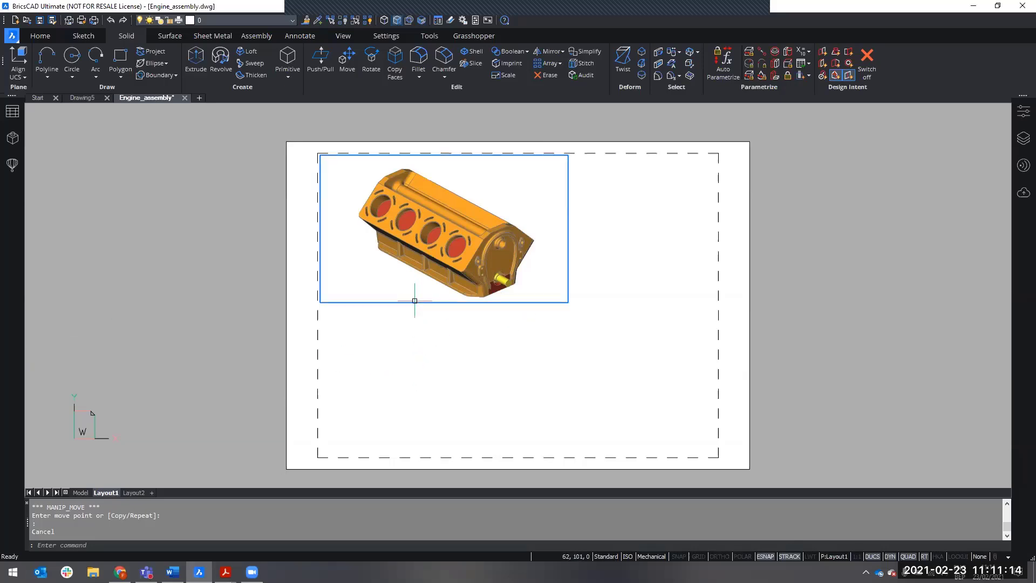
click(573, 305)
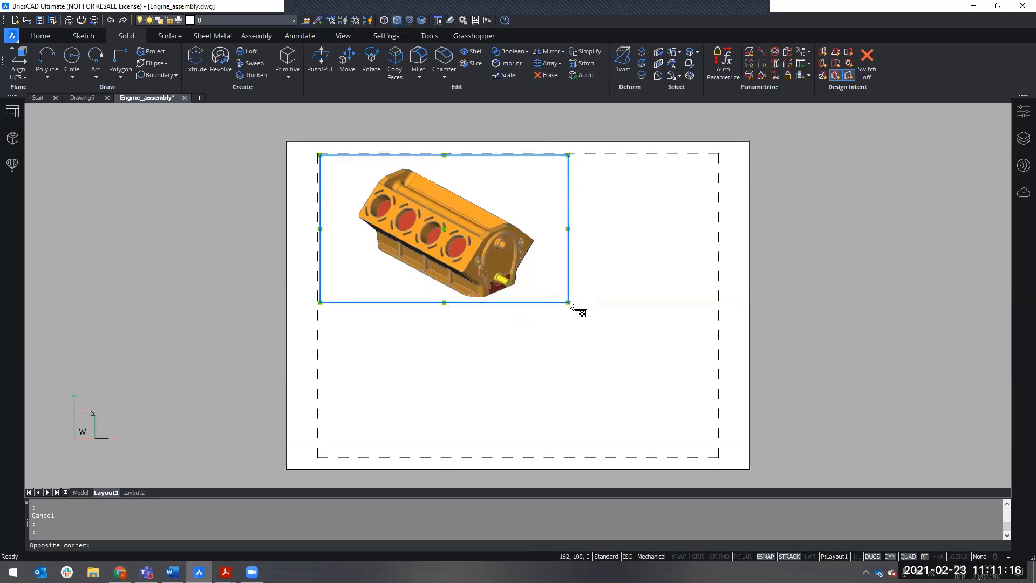
click(577, 313)
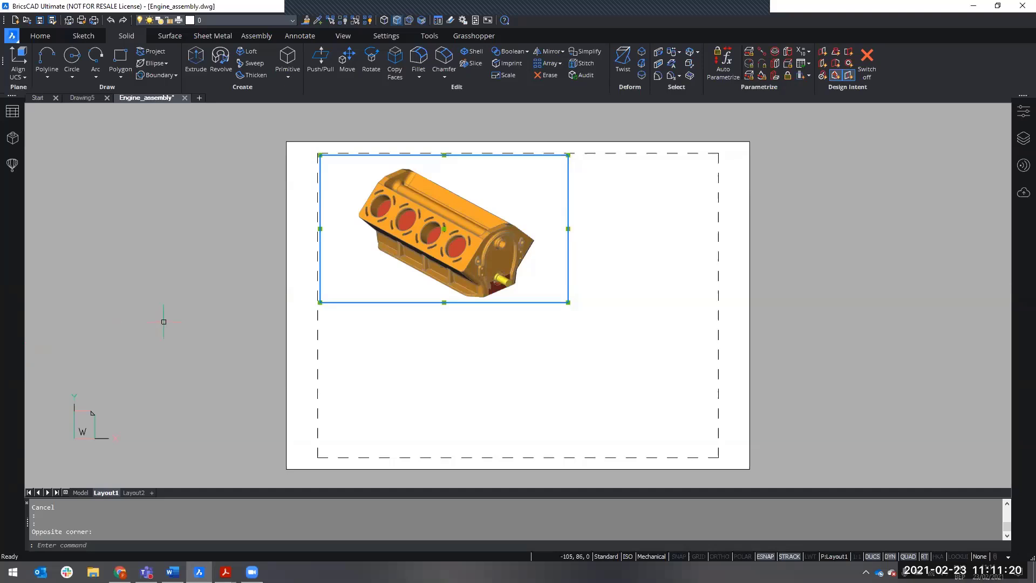
click(569, 333)
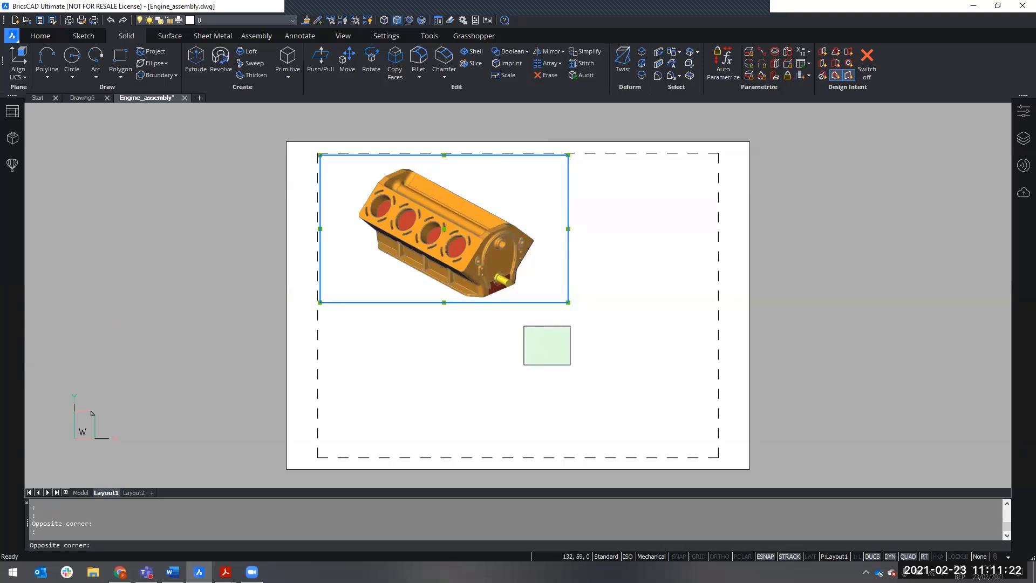
key(Escape)
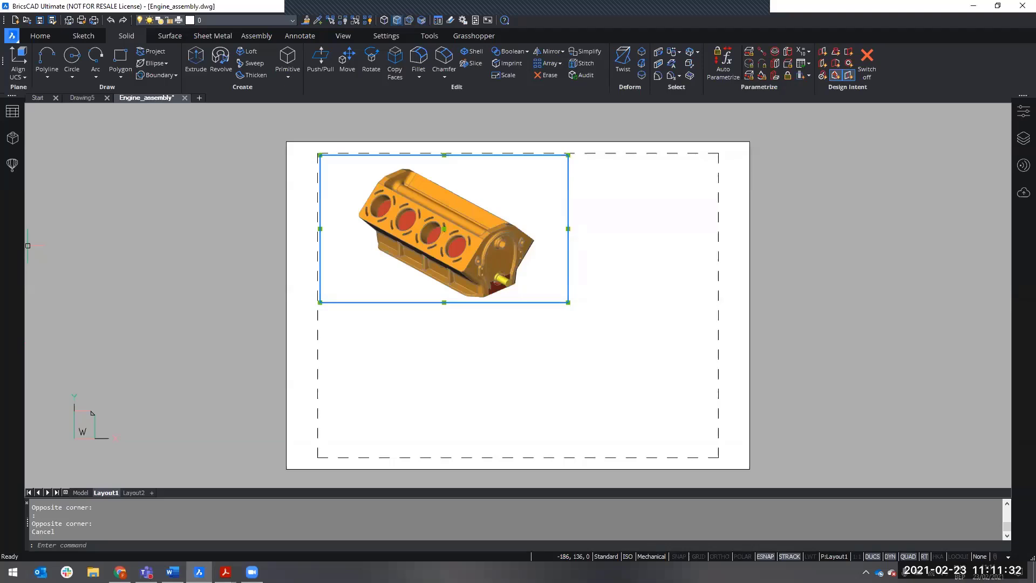
- Insert a top-level bill of materials just below the engine viewport, against the sheet's right dashed margin
click(302, 36)
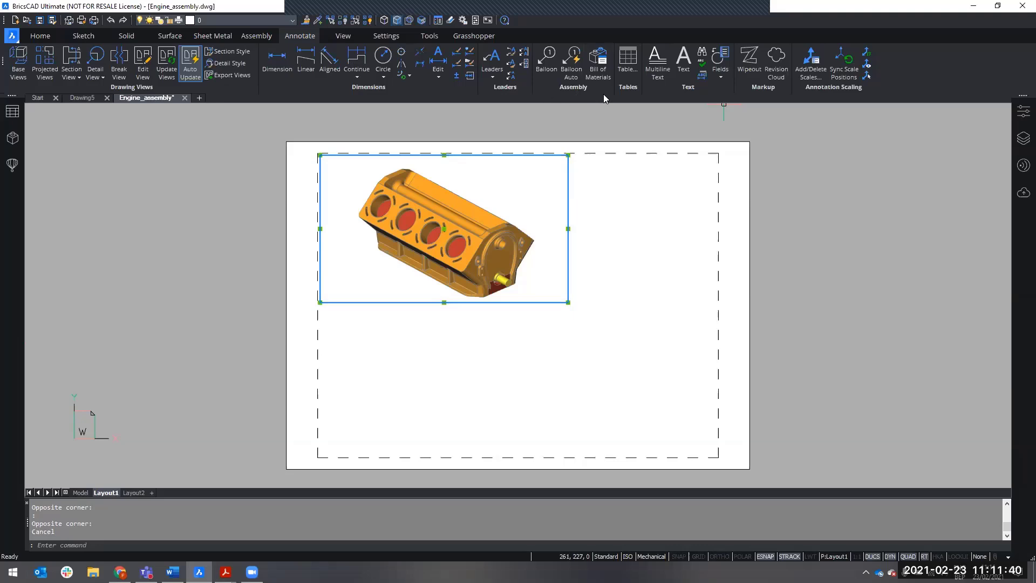
click(599, 64)
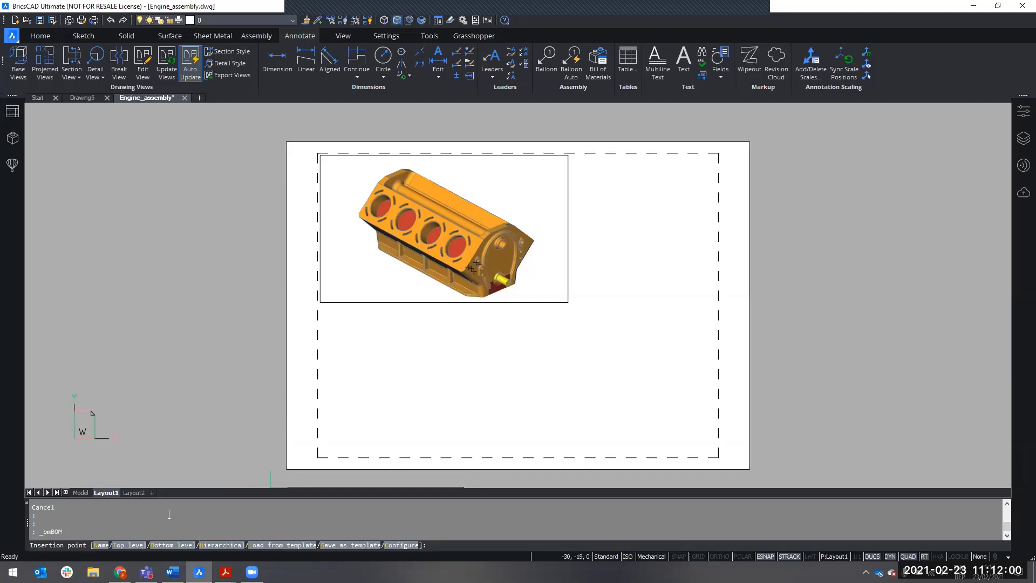
click(123, 549)
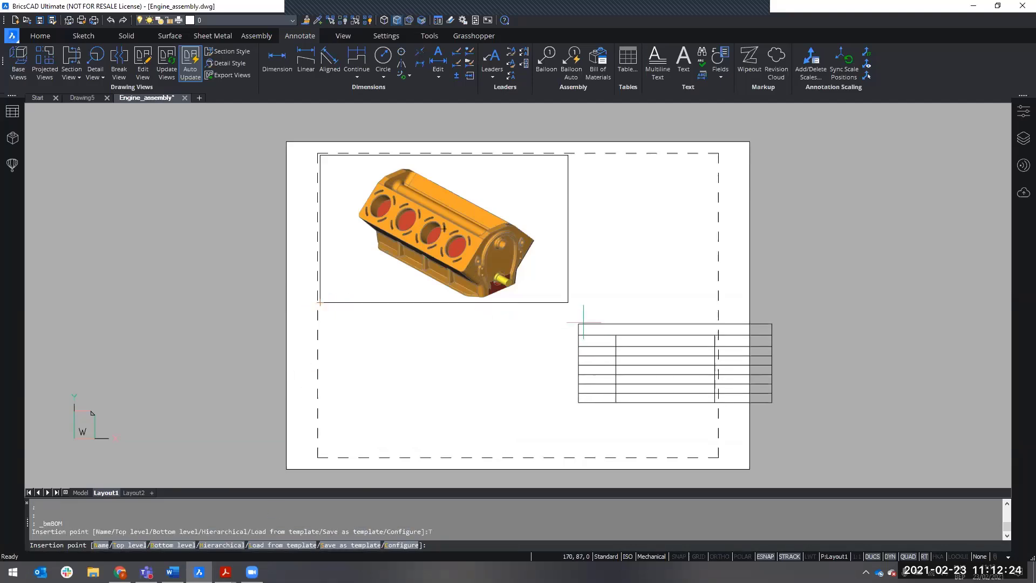
click(504, 303)
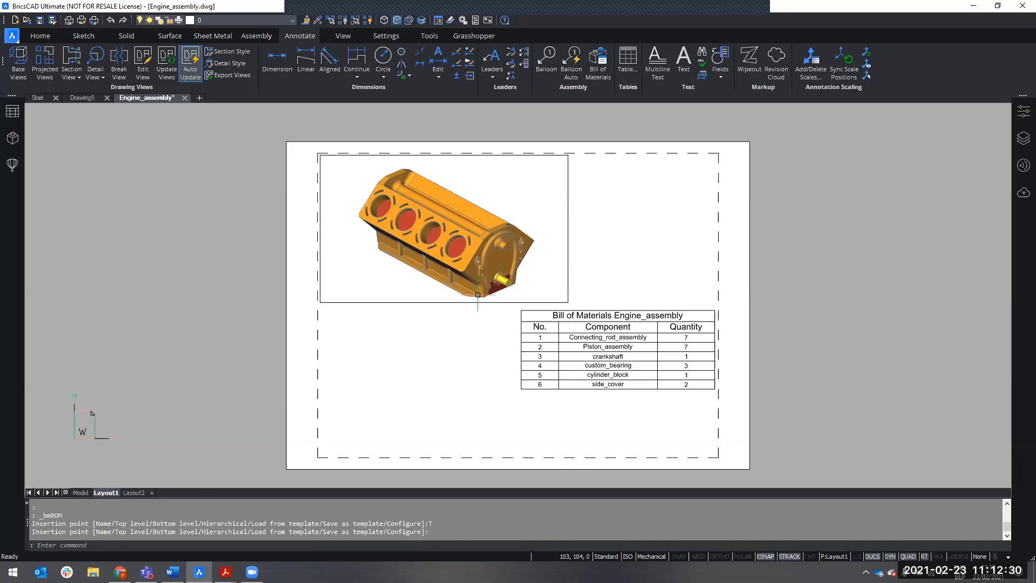
- Insert a bottom-level bill of materials directly below the engine viewport, beside the top-level table
key(Return)
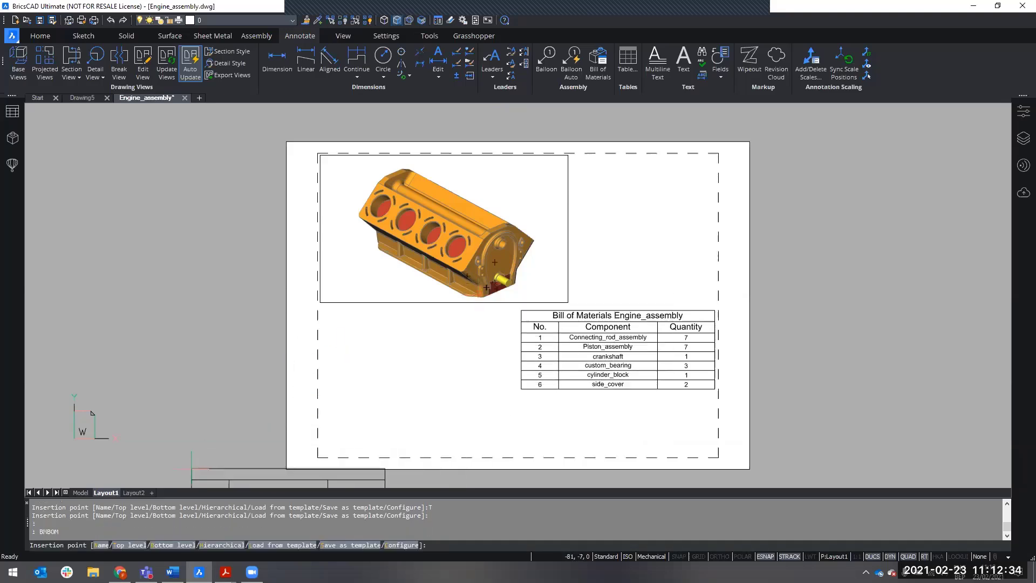
click(168, 544)
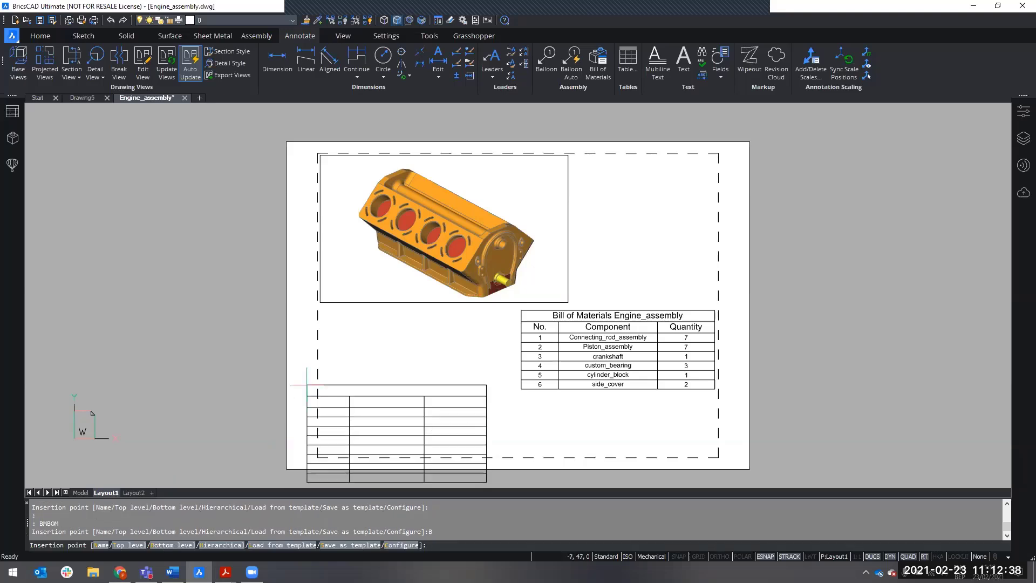
click(323, 309)
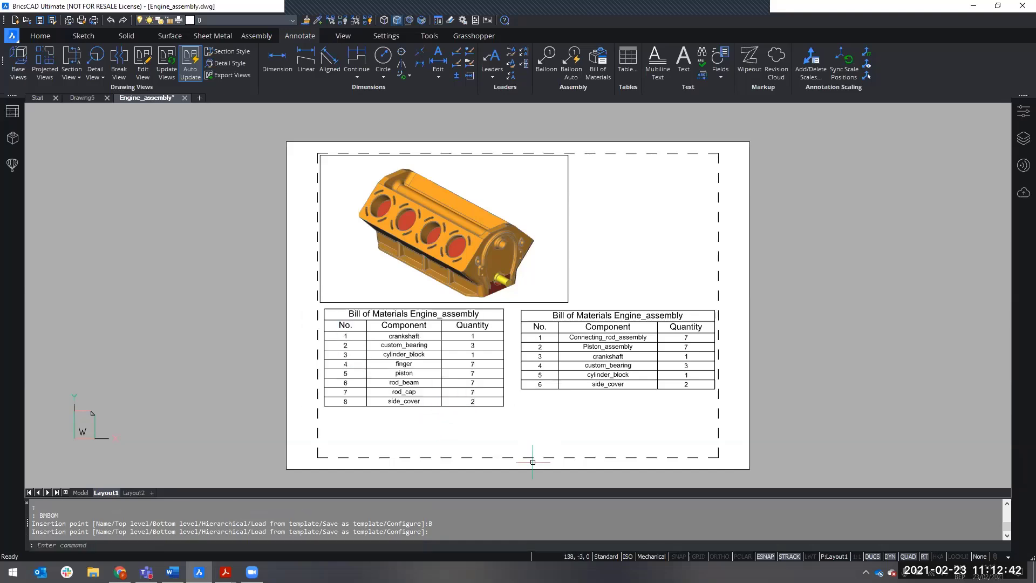
click(410, 348)
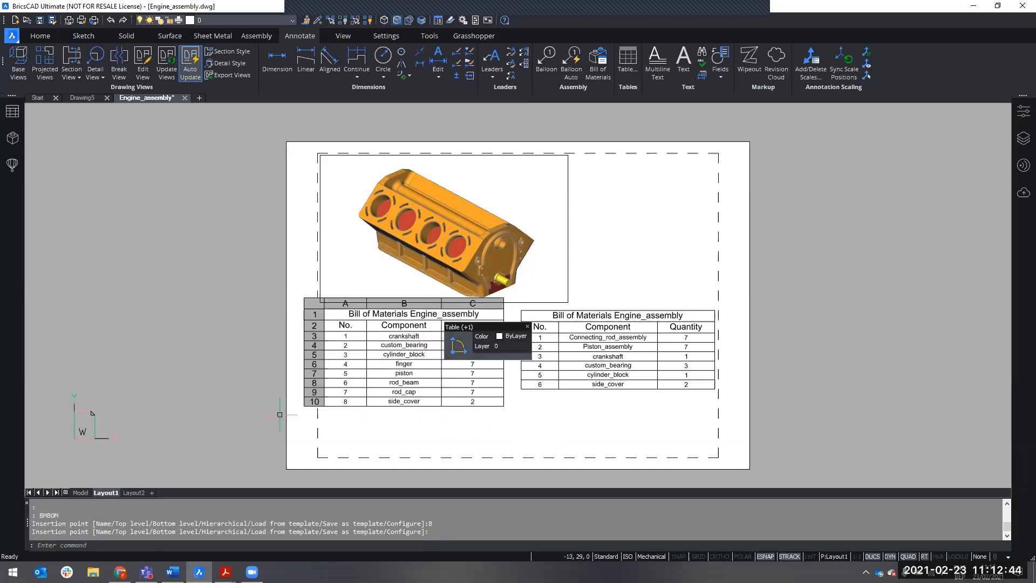
key(Escape)
click(339, 397)
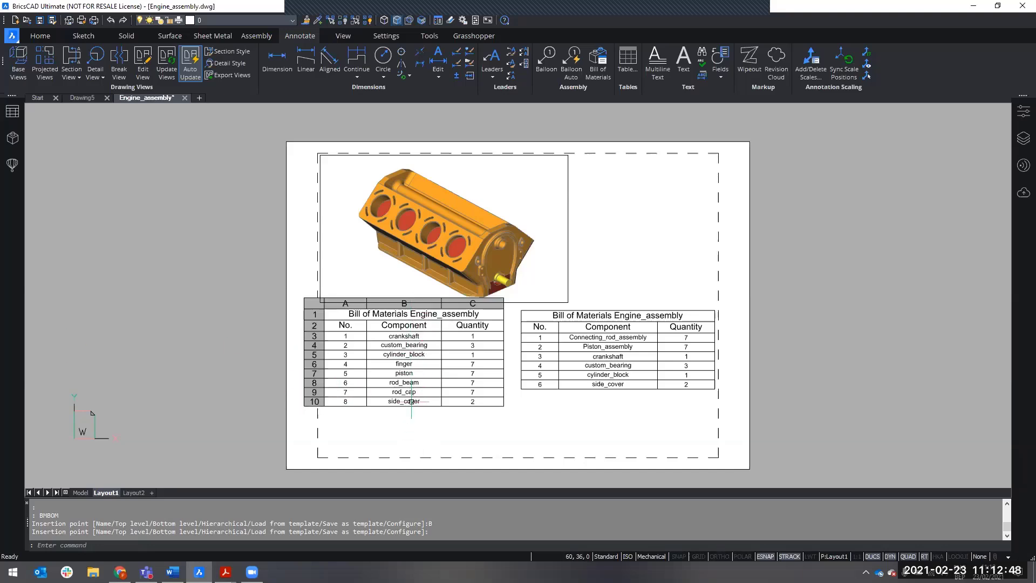
mouse_move(416, 407)
mouse_move(420, 444)
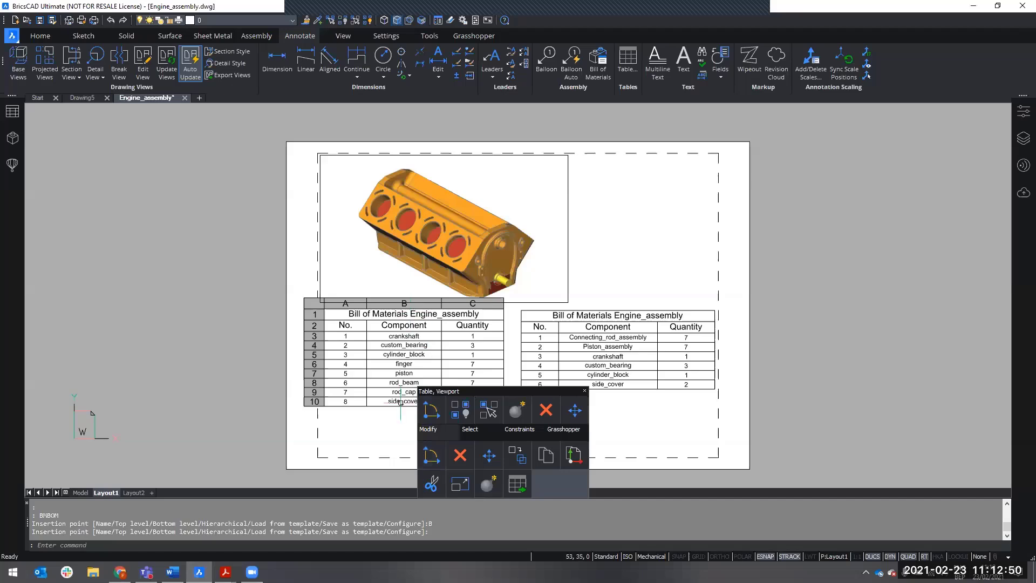
key(Escape)
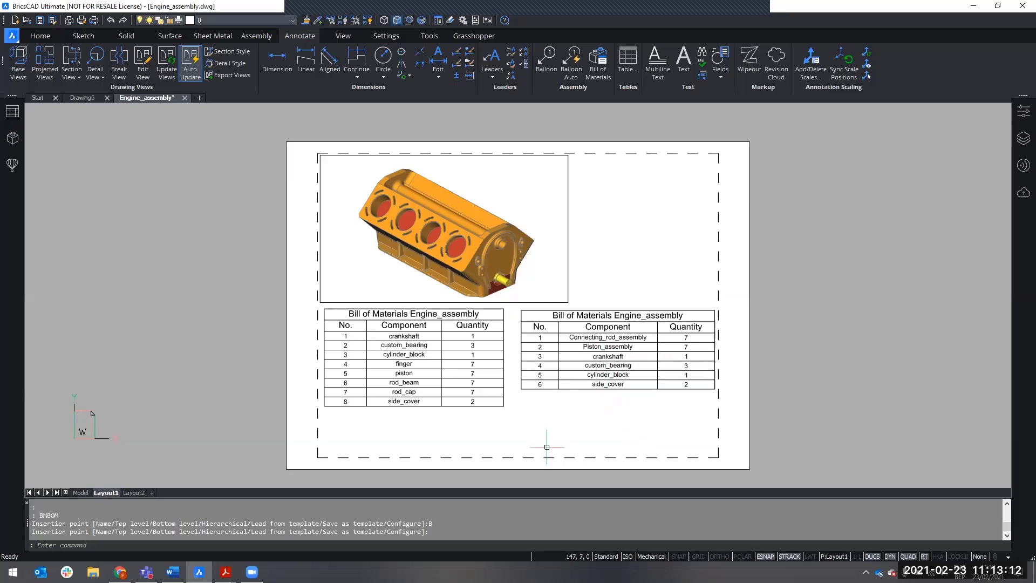
- Examine the two bills of materials on the sheet and view the bottom-level one in the BOM Manager
scroll(543, 439, down, 5)
scroll(547, 447, up, 3)
scroll(546, 447, up, 3)
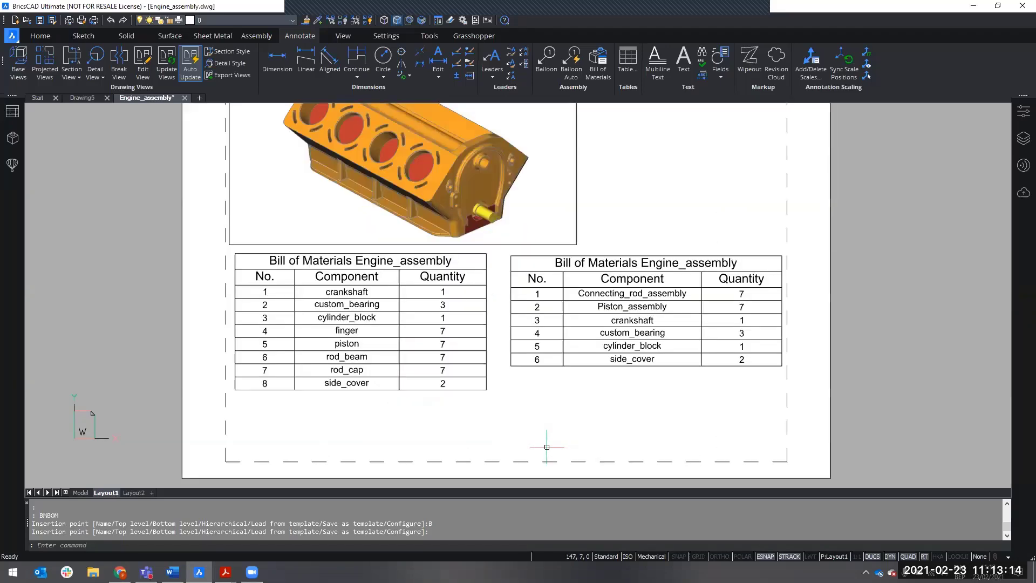
scroll(546, 447, down, 2)
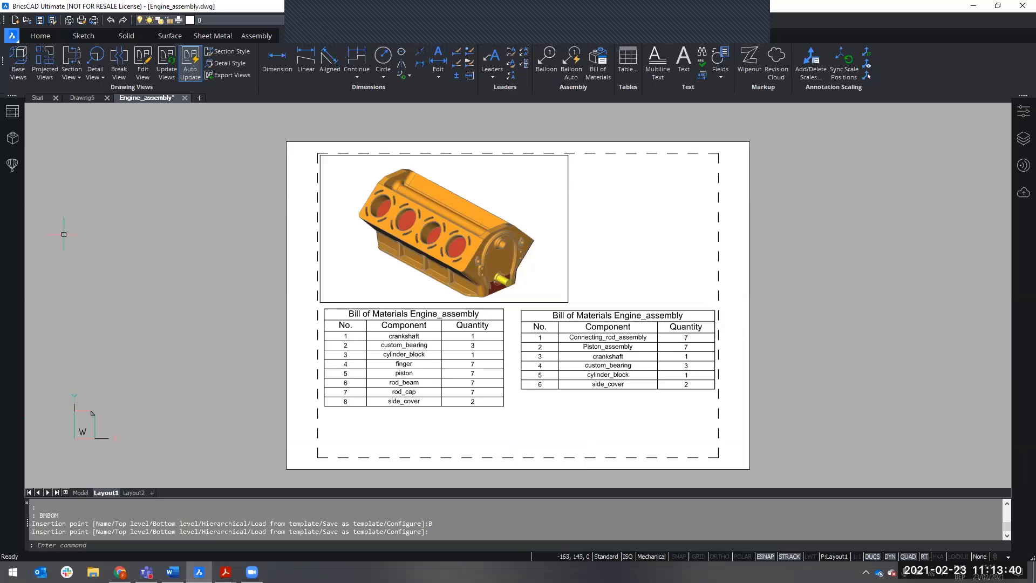
click(10, 114)
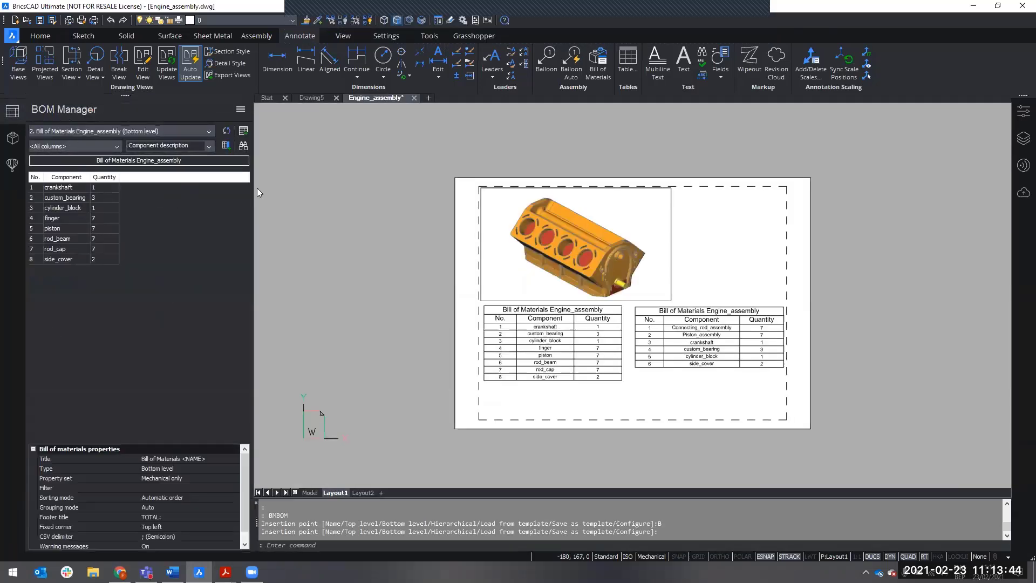
click(11, 112)
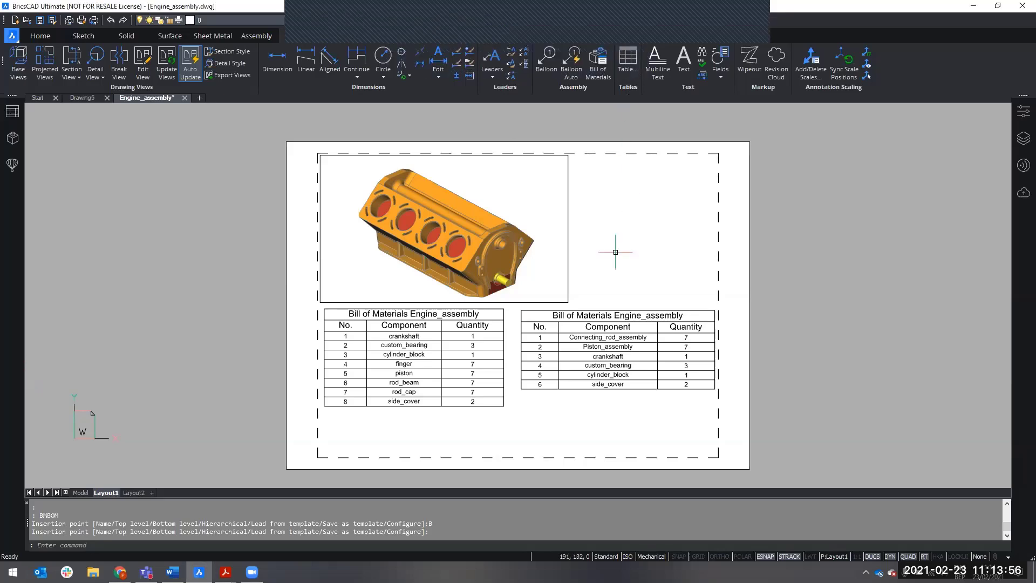
click(634, 295)
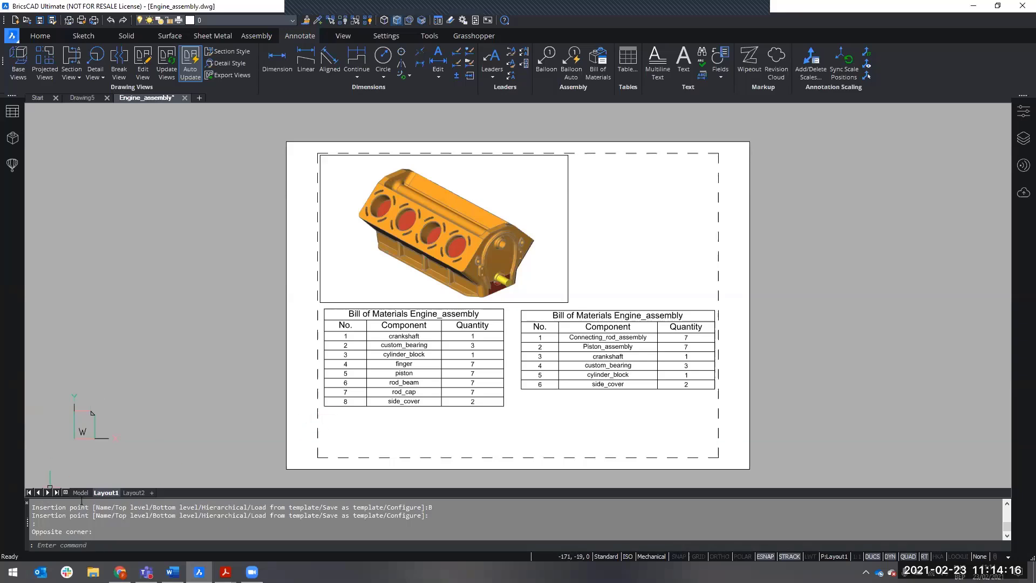
- Switch the drawing to model space and hide the cylinder block to expose the pistons and crankshaft
click(80, 493)
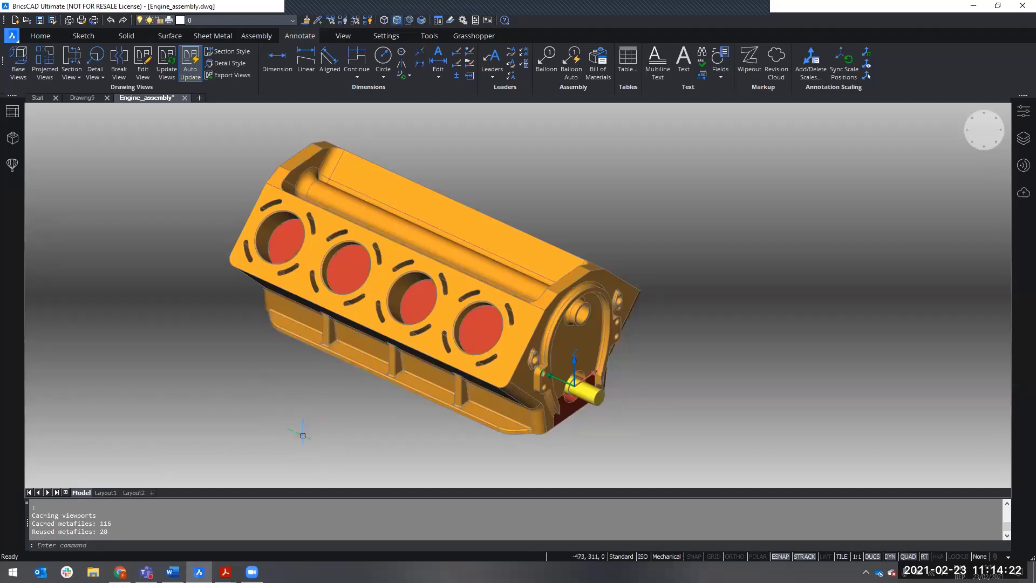
click(440, 301)
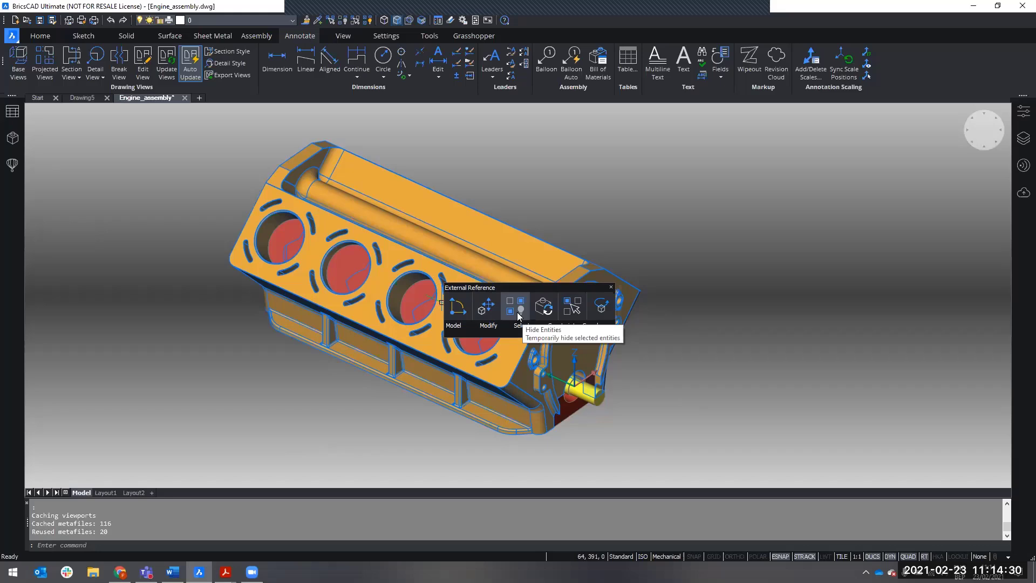
click(519, 315)
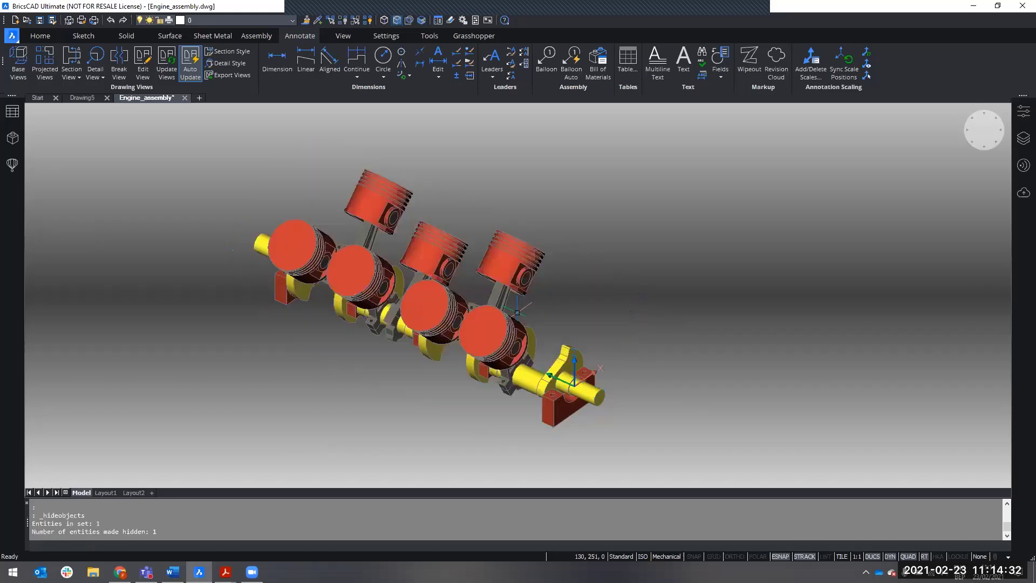
shift+middle_drag(504, 369, 512, 412)
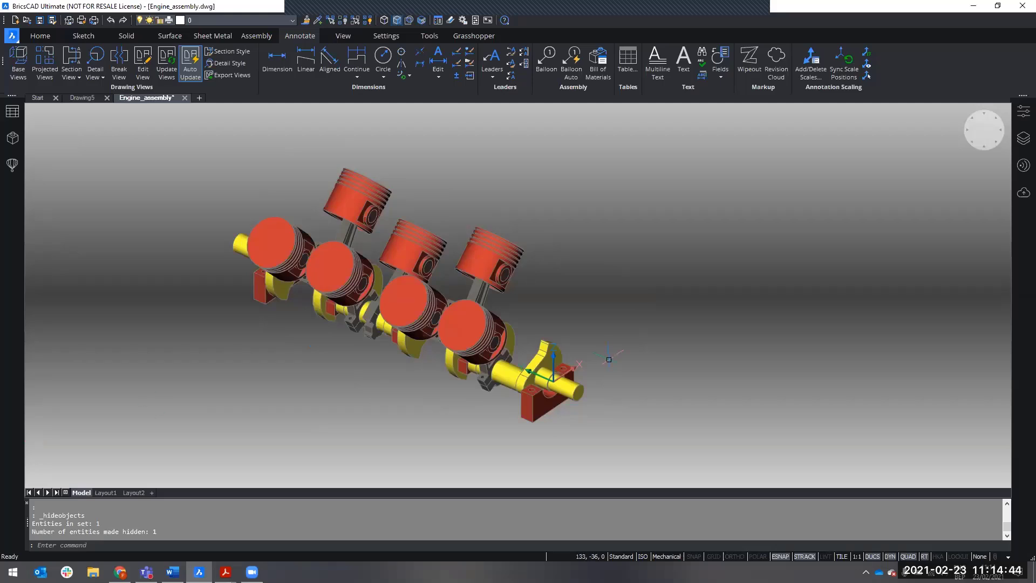
middle_drag(589, 394, 554, 372)
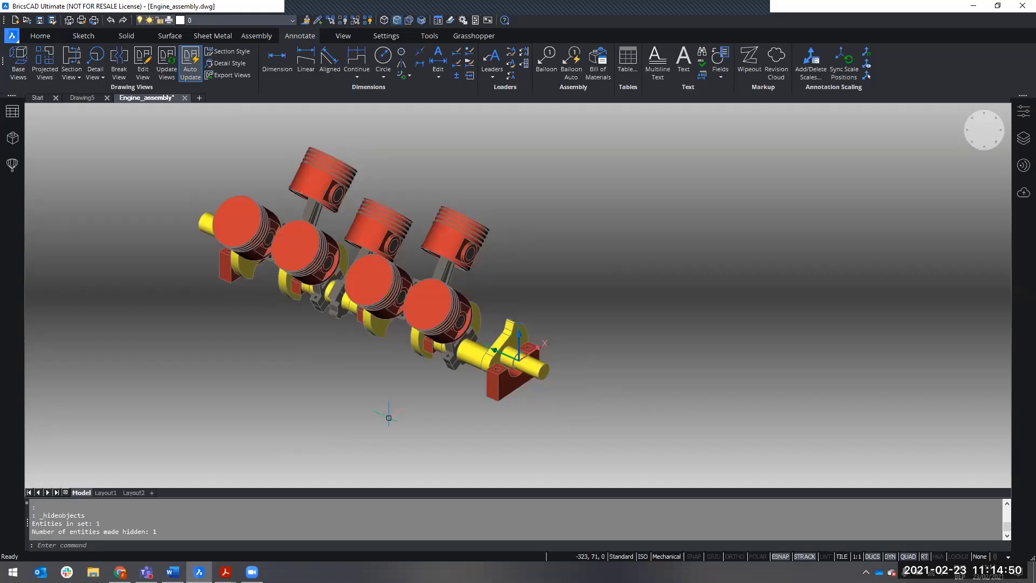
- Start inserting a component and browse from Documents through Bricsys247, Bricsys Partner Area, Sales & Training Tools, BricsCAD Mechanical Training and v21 to the 5_Assembly design folder
text(BMINSERT)
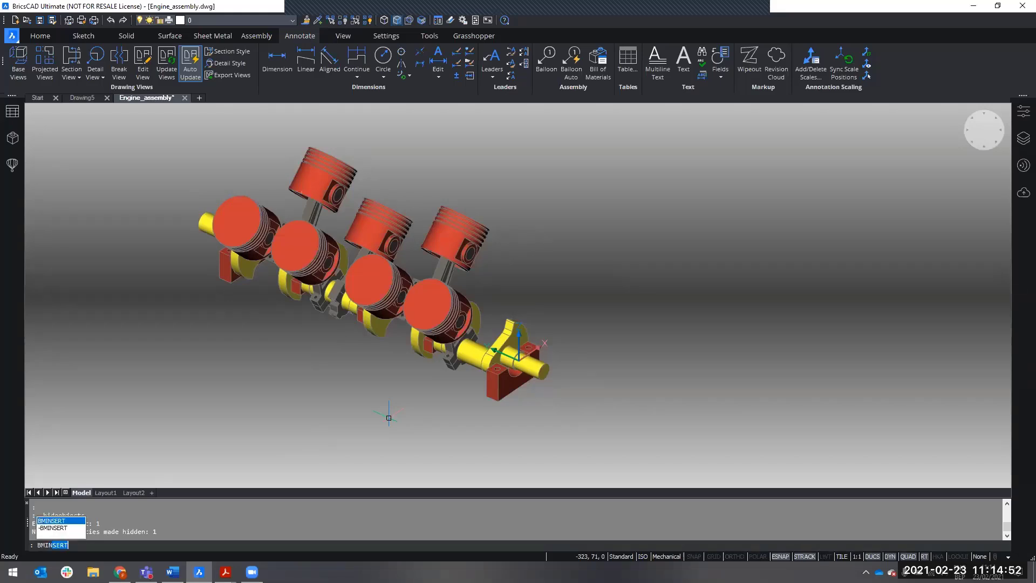
key(Return)
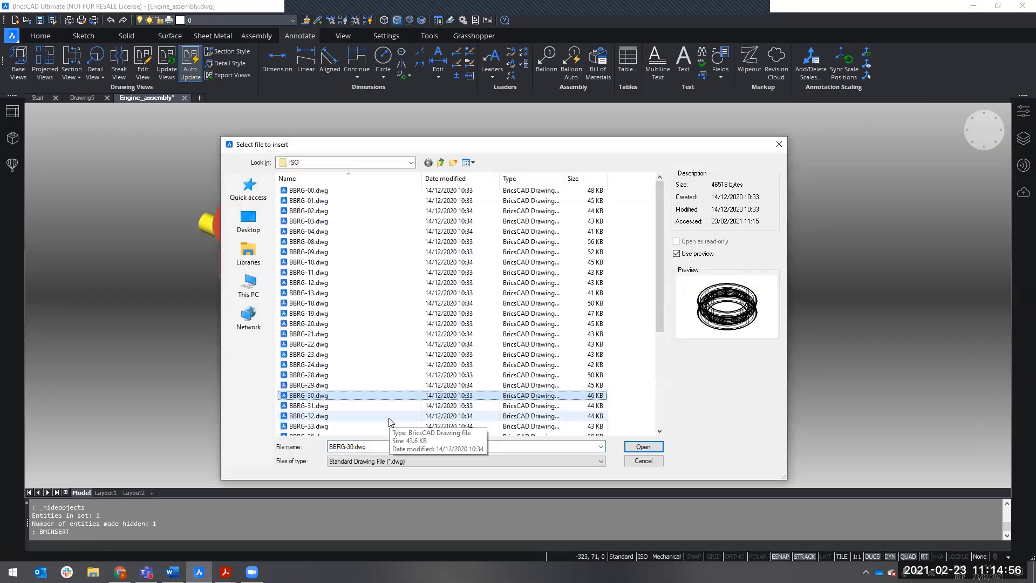
click(248, 190)
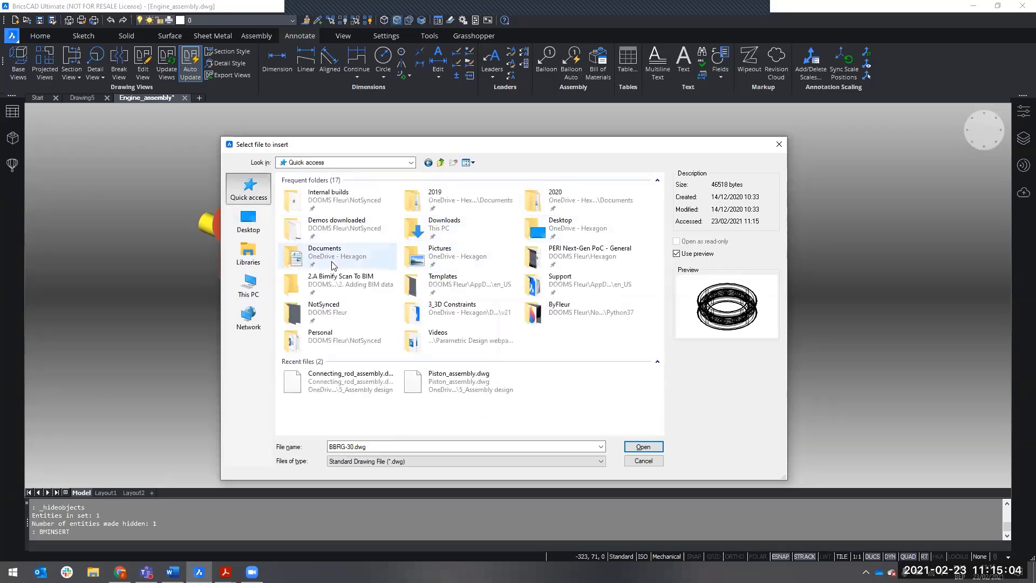
double_click(294, 258)
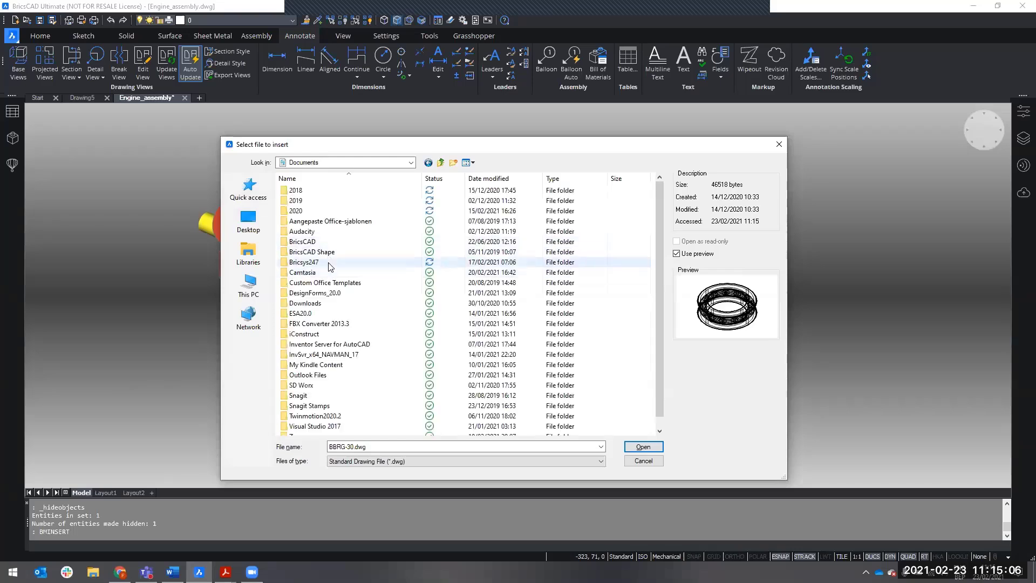
double_click(329, 262)
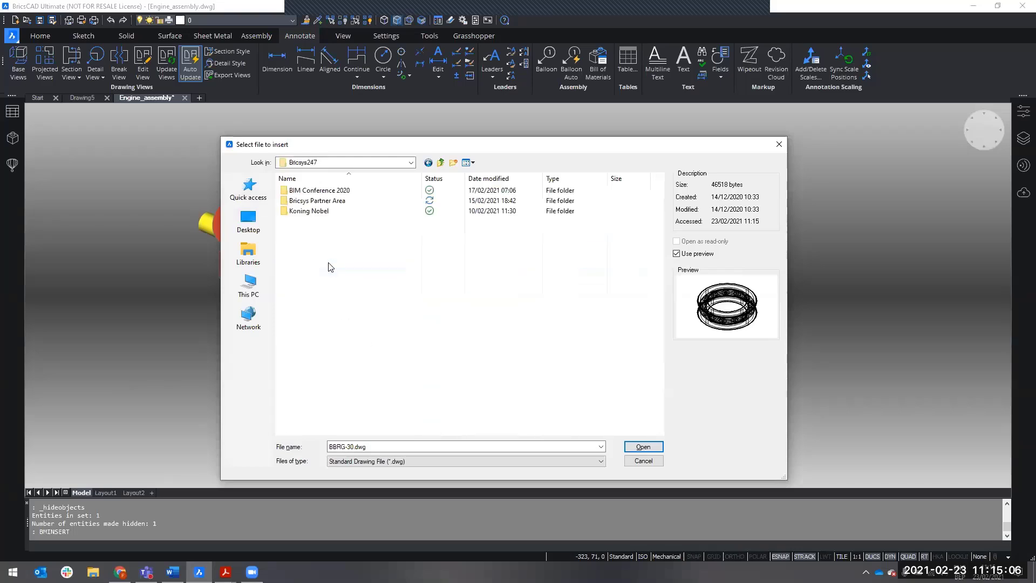
double_click(339, 200)
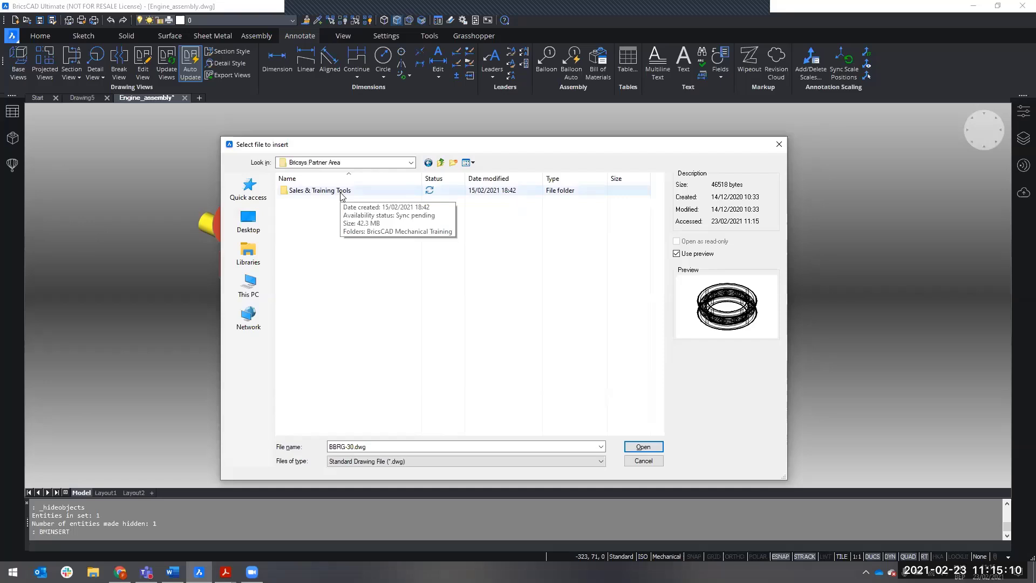
double_click(340, 191)
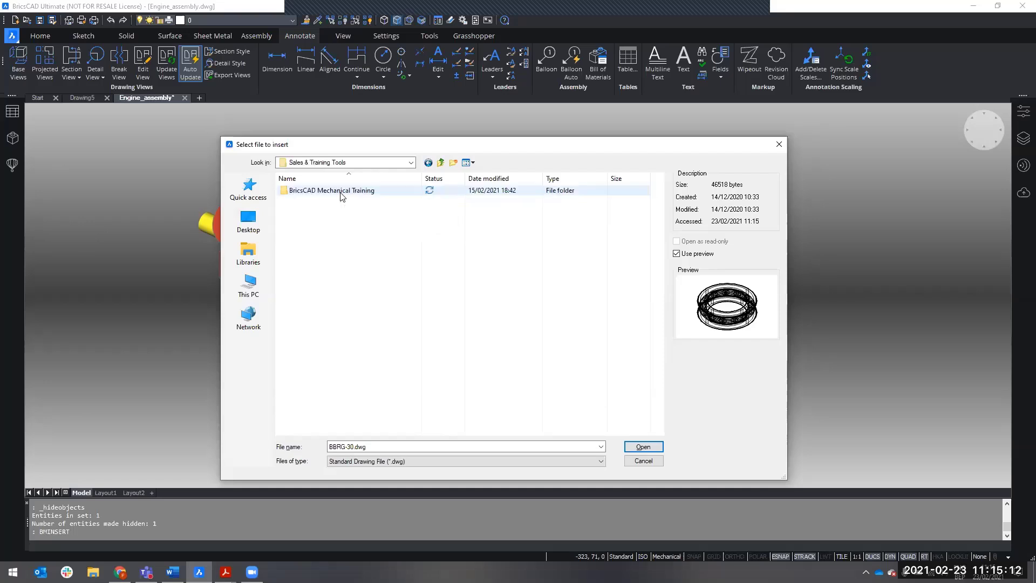
double_click(341, 191)
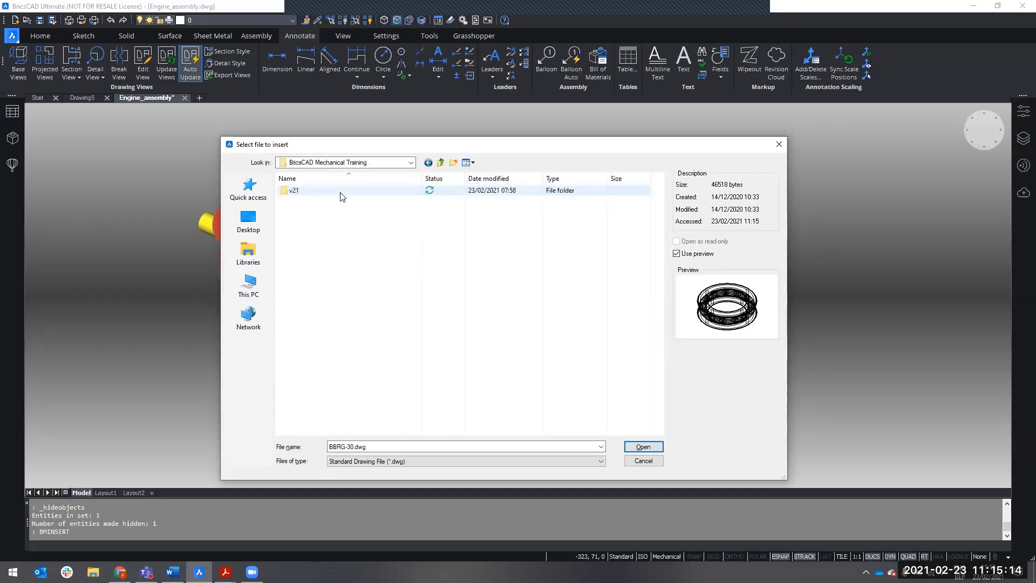
double_click(340, 192)
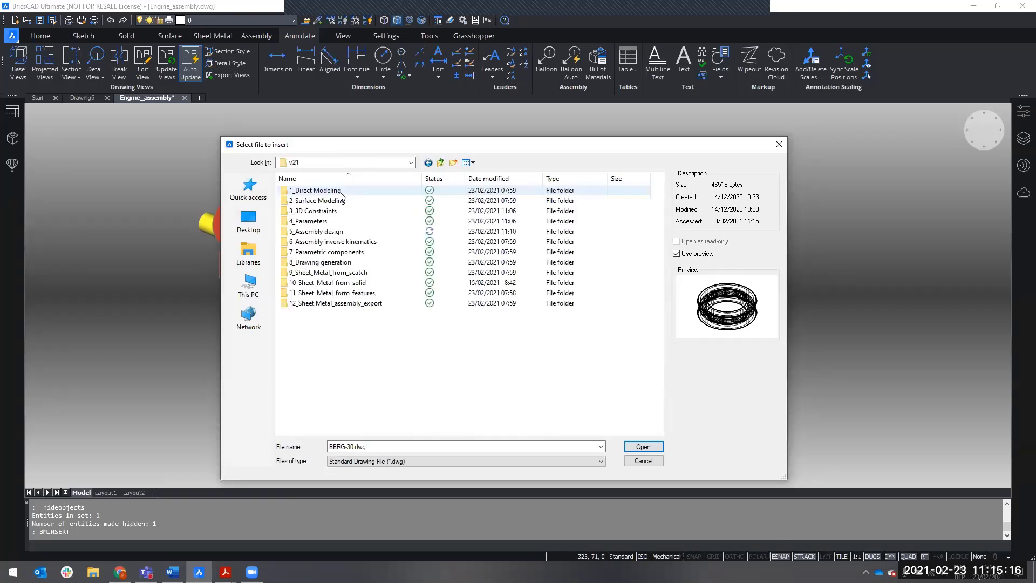
double_click(336, 231)
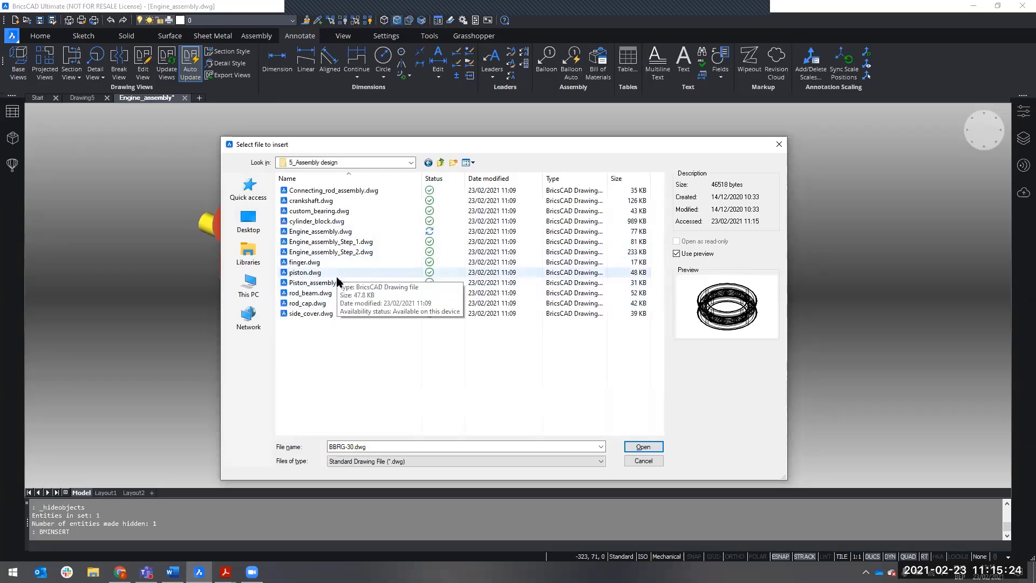
- Insert Piston_assembly.dwg in the free space beside the crankshaft's front end, at about 281, -75, 0
click(340, 282)
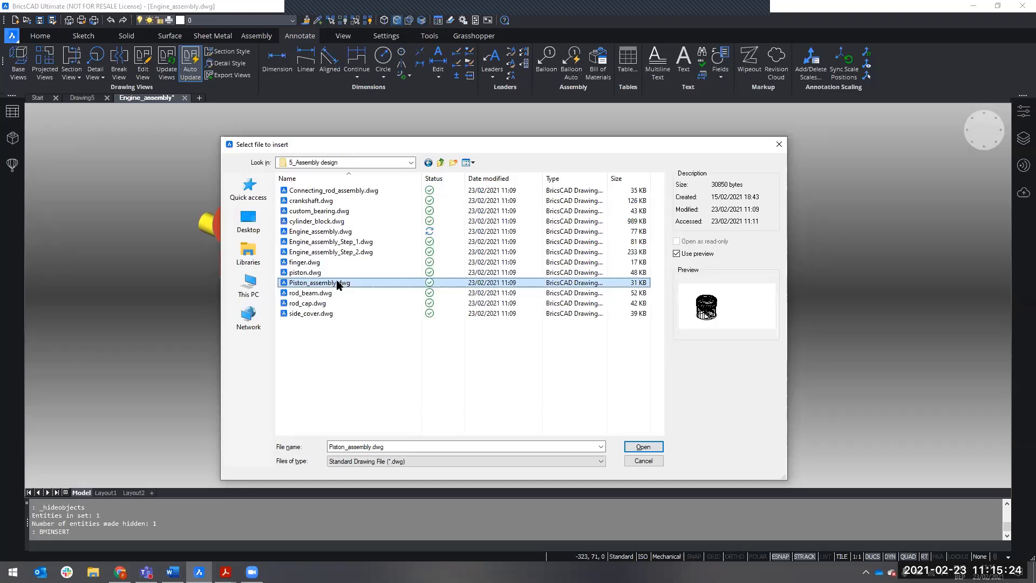
click(643, 447)
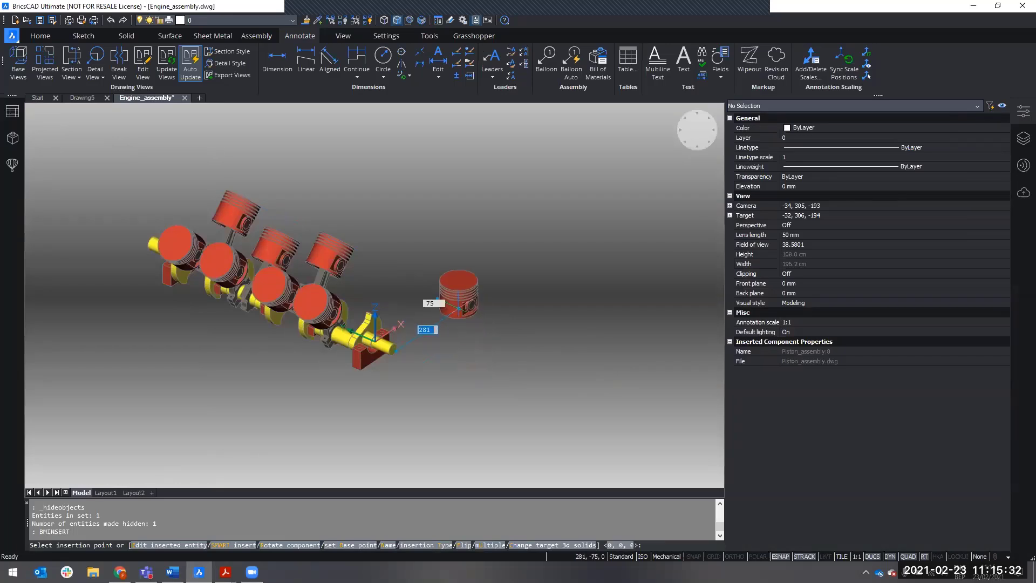
click(459, 305)
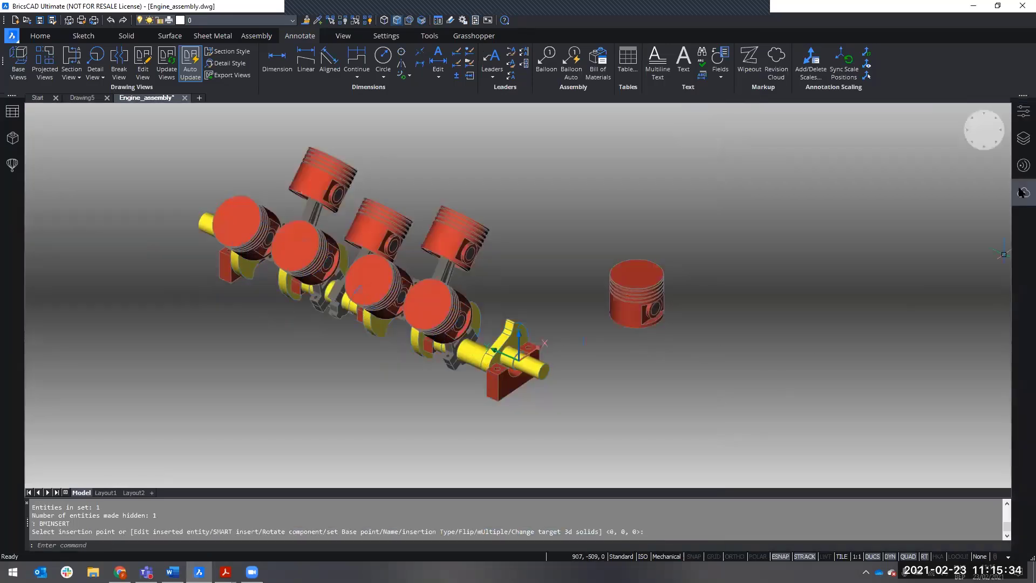
click(1019, 116)
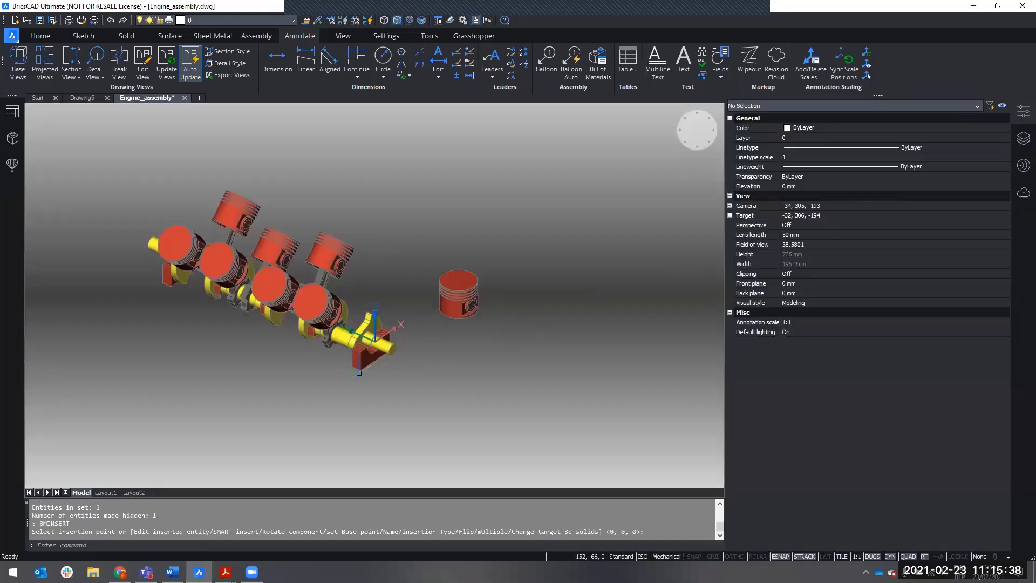
- Insert Connecting_rod_assembly.dwg as a component beside the loose piston, at about 236, -323, 0
text(bminsert)
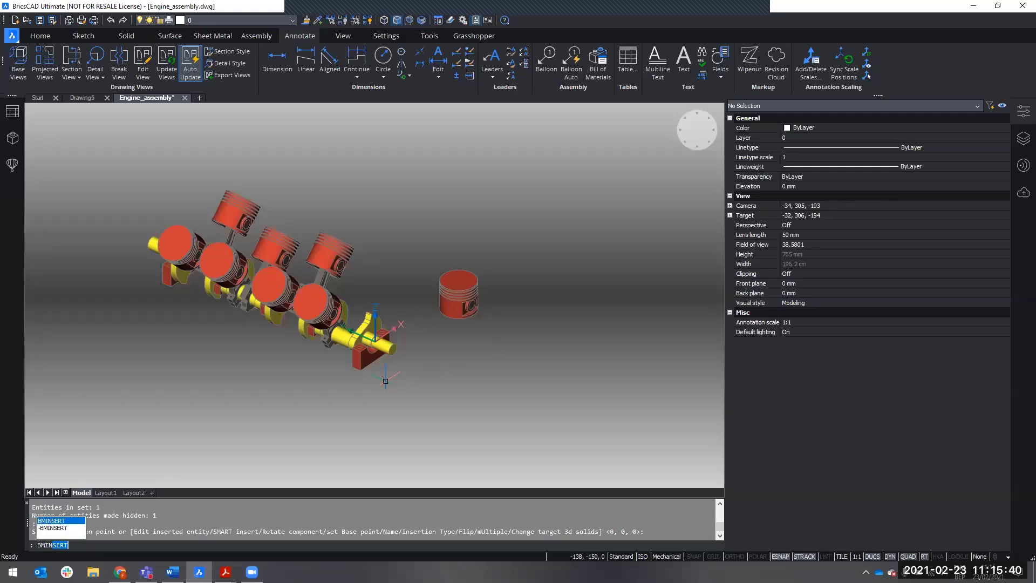
key(Return)
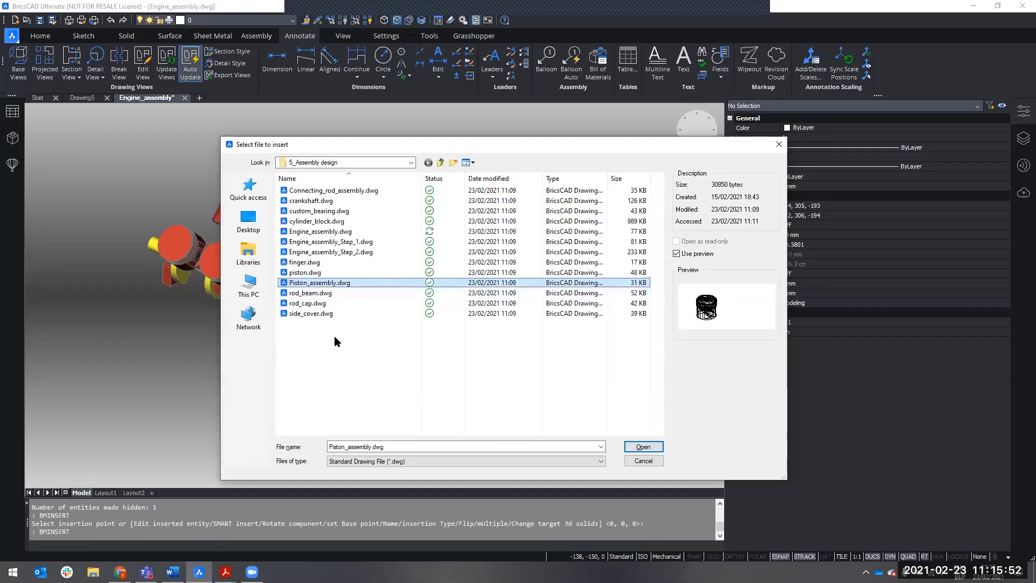
click(332, 191)
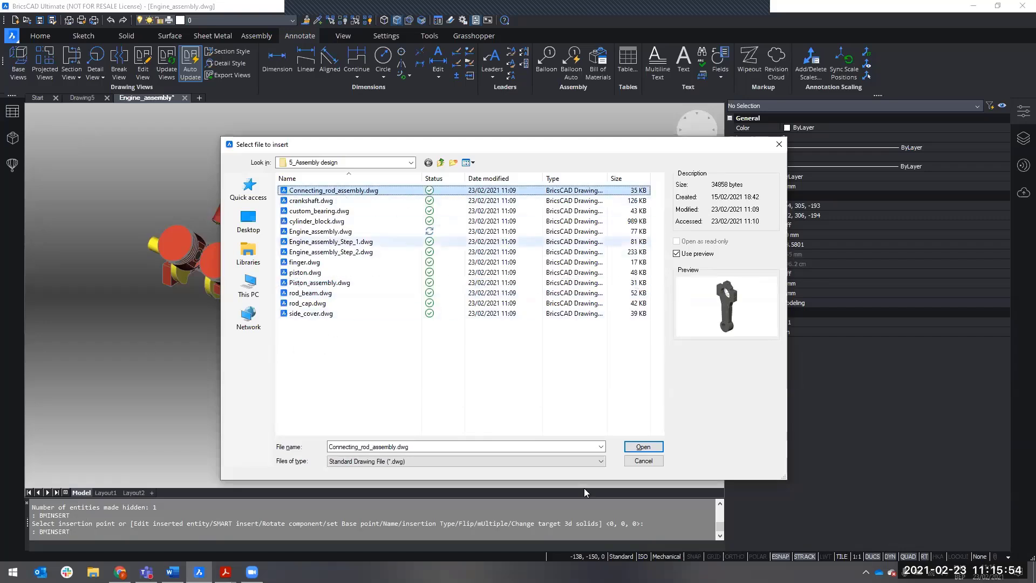
click(646, 451)
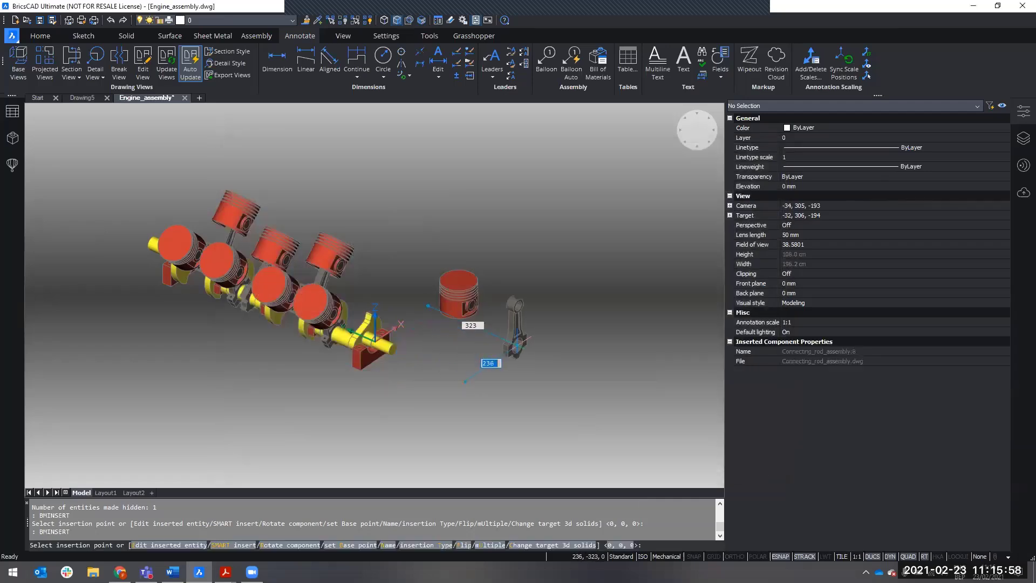
click(516, 346)
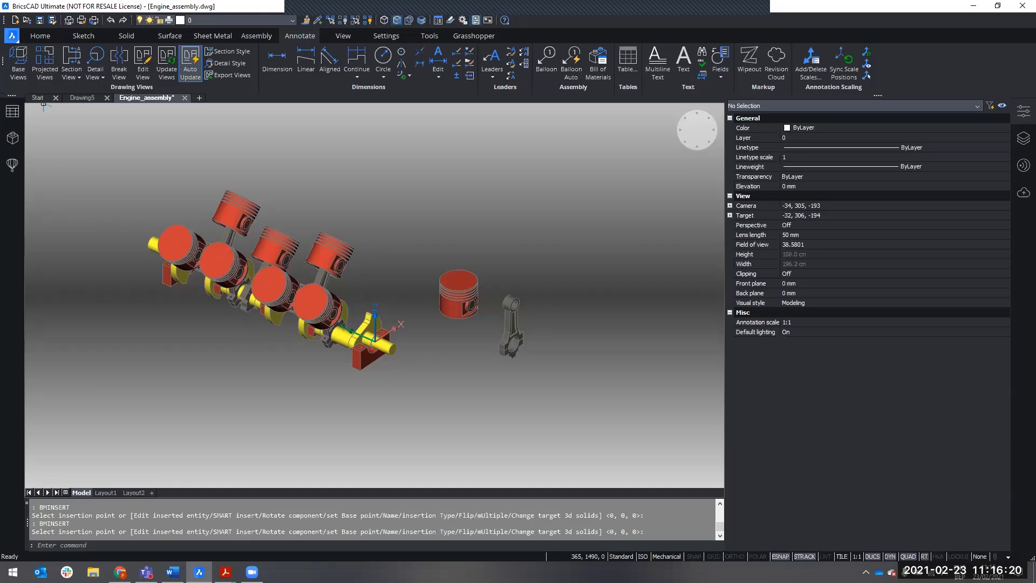
- Display the Mechanical Browser, hide the properties and look through the engine assembly's list of constraints
click(15, 141)
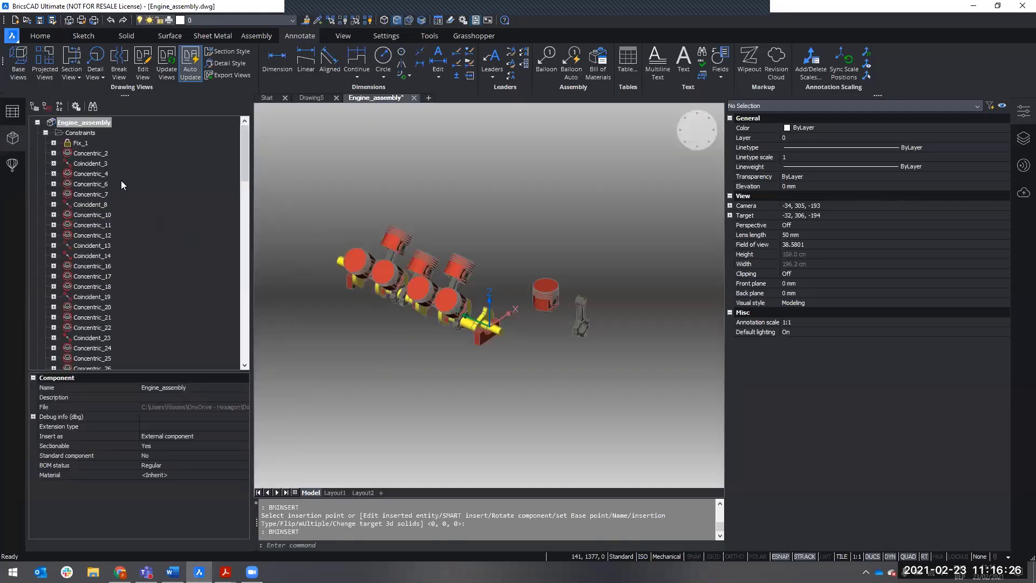
click(1021, 122)
scroll(674, 355, up, 3)
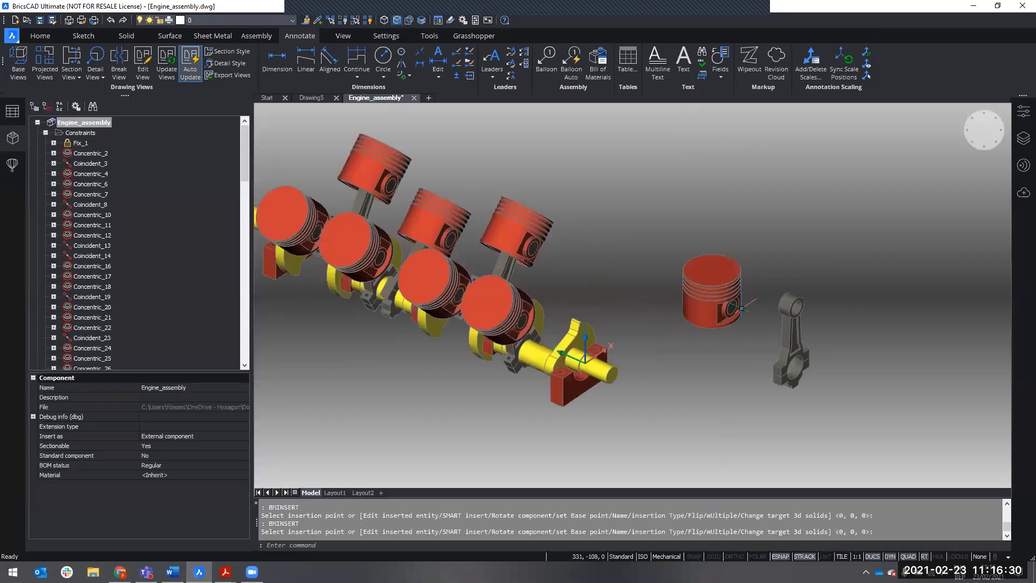
scroll(139, 260, down, 8)
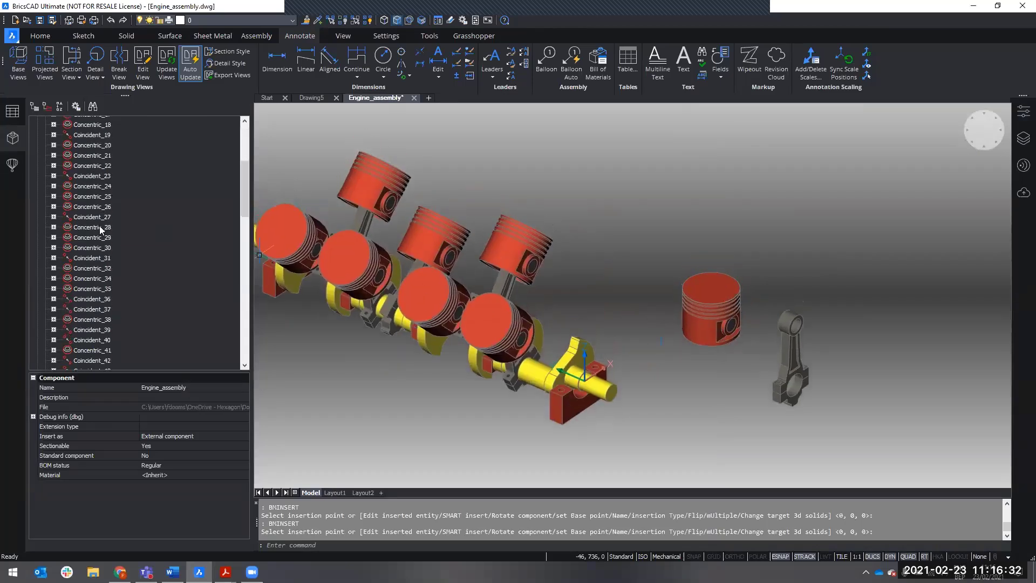
drag(244, 213, 244, 149)
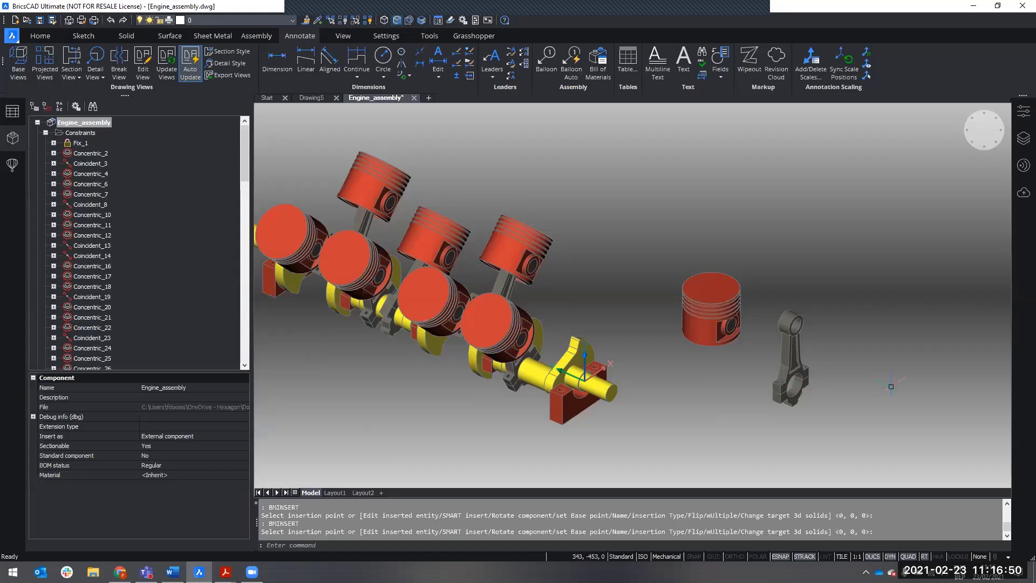
- Examine the cylindrical face in the connecting rod's small end and the pin face inside the loose piston
mouse_move(783, 381)
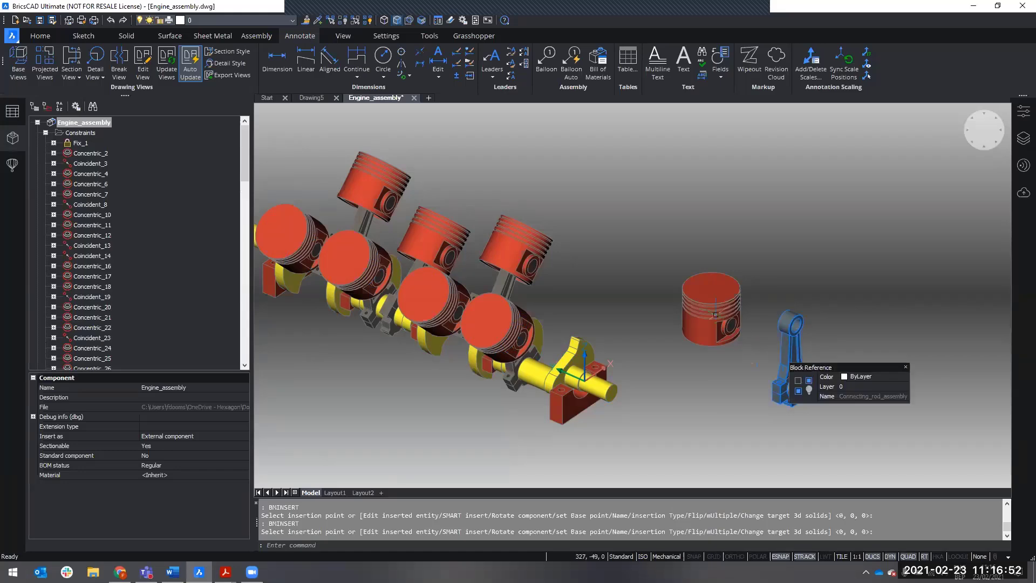
shift+middle_drag(734, 324, 855, 308)
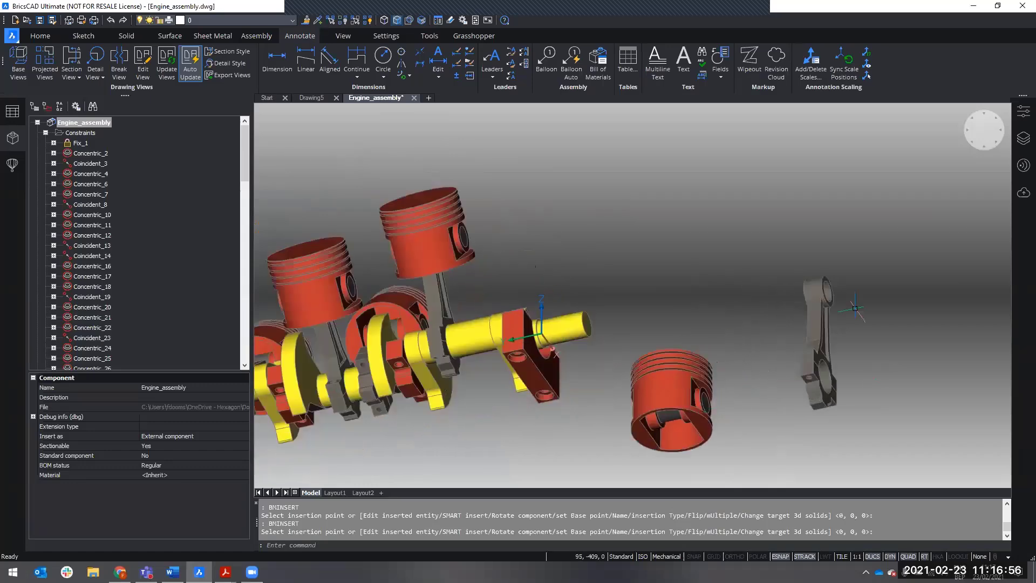
scroll(855, 308, up, 8)
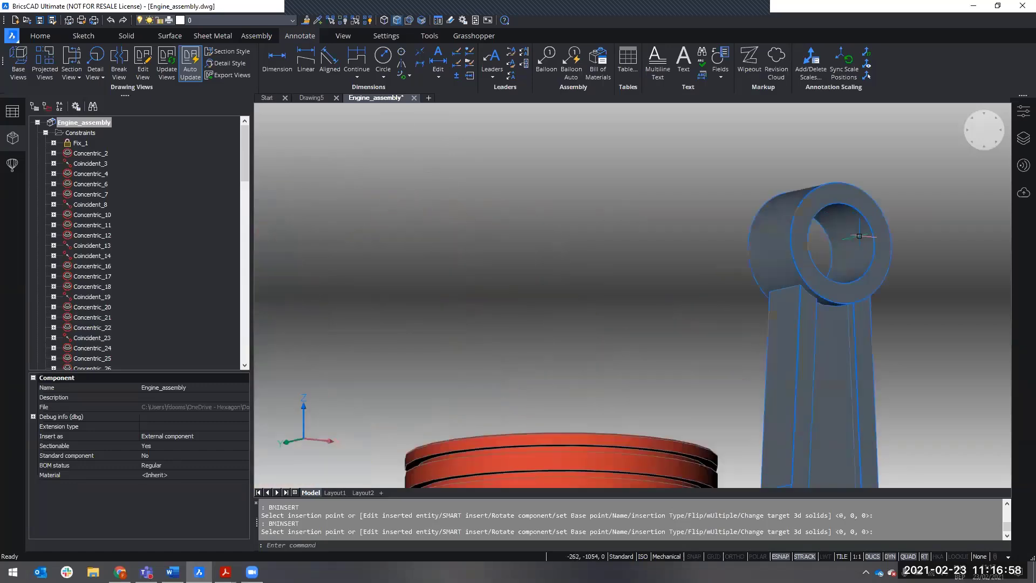
click(858, 237)
scroll(835, 270, down, 5)
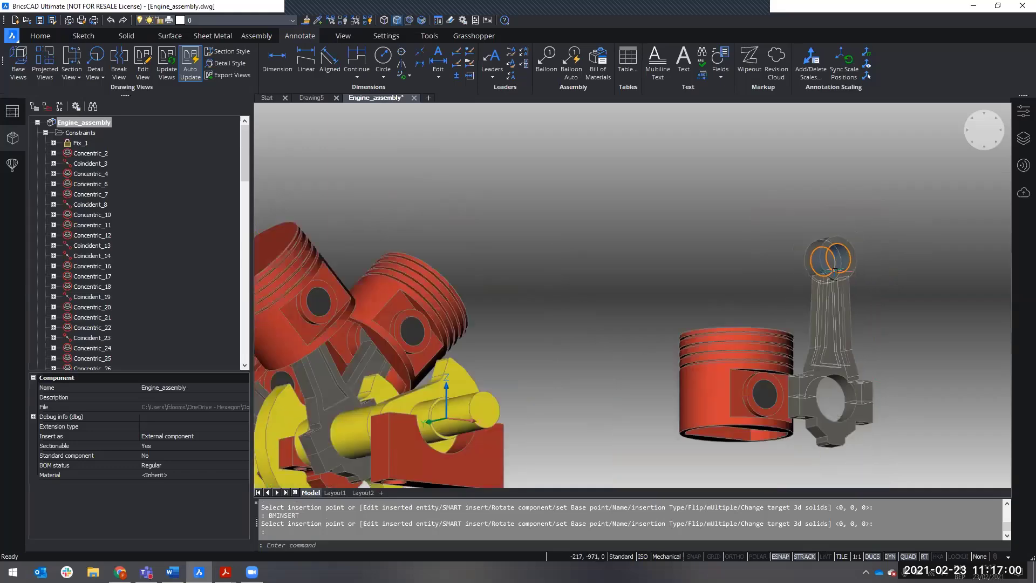
key(Escape)
shift+middle_drag(809, 397, 639, 332)
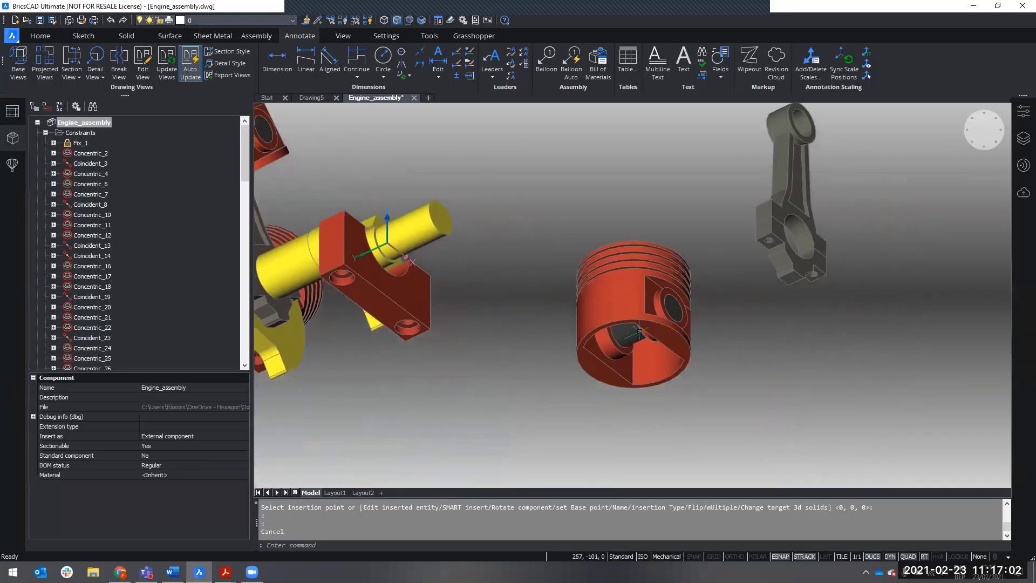
scroll(640, 332, up, 5)
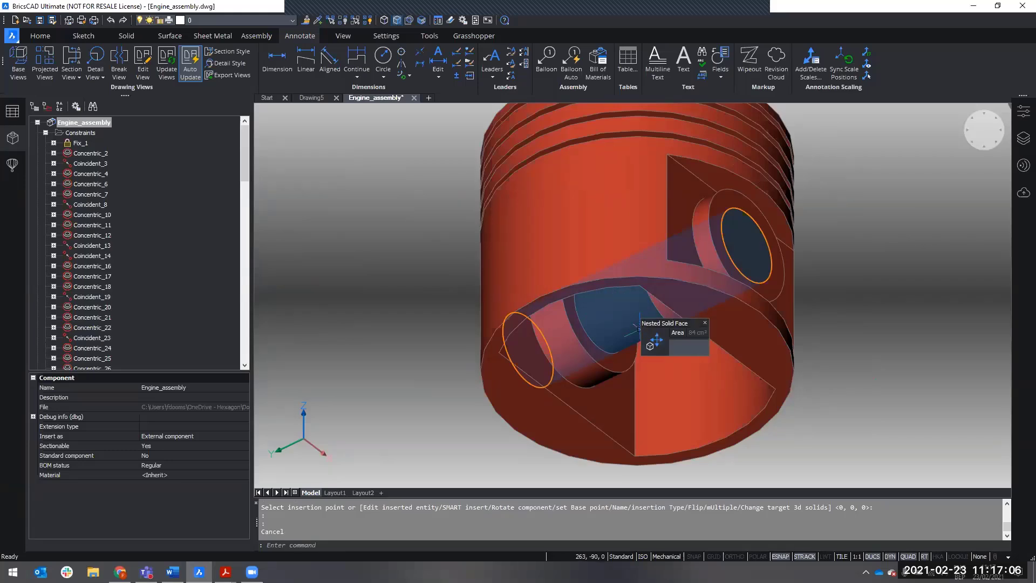
click(639, 328)
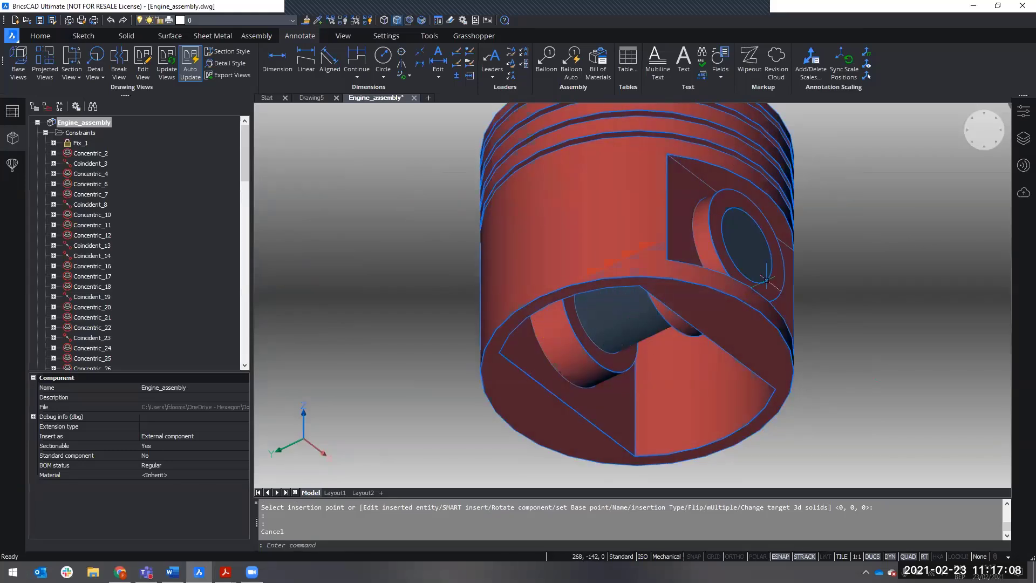
scroll(766, 279, down, 6)
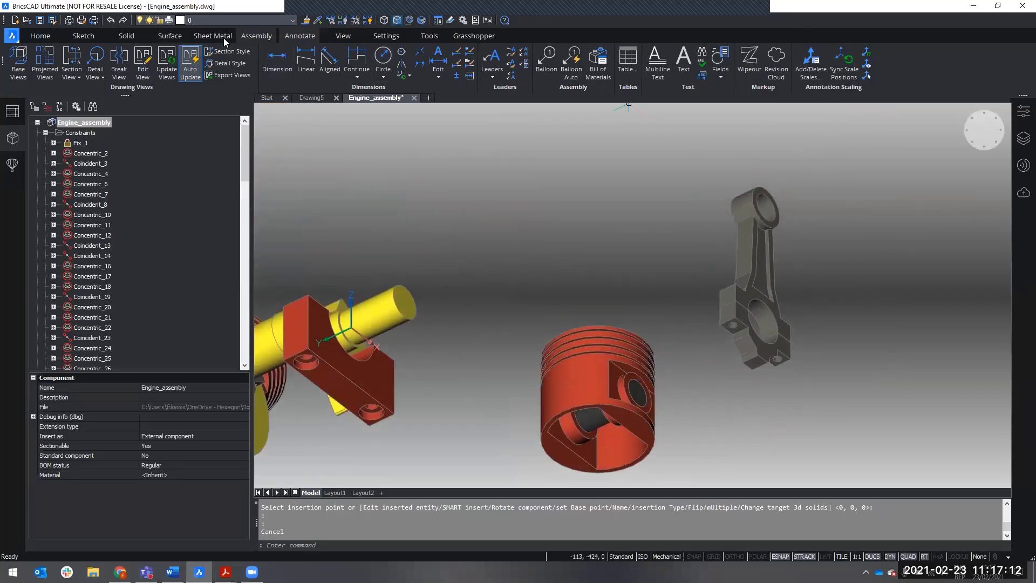
- Apply a concentric 3D constraint between the loose piston's pin and the bore of the connecting rod's small end
click(255, 36)
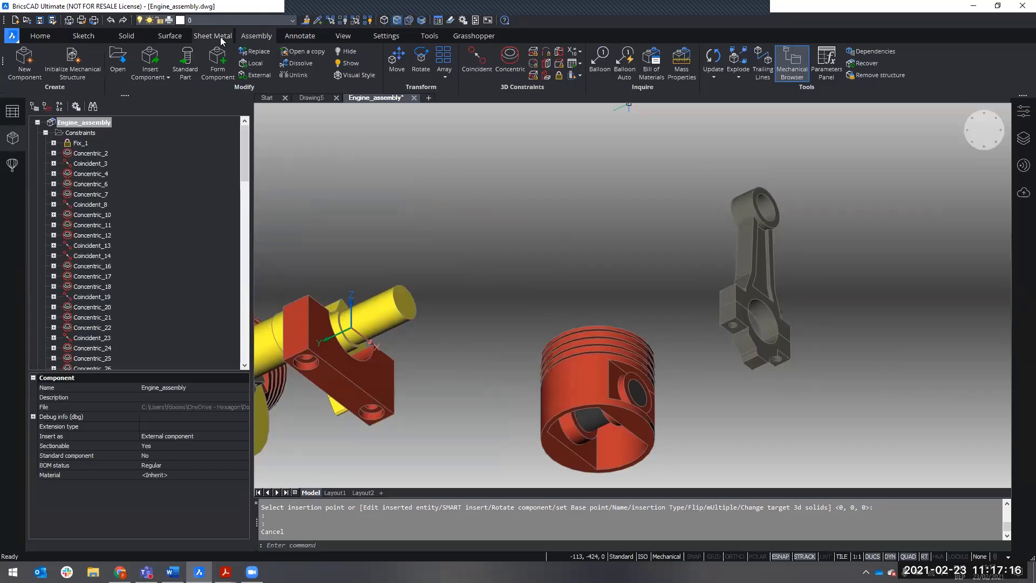
click(127, 35)
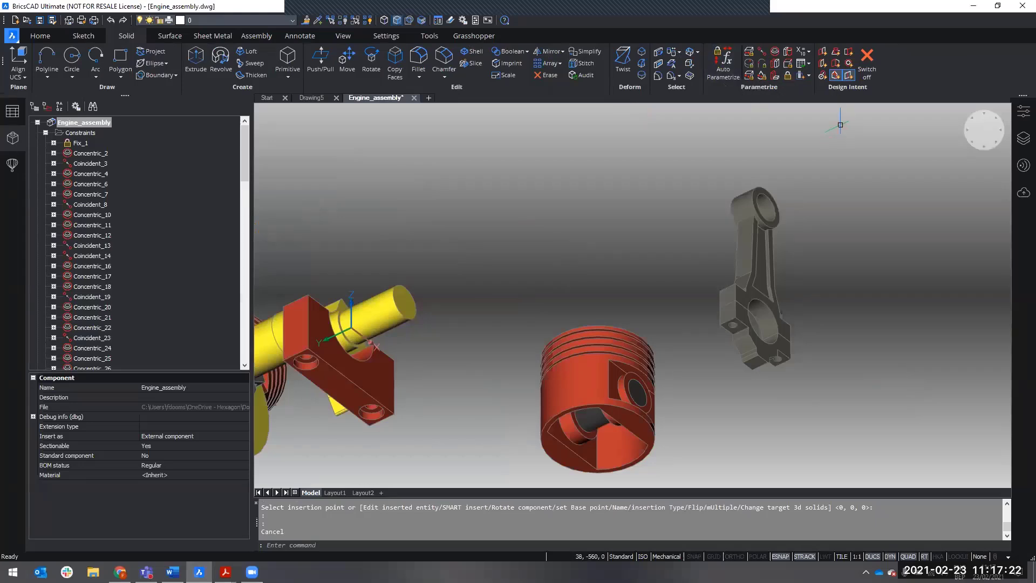
click(774, 55)
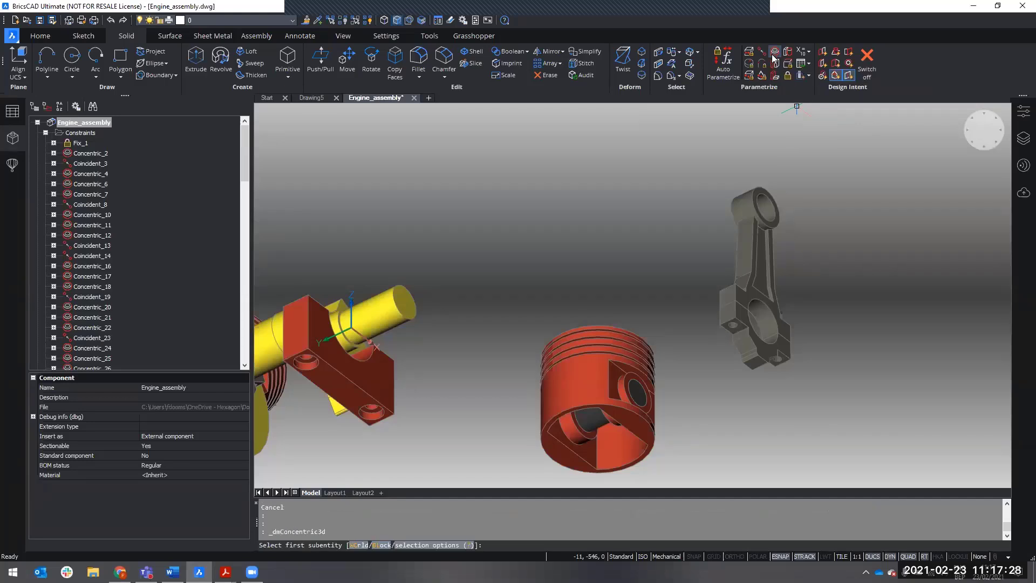
click(595, 420)
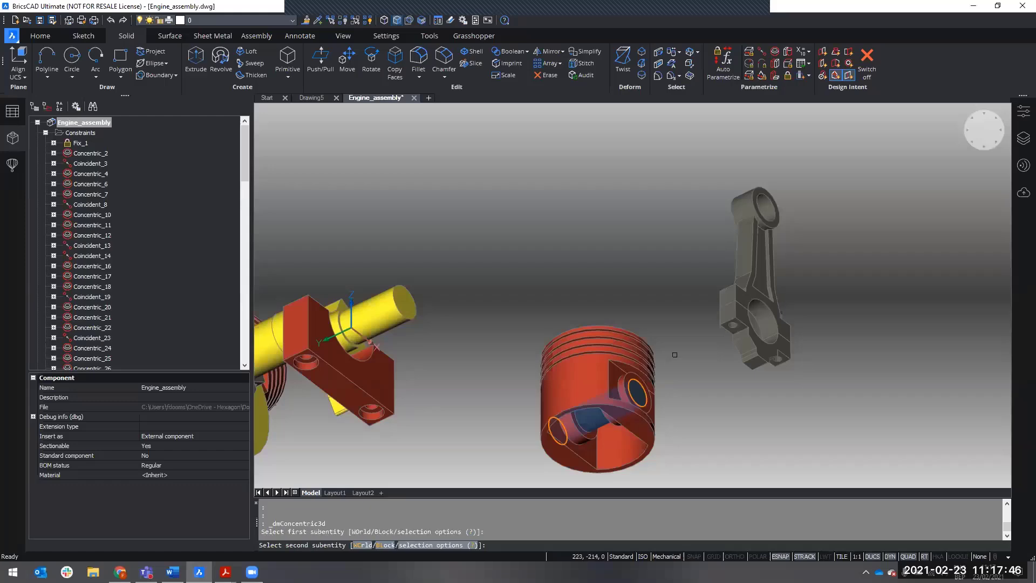
shift+middle_drag(674, 354, 701, 351)
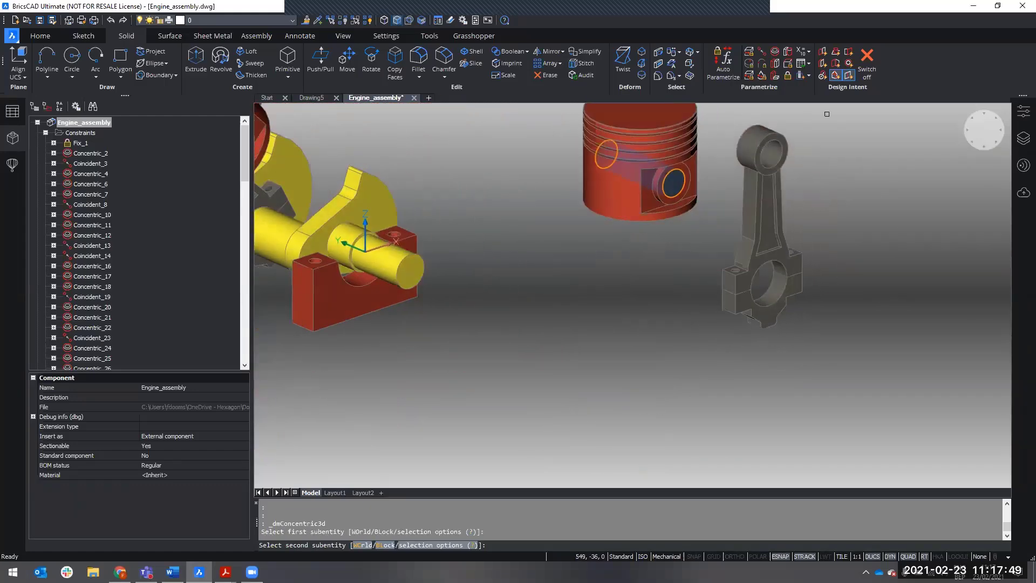
click(775, 154)
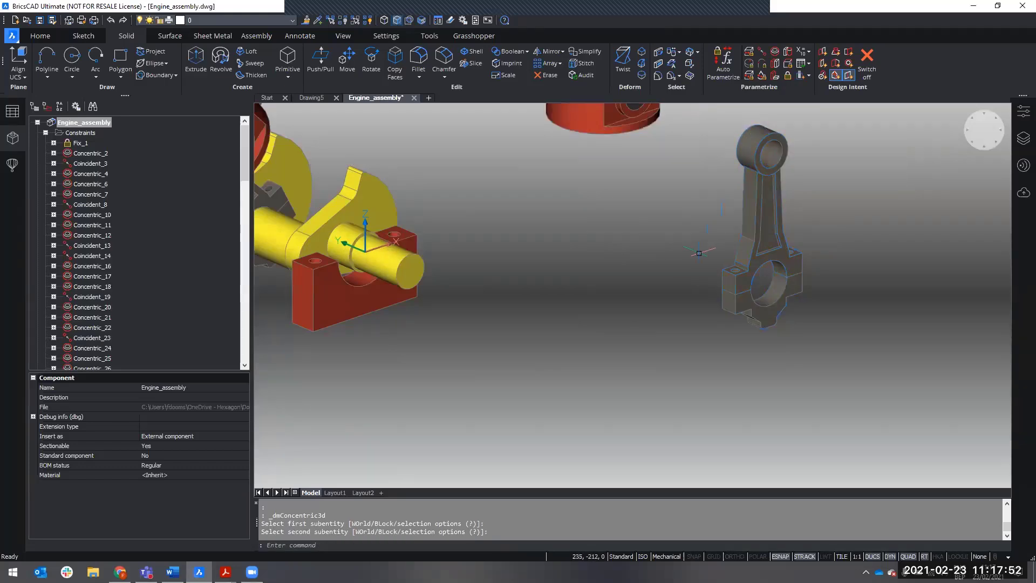
- Apply a coincident 3D constraint between the side face of the rod's small end and the inner face of the piston's pin boss
scroll(694, 265, down, 2)
middle_drag(694, 265, 595, 337)
shift+middle_drag(632, 298, 623, 326)
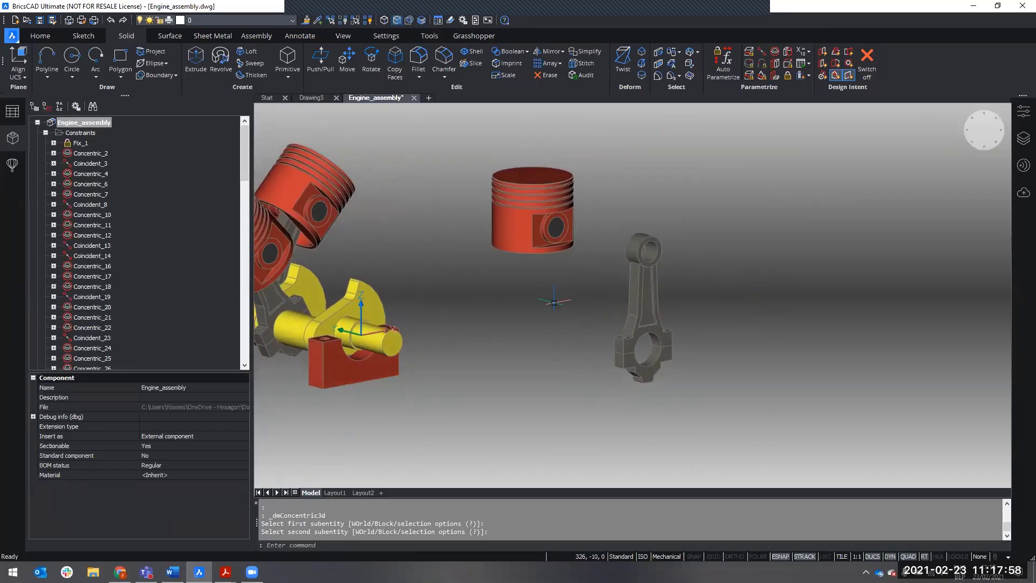
shift+middle_drag(604, 308, 637, 289)
shift+middle_drag(555, 285, 546, 252)
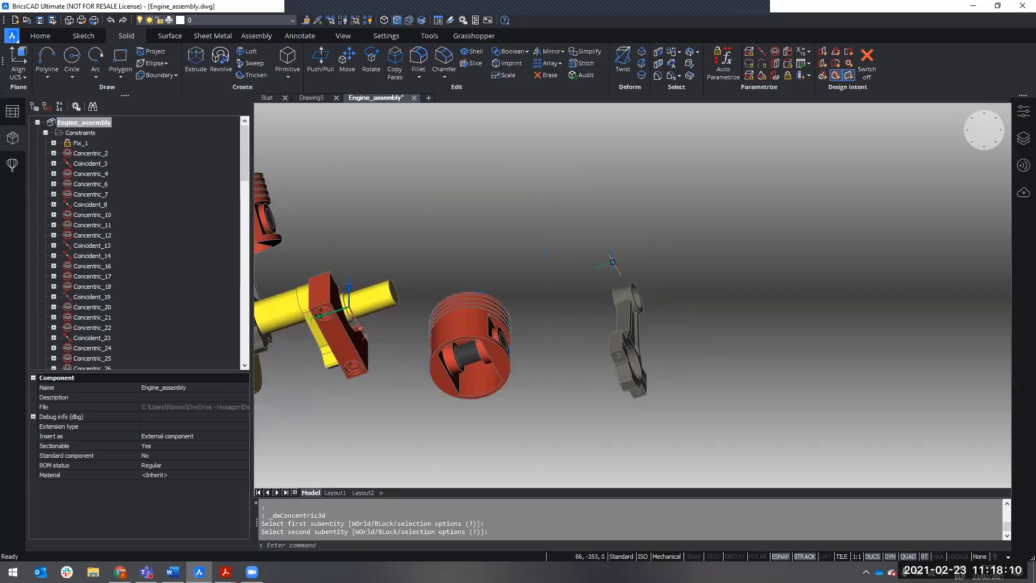
middle_drag(521, 377, 617, 329)
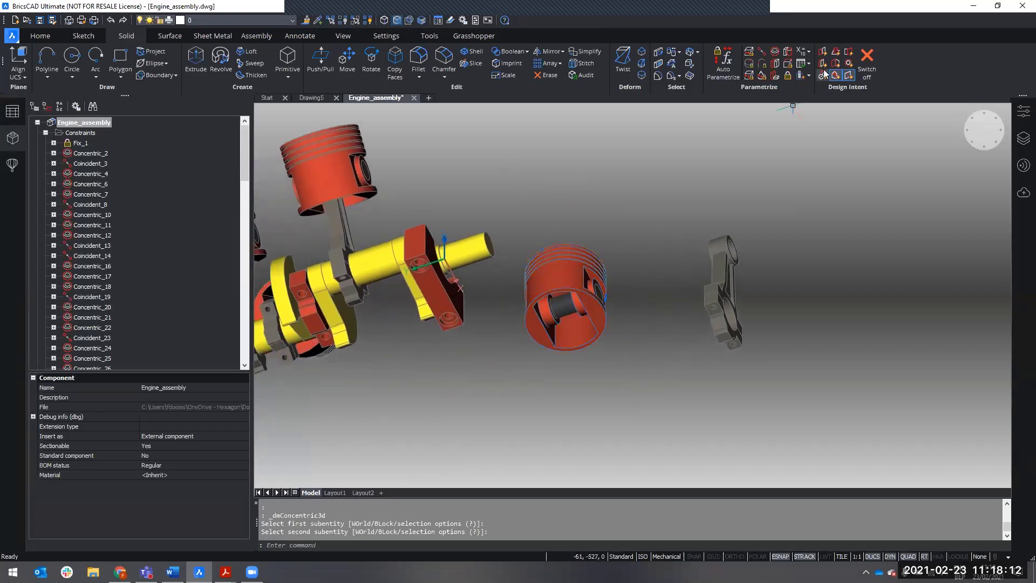
click(761, 53)
shift+middle_drag(649, 301, 776, 308)
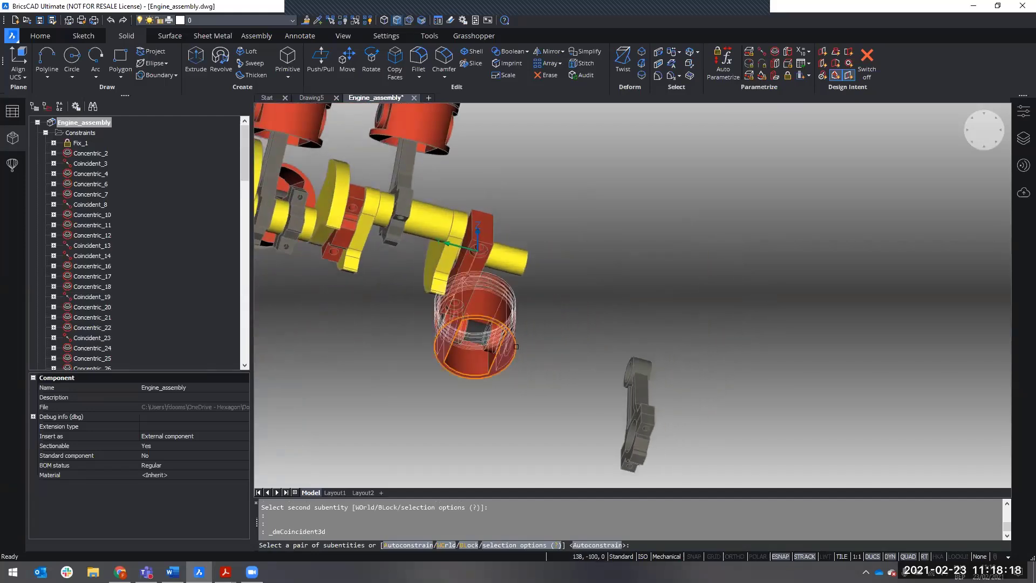
scroll(481, 372, up, 5)
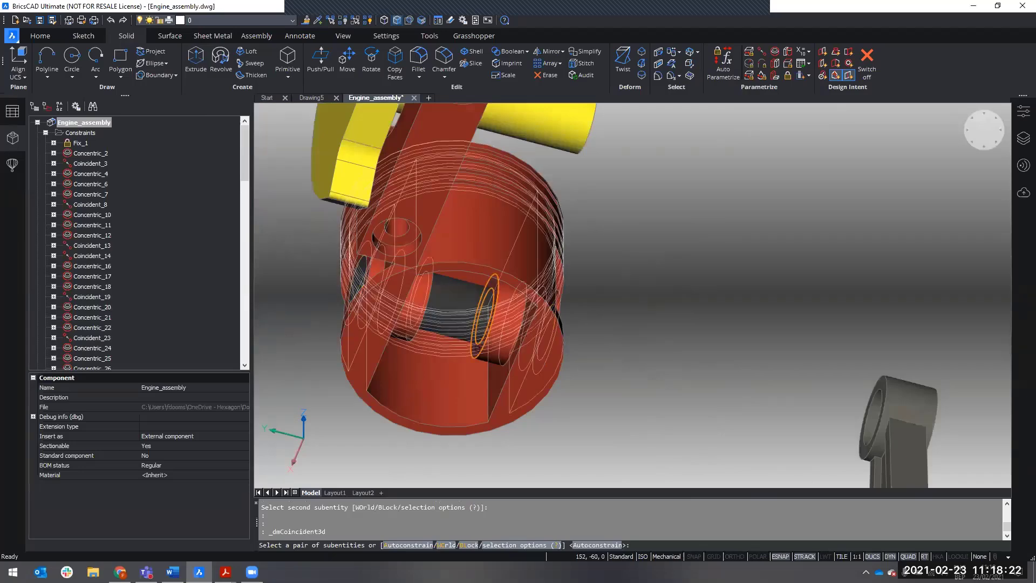
scroll(805, 373, down, 5)
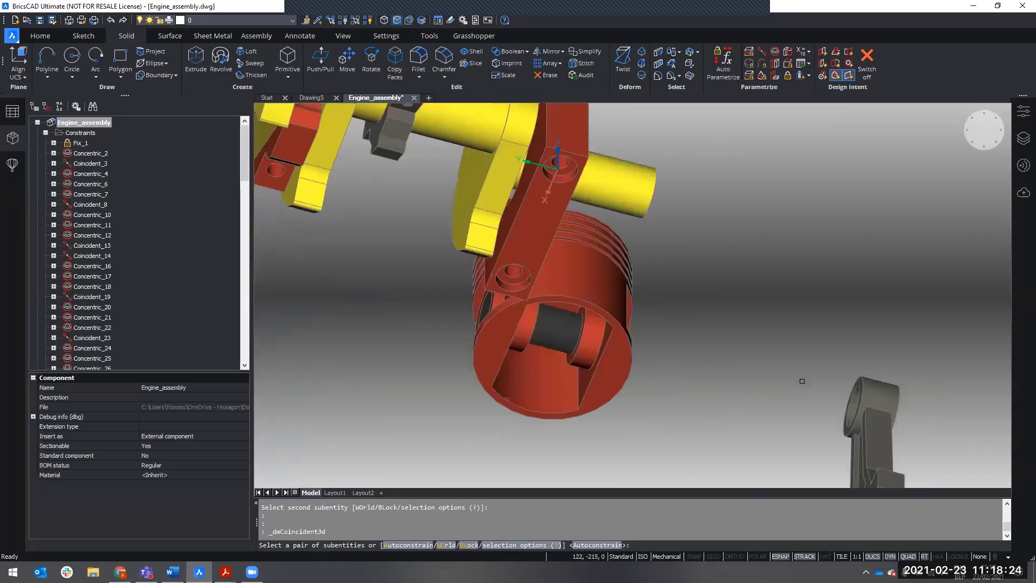
shift+middle_drag(800, 381, 870, 254)
click(837, 254)
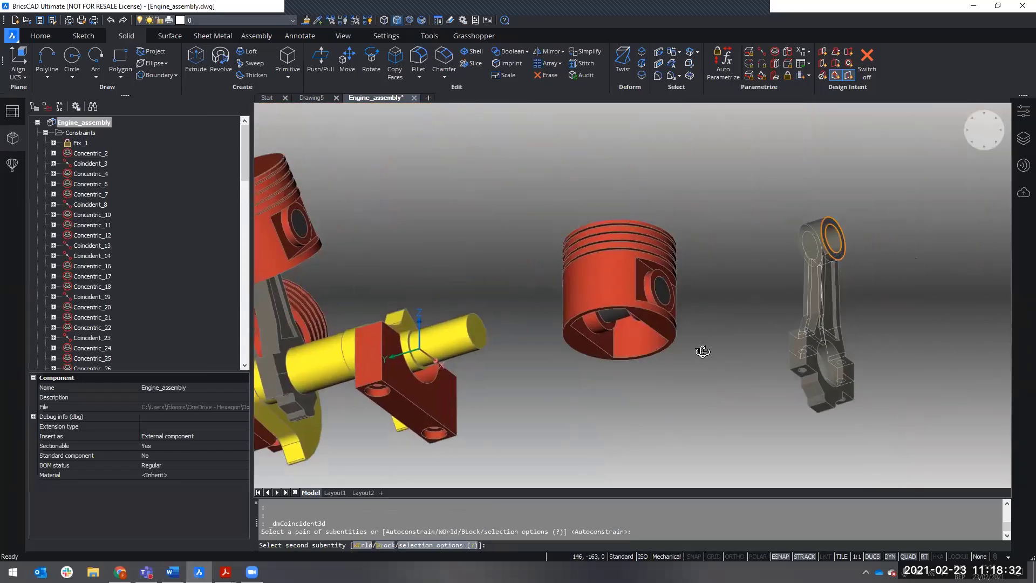
shift+middle_drag(702, 351, 509, 345)
scroll(512, 334, up, 3)
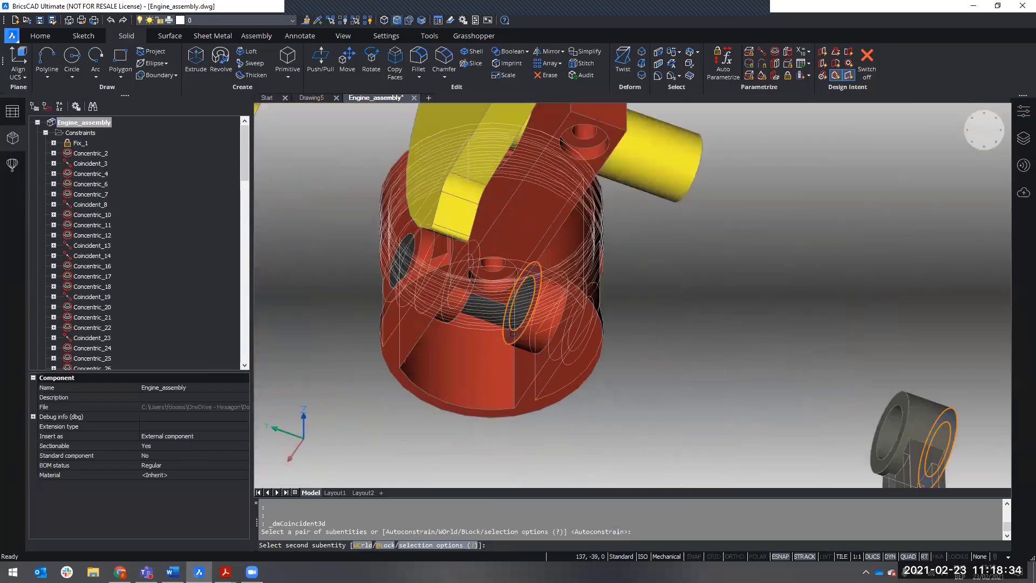
click(512, 333)
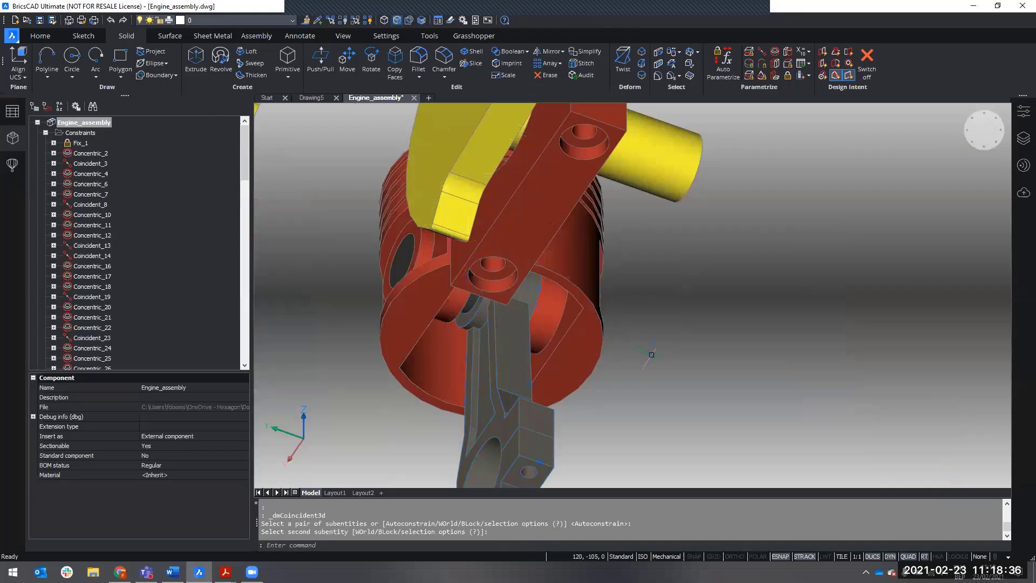
- Examine from several angles how the connecting rod's small end sits on the pin inside the piston
scroll(647, 360, down, 5)
shift+middle_drag(647, 360, 569, 331)
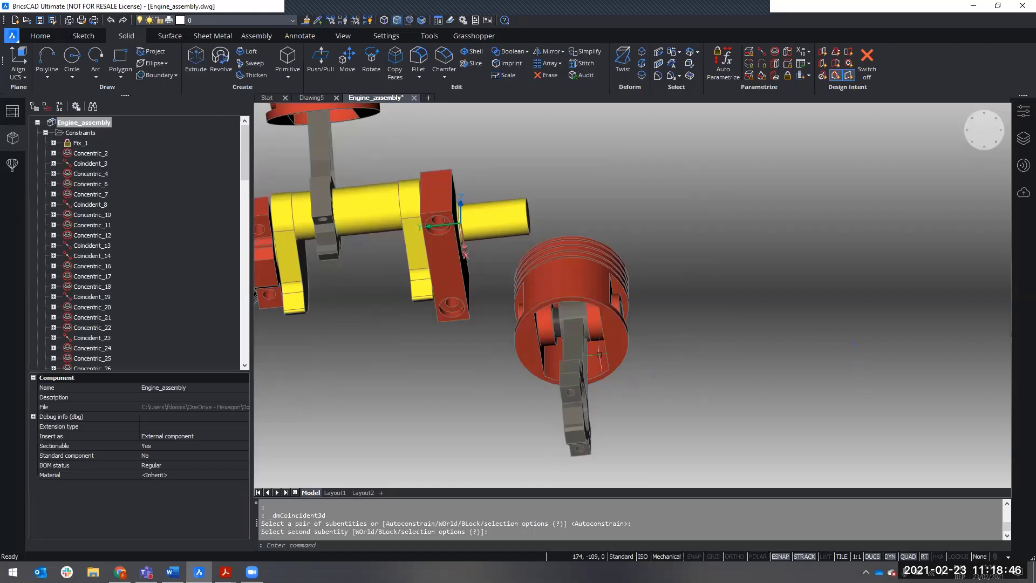
scroll(588, 318, up, 6)
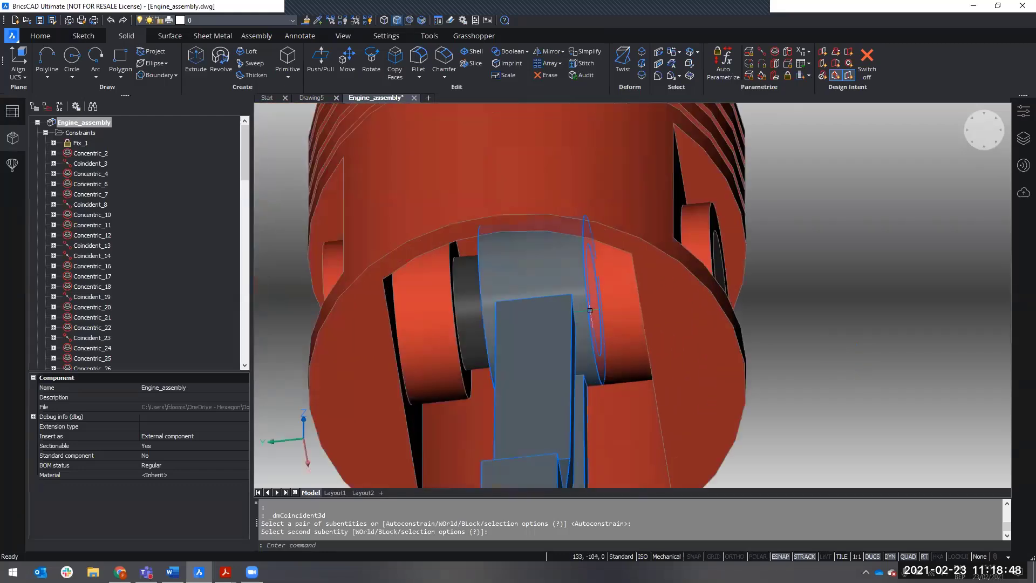
mouse_move(598, 327)
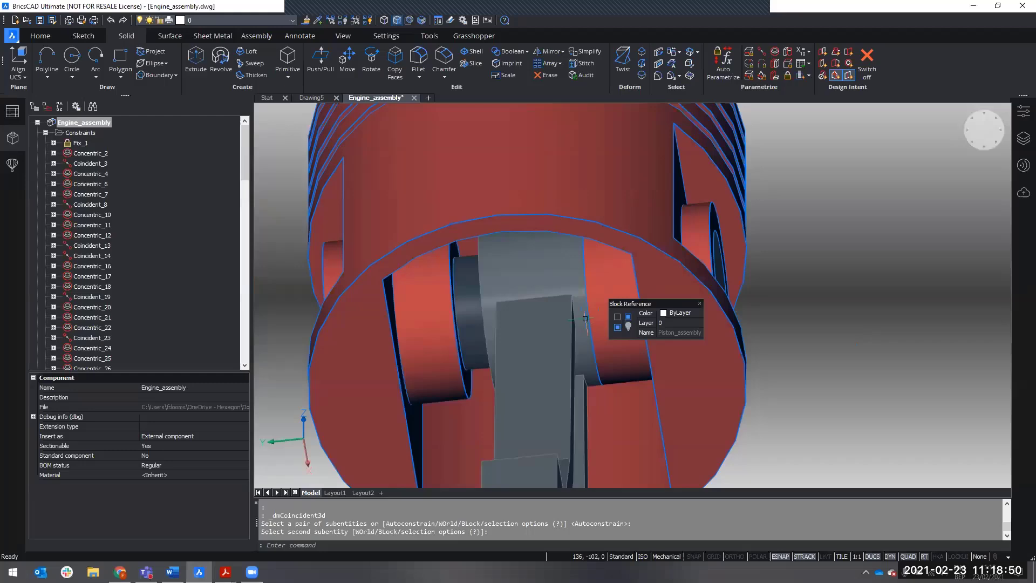
scroll(579, 301, down, 8)
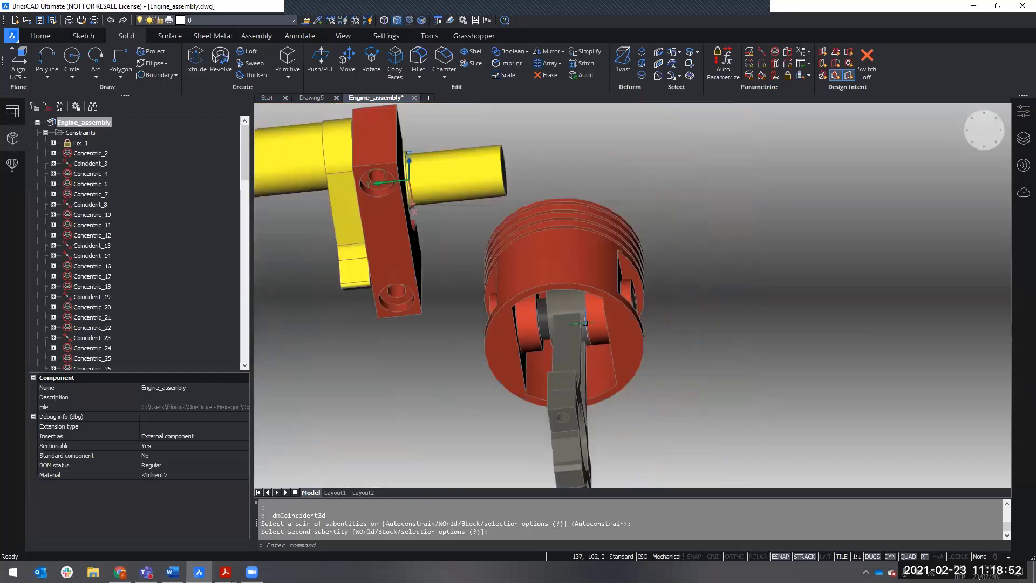
shift+middle_drag(586, 351, 492, 350)
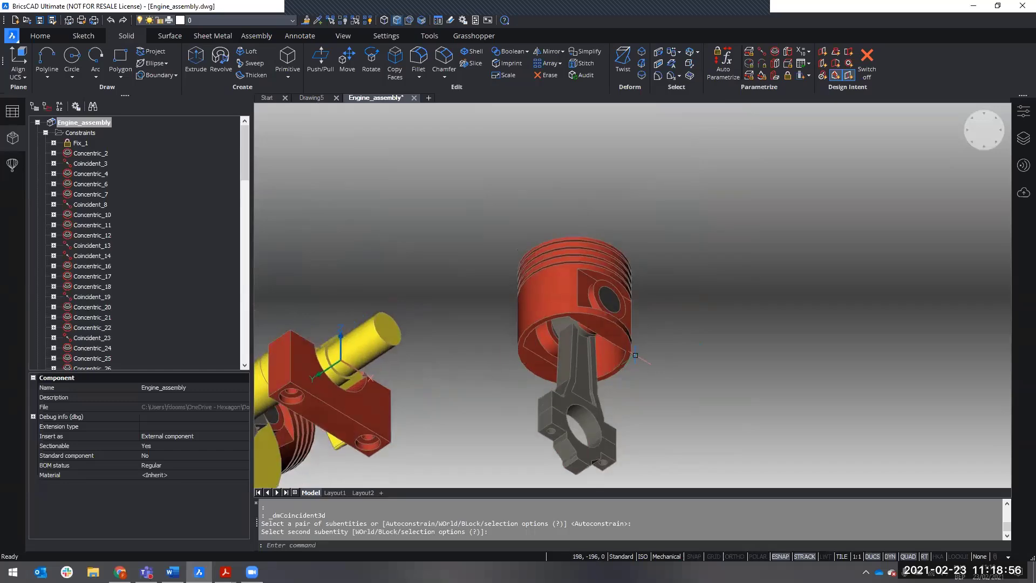
middle_drag(635, 355, 570, 391)
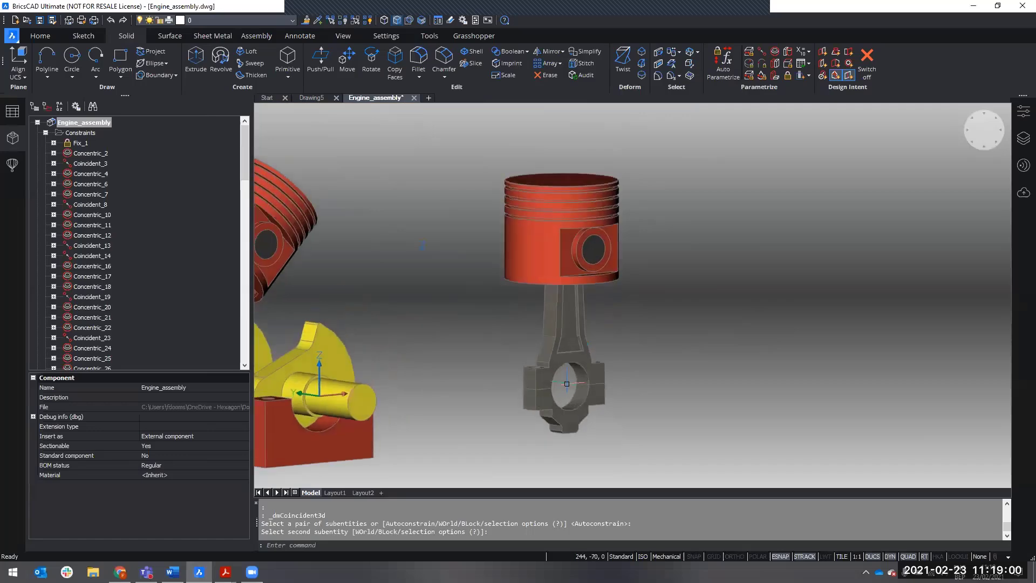
- Apply a concentric 3D constraint between the connecting rod's big-end bore and the crankshaft's crankpin beside the front web
scroll(570, 391, down, 2)
shift+middle_drag(474, 407, 520, 422)
middle_drag(520, 421, 637, 392)
scroll(449, 362, up, 3)
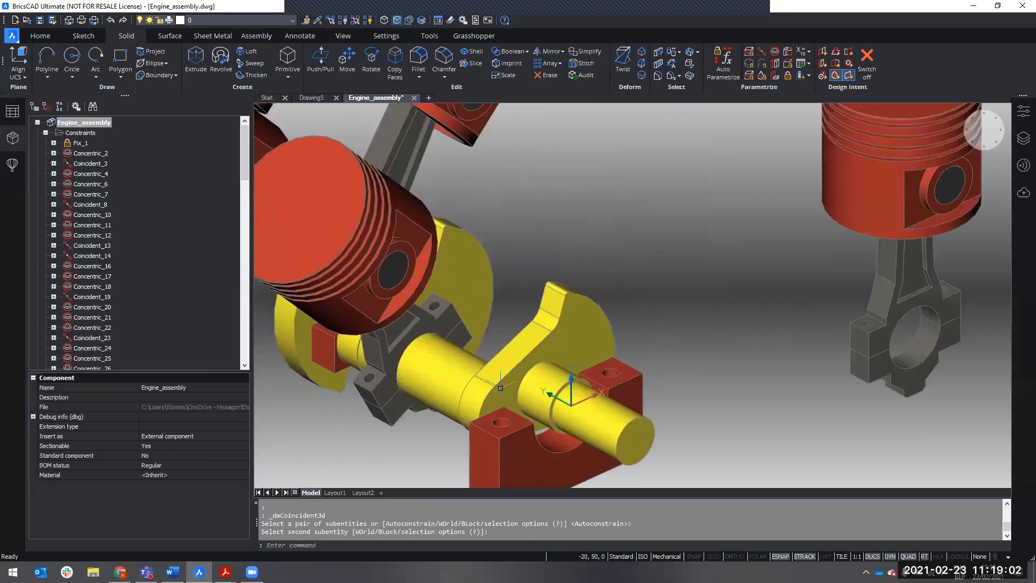
shift+middle_drag(468, 387, 542, 383)
scroll(543, 383, down, 5)
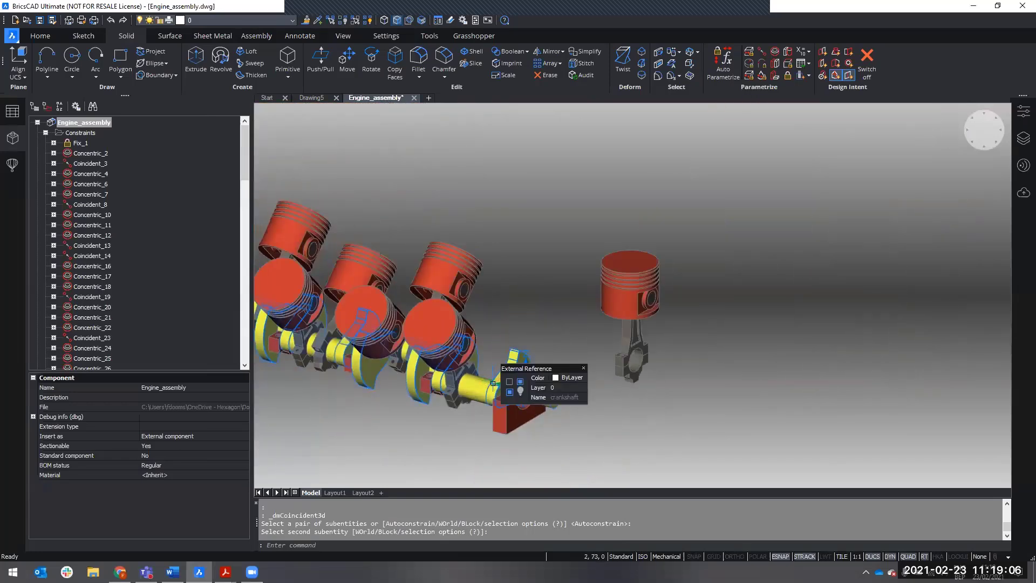
scroll(488, 388, up, 4)
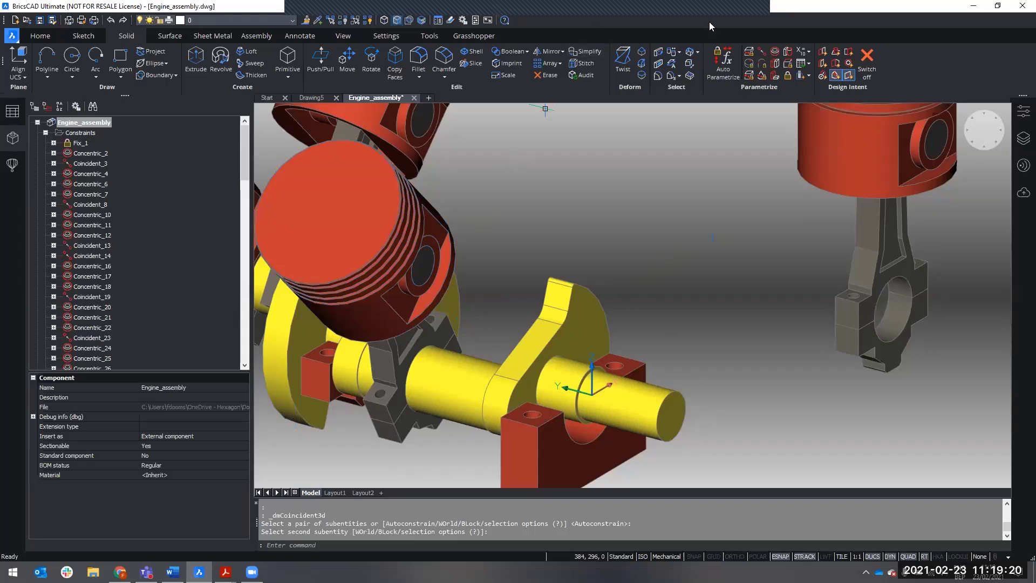
click(778, 53)
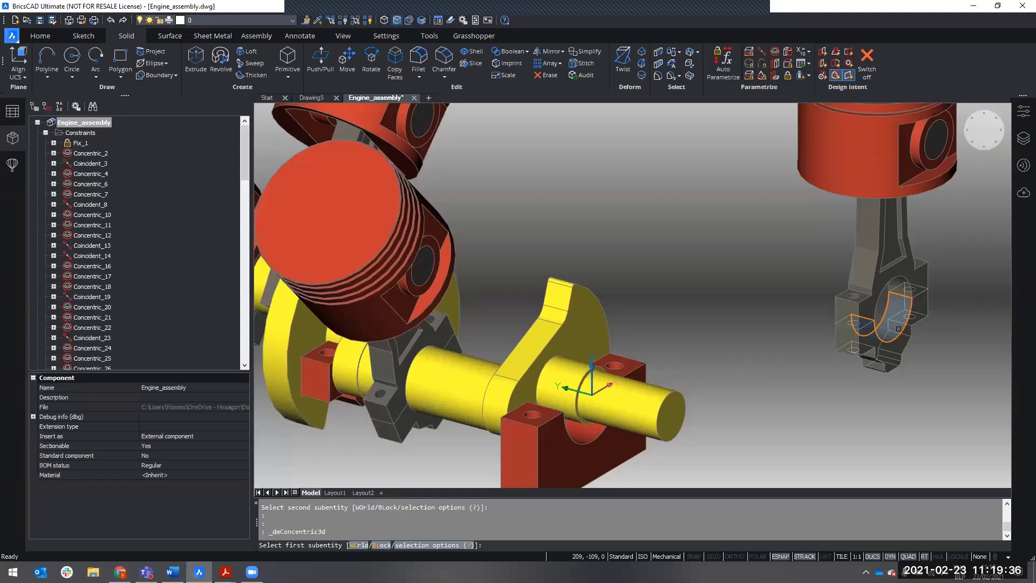
click(898, 328)
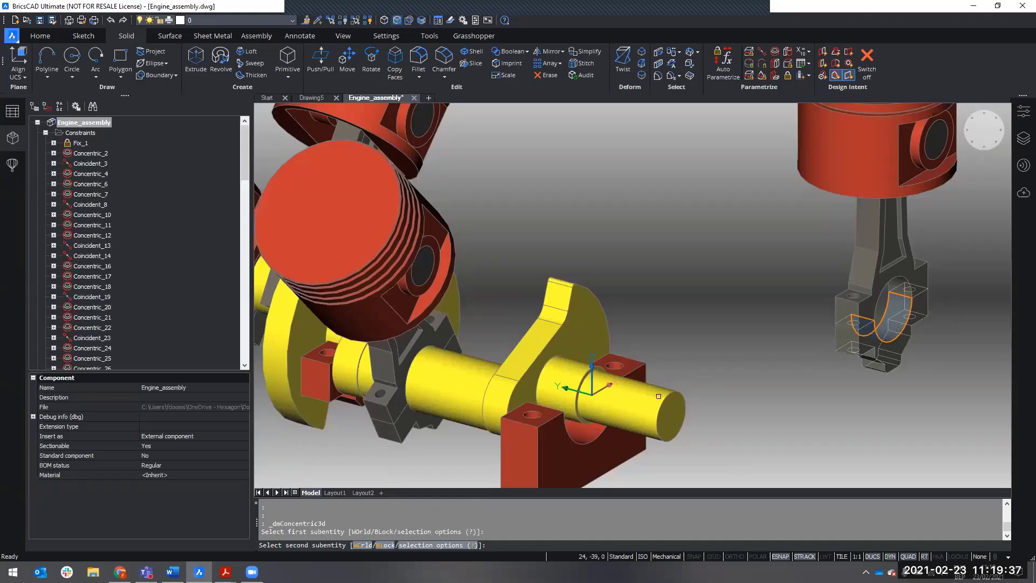
click(451, 398)
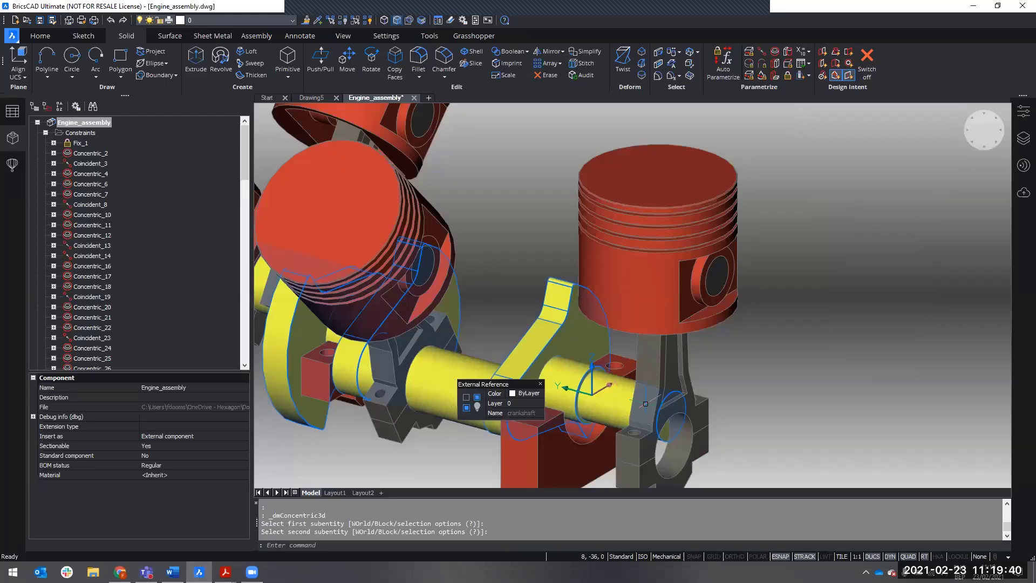
shift+middle_drag(450, 398, 686, 398)
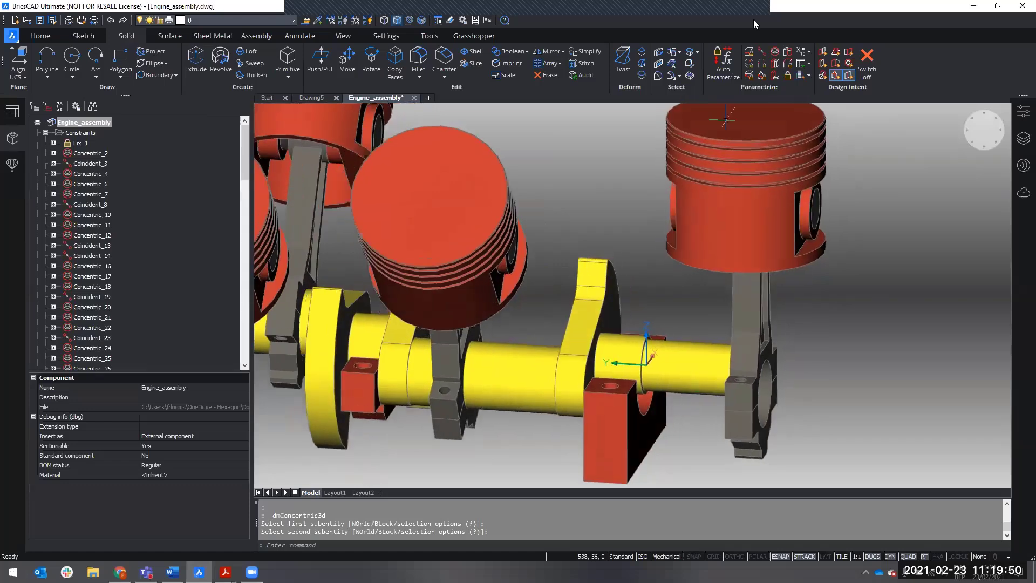
click(769, 55)
shift+middle_drag(637, 358, 526, 348)
click(526, 348)
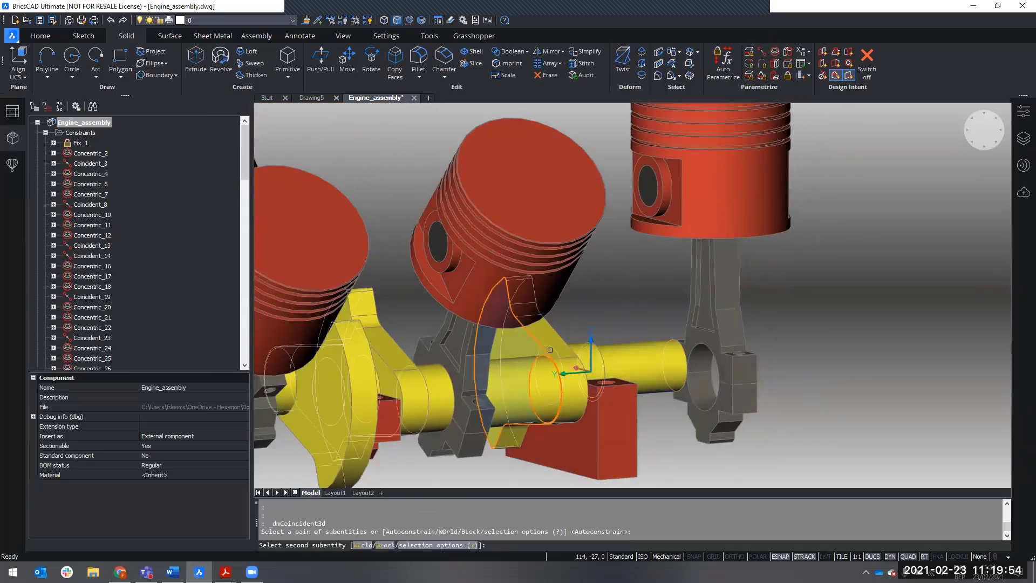
key(Escape)
- Select the Fix_1 constraint in the Engine_assembly tree and look over the whole engine assembly
shift+middle_drag(688, 374, 561, 394)
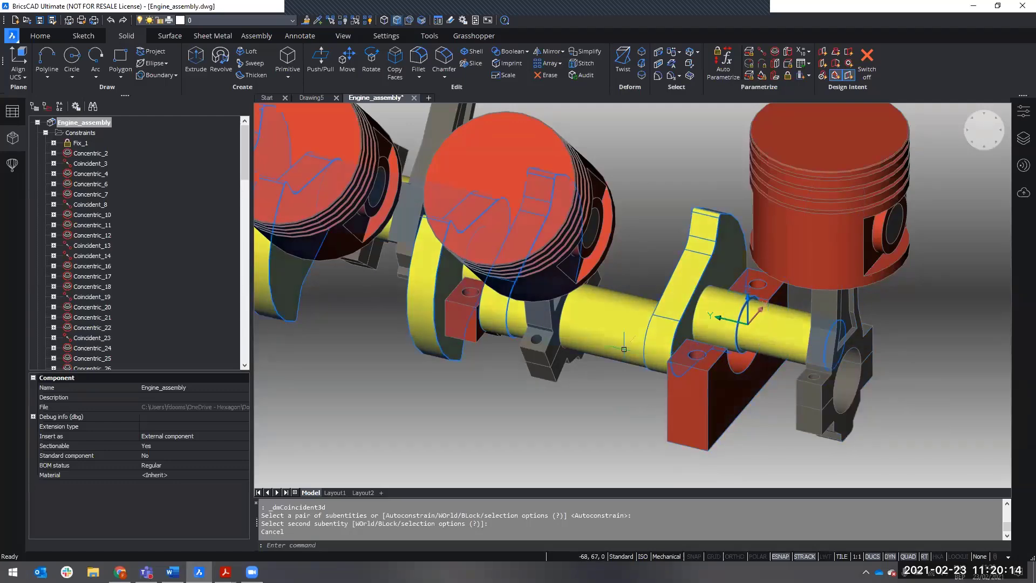
click(77, 144)
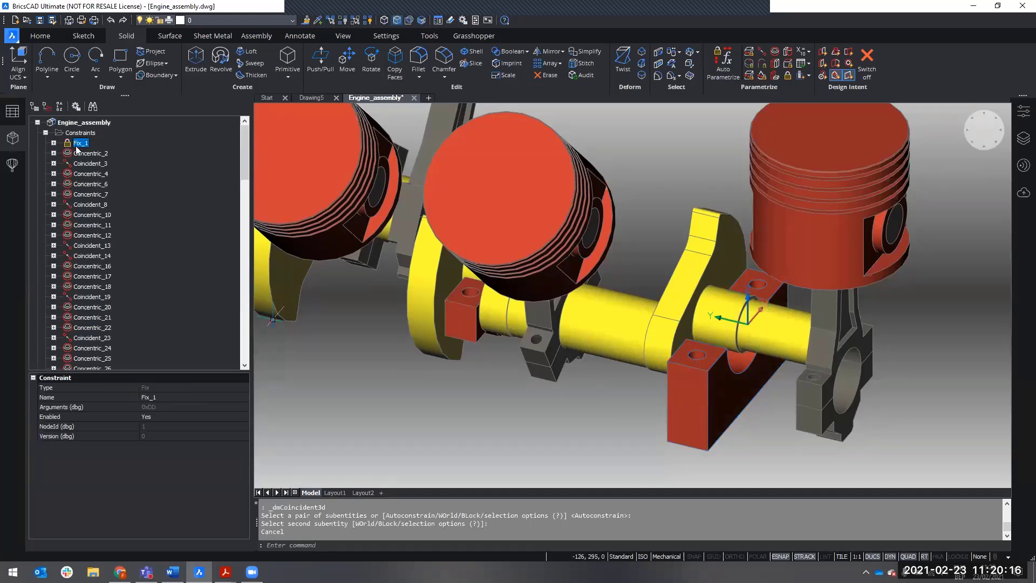
scroll(470, 324, down, 4)
scroll(373, 327, up, 2)
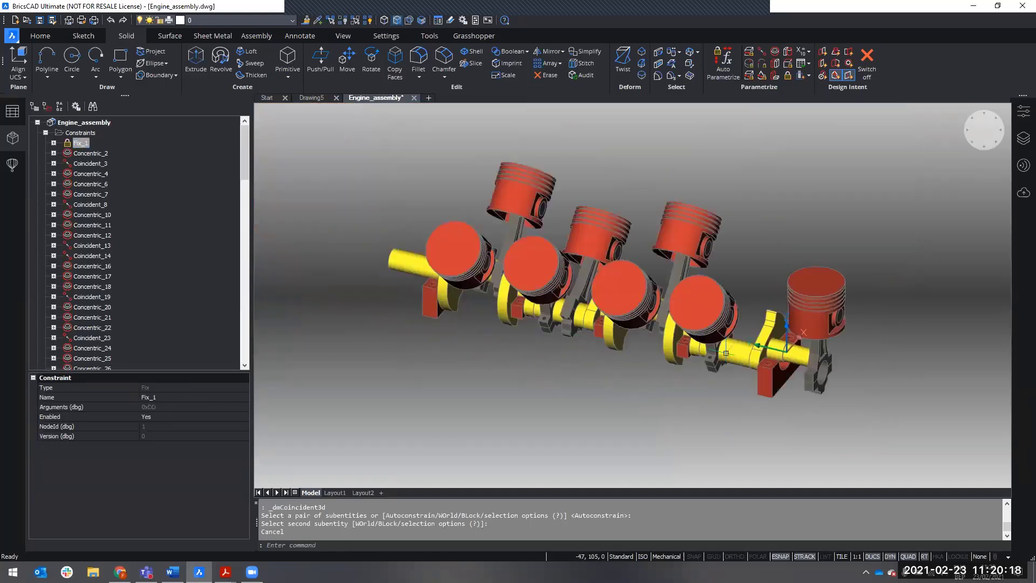
middle_drag(721, 355, 619, 346)
shift+middle_drag(661, 358, 668, 325)
- Apply a coincident 3D constraint between the outer side face of the connecting rod's big end and the adjoining face of the crankshaft's front web
scroll(666, 353, up, 6)
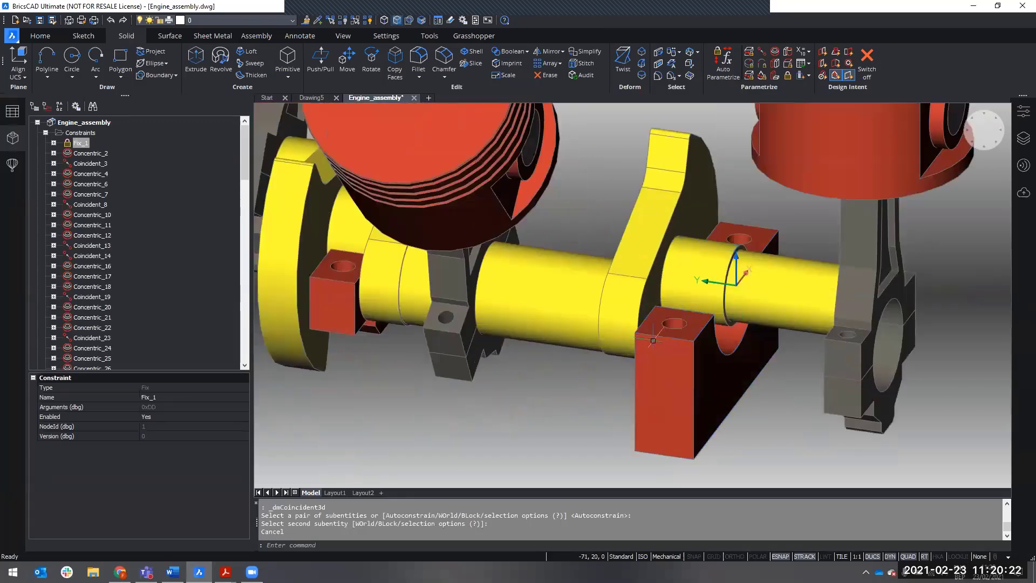
shift+middle_drag(677, 365, 735, 298)
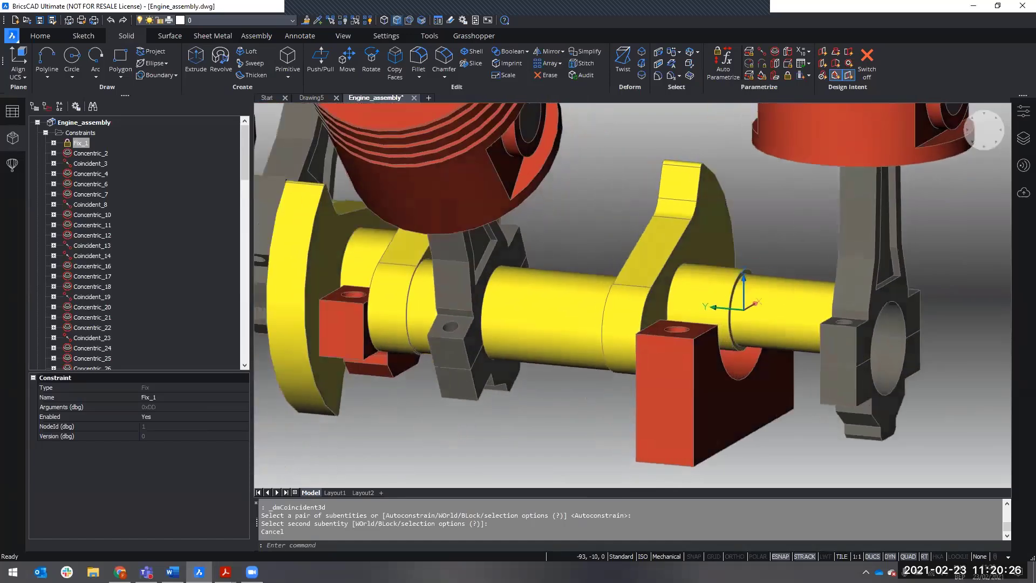
click(762, 56)
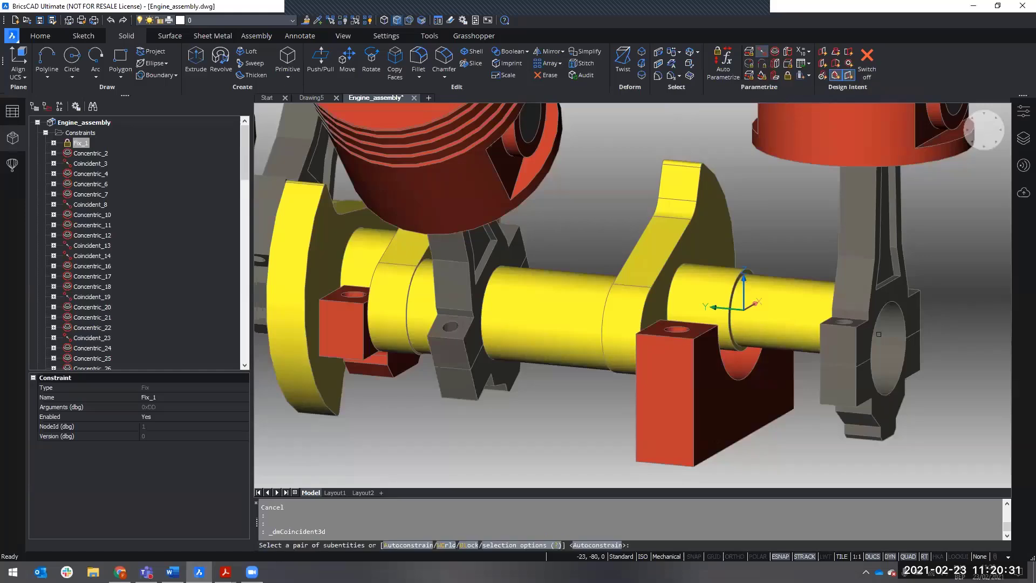
click(921, 350)
shift+middle_drag(599, 332, 564, 275)
click(564, 276)
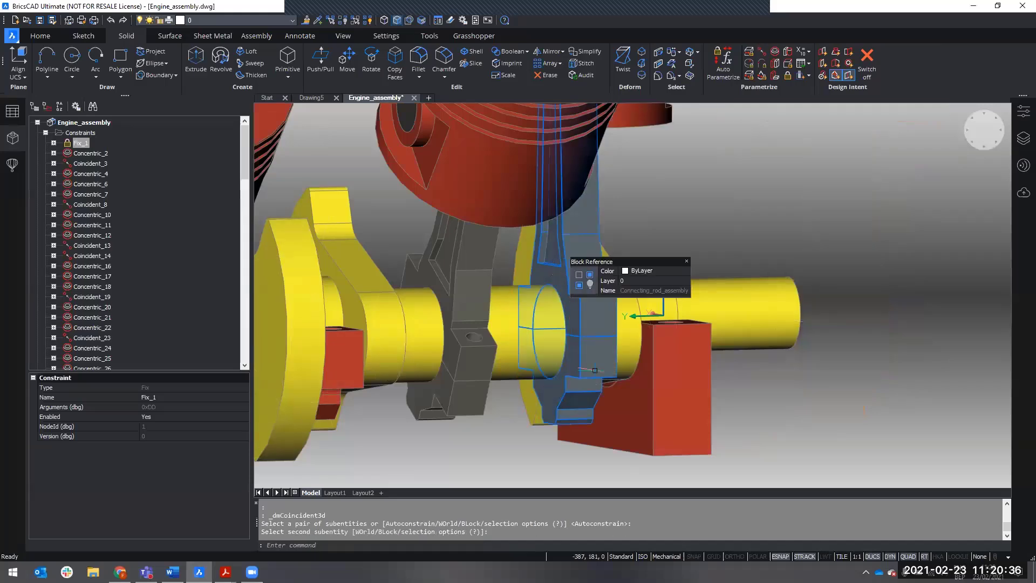
click(582, 276)
- Examine the engine from several angles, comparing the front piston's tilt with that of the other pistons in its bank
scroll(459, 373, down, 3)
shift+middle_drag(475, 346, 282, 372)
mouse_move(583, 362)
shift+middle_down()
mouse_move(625, 361)
mouse_move(536, 365)
mouse_move(600, 356)
shift+middle_up()
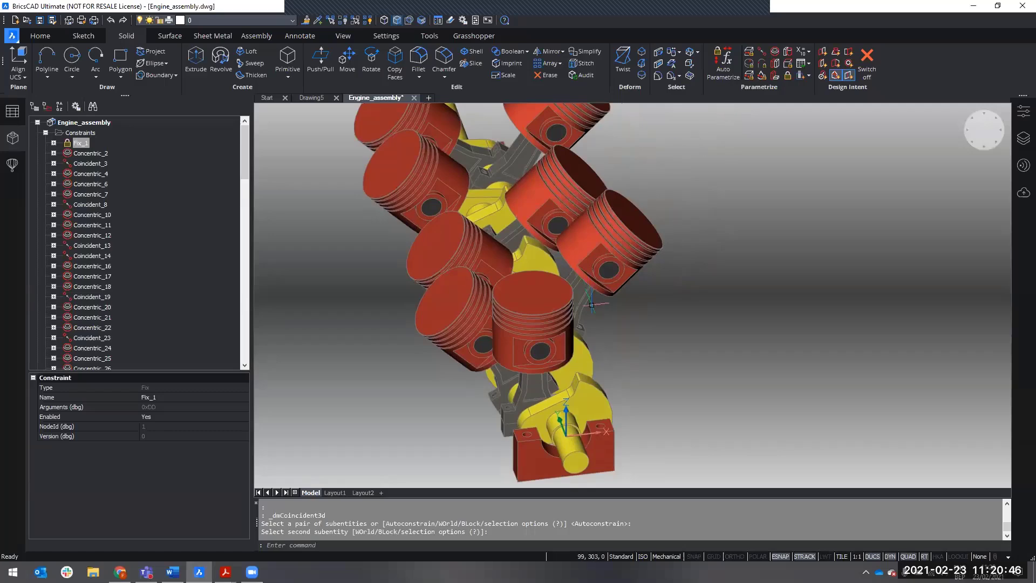
shift+middle_drag(591, 257, 583, 341)
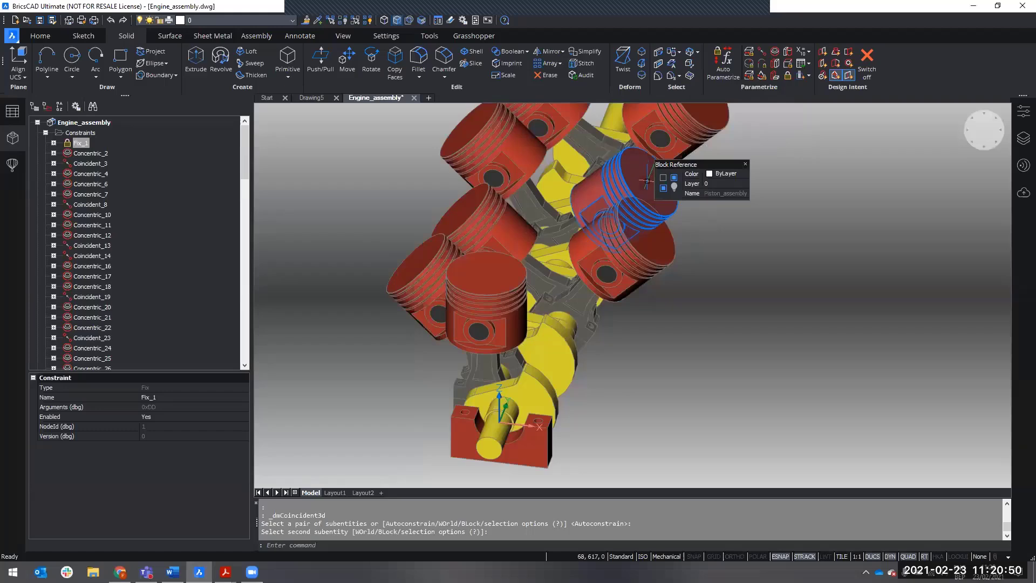
click(650, 173)
shift+middle_drag(644, 271, 666, 180)
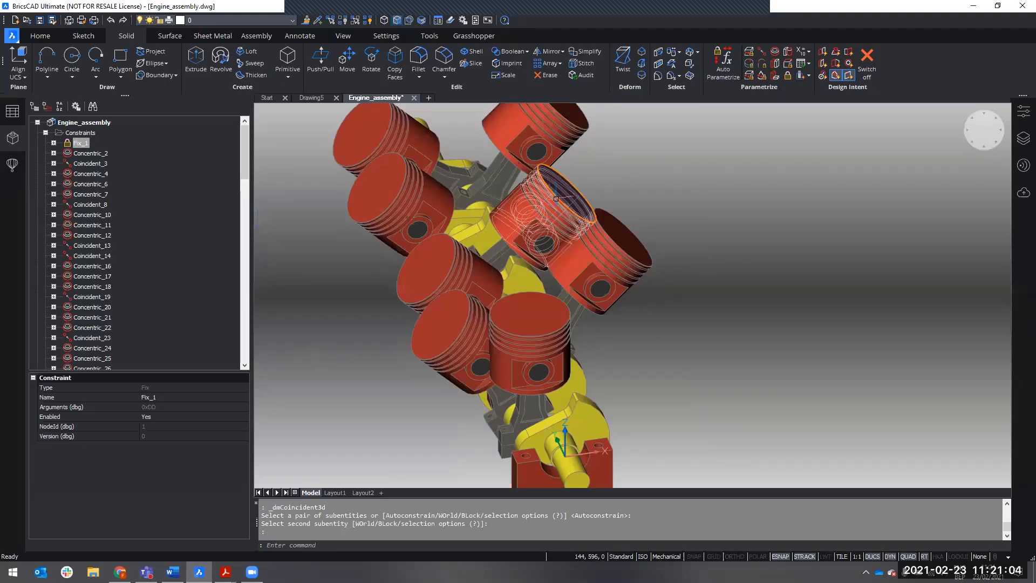
key(Escape)
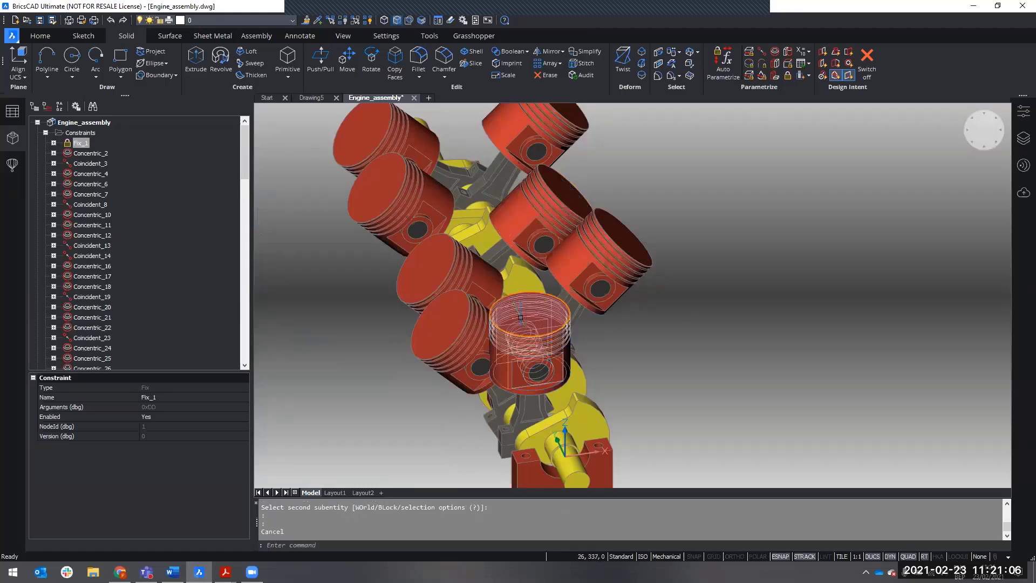
key(Escape)
scroll(488, 263, up, 3)
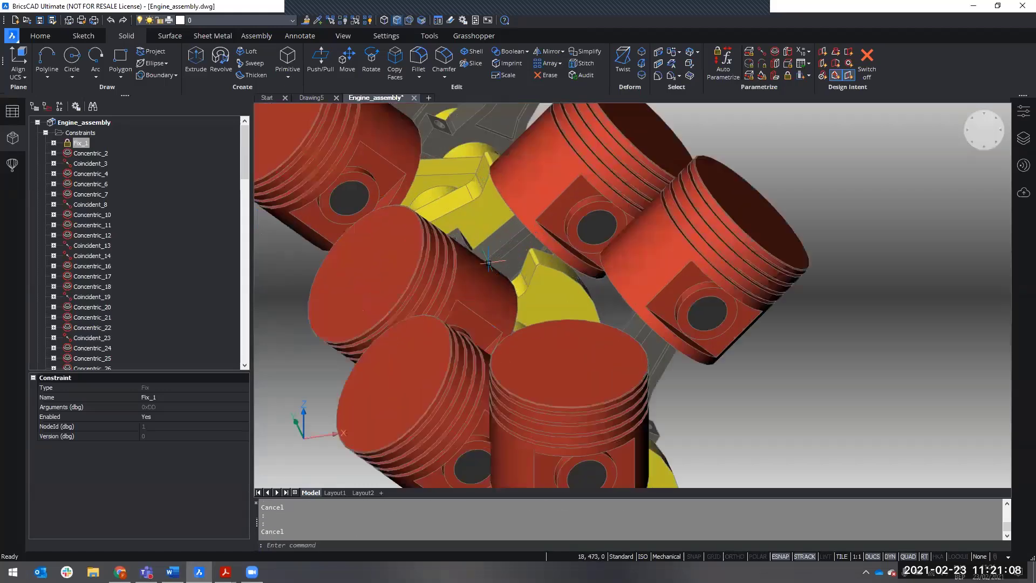
scroll(488, 263, down, 5)
scroll(488, 262, up, 3)
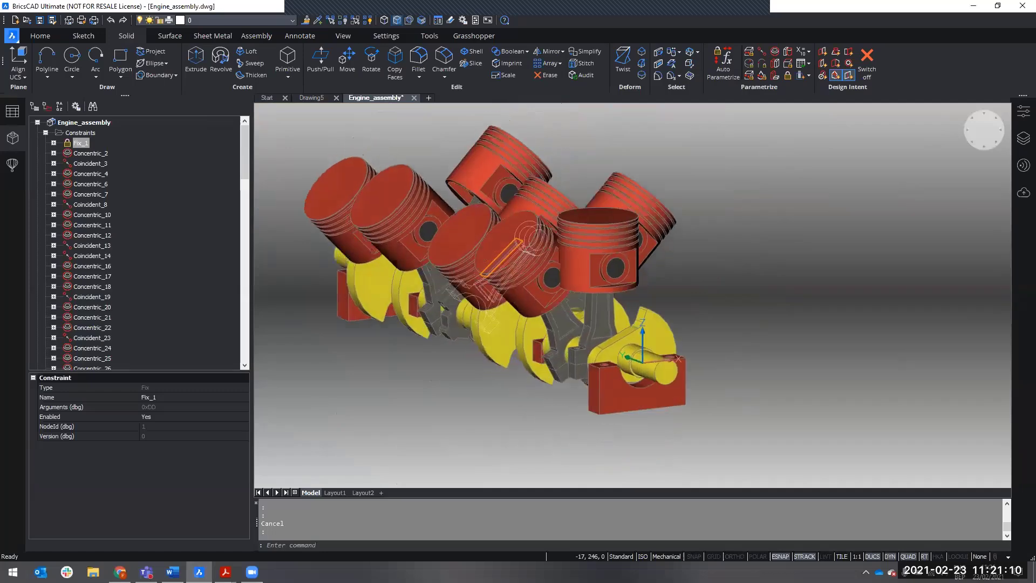
scroll(532, 305, up, 3)
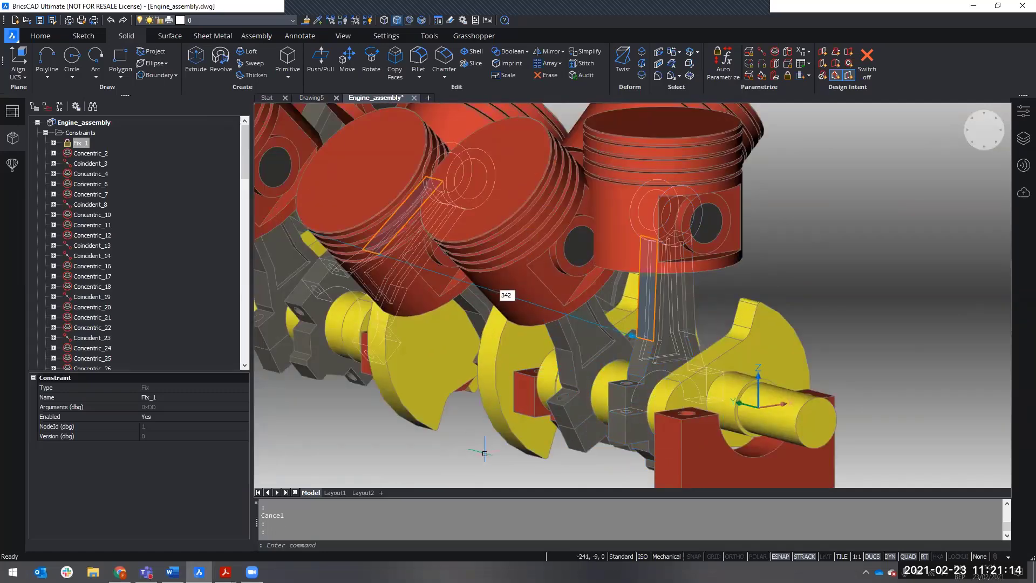
scroll(477, 445, down, 4)
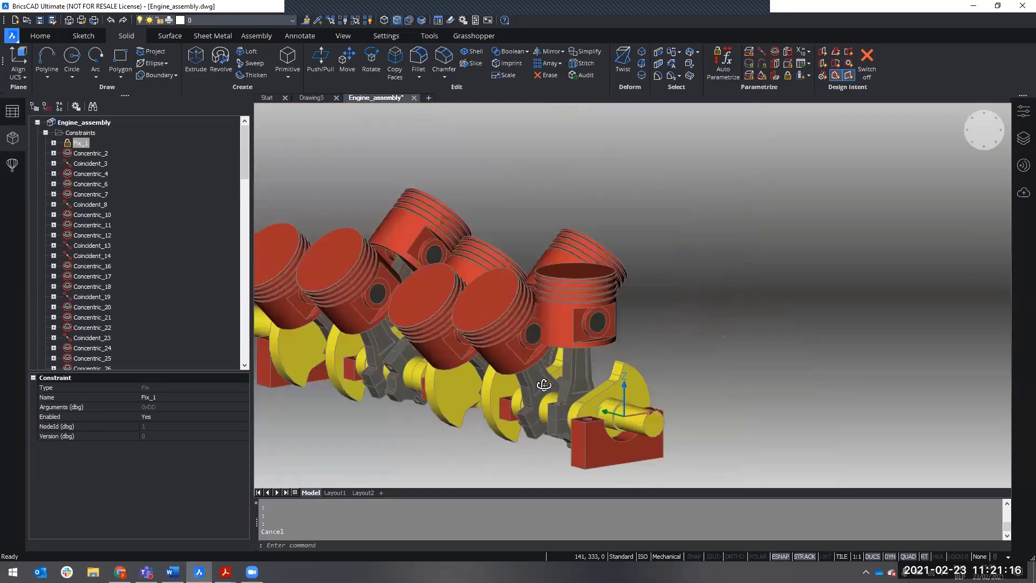
shift+middle_drag(543, 397, 587, 392)
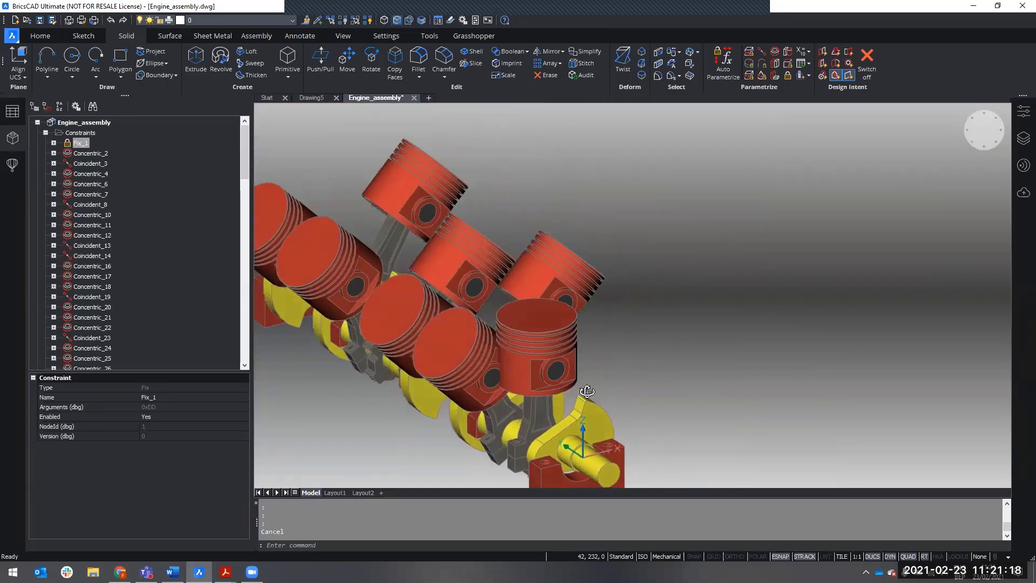
shift+middle_drag(531, 416, 730, 131)
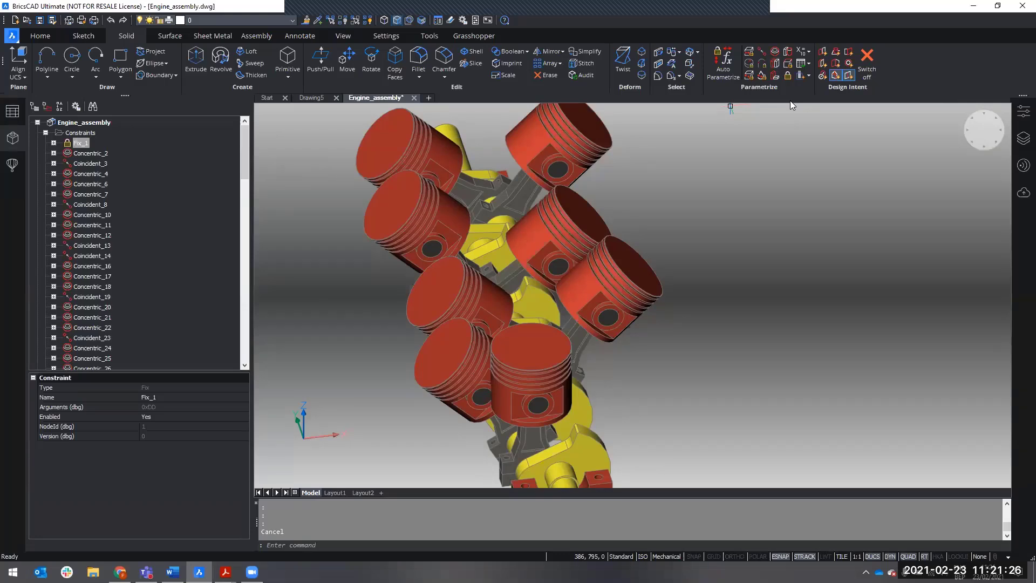
- Apply a parallel 3D constraint between the front piston's crown and the crown of another piston in the same bank
click(776, 65)
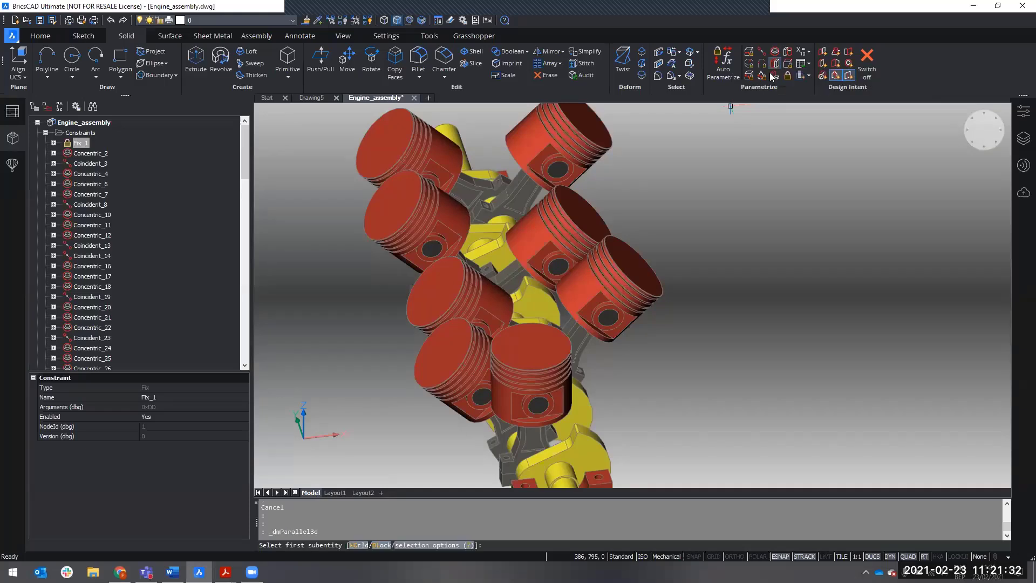
click(537, 349)
click(588, 222)
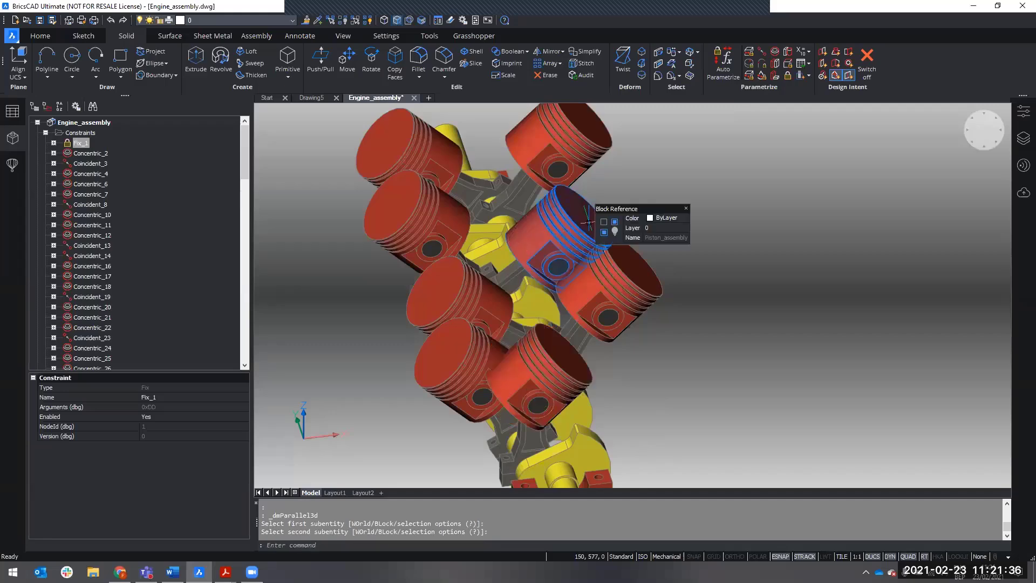
shift+middle_drag(589, 221, 694, 433)
scroll(537, 400, up, 2)
scroll(538, 401, down, 3)
scroll(540, 380, up, 3)
scroll(561, 398, down, 3)
scroll(426, 416, down, 3)
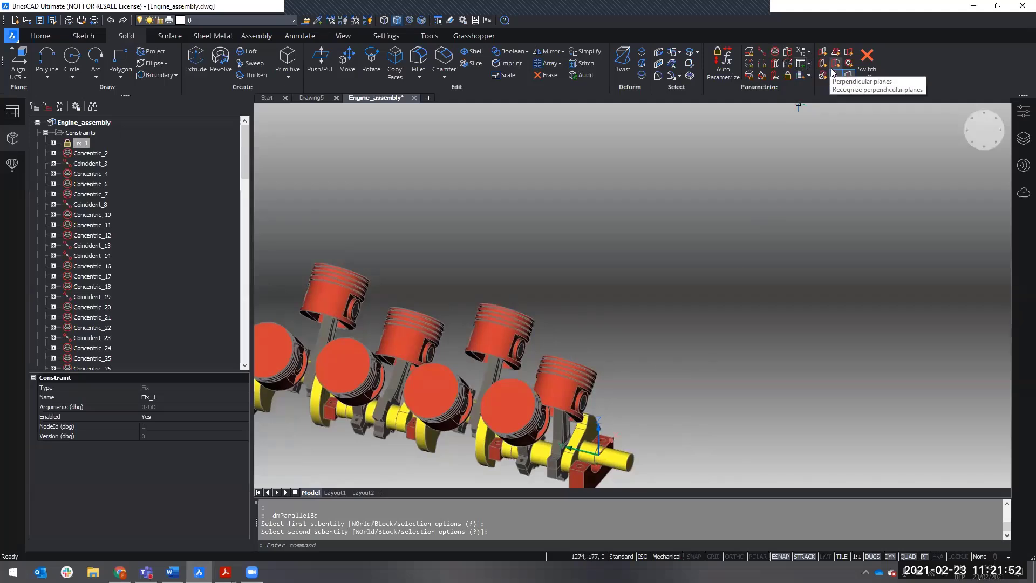
- Apply a parallel 3D constraint between the shank face of the third connecting rod from the front and the matching face of the front rod
click(775, 64)
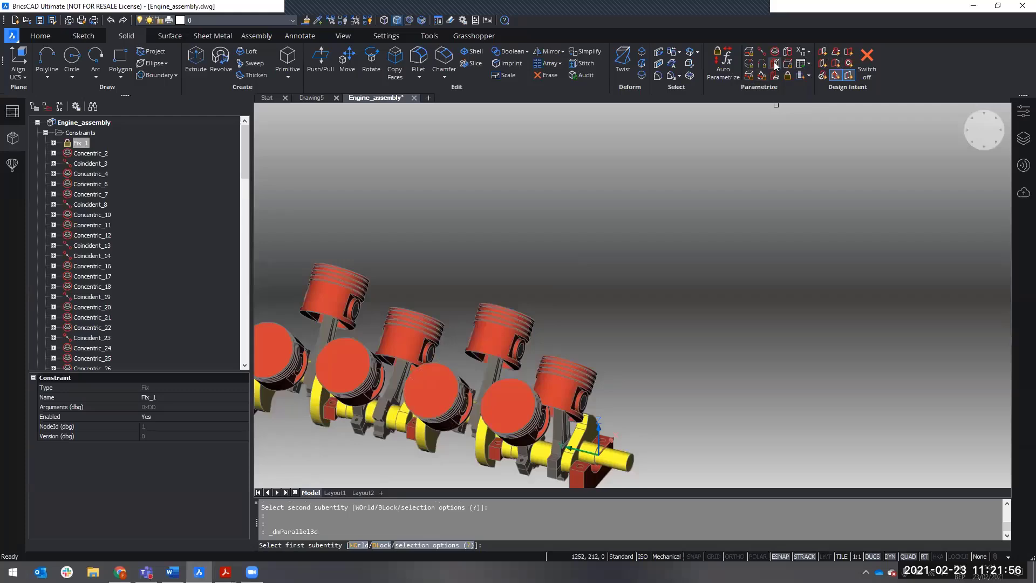
scroll(400, 377, up, 5)
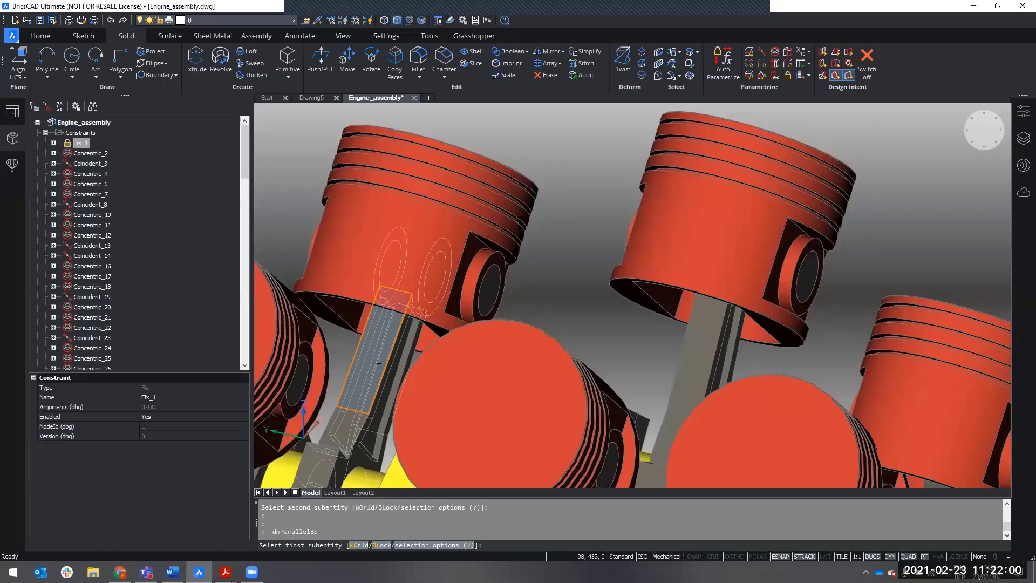
click(378, 347)
scroll(377, 347, down, 5)
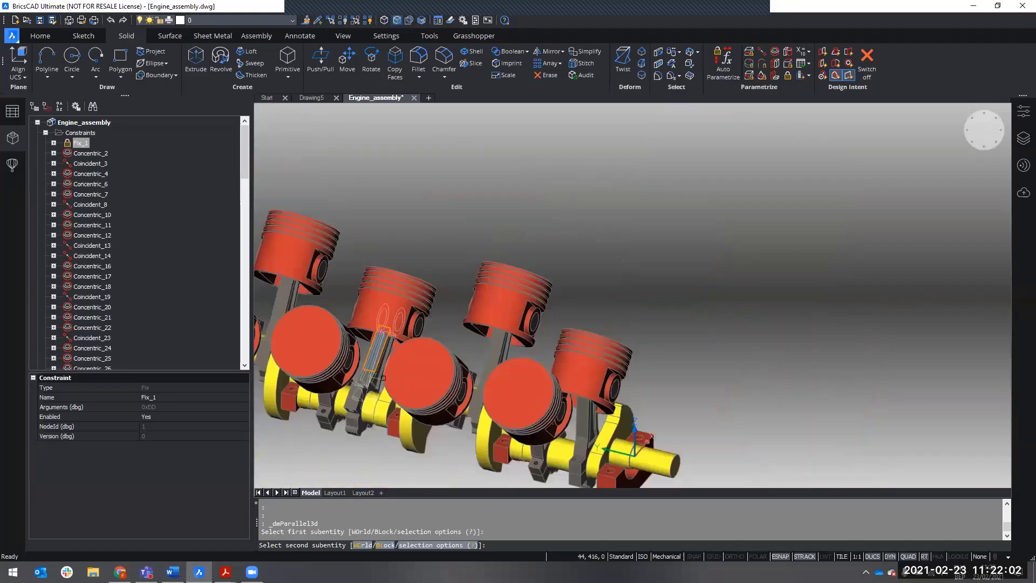
scroll(371, 373, up, 2)
scroll(372, 373, up, 2)
scroll(399, 348, up, 4)
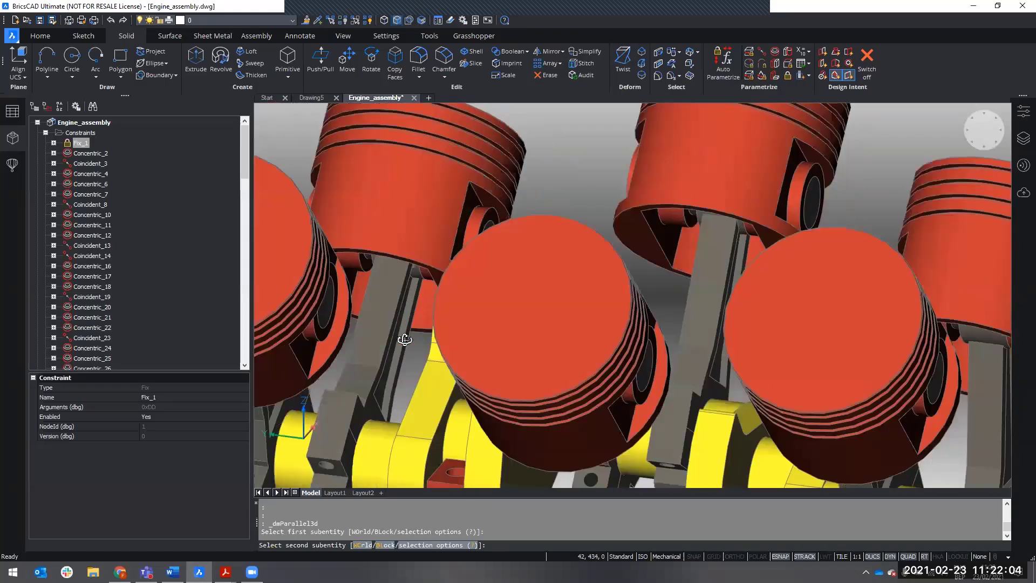
shift+middle_drag(398, 348, 379, 355)
scroll(378, 355, down, 4)
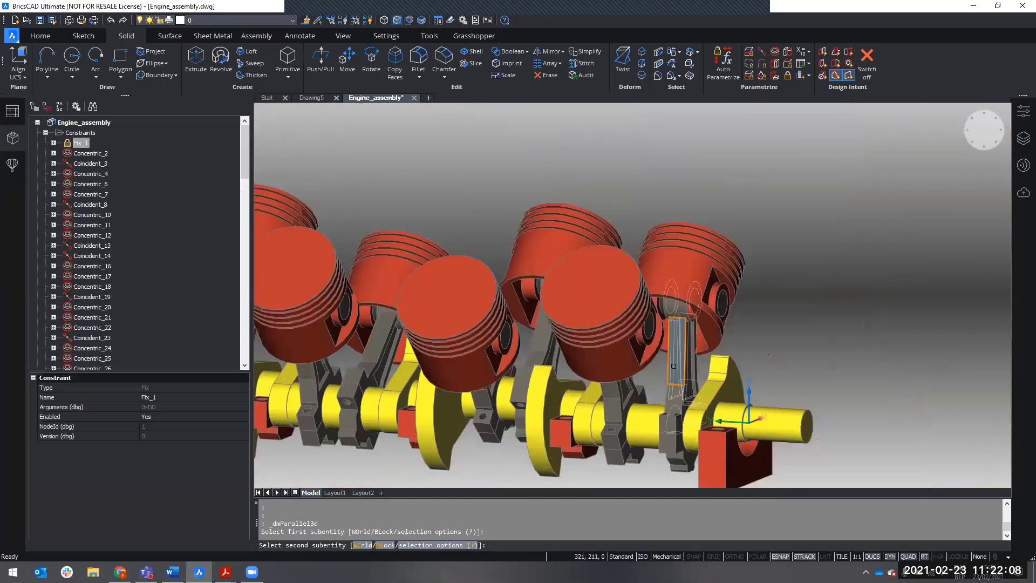
click(701, 354)
shift+middle_drag(607, 369, 694, 388)
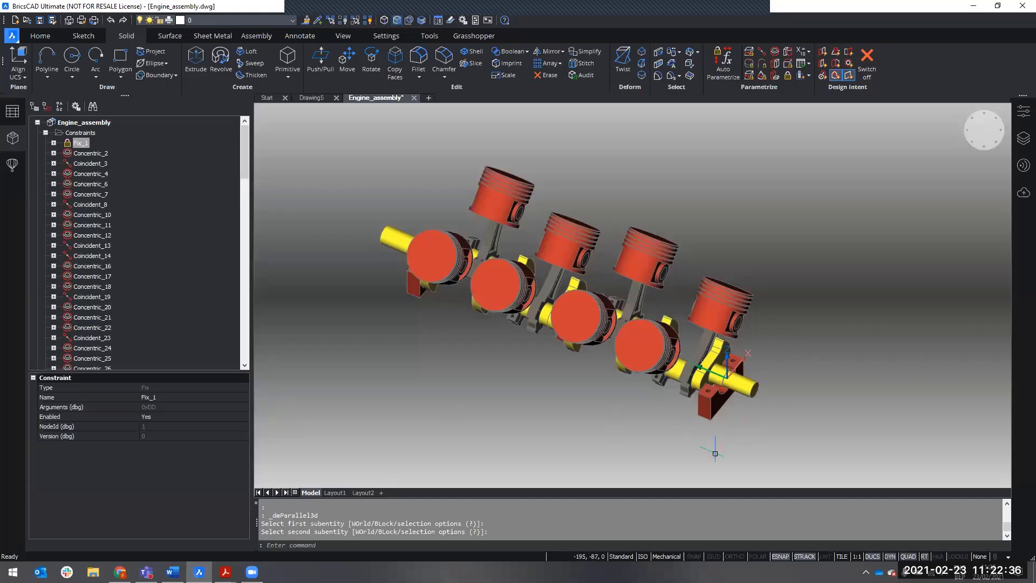
- Clear the selection and save the Engine_assembly drawing
click(648, 450)
key(Escape)
key(ctrl+s)
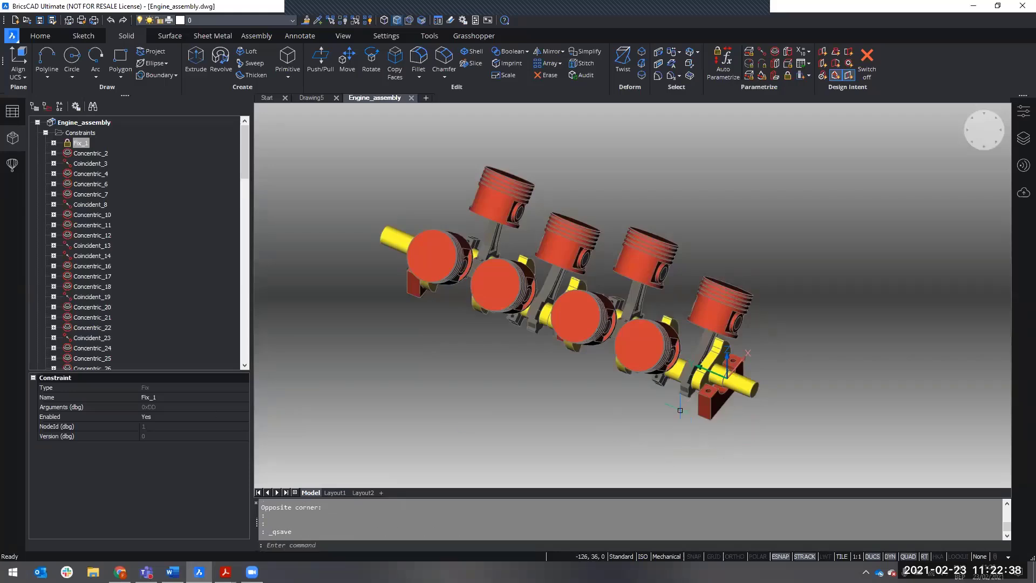
- Examine up close how the connecting rods sit on the crankpins and in the pistons, including the front rod
scroll(690, 395, up, 4)
shift+middle_drag(689, 396, 771, 270)
scroll(672, 355, up, 8)
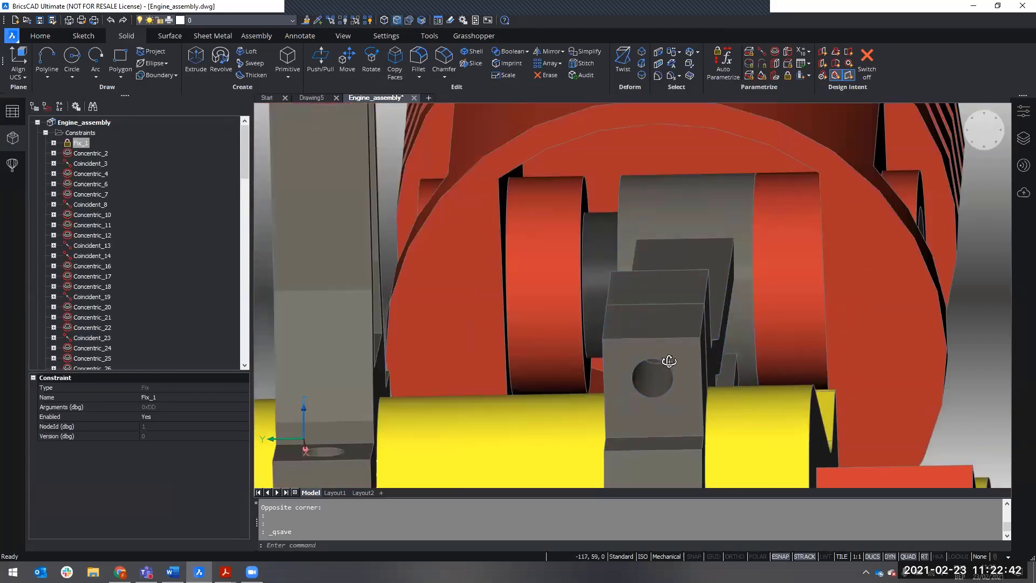
scroll(672, 355, down, 8)
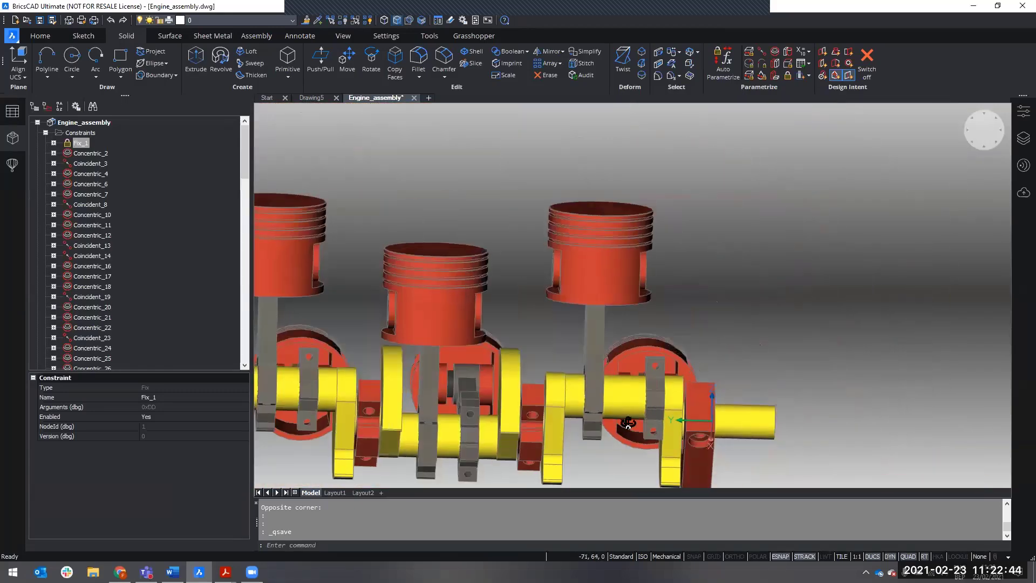
shift+middle_drag(672, 356, 635, 364)
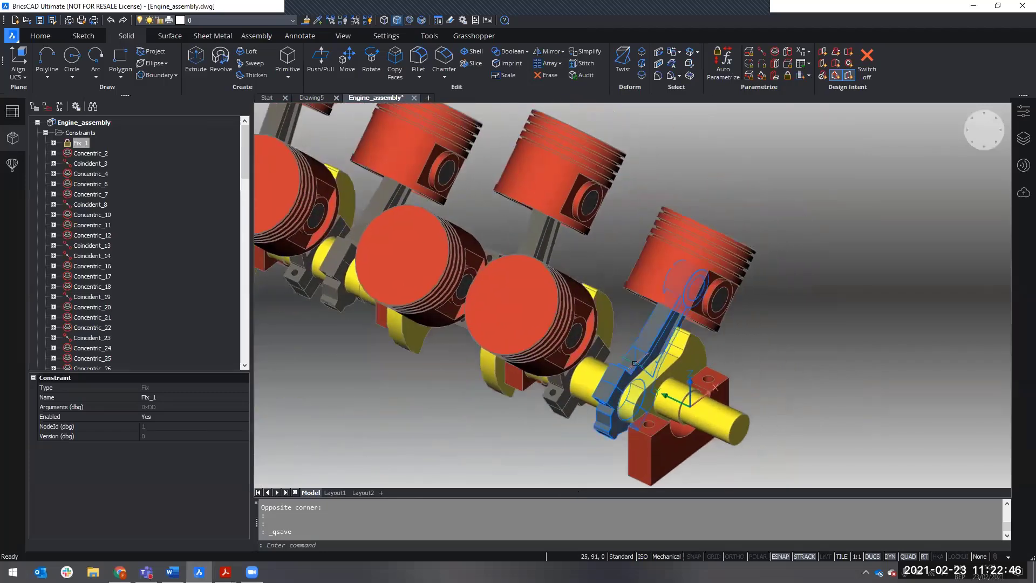
mouse_move(656, 368)
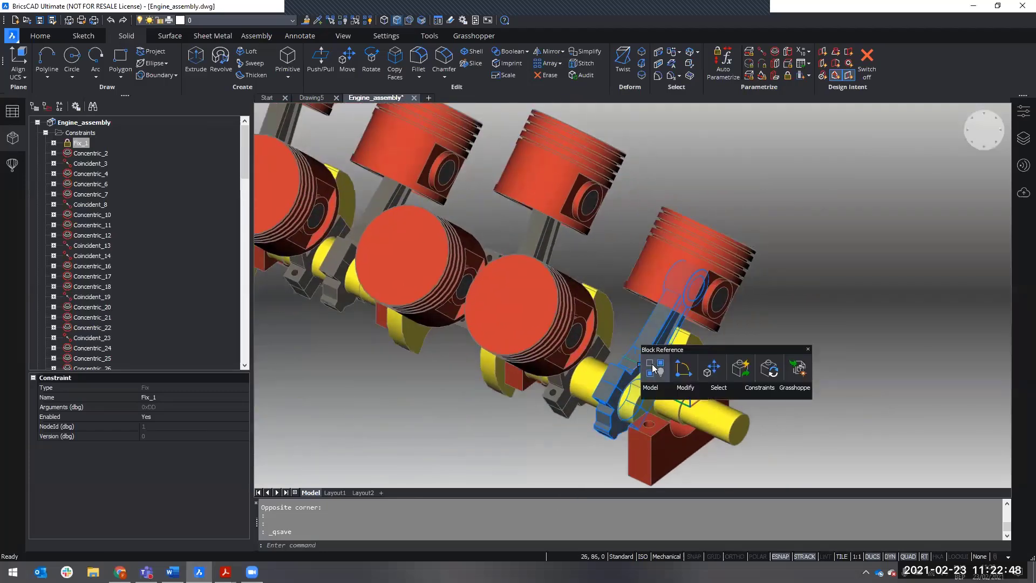
mouse_move(650, 398)
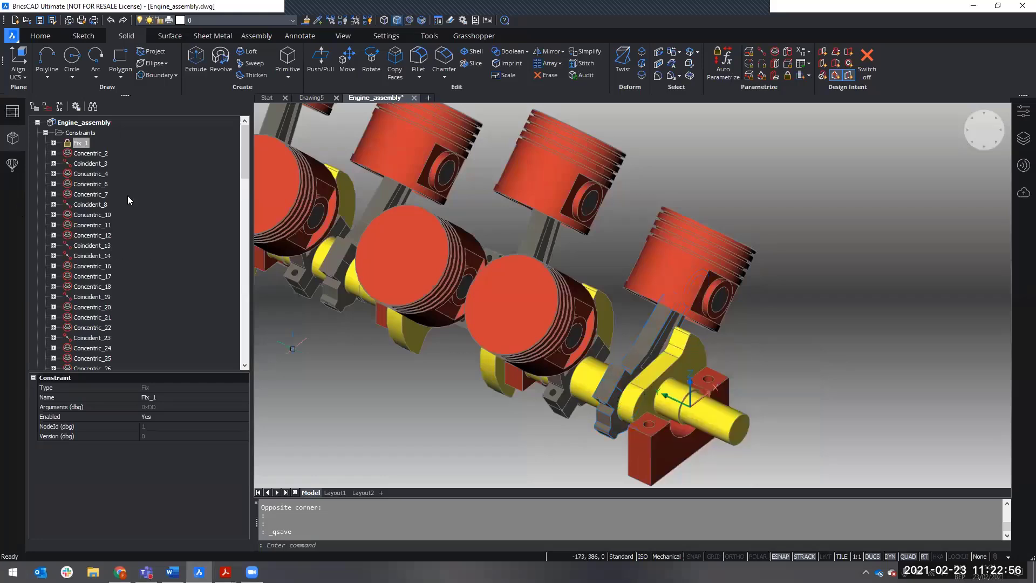
- Collapse the Constraints group in the Engine_assembly tree and highlight Piston_assembly:1, followed by Connecting_rod_assembly:1, in the model
click(45, 132)
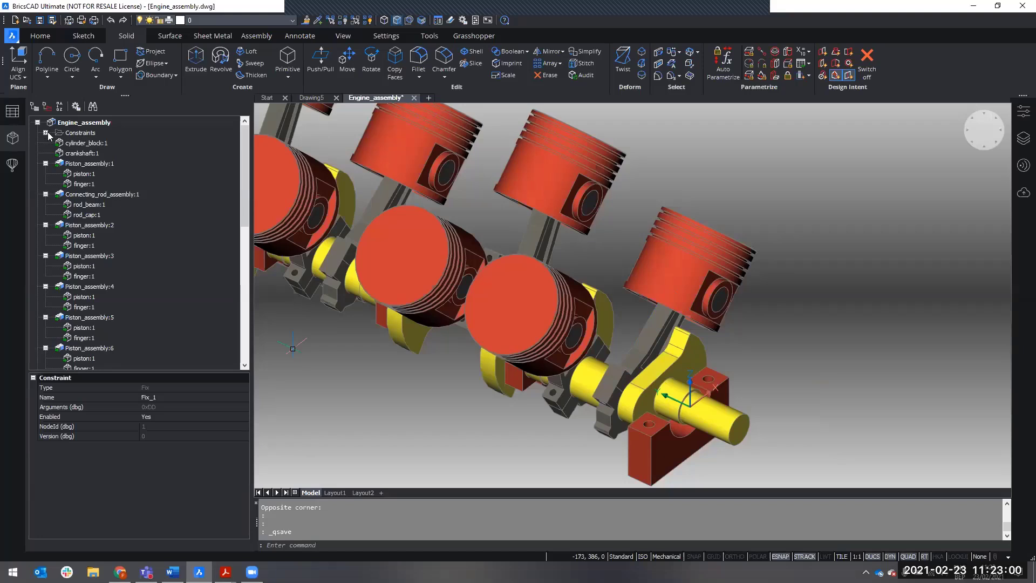
click(45, 132)
click(45, 132)
click(87, 167)
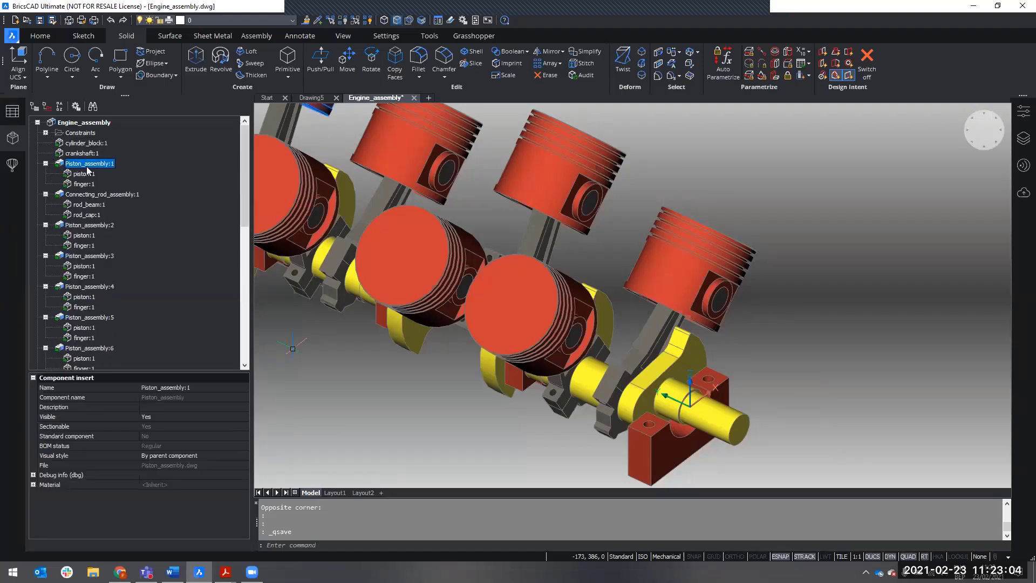
click(82, 197)
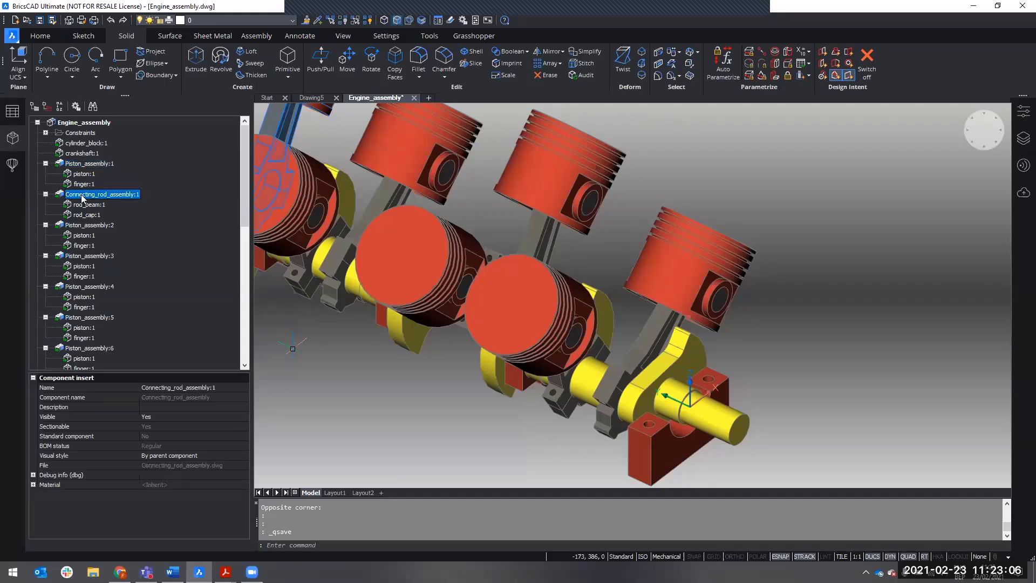
- Open the Connecting_rod_assembly:1 component from the Engine_assembly tree as its own drawing
middle_drag(436, 389, 652, 473)
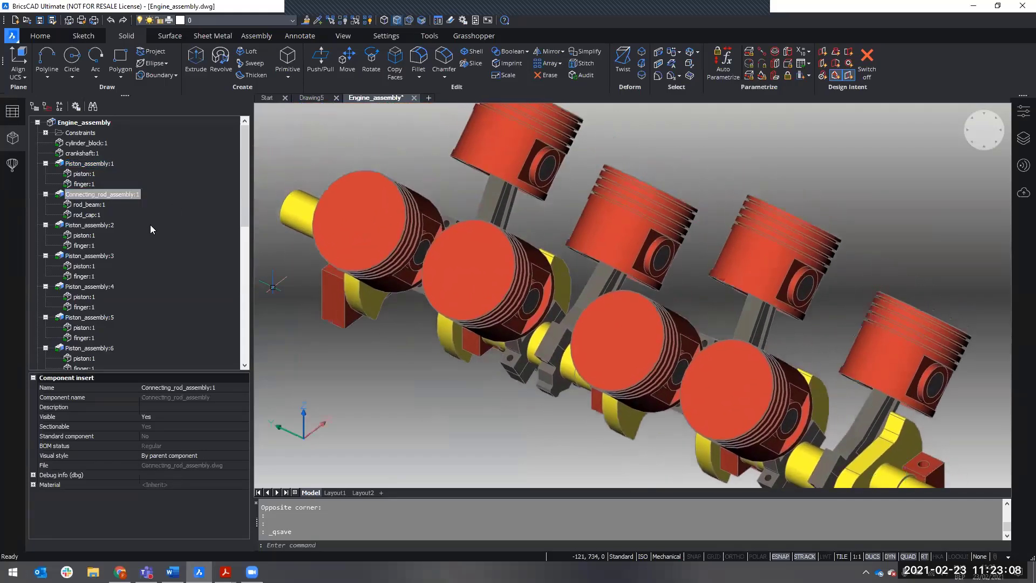
click(112, 196)
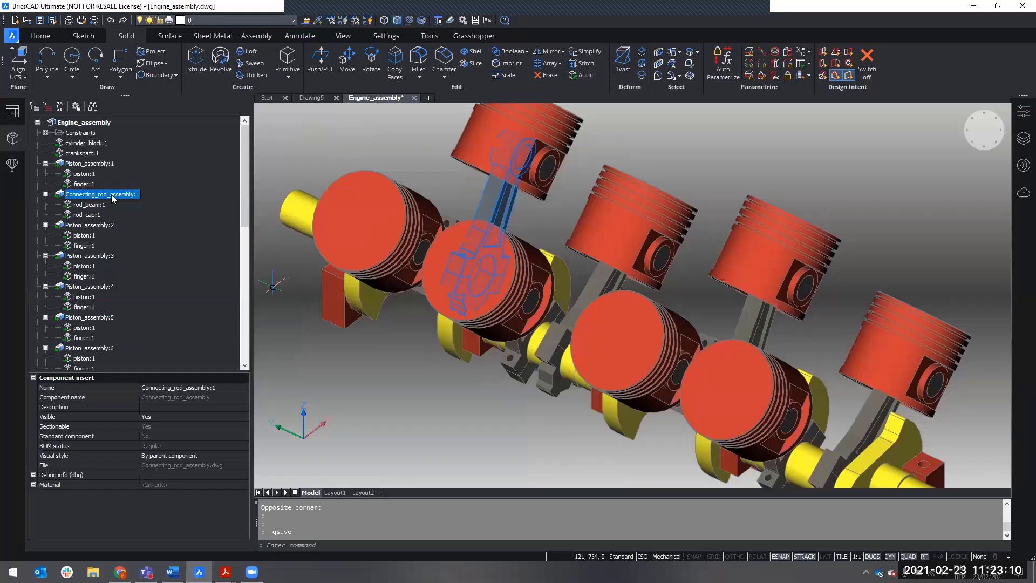
right_click(112, 196)
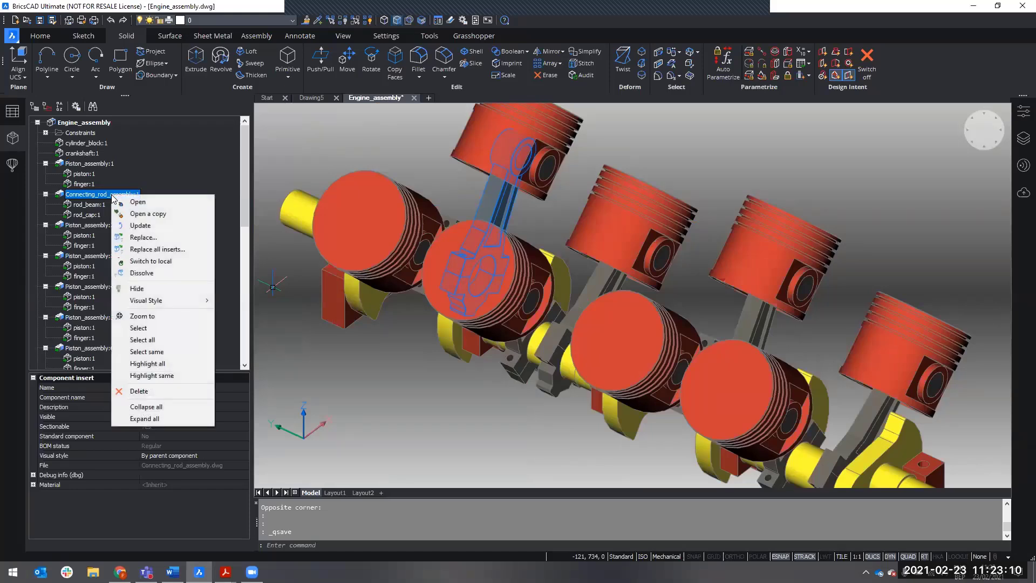
click(141, 206)
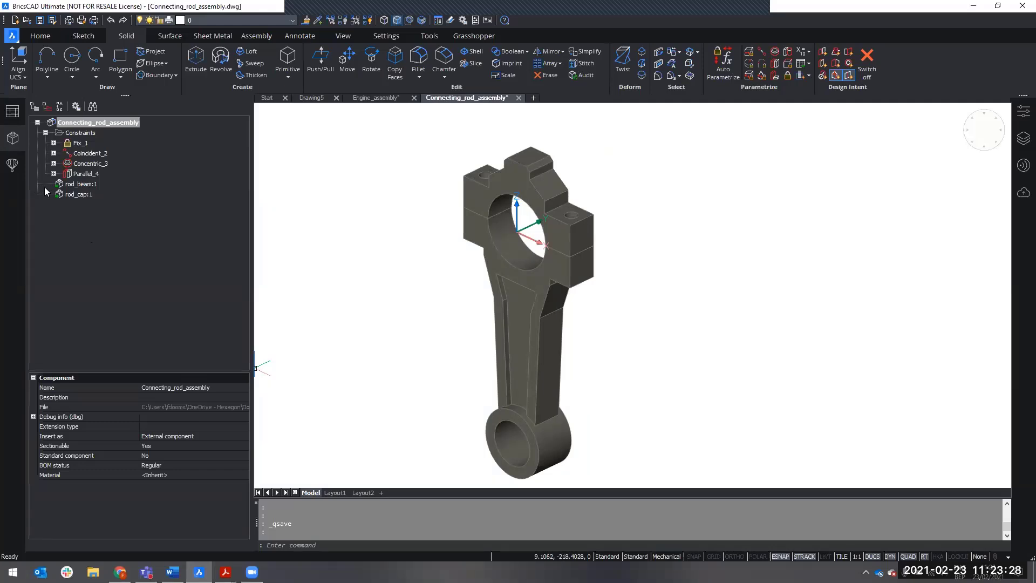
- Replace the previous component library search with a search for 4017
click(19, 170)
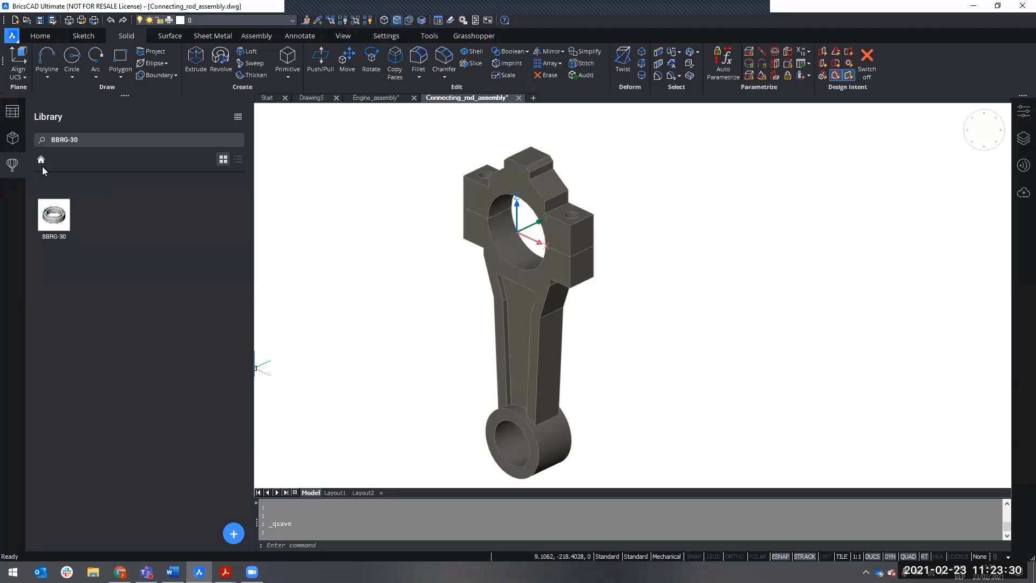
click(57, 141)
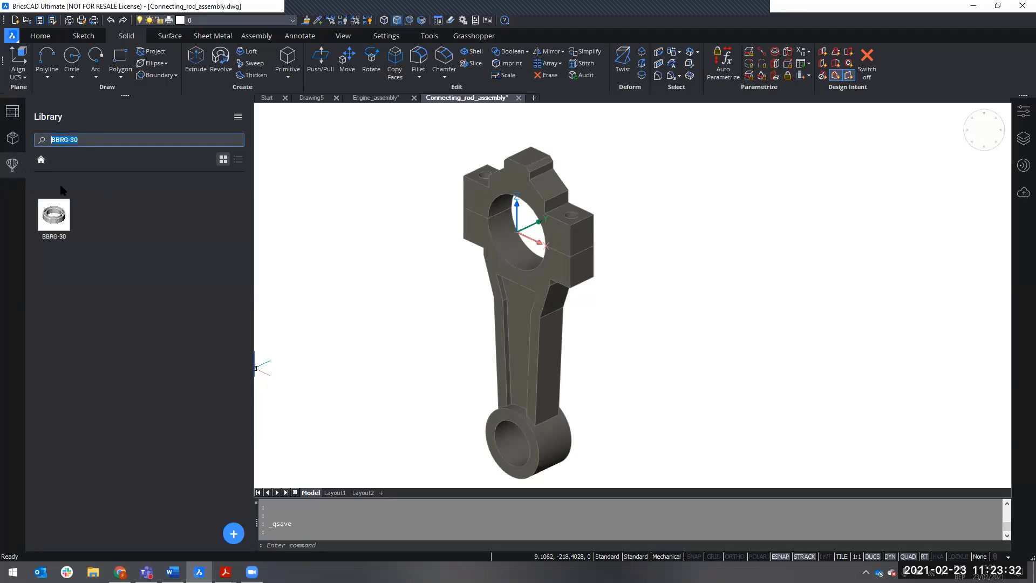
key(BackSpace)
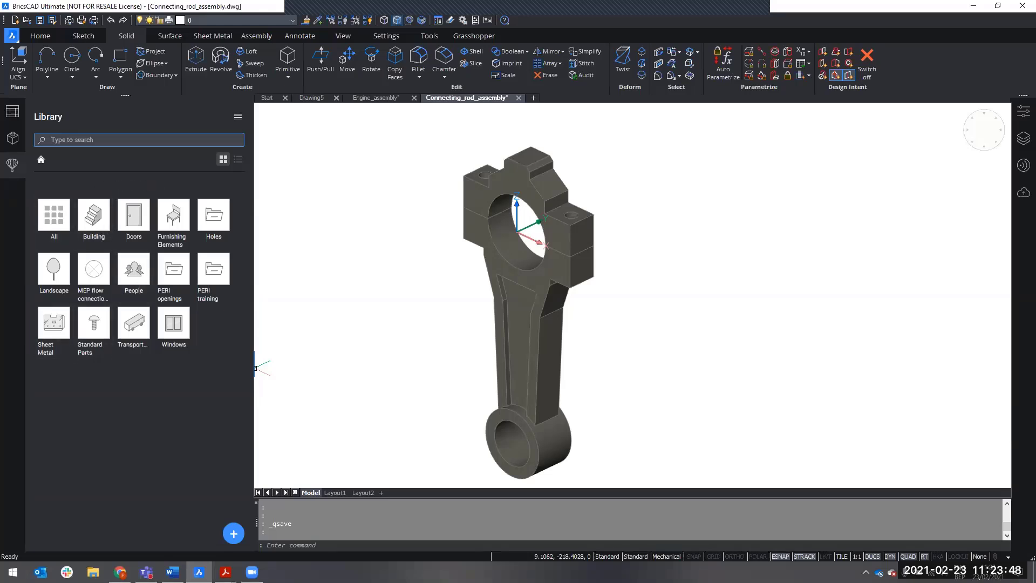
key(alt+Tab)
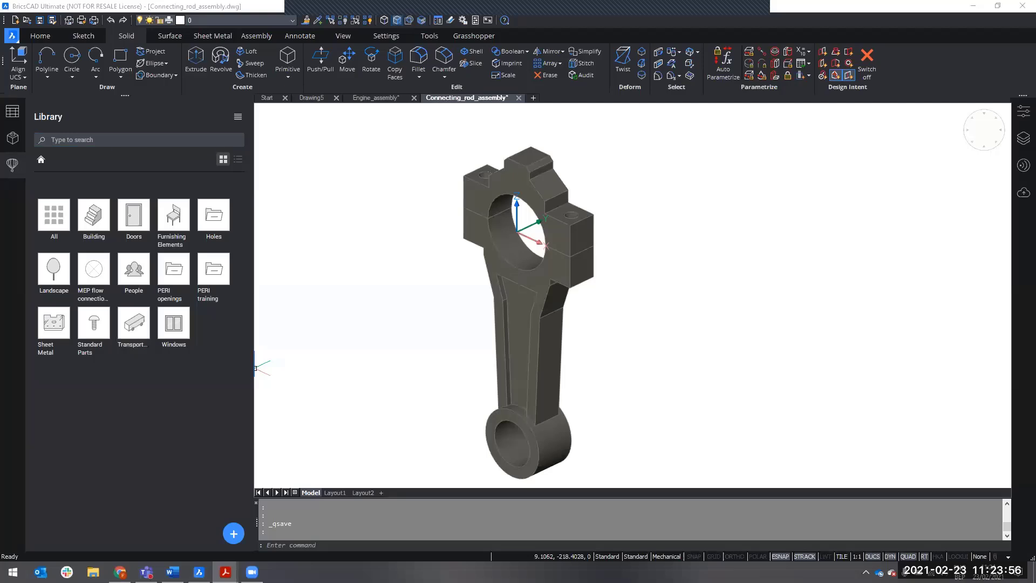
click(94, 136)
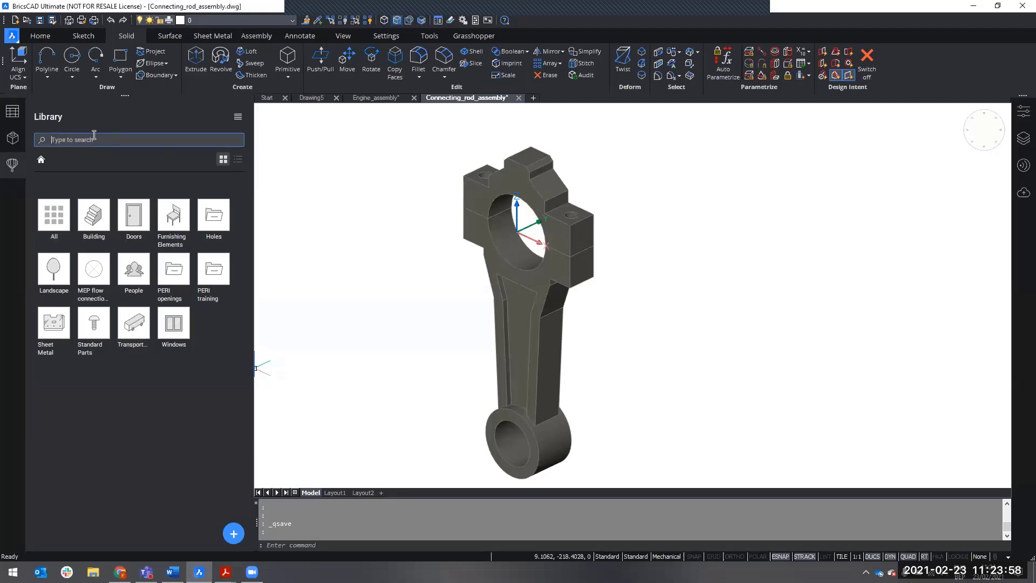
text(4017)
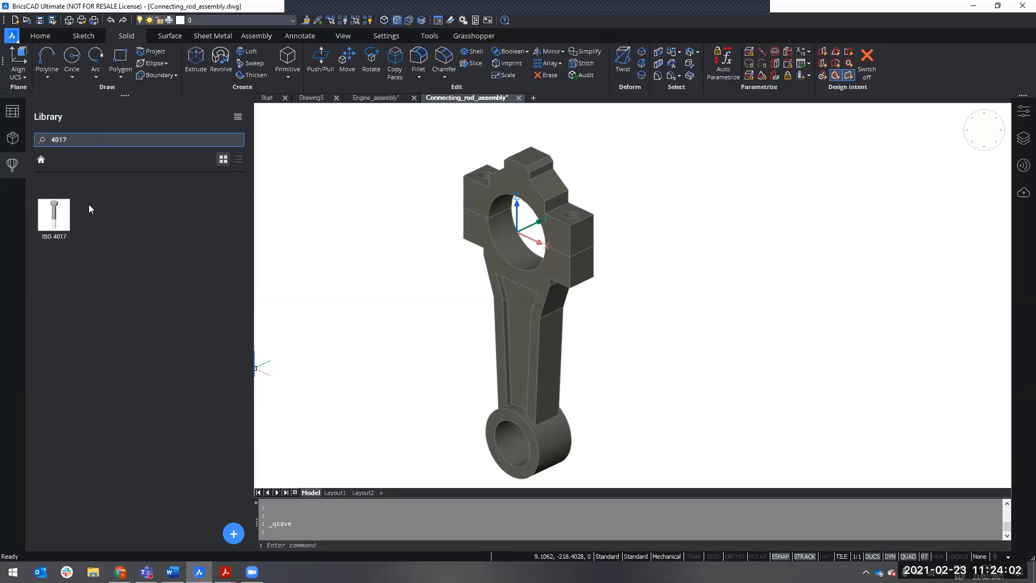
- Start inserting the ISO 4017 bolt into the connecting rod drawing and set its part number to M10 X 1.5 X 40.00000
mouse_move(59, 227)
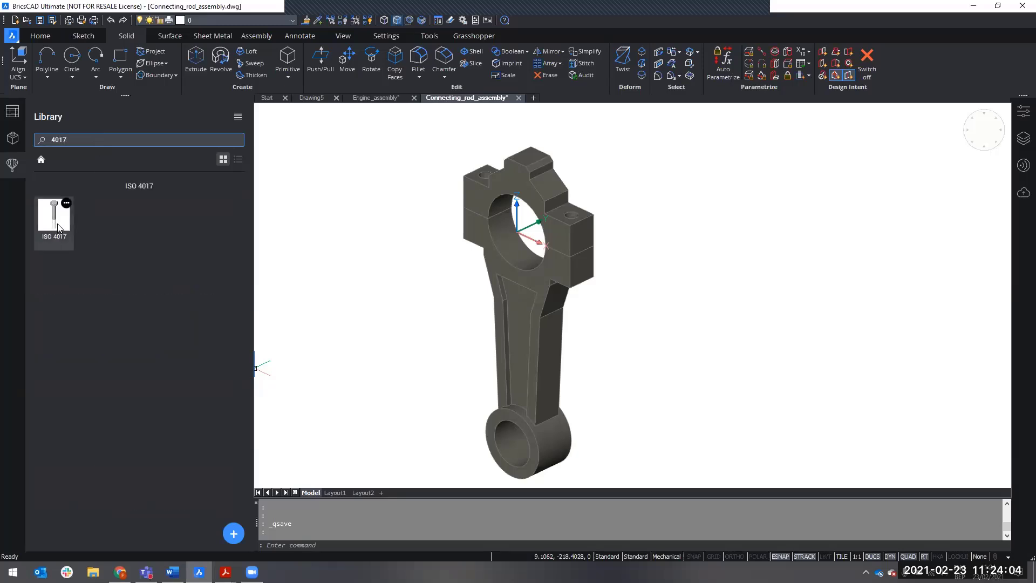
drag(58, 227, 432, 303)
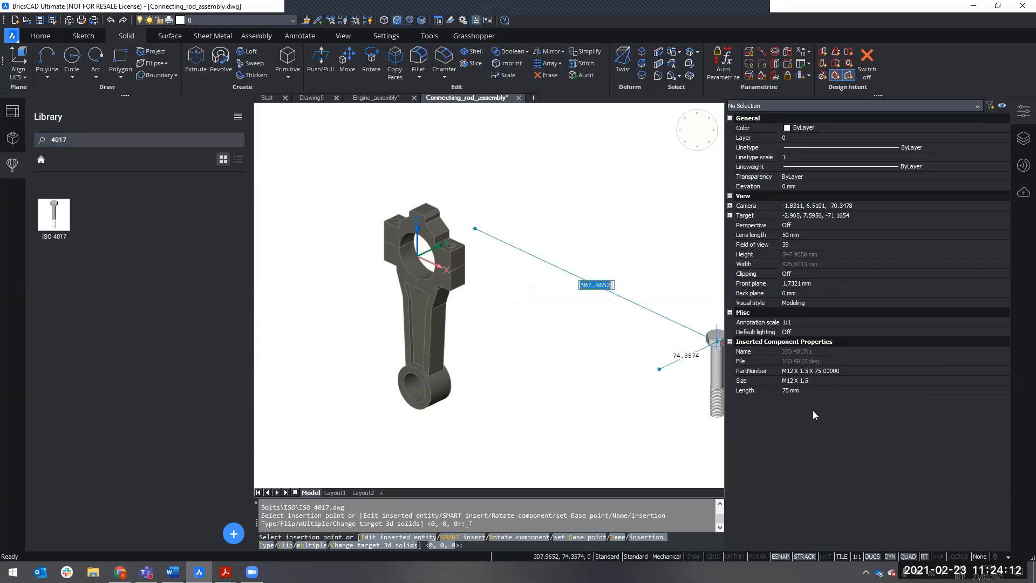
click(837, 373)
click(837, 373)
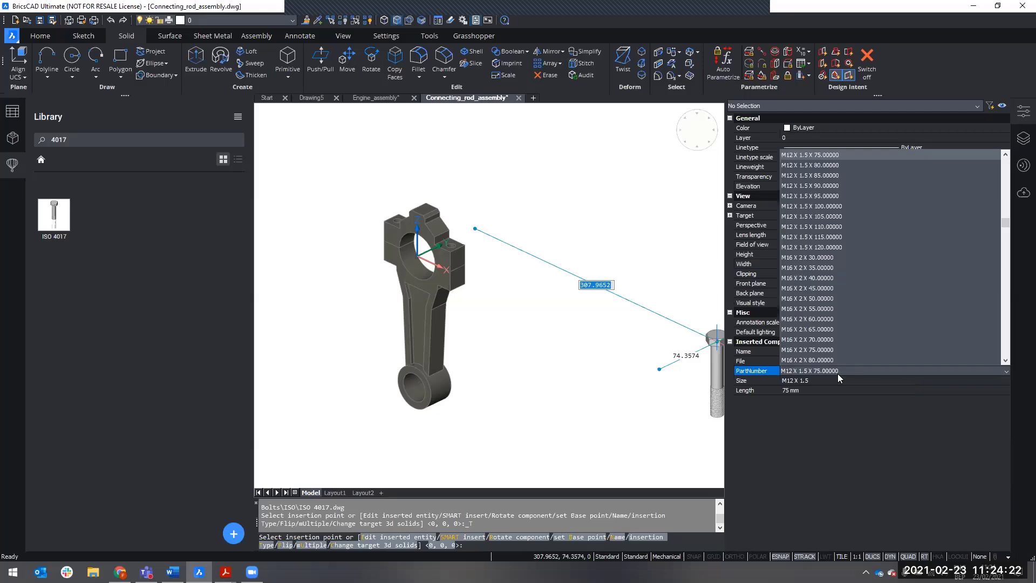
scroll(846, 284, up, 3)
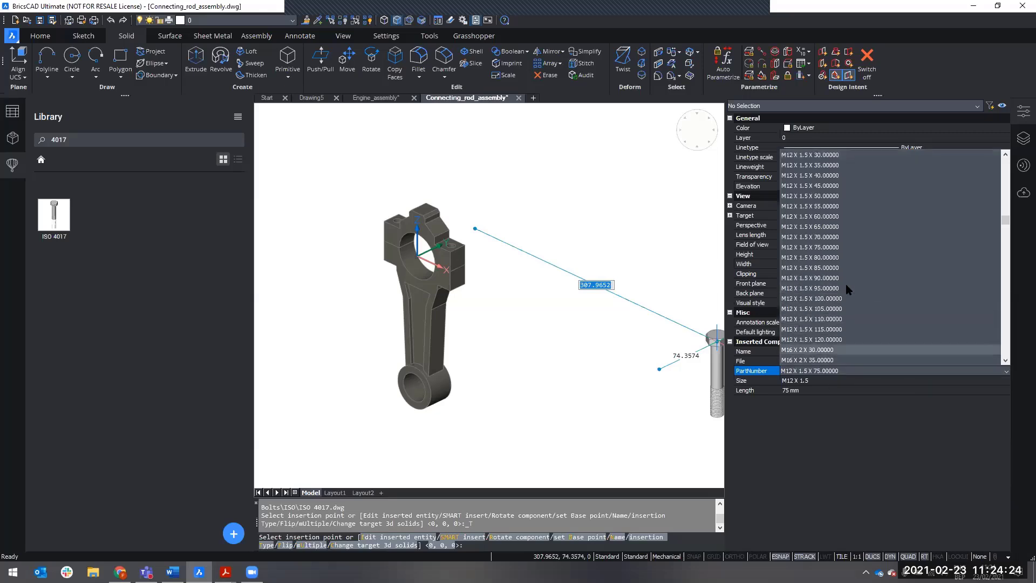
scroll(846, 284, up, 6)
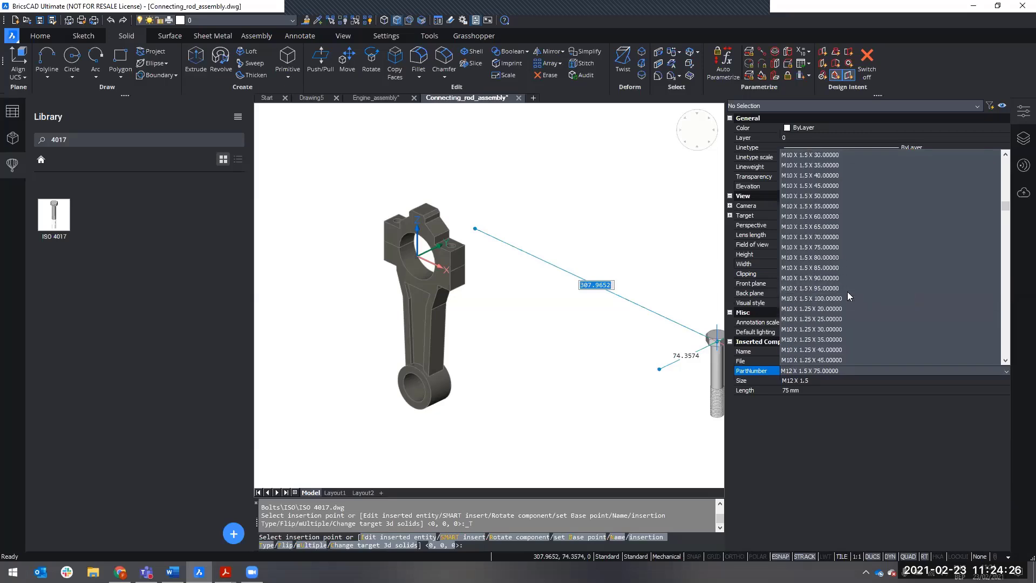
scroll(847, 296, up, 4)
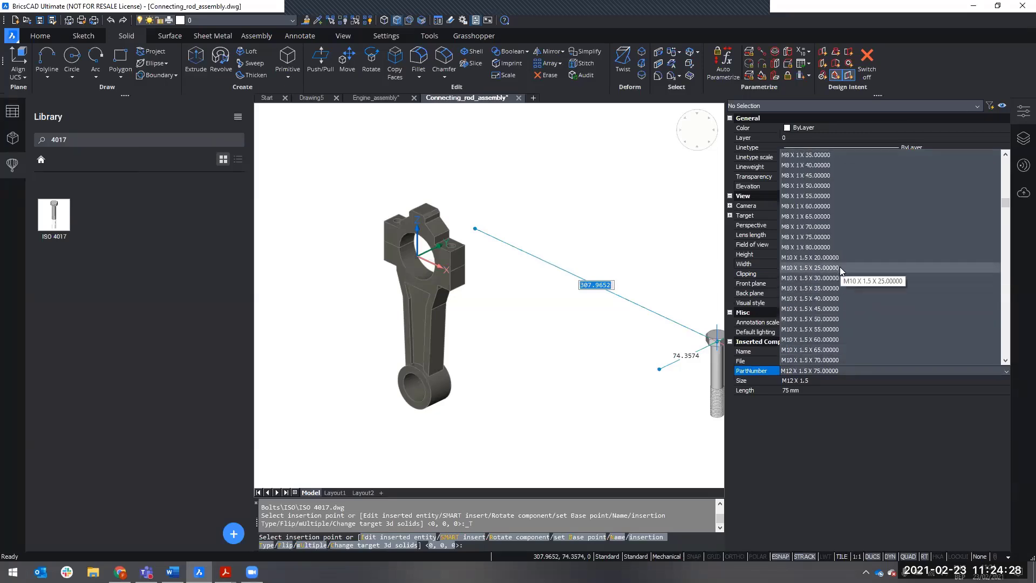
click(838, 297)
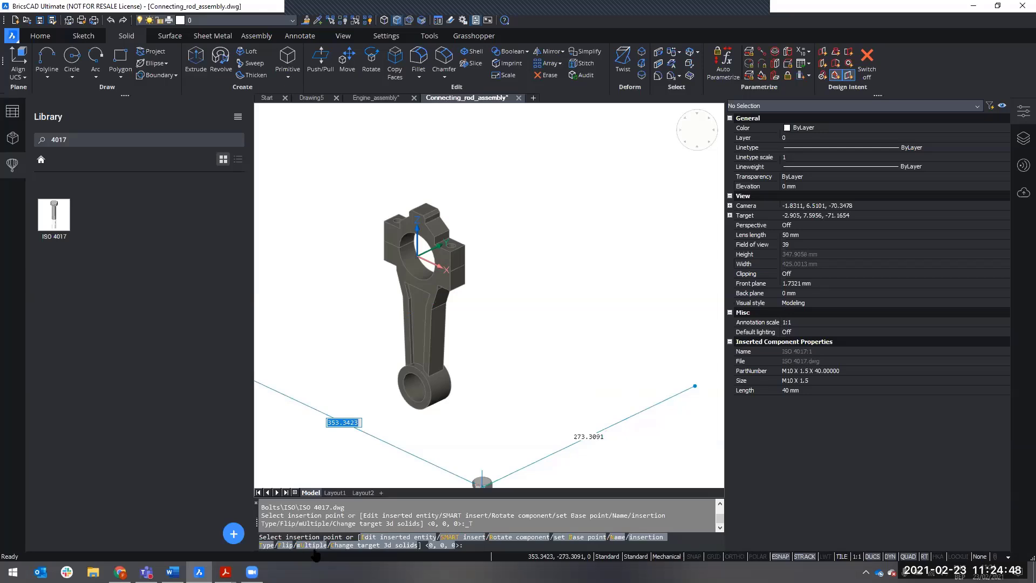
- Enable multiple insertion and place the first bolt at the centre of the rod cap's hole on the positive X side
click(312, 545)
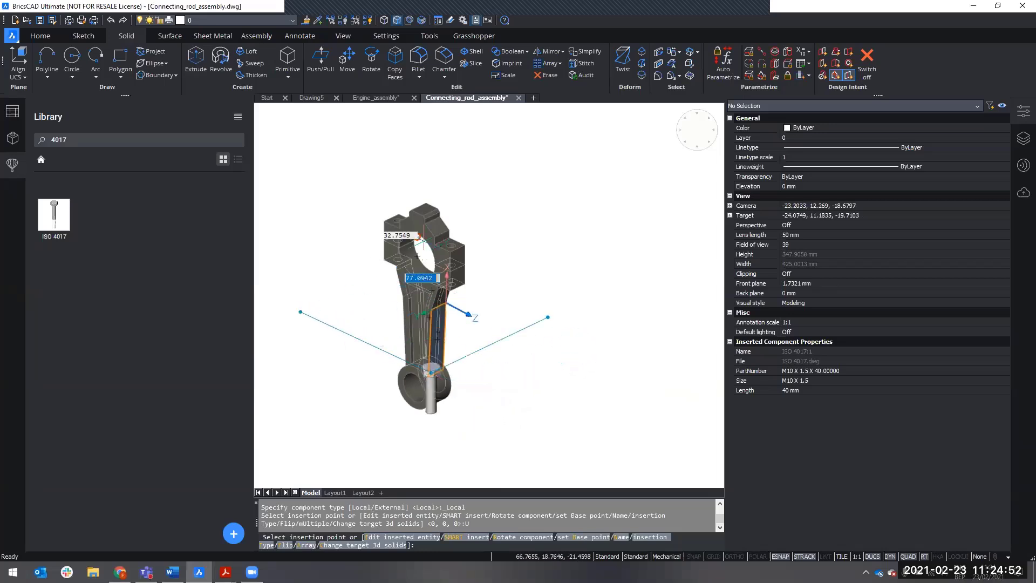
scroll(458, 240, up, 3)
scroll(460, 246, up, 4)
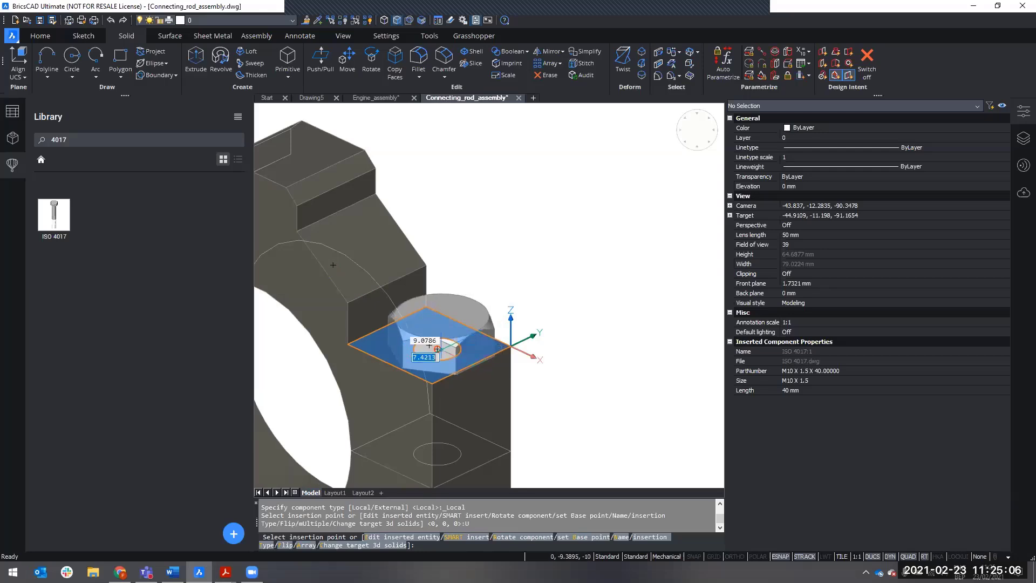
right_click(783, 560)
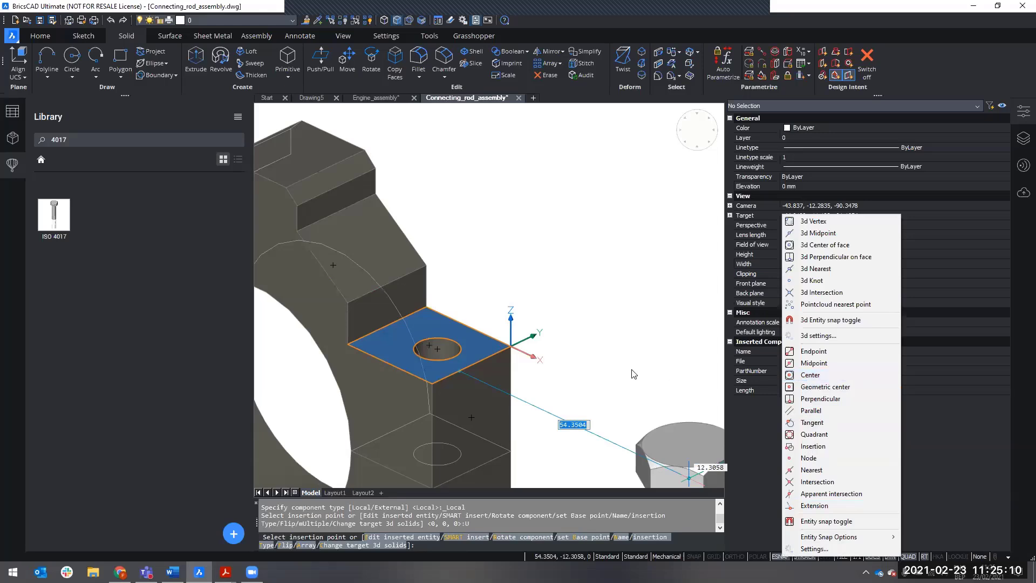
click(758, 485)
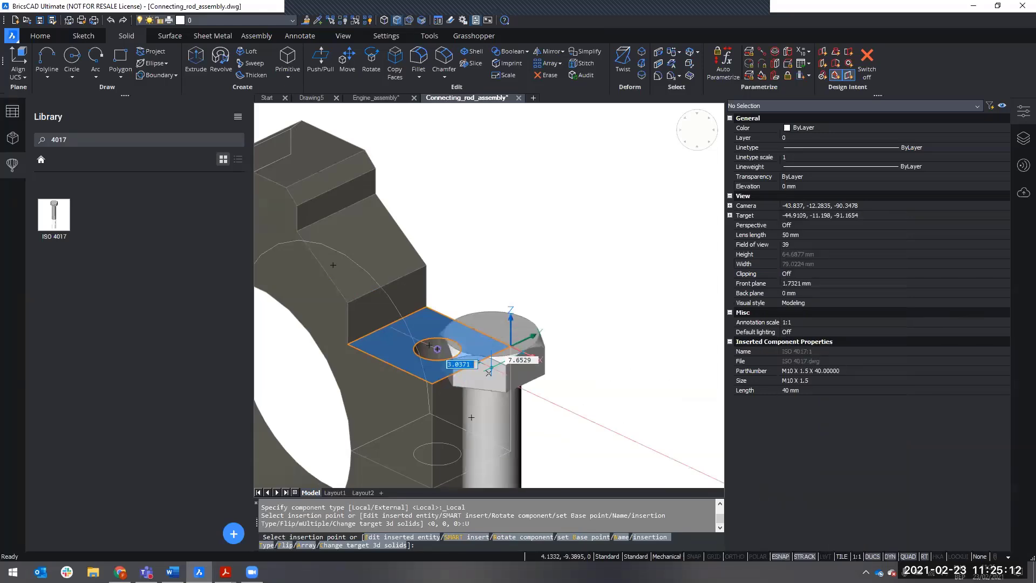
click(437, 349)
- Place a second ISO 4017 bolt at the centre of the rod cap's opposite hole and end the insertion
scroll(566, 353, down, 3)
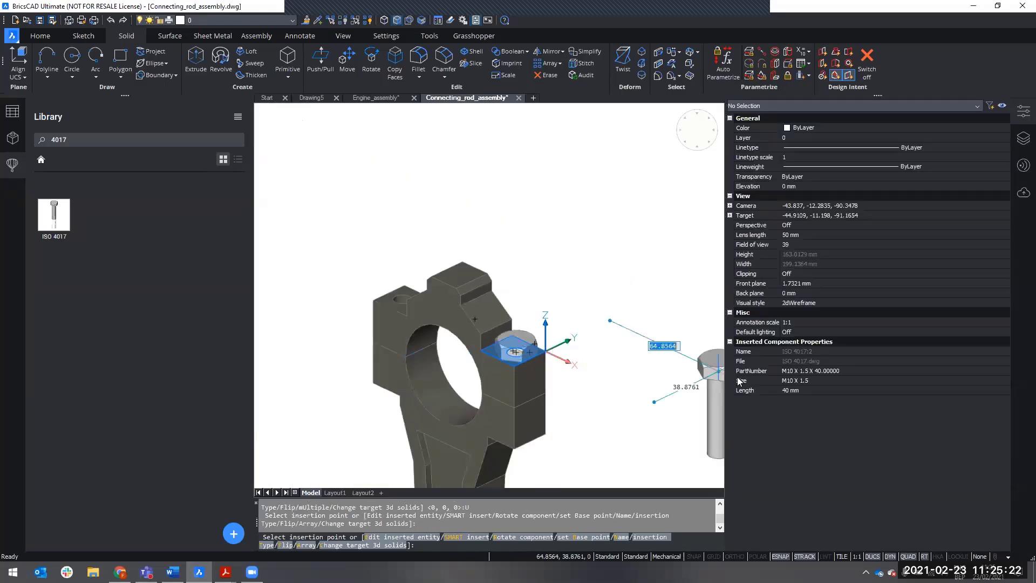
scroll(410, 285, up, 2)
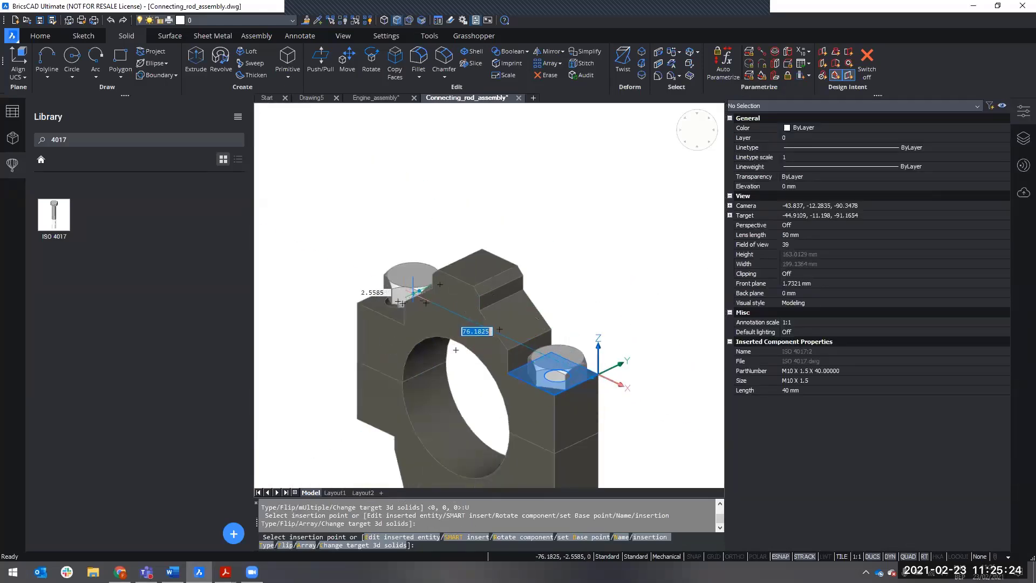
scroll(412, 292, up, 3)
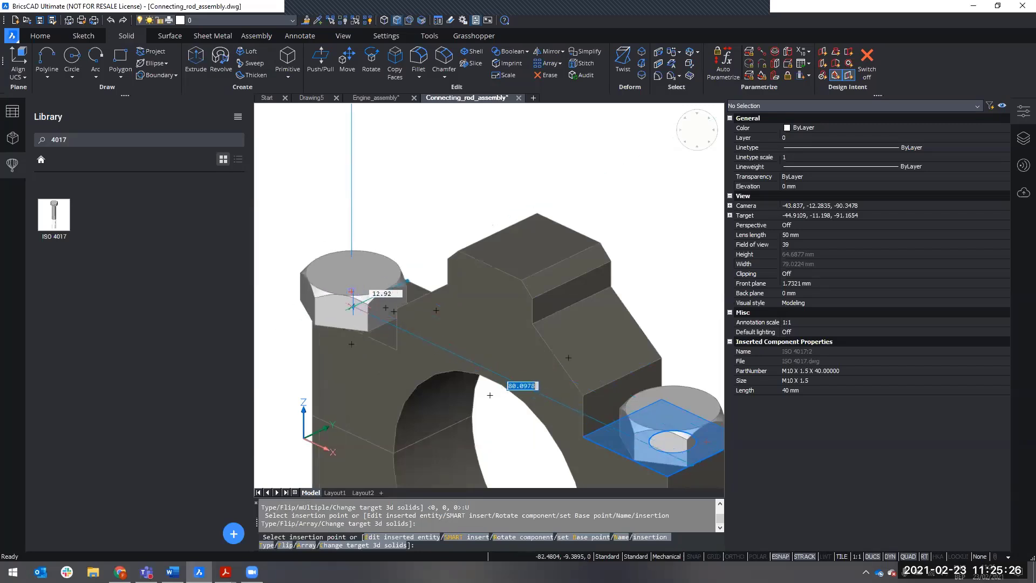
mouse_move(359, 302)
shift+middle_down()
mouse_move(446, 294)
mouse_move(348, 292)
mouse_move(370, 297)
mouse_move(367, 305)
shift+middle_up()
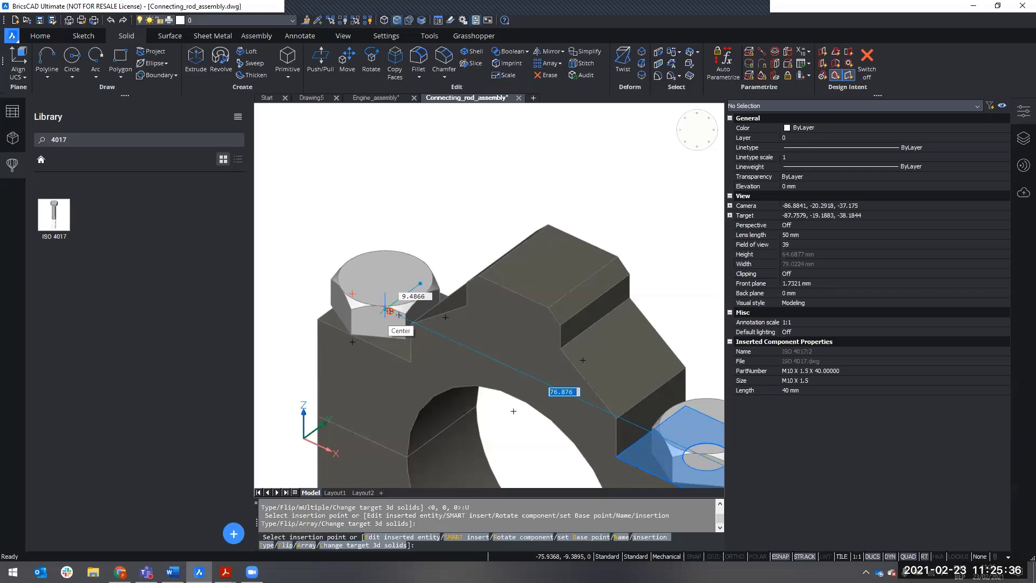
click(389, 311)
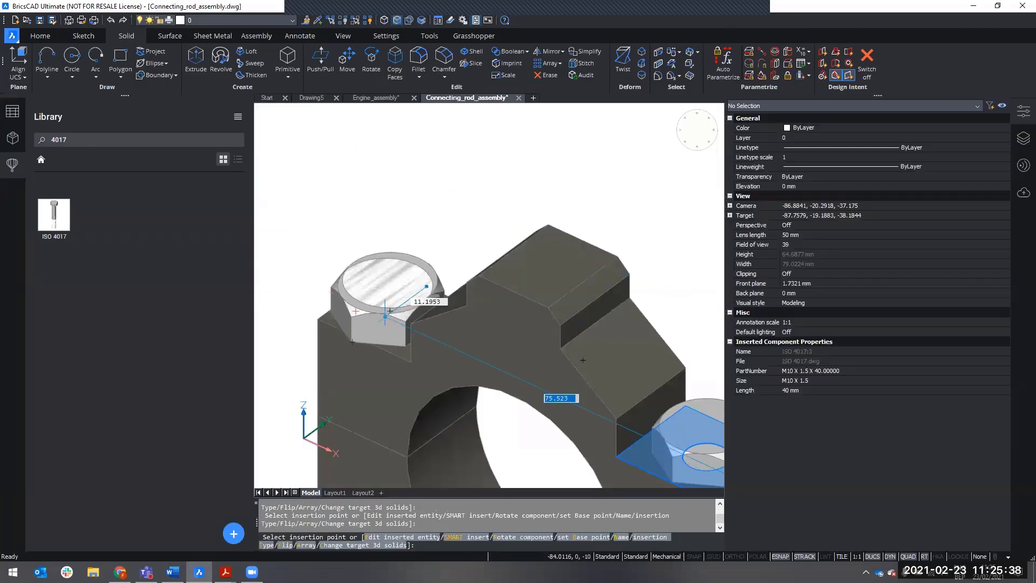
key(Escape)
- Clear the selection and save the Connecting_rod_assembly drawing with its two bolts
scroll(392, 328, down, 3)
middle_drag(508, 396, 474, 267)
scroll(573, 359, down, 3)
click(558, 389)
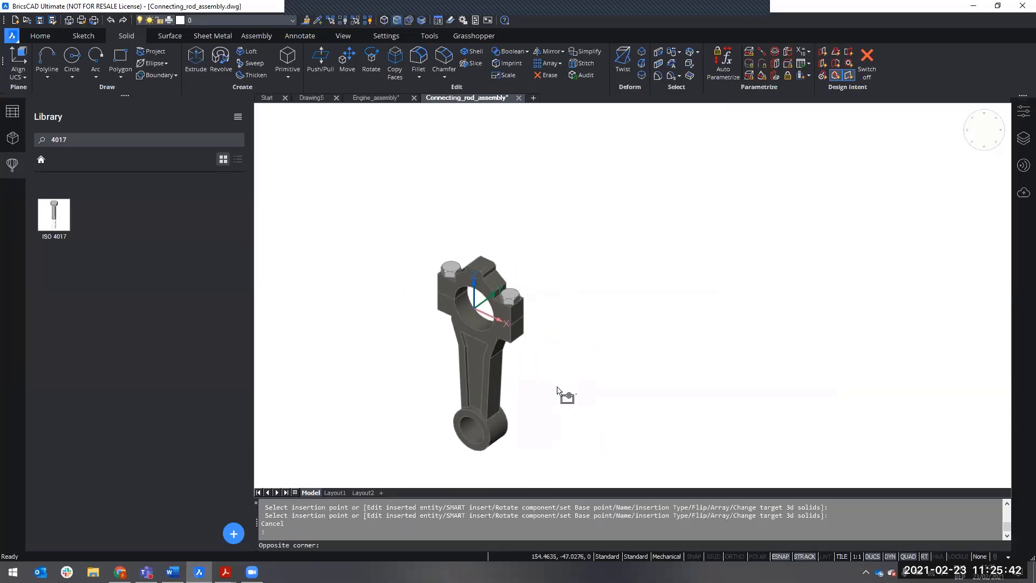
key(Escape)
key(Escape)
key(ctrl+s)
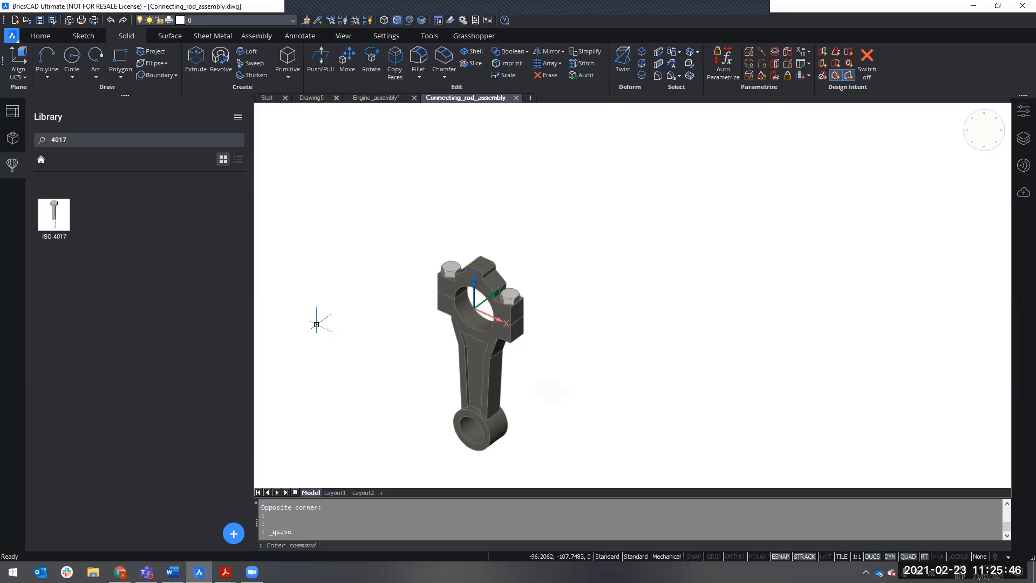
- Return to the Engine_assembly drawing and show its assembly tree instead of the component library
click(370, 99)
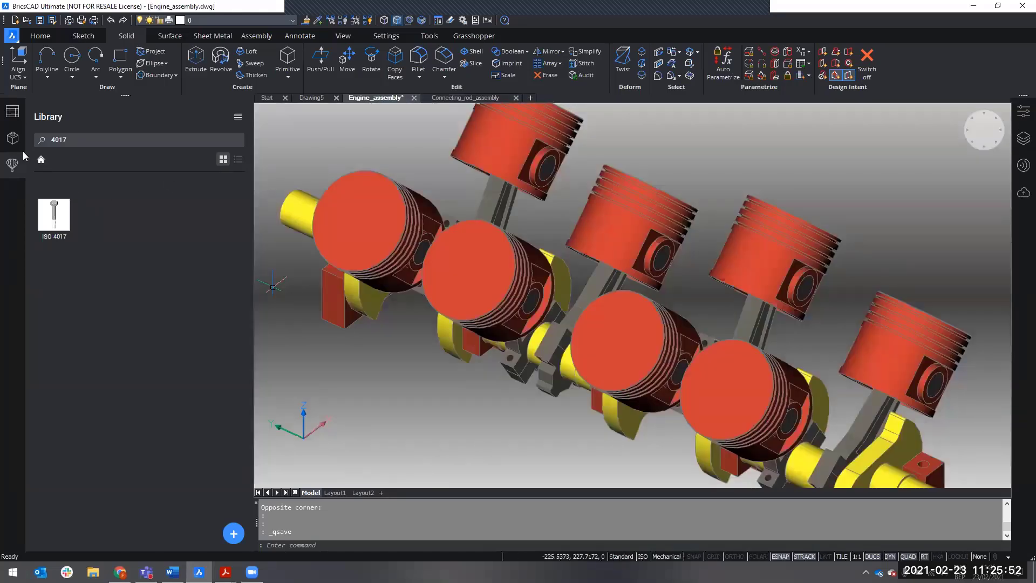
click(11, 141)
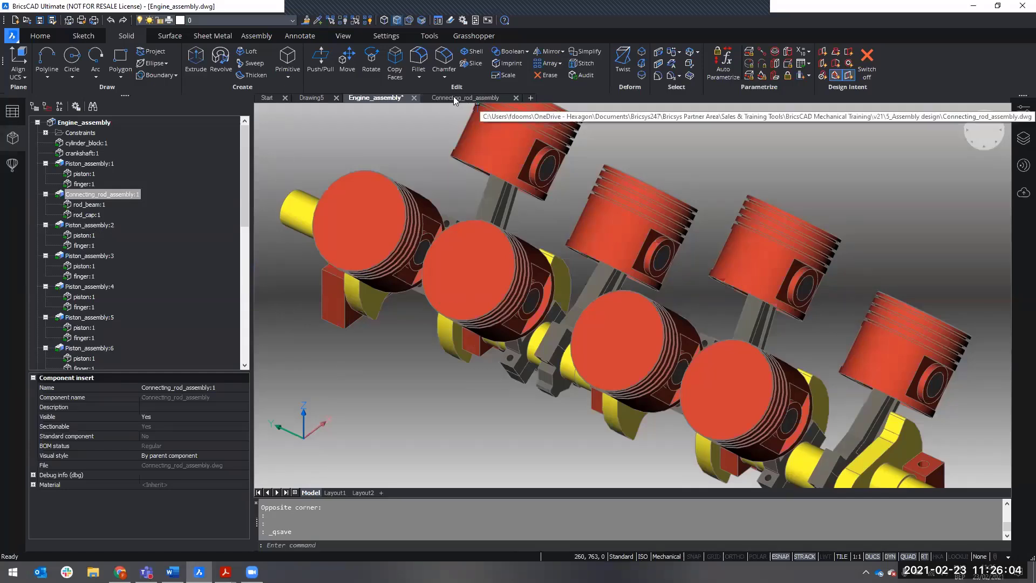
right_click(89, 195)
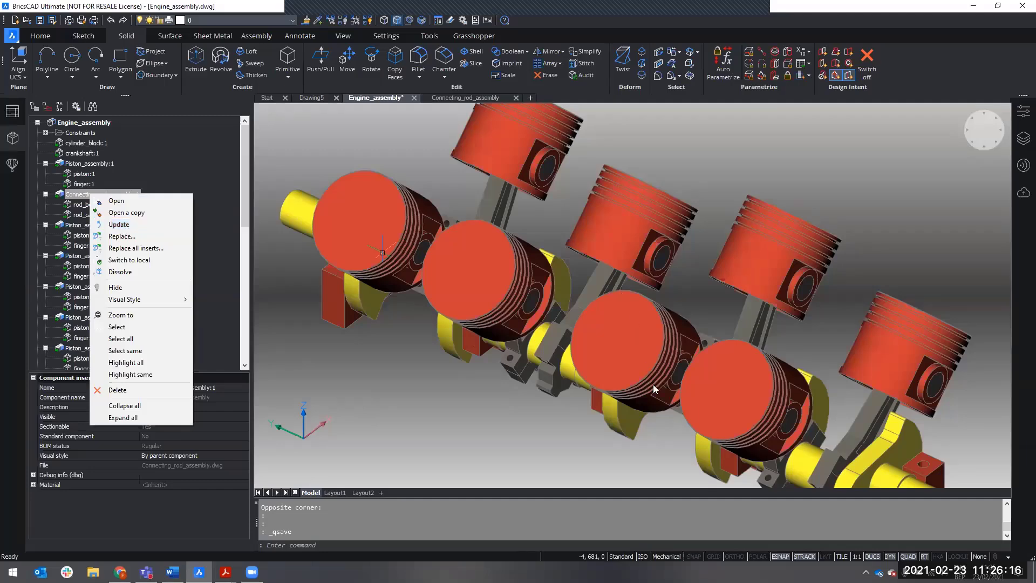
click(382, 252)
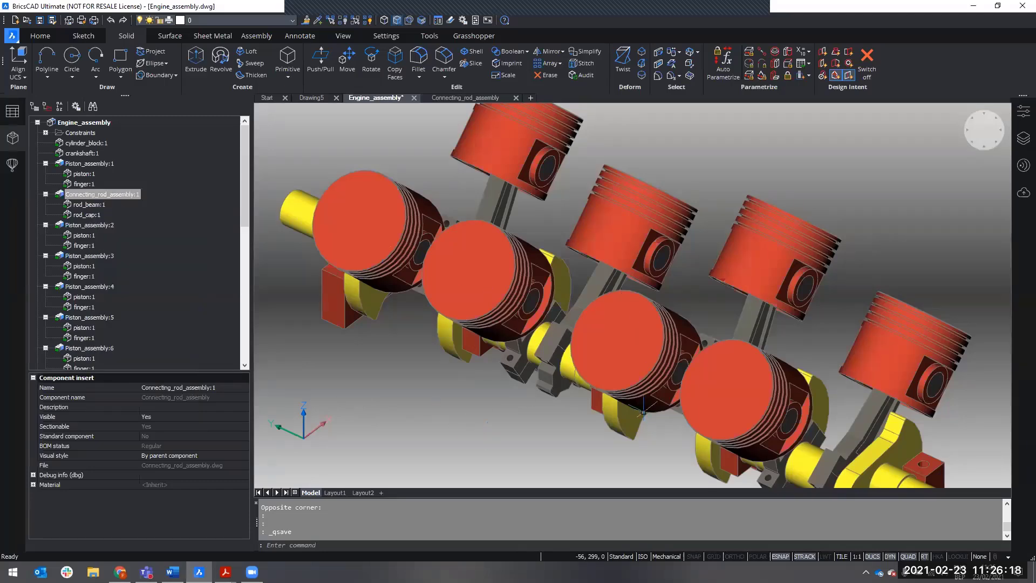
- Update the Connecting_rod_assembly:1 component in Engine_assembly from its saved file, with the front rod's cap in close view
middle_drag(643, 411, 467, 323)
scroll(628, 413, up, 3)
shift+middle_drag(631, 409, 699, 372)
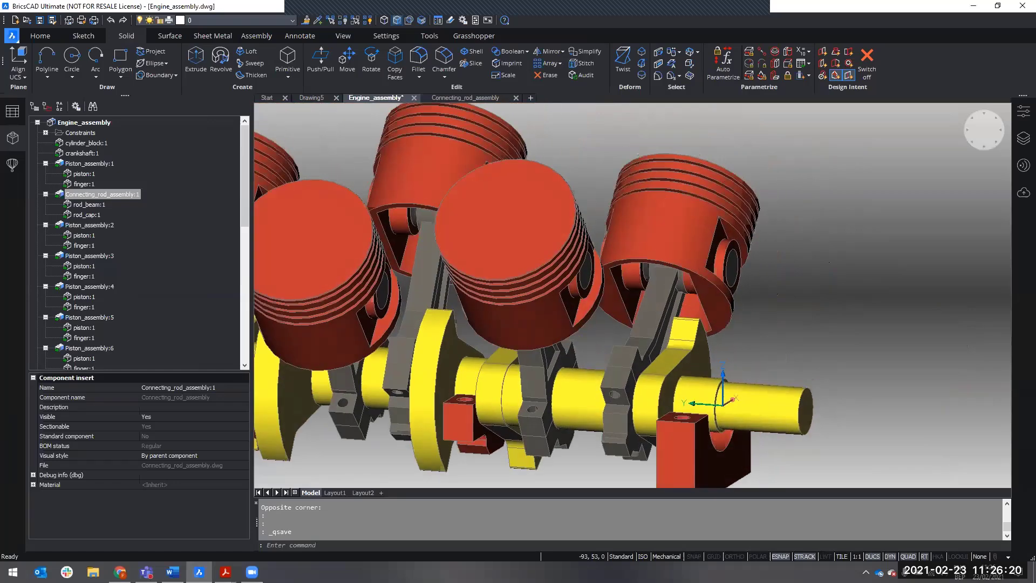
scroll(614, 449, up, 3)
middle_drag(615, 448, 608, 410)
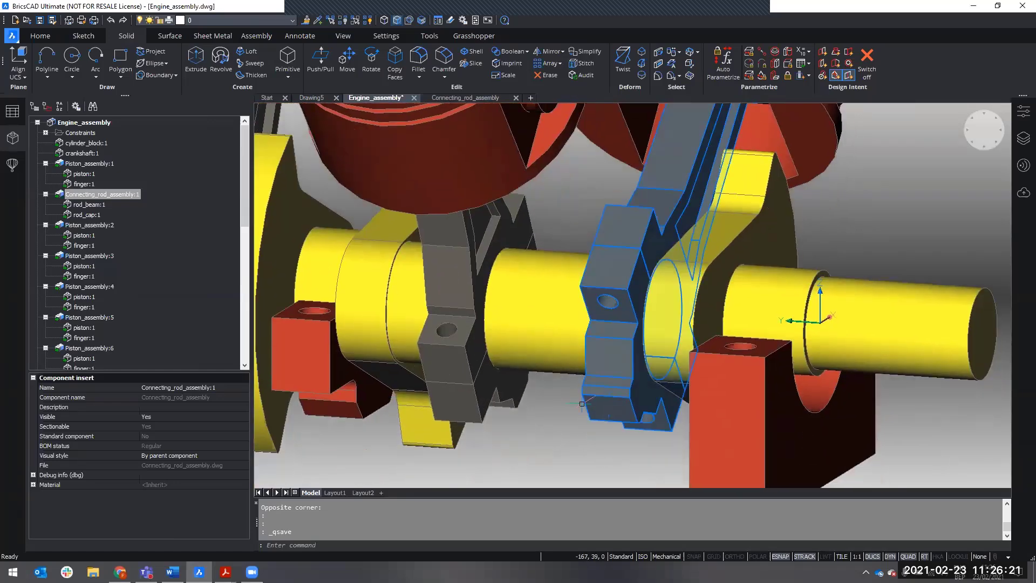
right_click(86, 193)
click(130, 226)
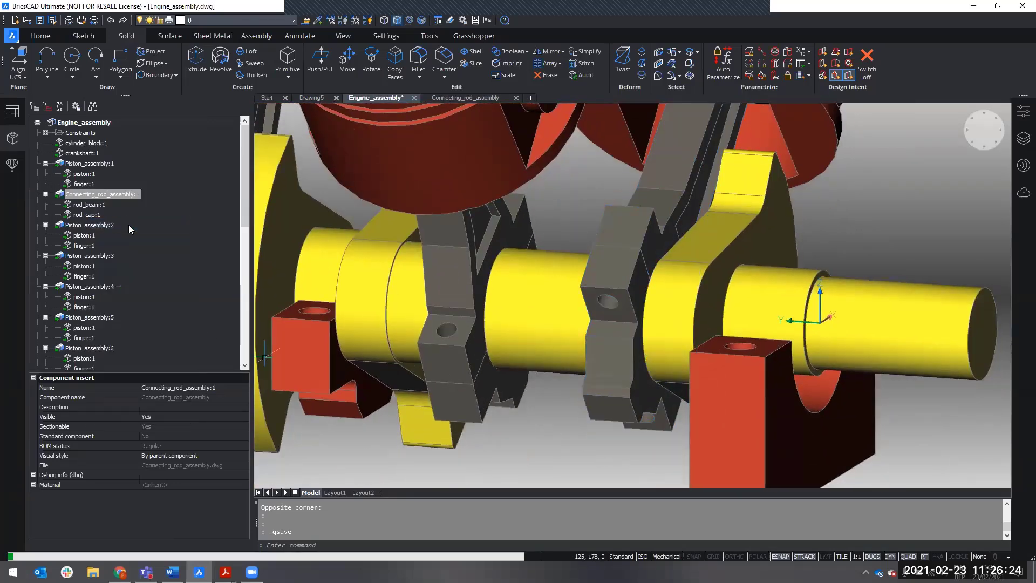
- Replace the library search term with BBRG-30 to find the ball bearing component
shift+middle_drag(610, 356, 592, 373)
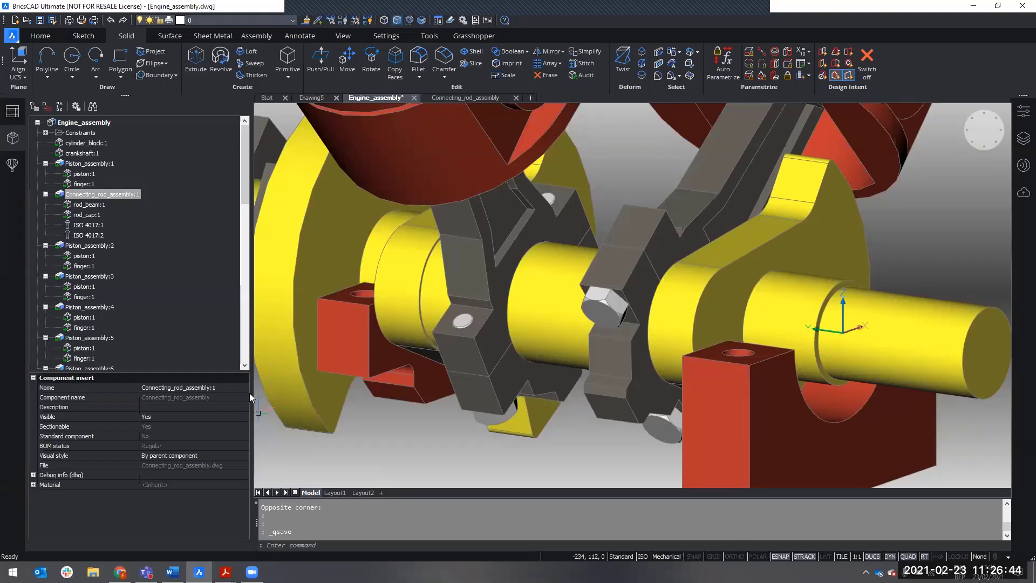
click(12, 163)
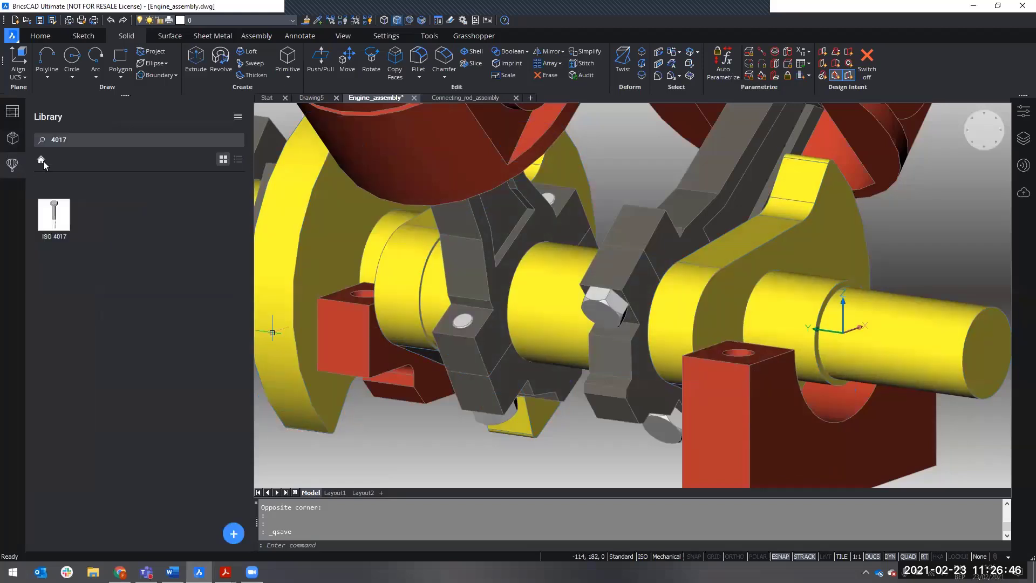
double_click(54, 139)
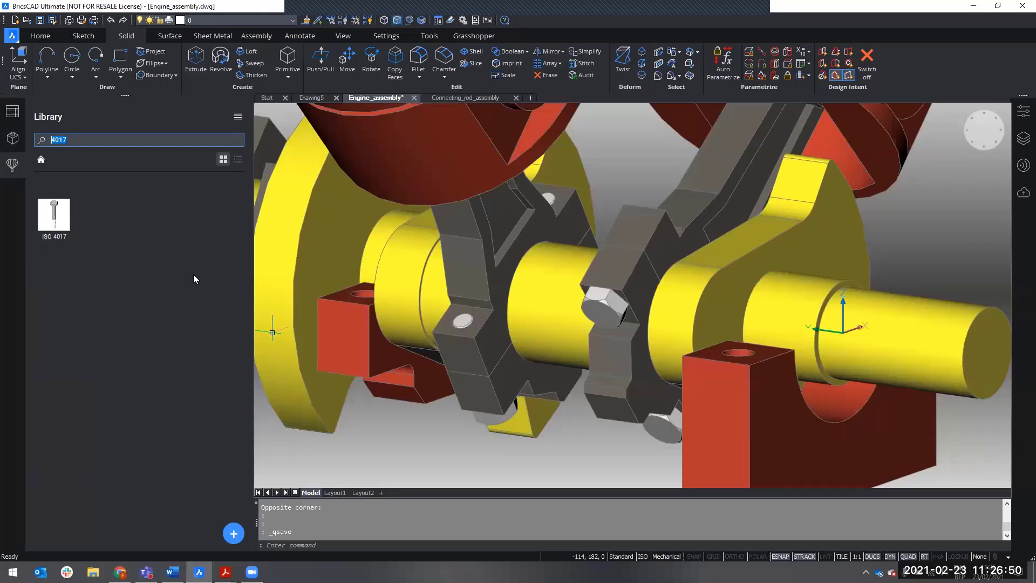
text(BBR)
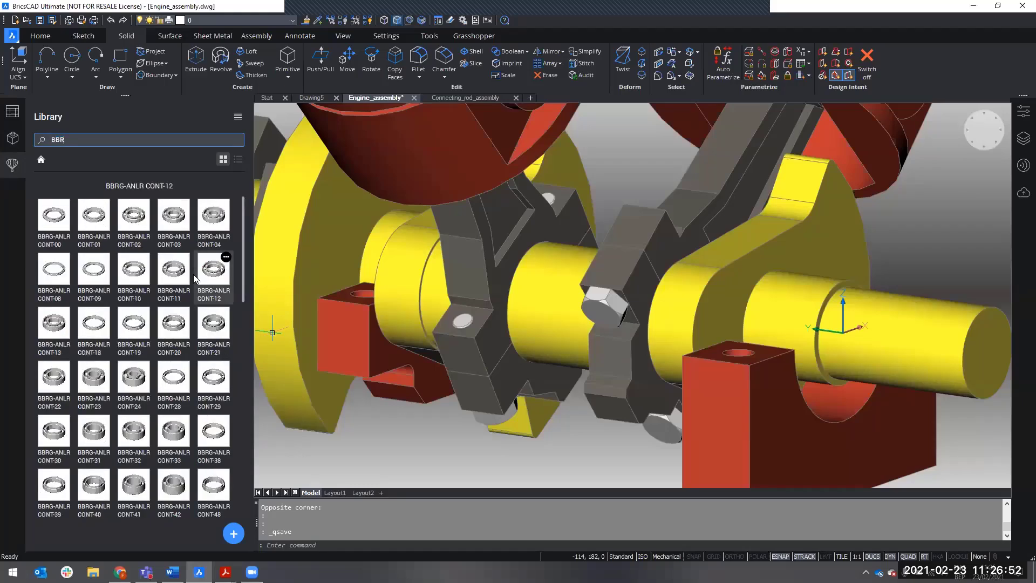
text(G-30)
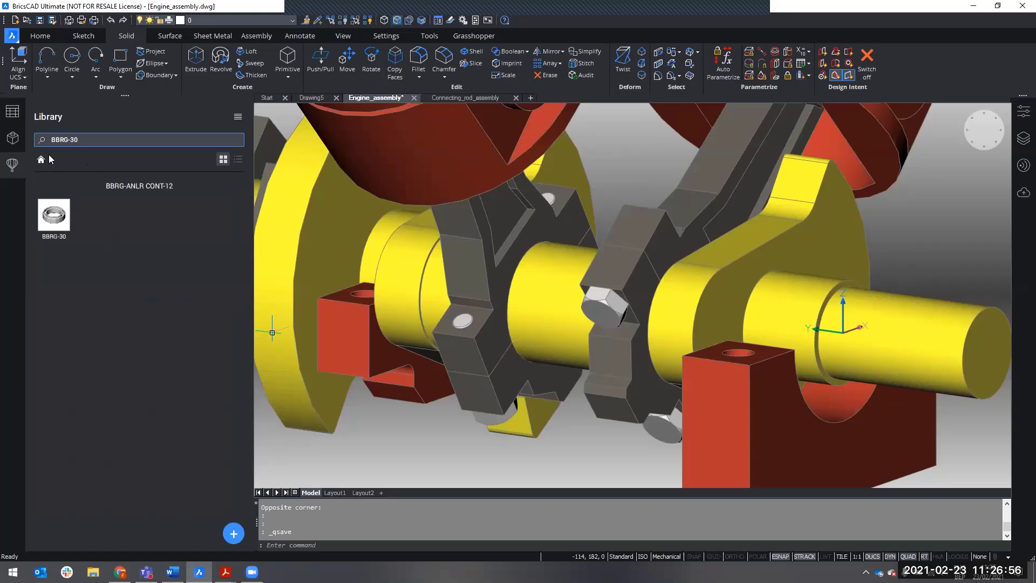
drag(68, 139, 43, 139)
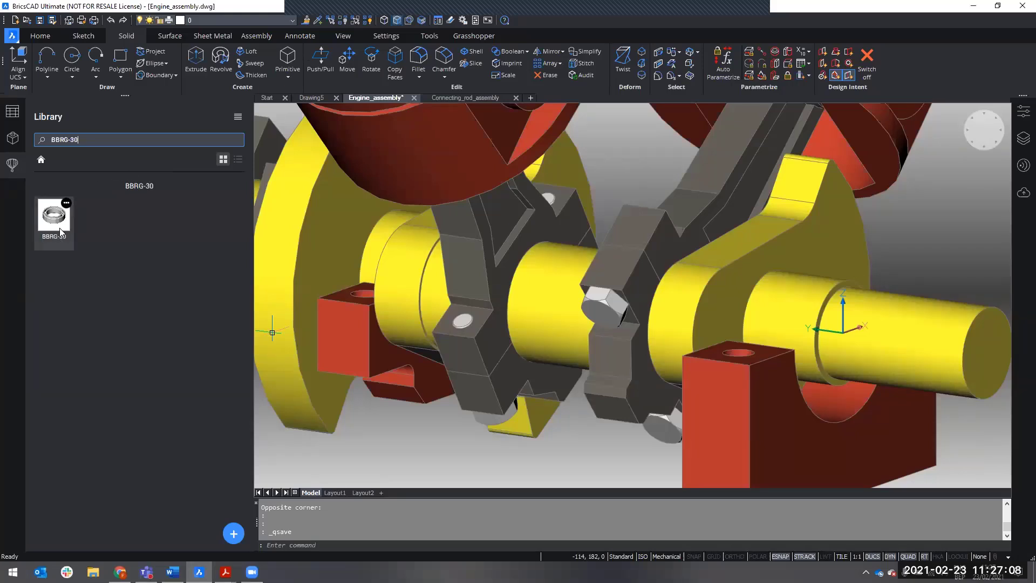
- Insert a BBRG-30 ball bearing of size 40 MM in free space just beyond the crankshaft's near end
drag(60, 229, 329, 339)
drag(442, 477, 445, 461)
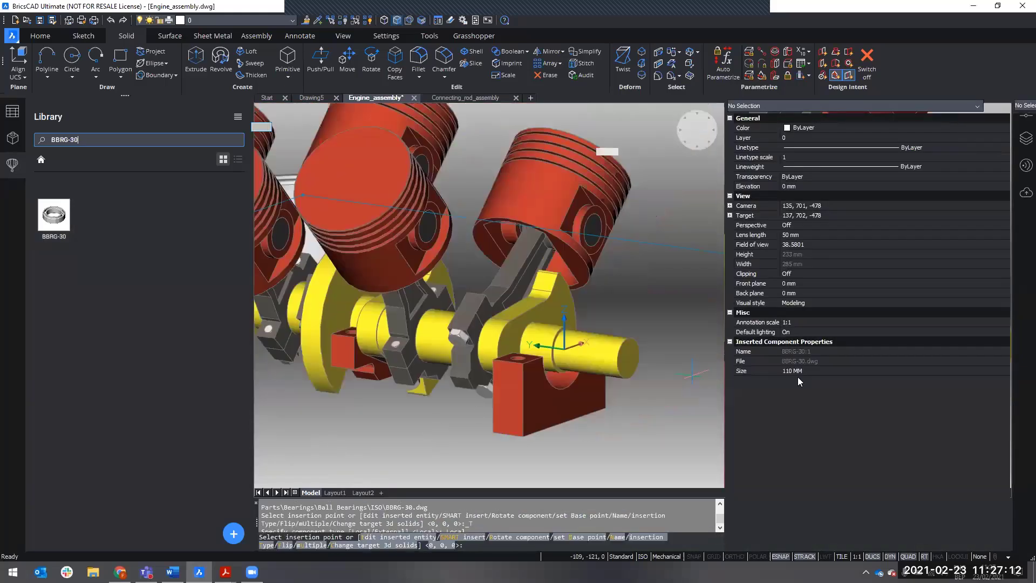
click(803, 373)
click(803, 373)
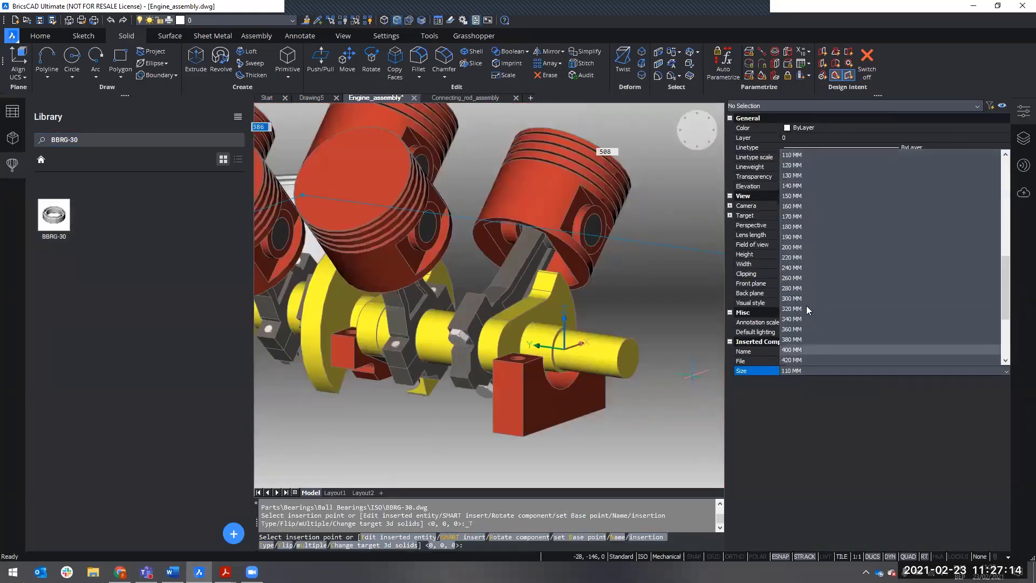
scroll(805, 223, up, 3)
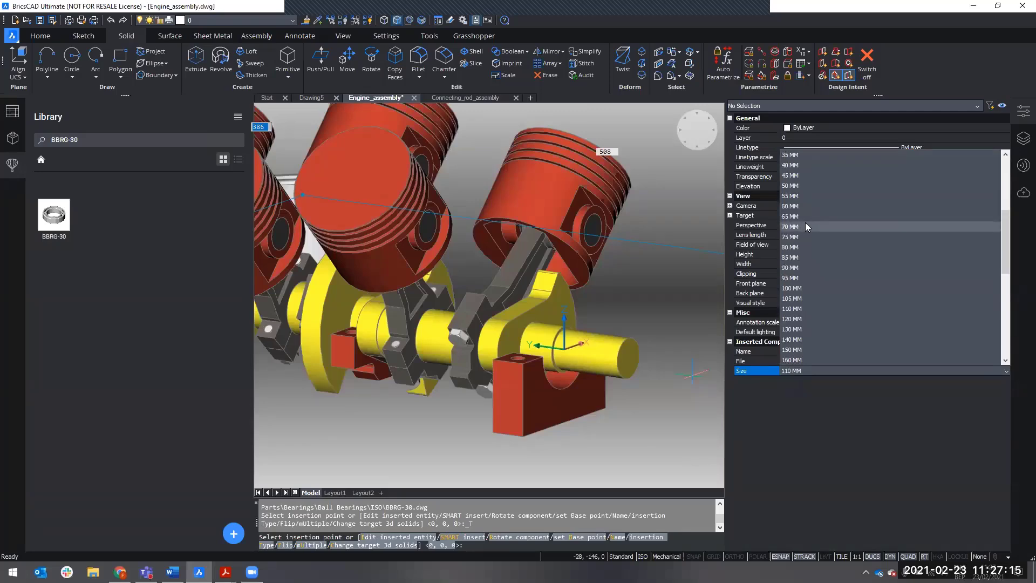
click(807, 165)
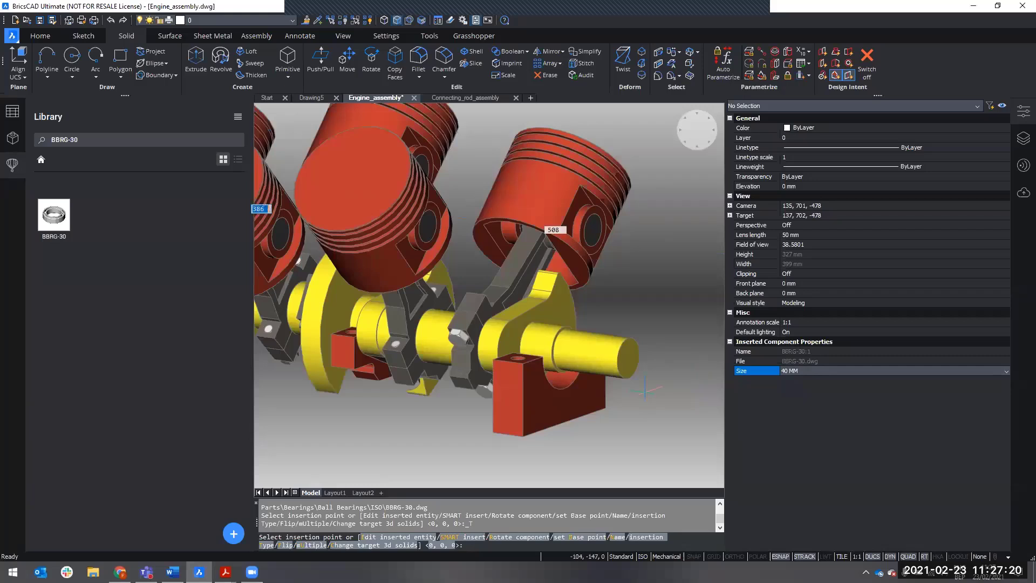
scroll(647, 392, up, 3)
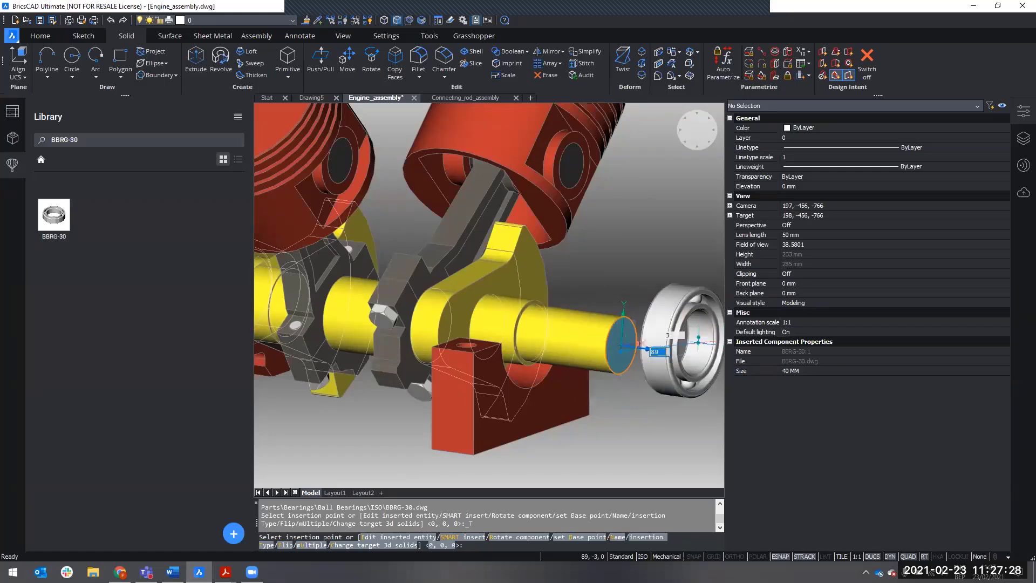
click(693, 339)
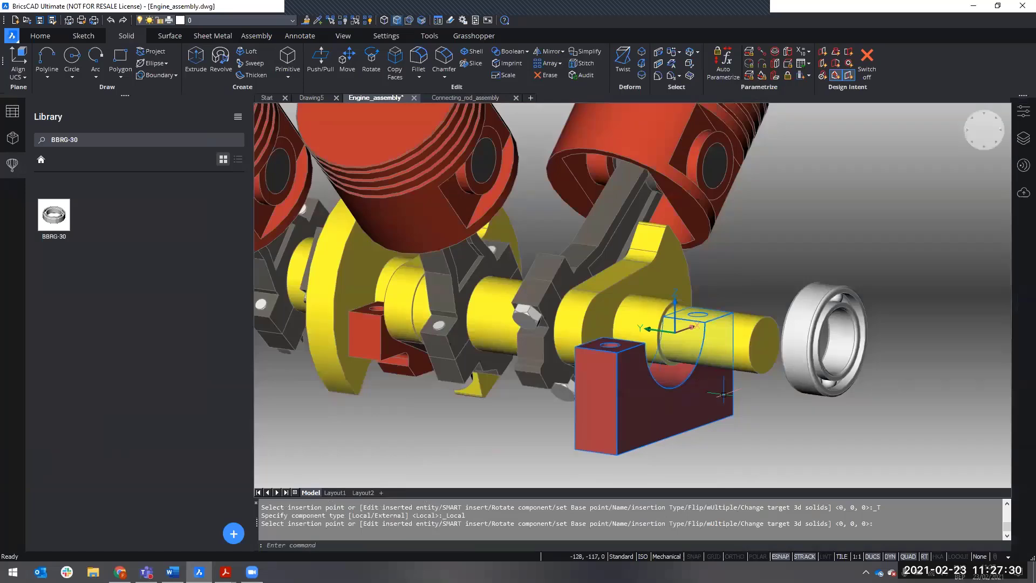
- Copy the bearing along the crankshaft to just beyond its opposite end and finish copying
scroll(677, 399, down, 3)
middle_drag(746, 376, 744, 351)
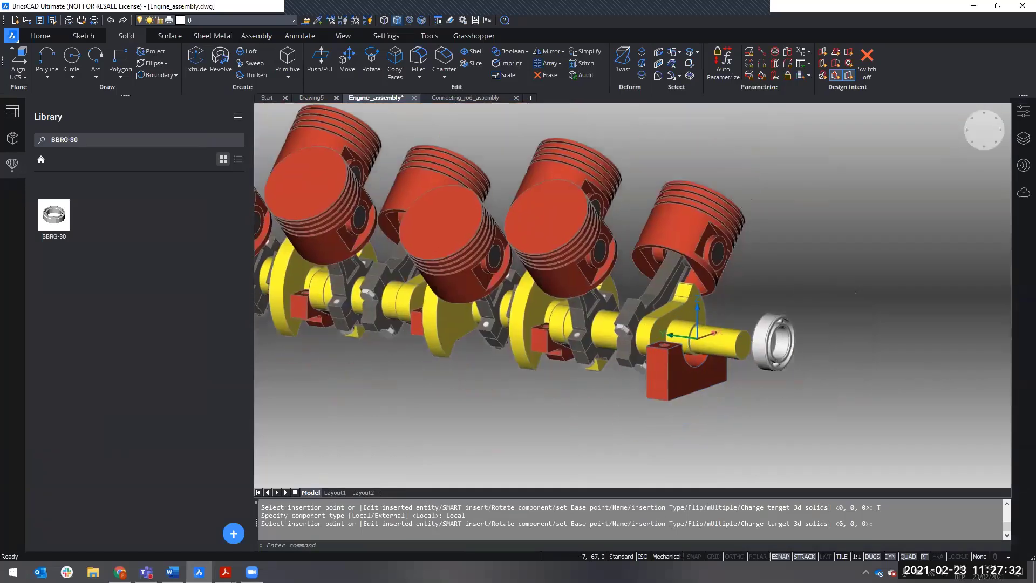
click(774, 364)
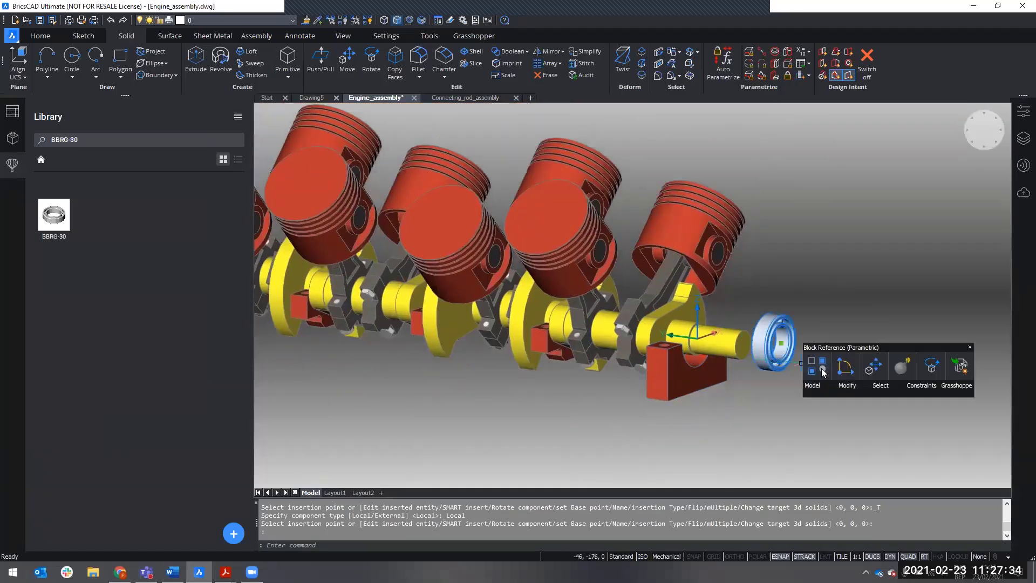
text(co)
key(Return)
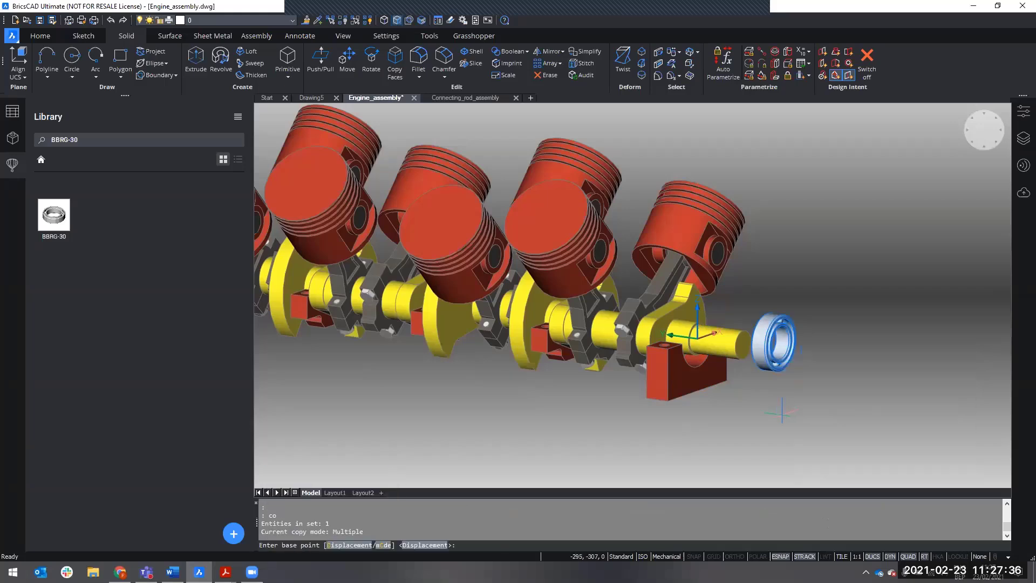
click(786, 426)
scroll(776, 435, down, 6)
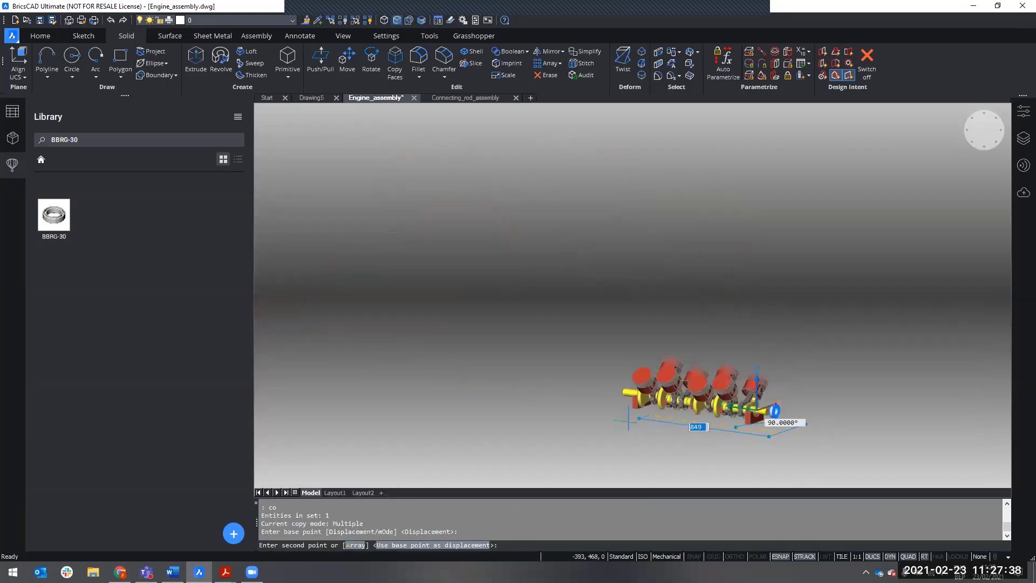
click(608, 416)
scroll(783, 443, up, 4)
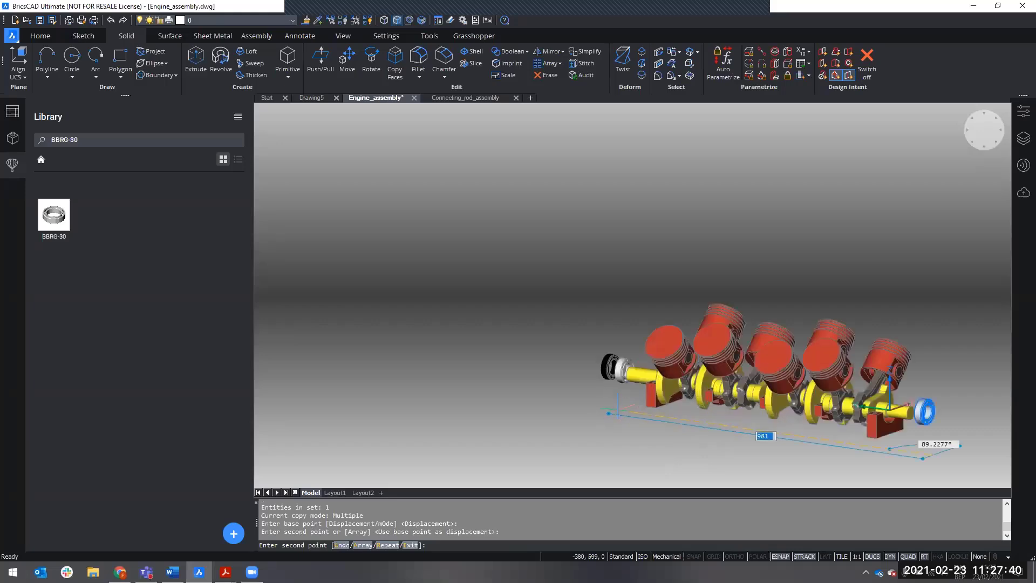
key(Escape)
- Apply a concentric 3D constraint between the near crankshaft journal's cylindrical face and the original bearing's bore
scroll(783, 442, up, 2)
middle_drag(844, 411, 717, 421)
scroll(726, 412, up, 2)
scroll(726, 411, up, 2)
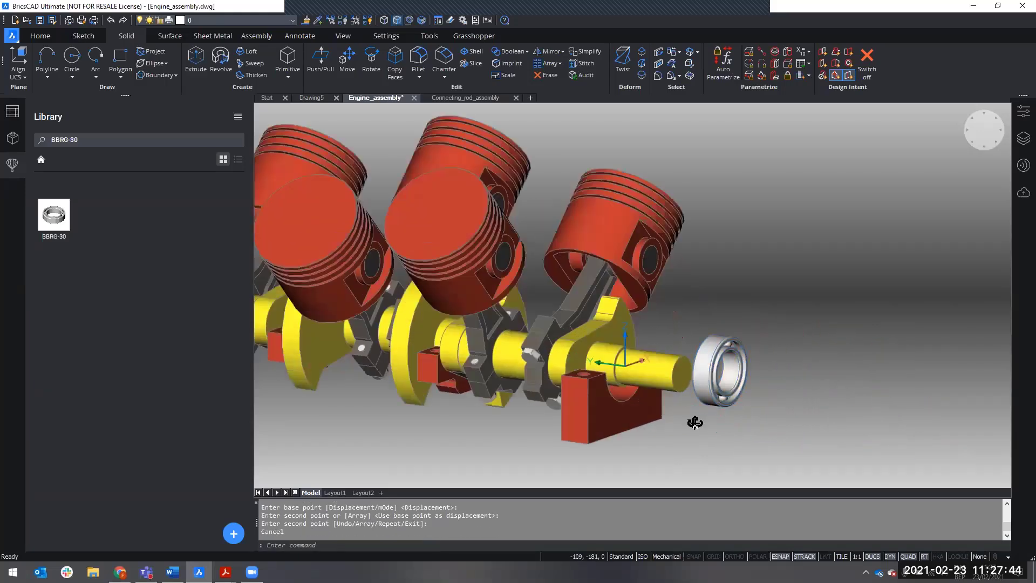
scroll(690, 416, up, 3)
middle_drag(689, 416, 646, 412)
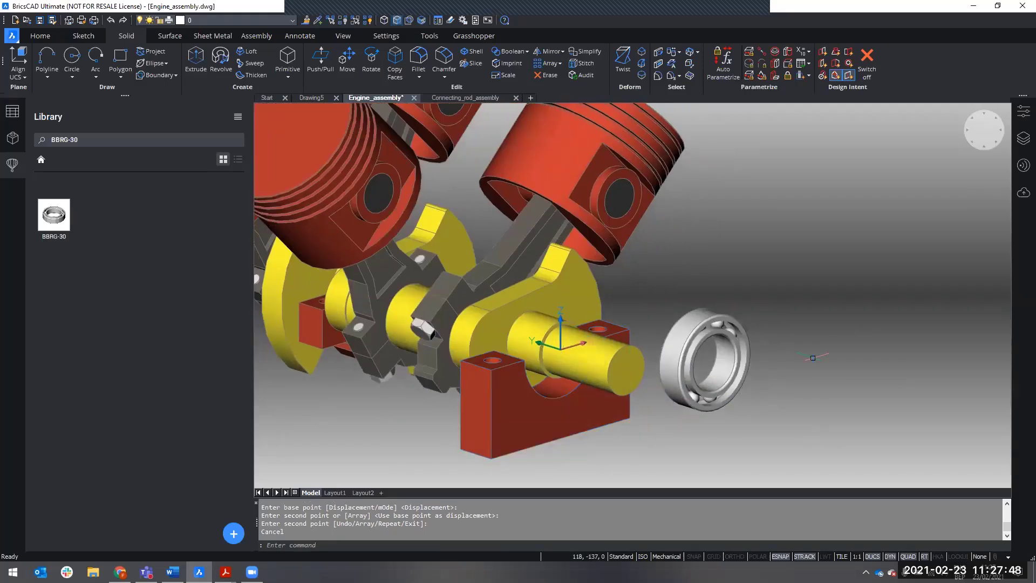
click(775, 52)
click(534, 344)
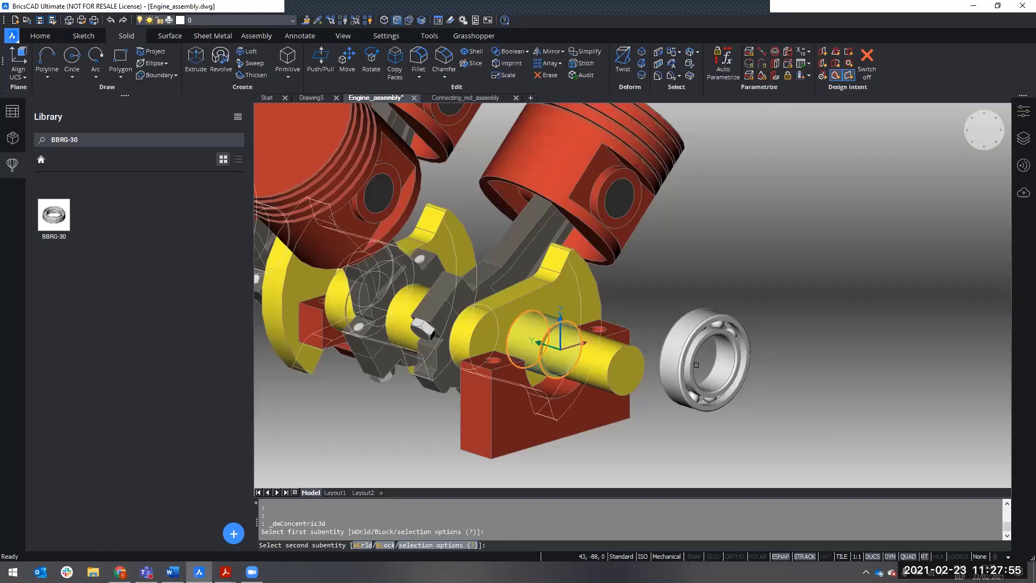
click(721, 373)
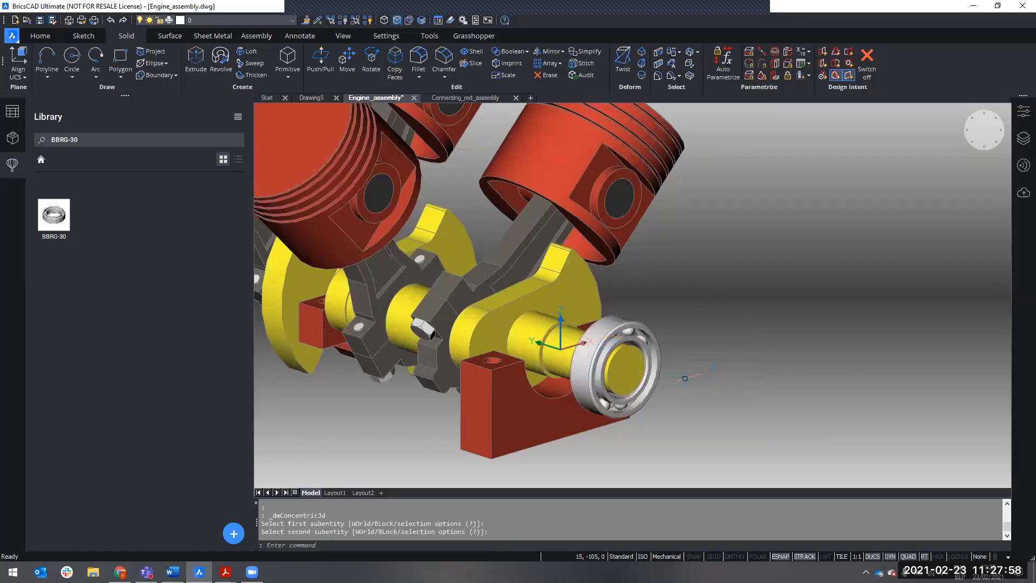
- Make the original bearing's inner ring end face coincident with the outer face of the adjacent red support block
scroll(639, 411, up, 3)
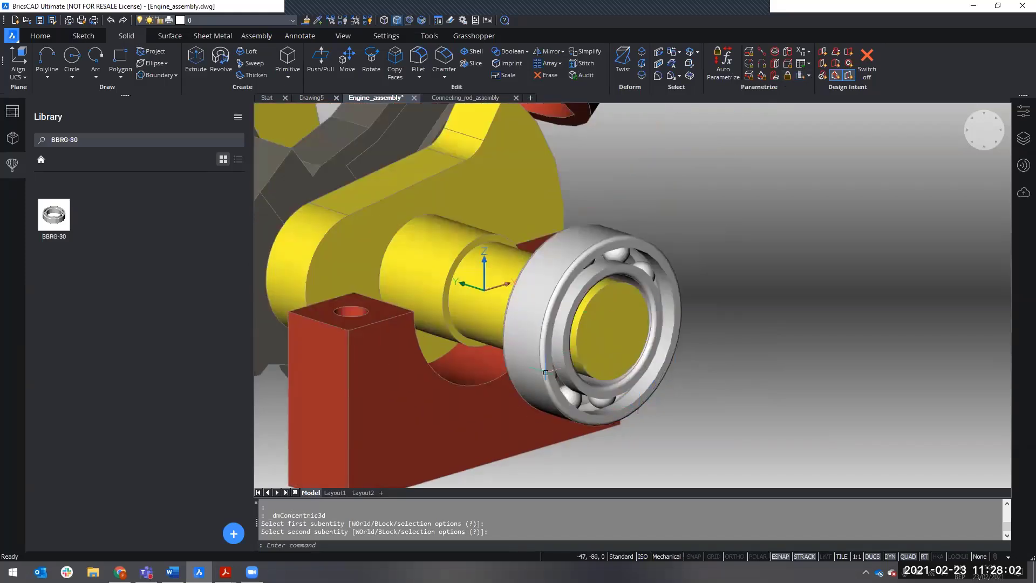
scroll(557, 400, up, 5)
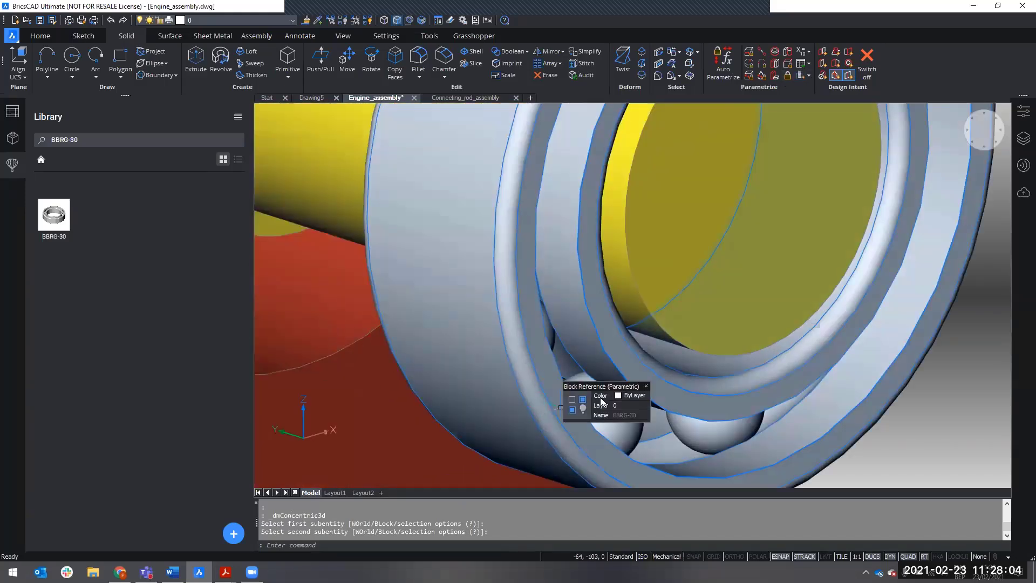
mouse_move(657, 390)
scroll(657, 389, down, 5)
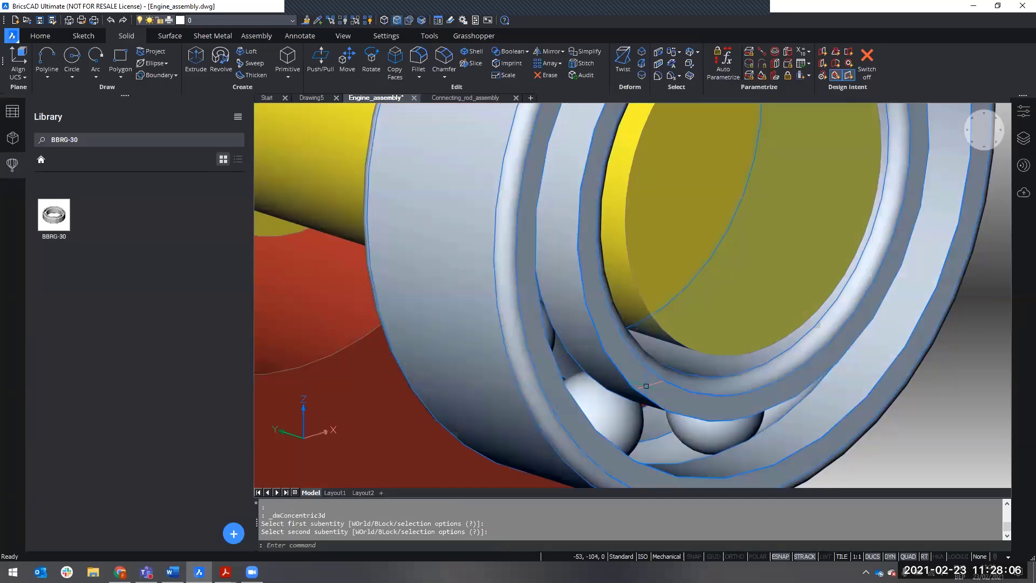
mouse_move(497, 393)
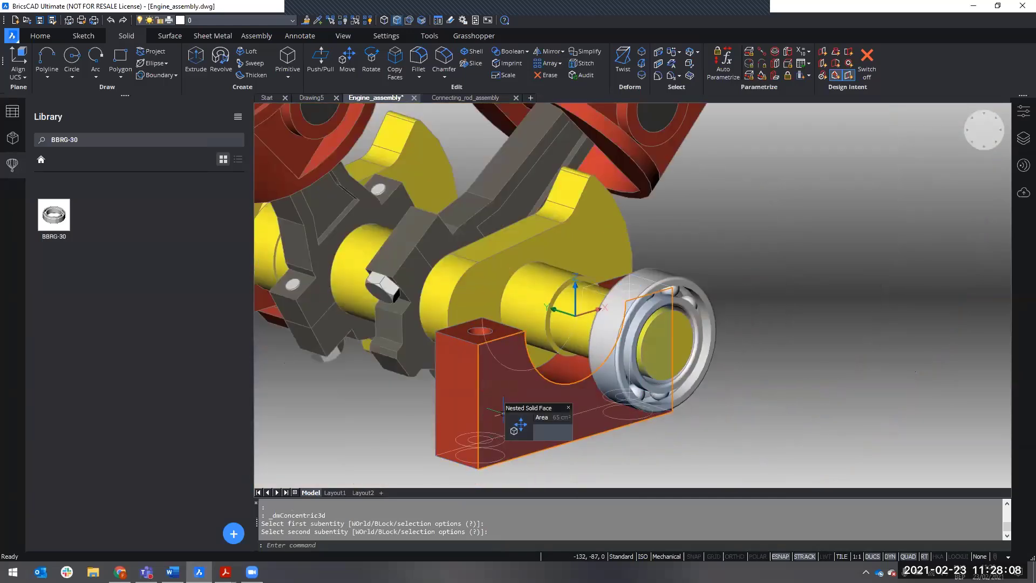
click(765, 53)
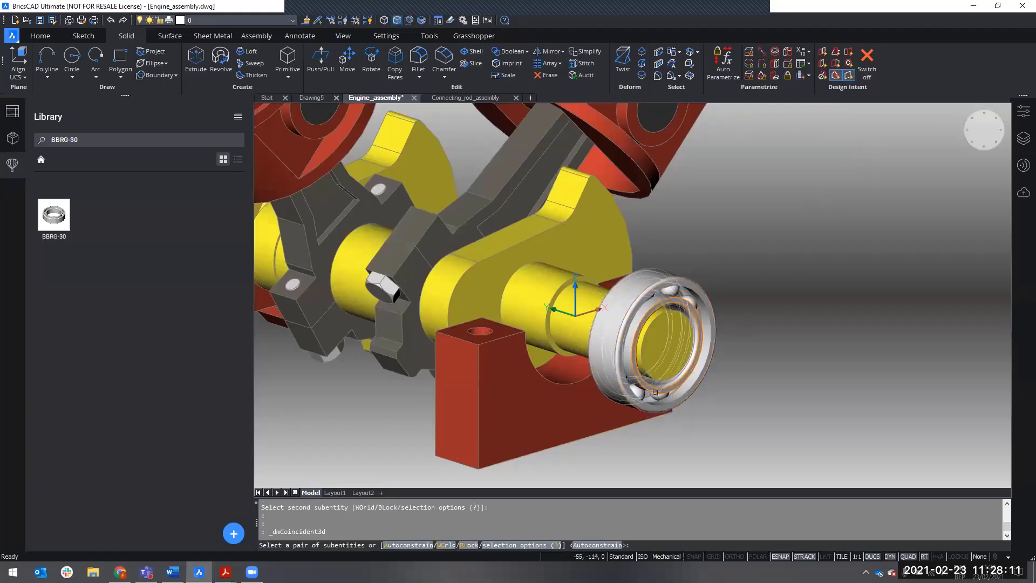
click(576, 417)
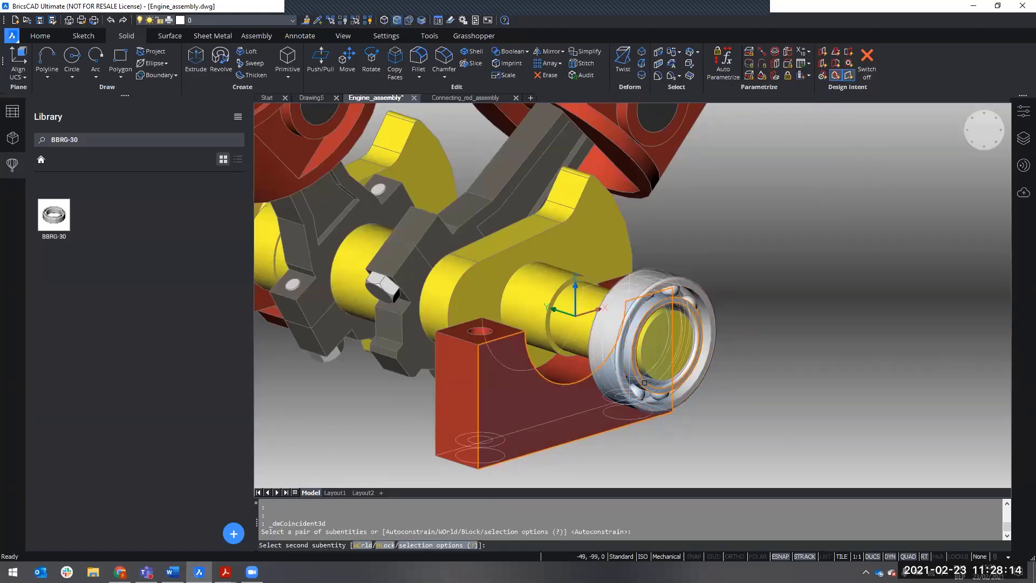
click(644, 382)
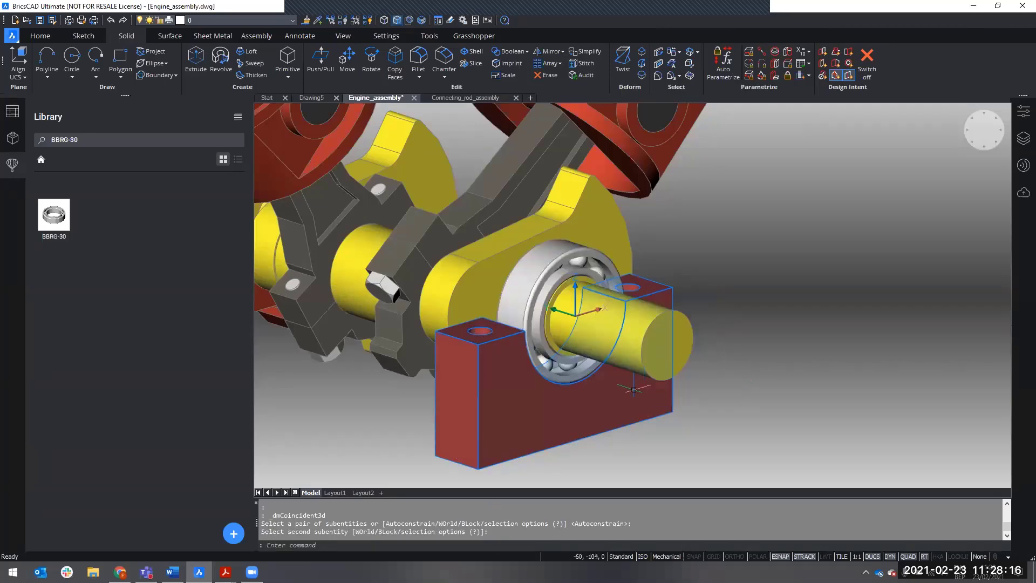
- Apply a concentric 3D constraint between the crankshaft's opposite end and the bore of the copied bearing
scroll(515, 379, down, 3)
shift+middle_drag(435, 374, 562, 389)
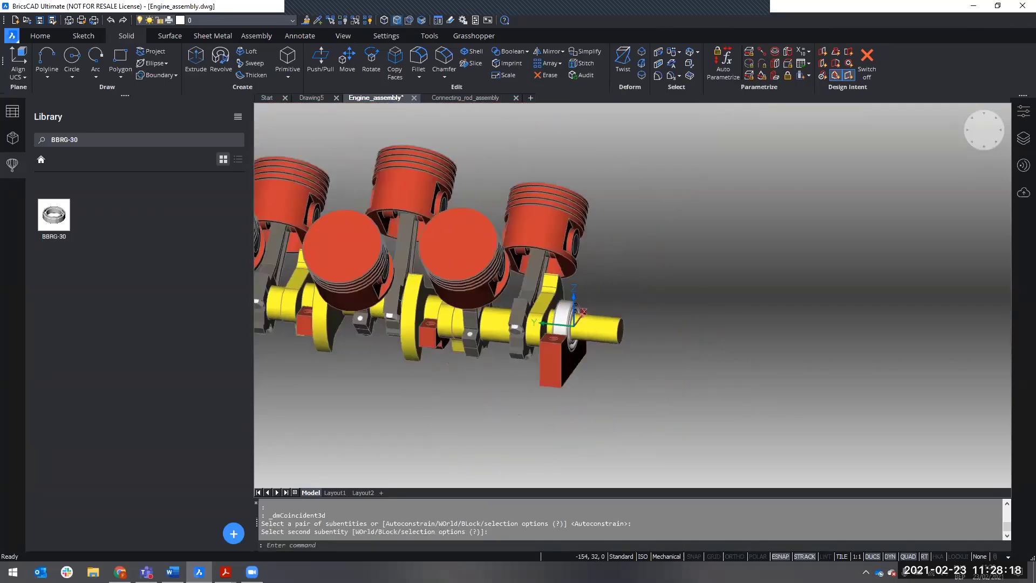
middle_drag(285, 378, 548, 389)
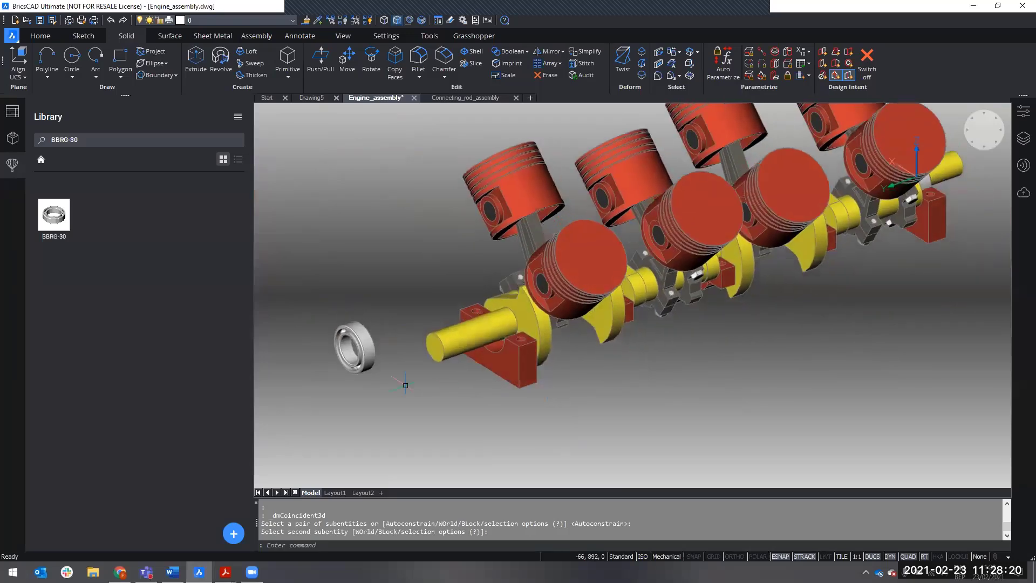
click(775, 51)
click(483, 337)
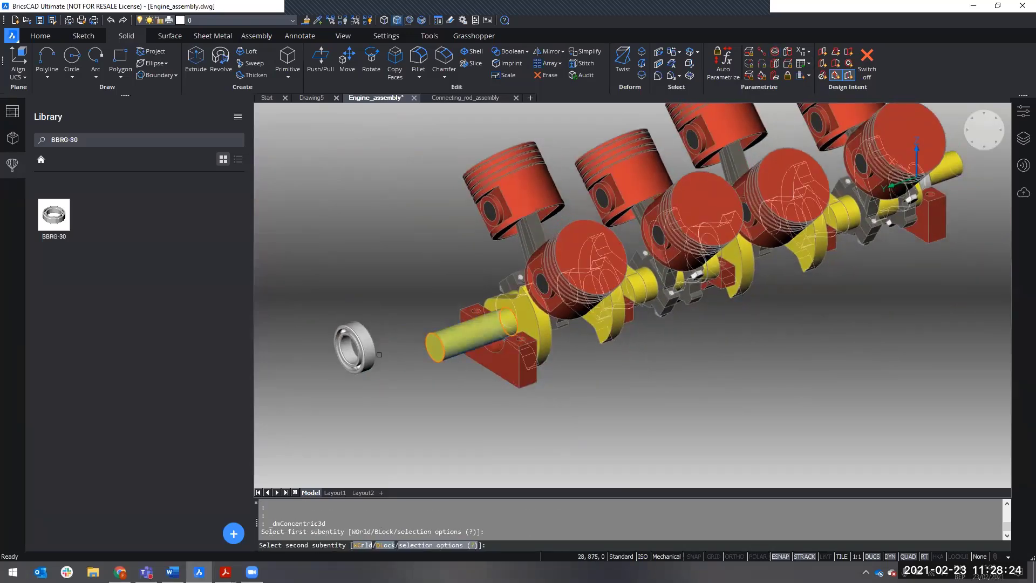
scroll(345, 360, up, 4)
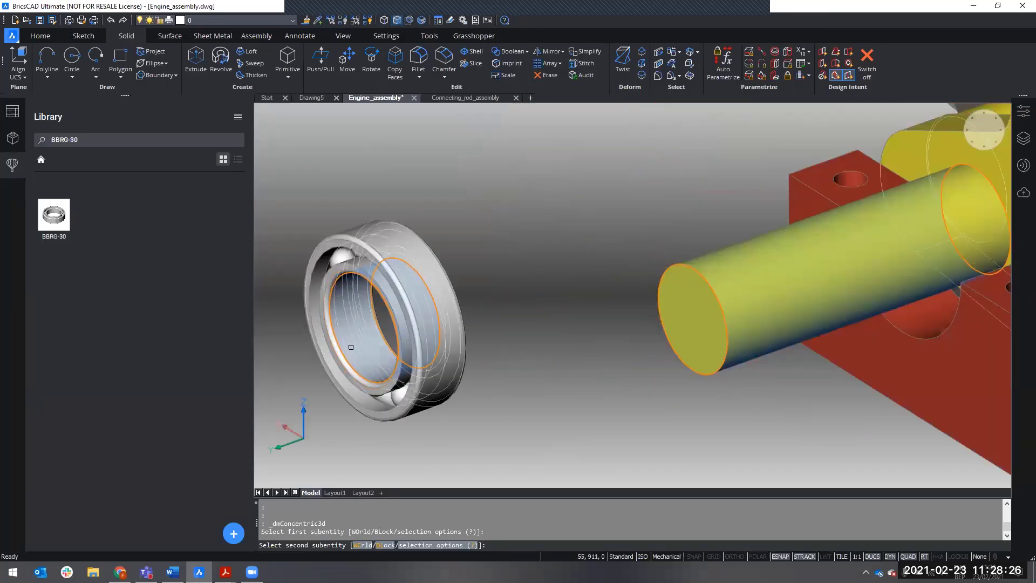
click(351, 347)
- Make the copied bearing's inner ring end face coincident with the outer face of the red support block at that crankshaft end
scroll(702, 323, down, 2)
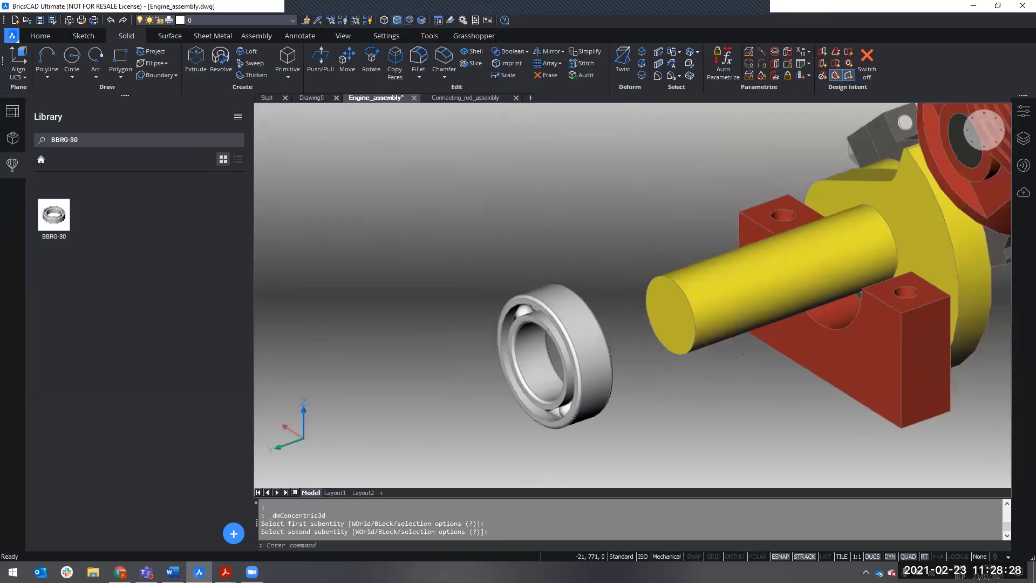
middle_drag(766, 215, 712, 207)
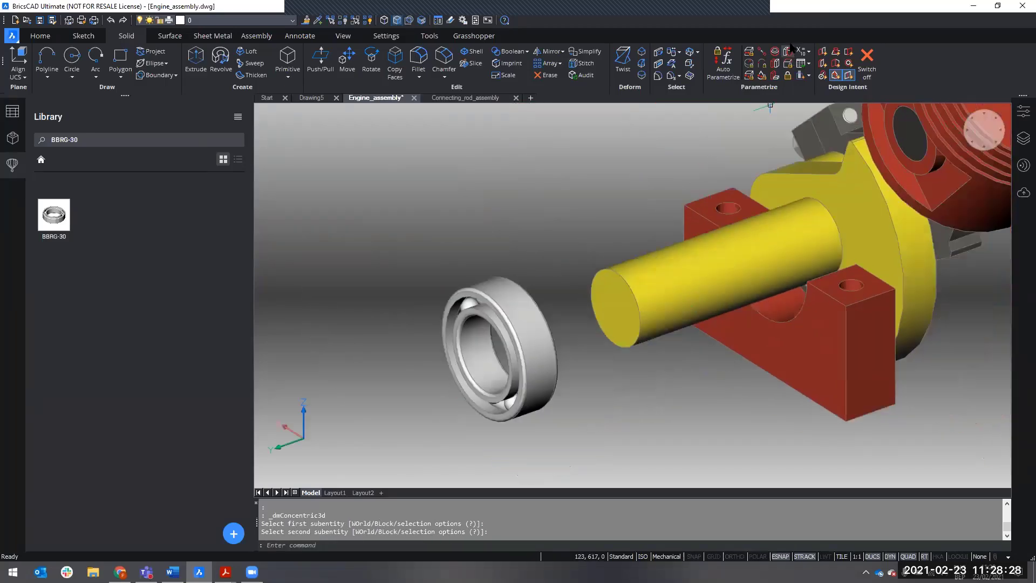
click(761, 55)
scroll(509, 384, up, 3)
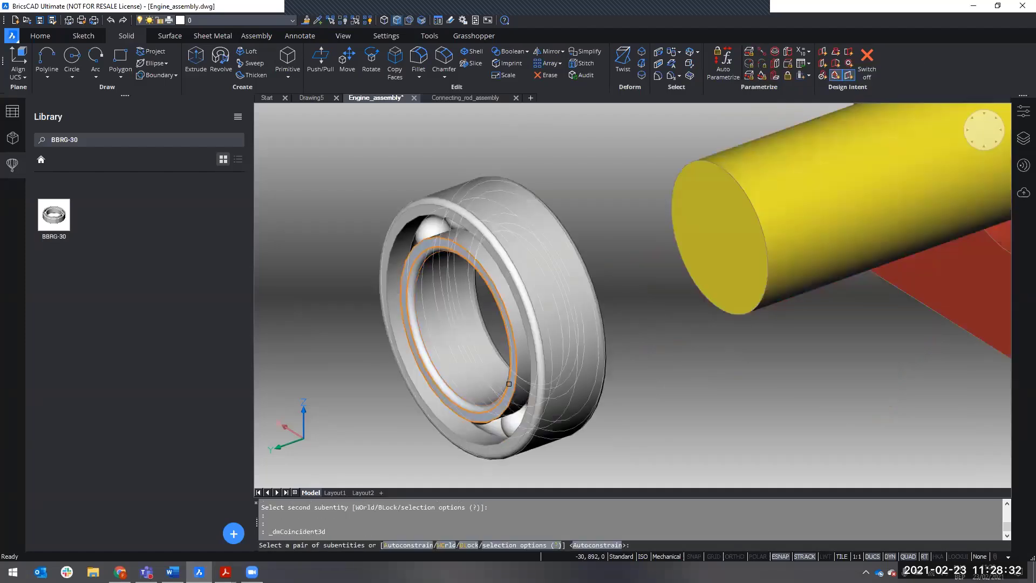
click(509, 384)
scroll(653, 361, down, 3)
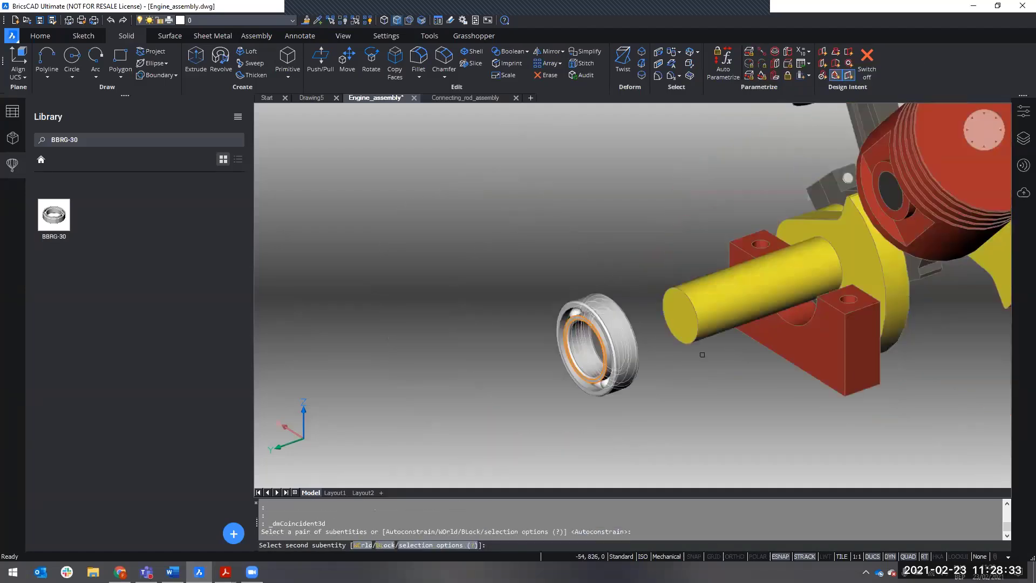
click(814, 354)
- Clear any selection and save the engine assembly drawing
scroll(654, 388, down, 6)
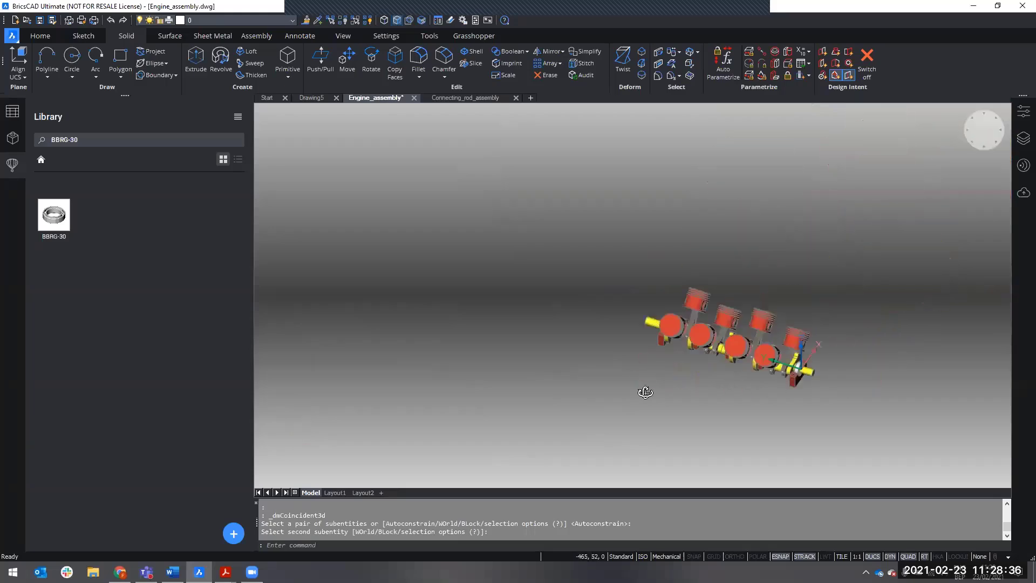
scroll(645, 392, up, 5)
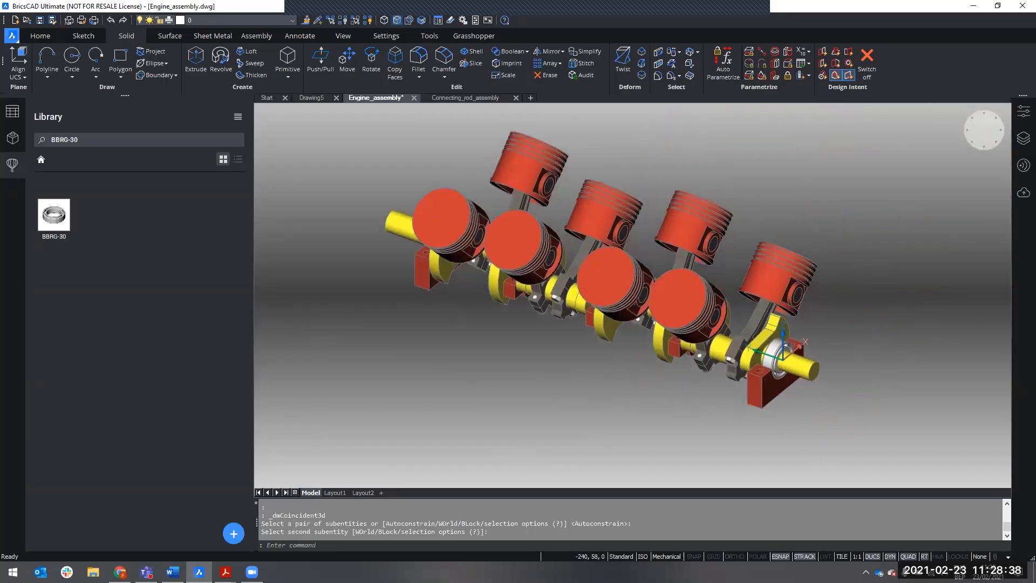
click(650, 421)
key(Escape)
key(ctrl+s)
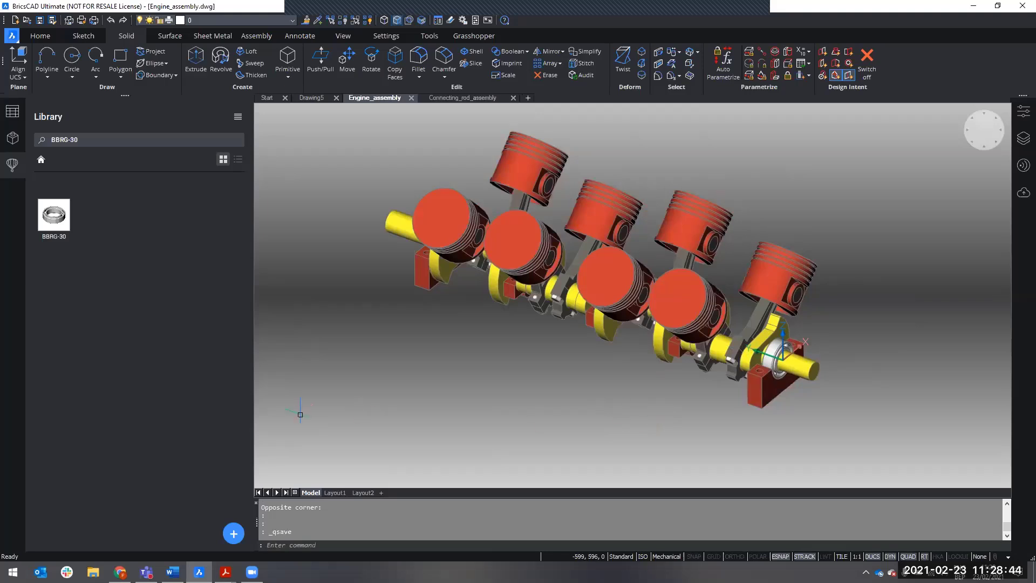
- Open Layout1 and examine the mounted bearing in the assembly view and the component quantities in both bill of materials tables
click(335, 492)
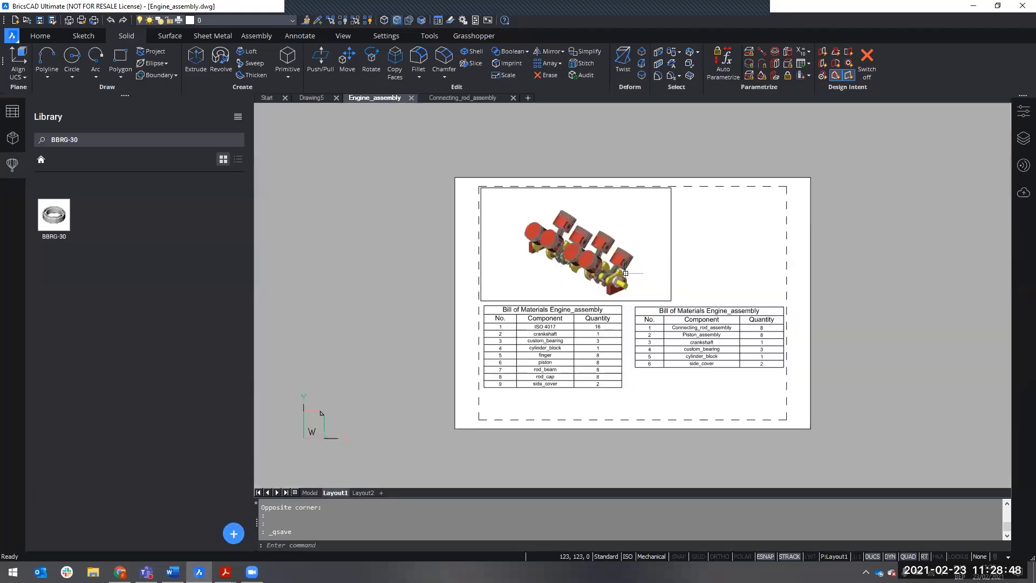
scroll(571, 280, up, 5)
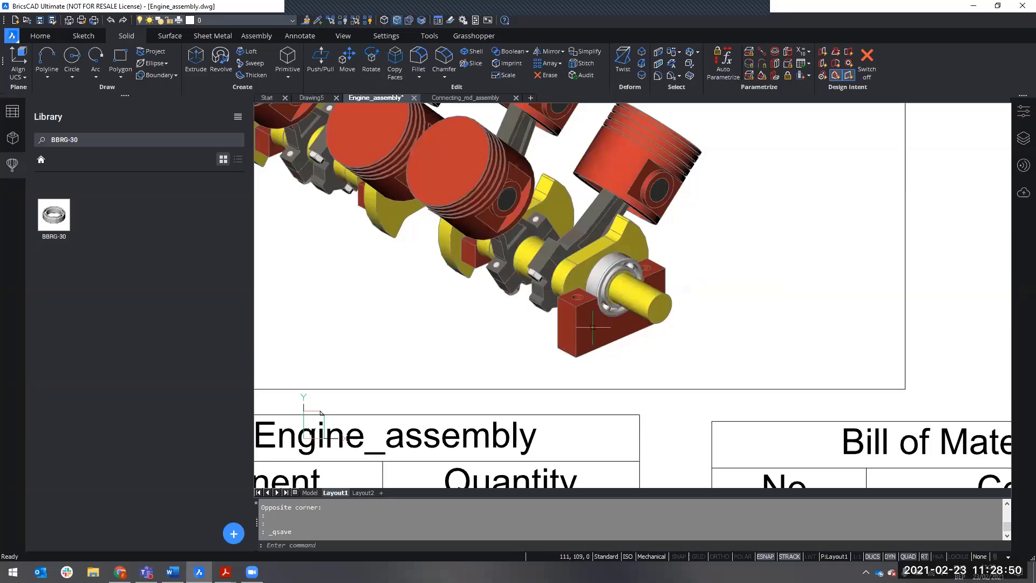
scroll(556, 279, down, 5)
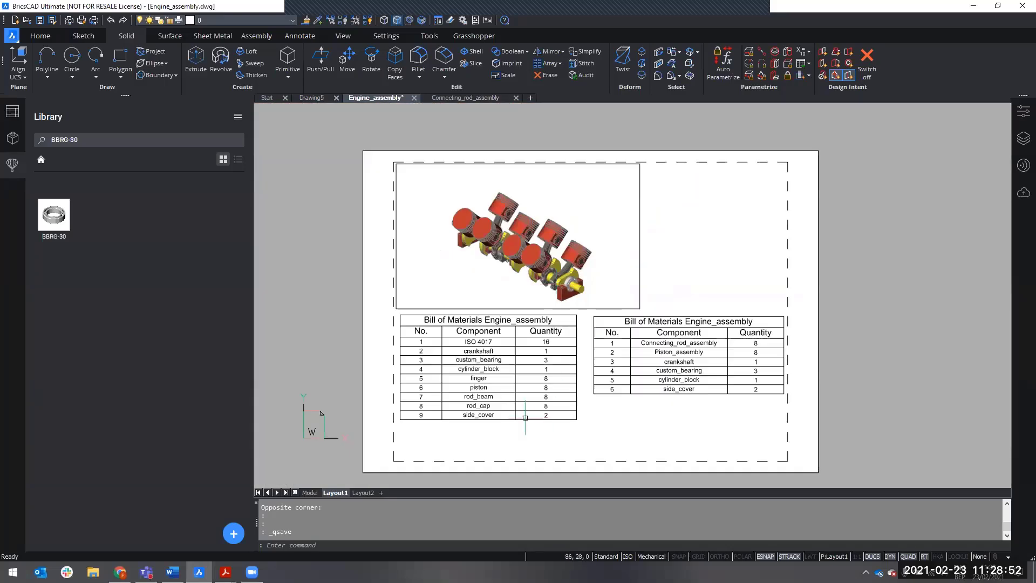
scroll(527, 415, up, 3)
scroll(450, 316, up, 2)
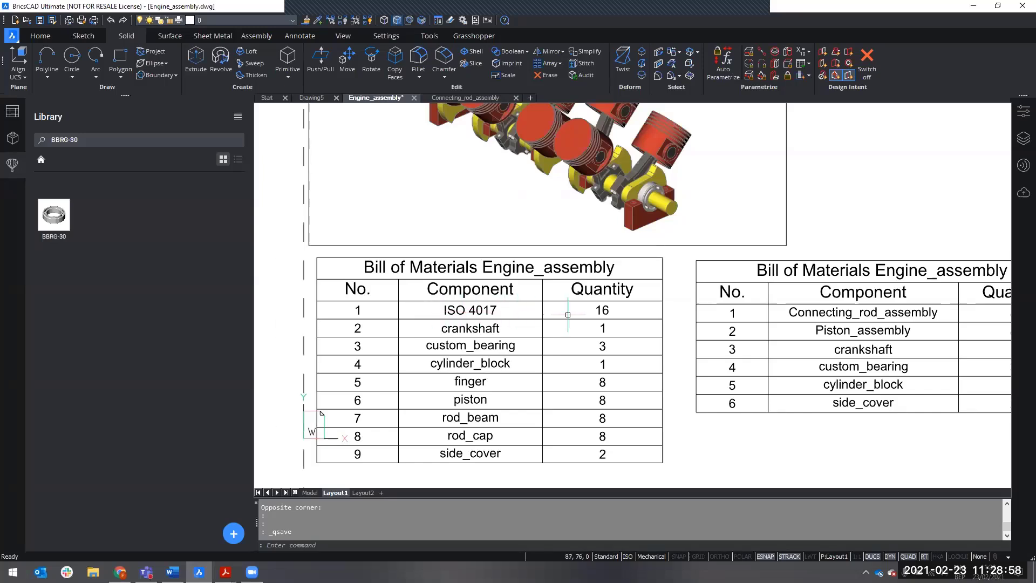
scroll(592, 314, down, 2)
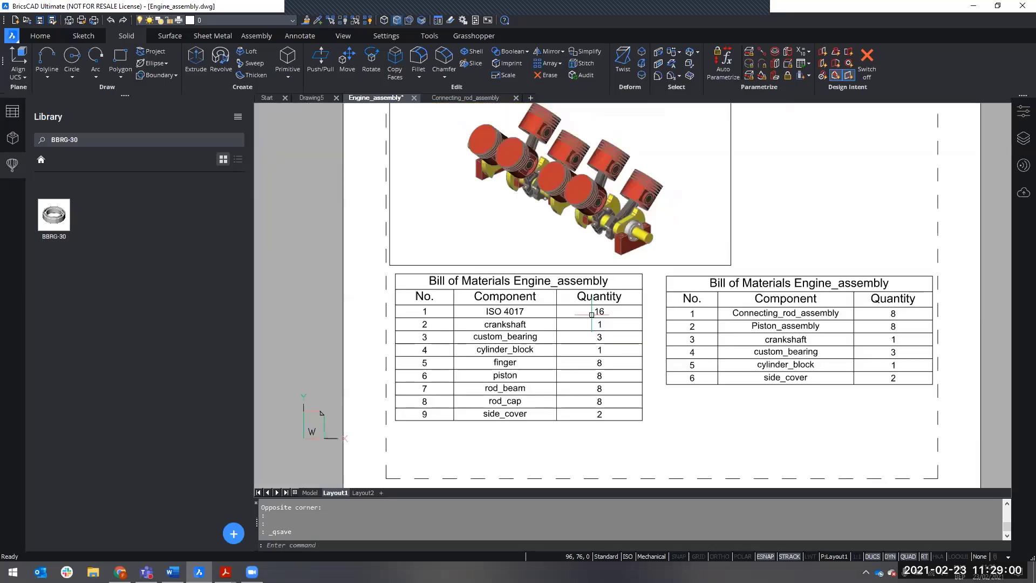
middle_drag(567, 328, 559, 329)
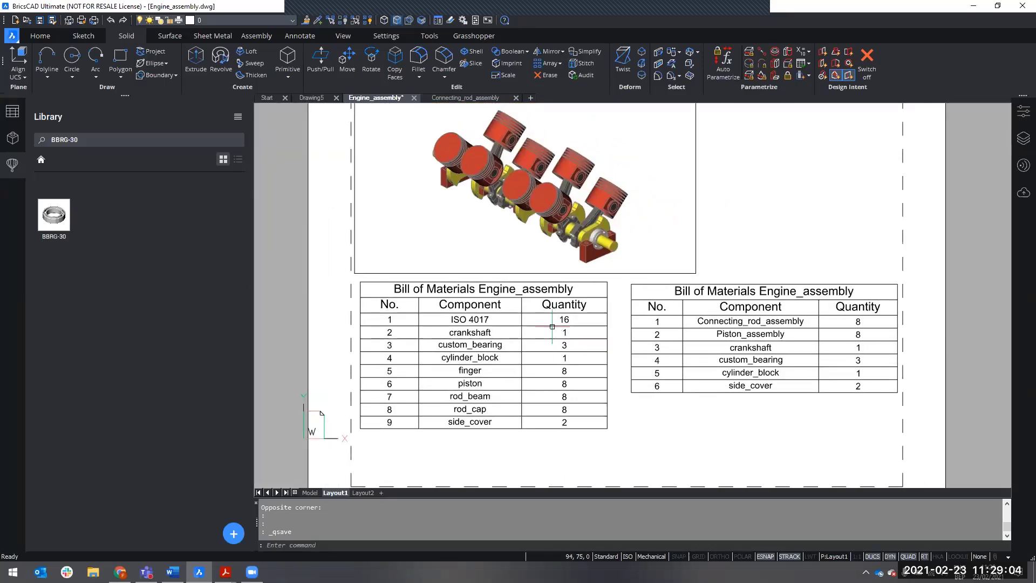
click(555, 325)
key(Escape)
drag(568, 472, 550, 456)
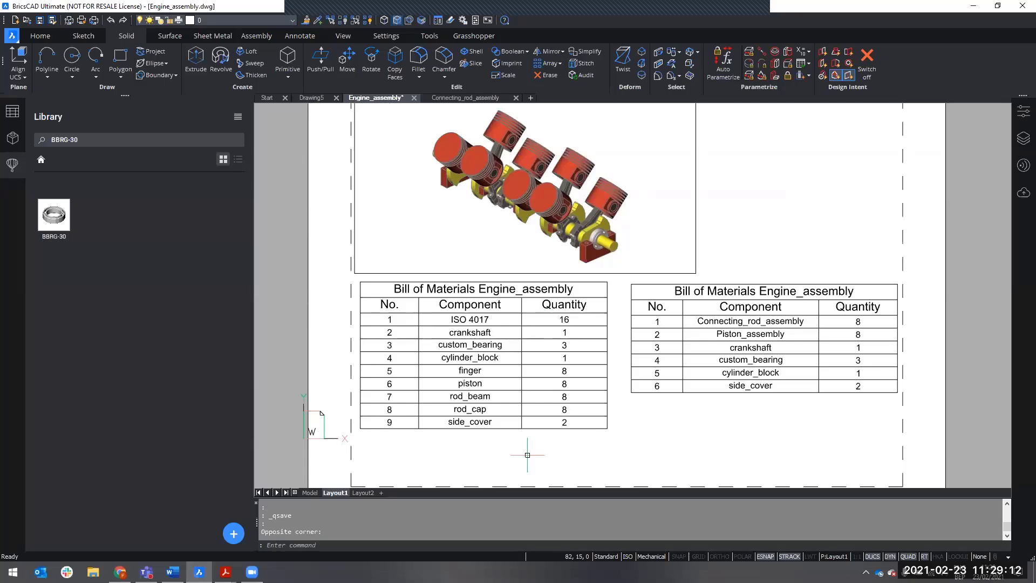
- Update the bills of materials in Layout1 by running BMUPDATE on the entire model
text(bmup)
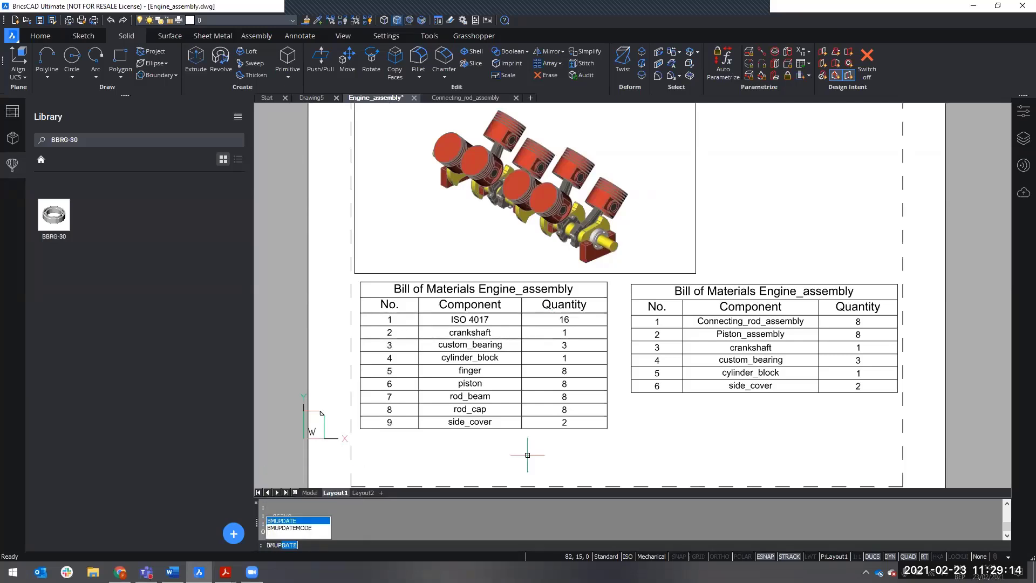
key(Return)
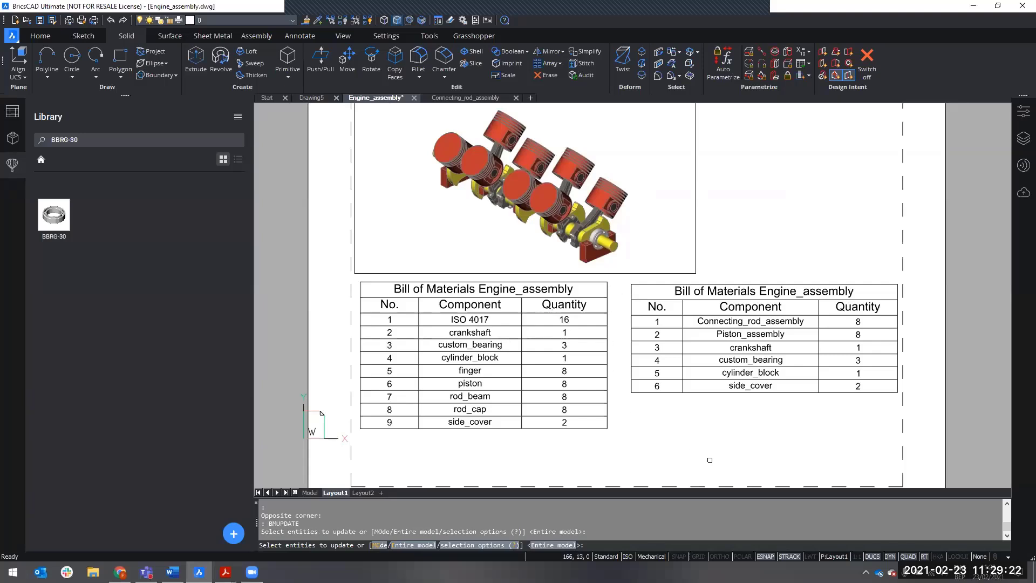
key(Return)
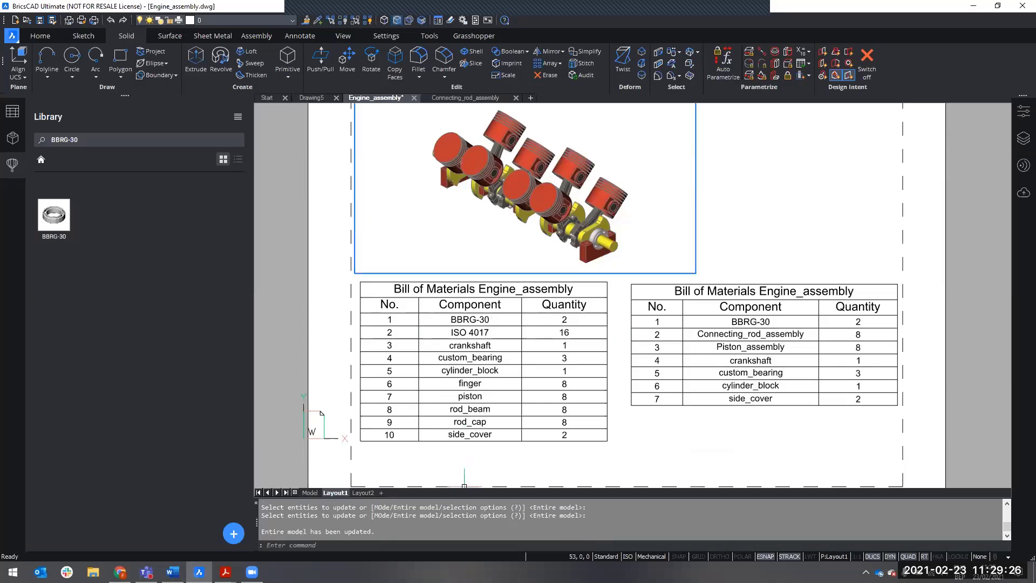
- Examine the components and quantities in both Engine_assembly bill of materials tables on the layout
mouse_move(457, 343)
scroll(456, 343, up, 3)
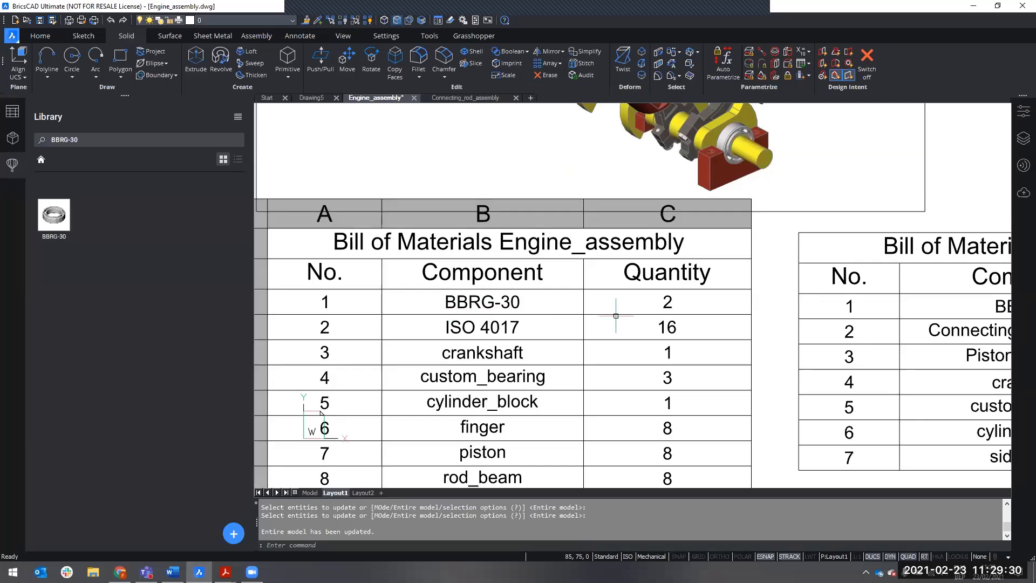
scroll(674, 303, down, 6)
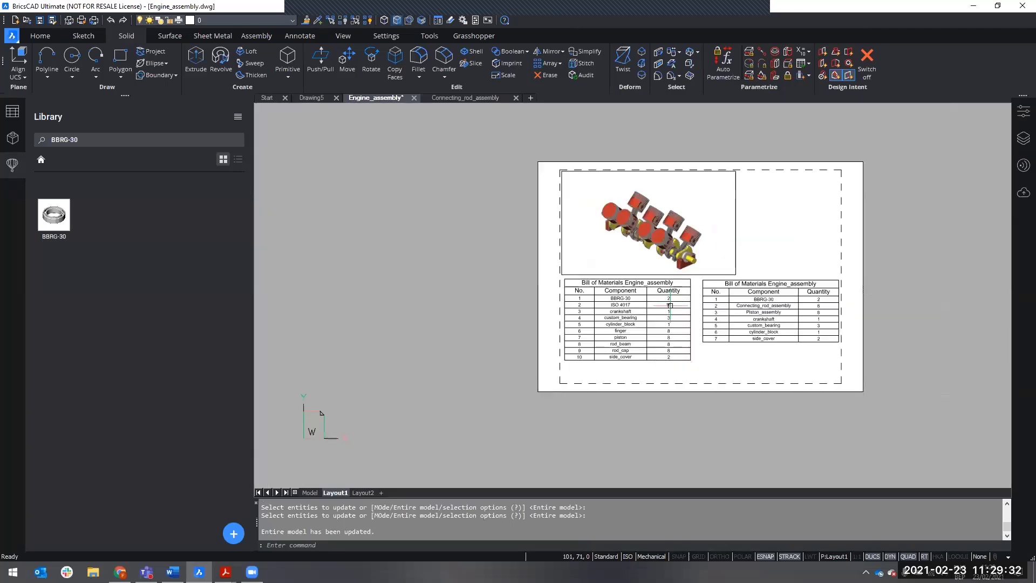
scroll(539, 336, up, 3)
middle_drag(539, 336, 514, 337)
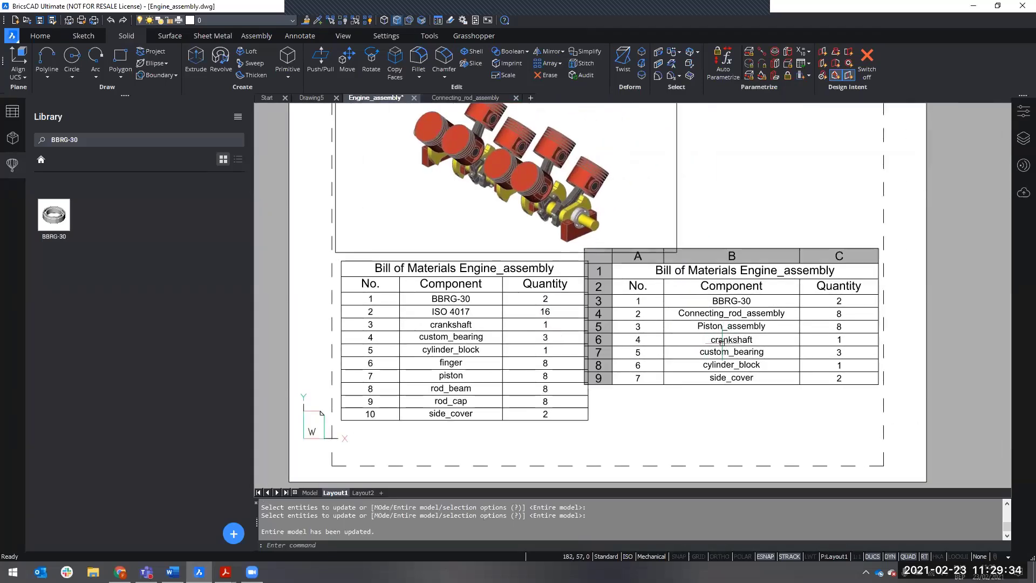
scroll(766, 301, up, 1)
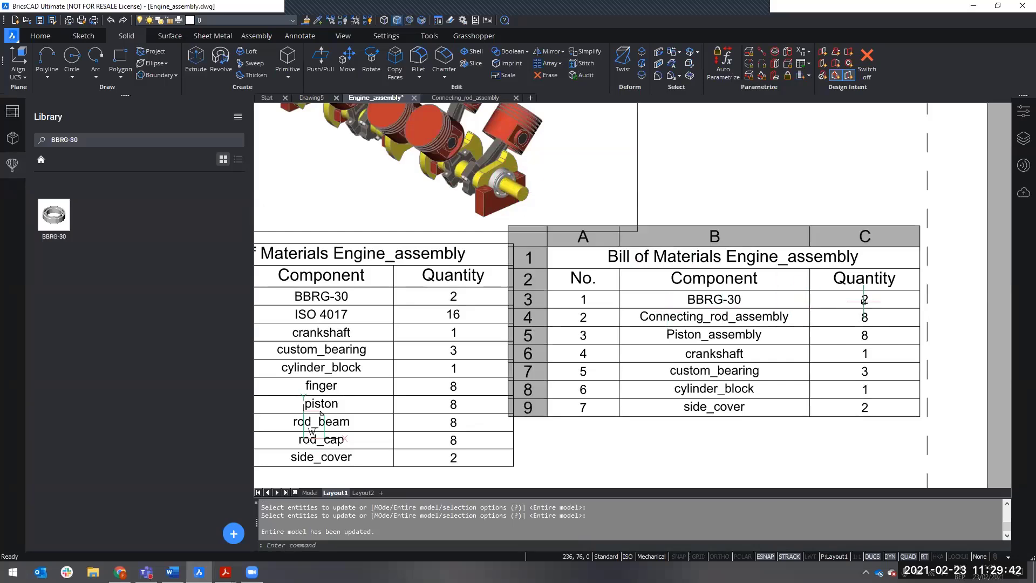
middle_drag(548, 346, 733, 359)
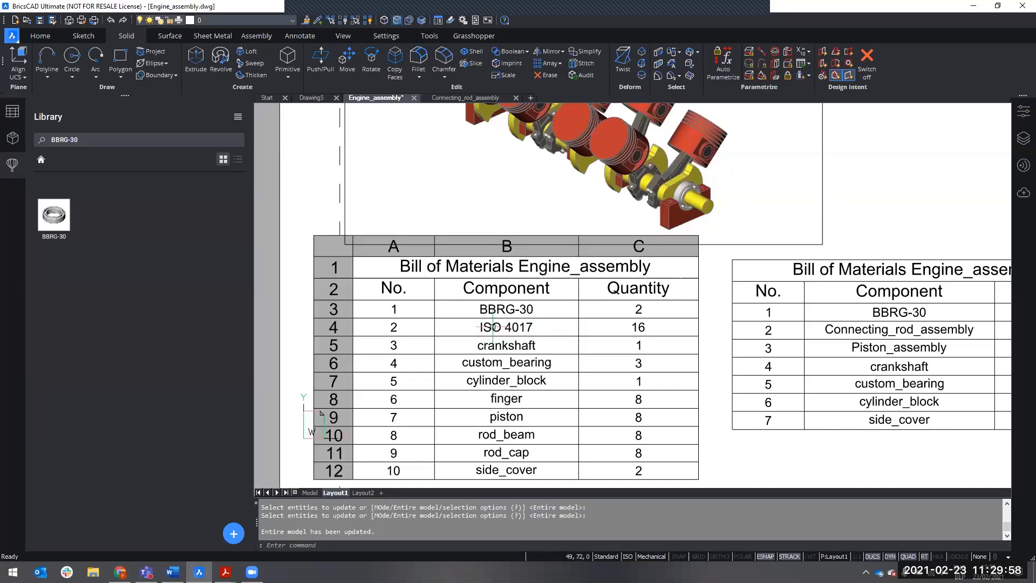
scroll(534, 331, down, 4)
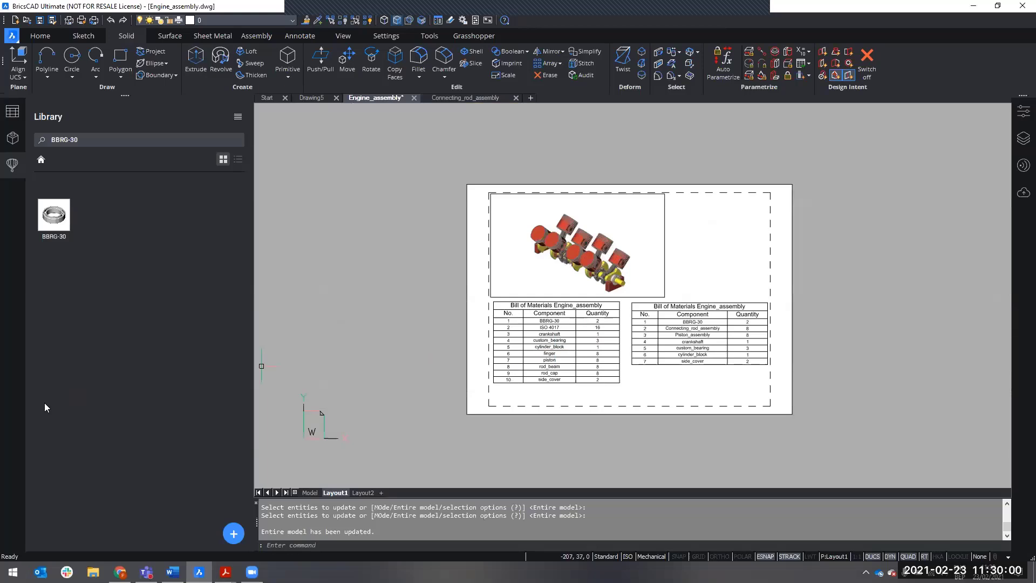
- Return to model space and try rotating the crankshaft about its own axis with the manipulator, then cancel the rotation
click(310, 493)
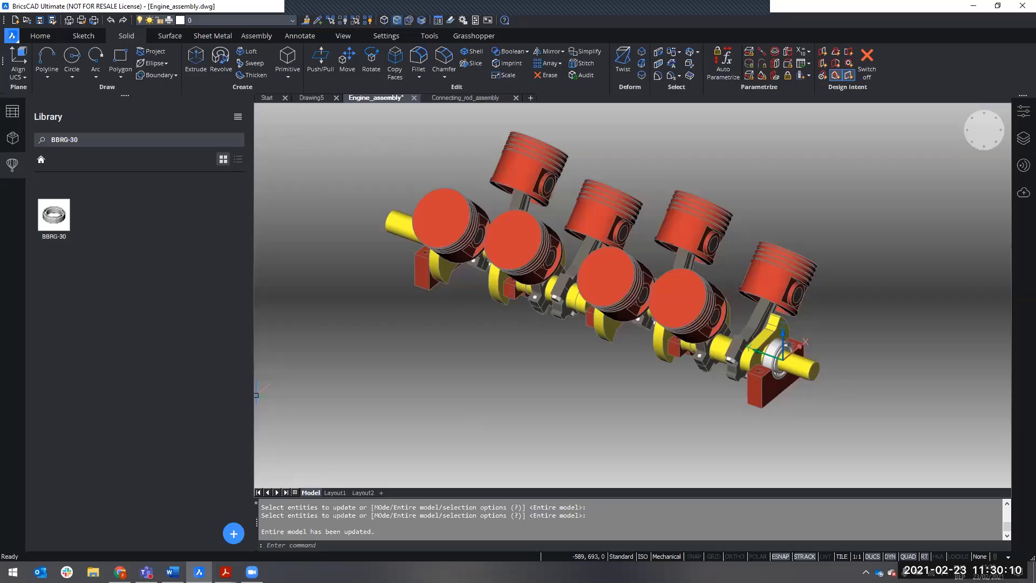
scroll(782, 351, up, 5)
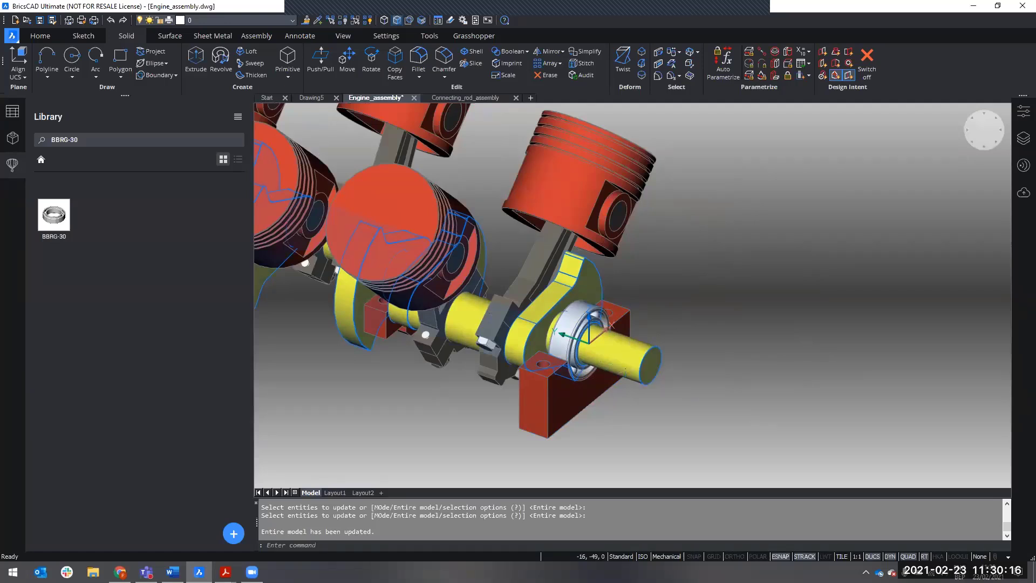
click(624, 369)
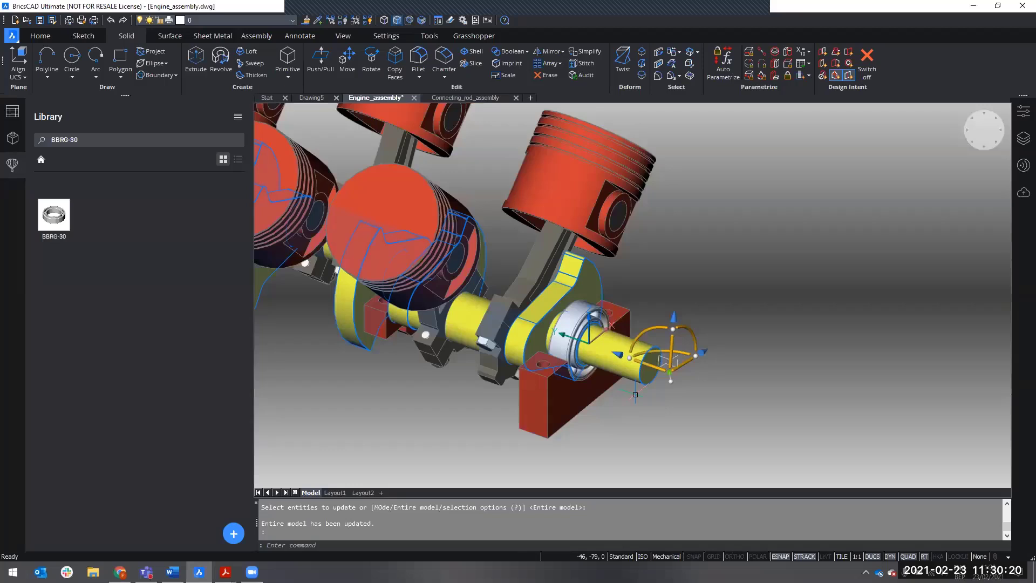
click(689, 328)
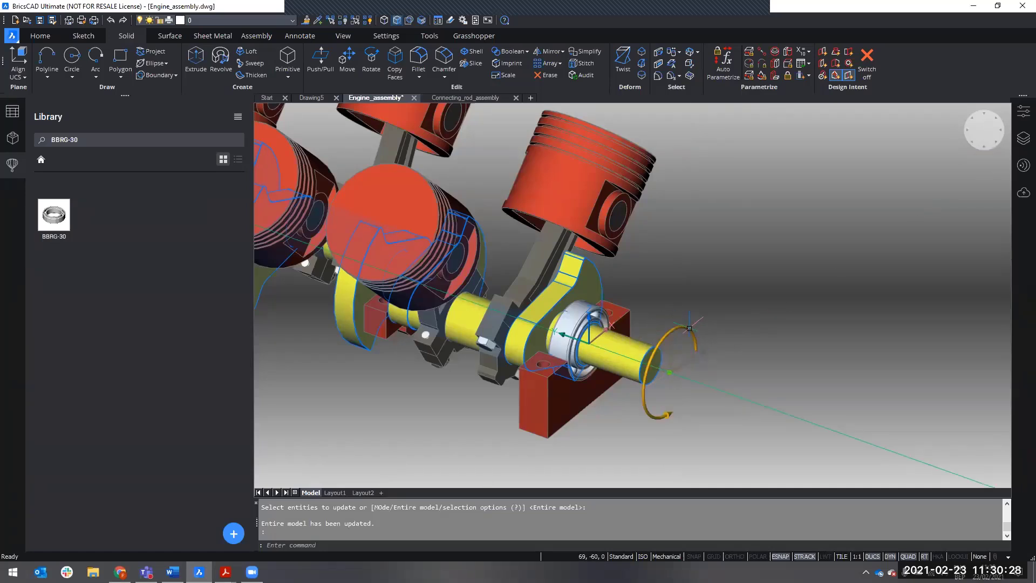
shift+middle_drag(664, 371, 625, 324)
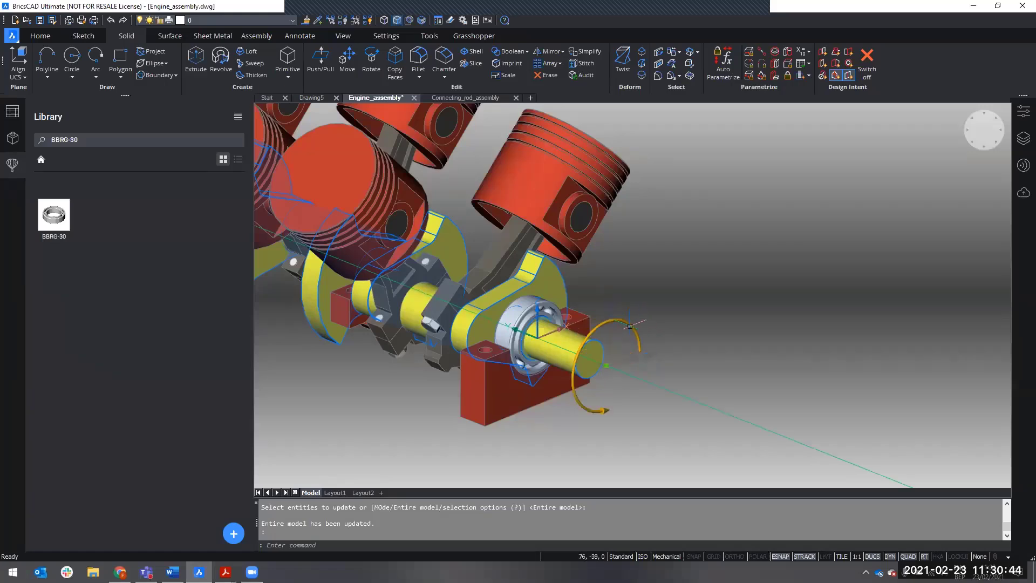
click(629, 326)
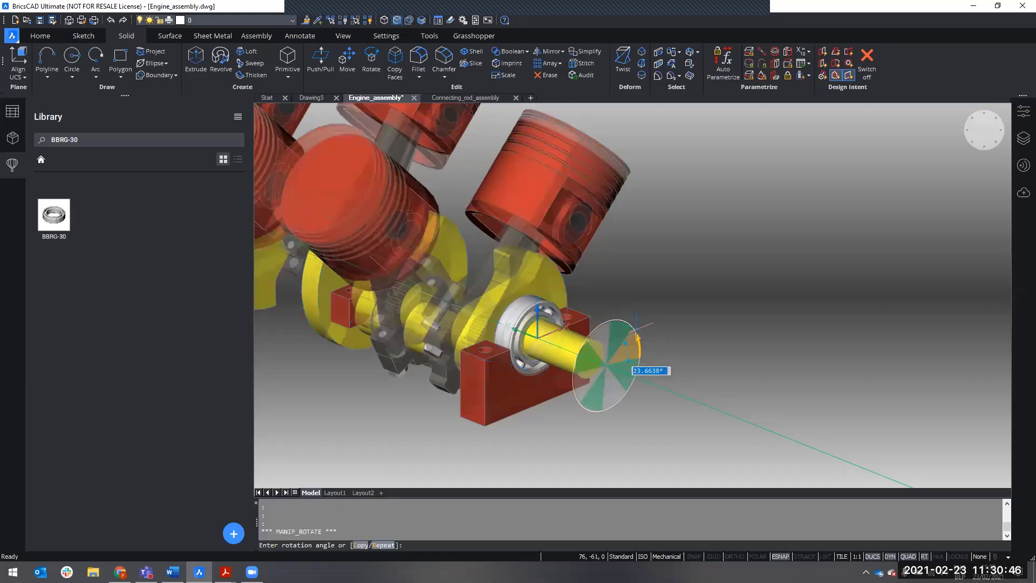
scroll(660, 343, down, 5)
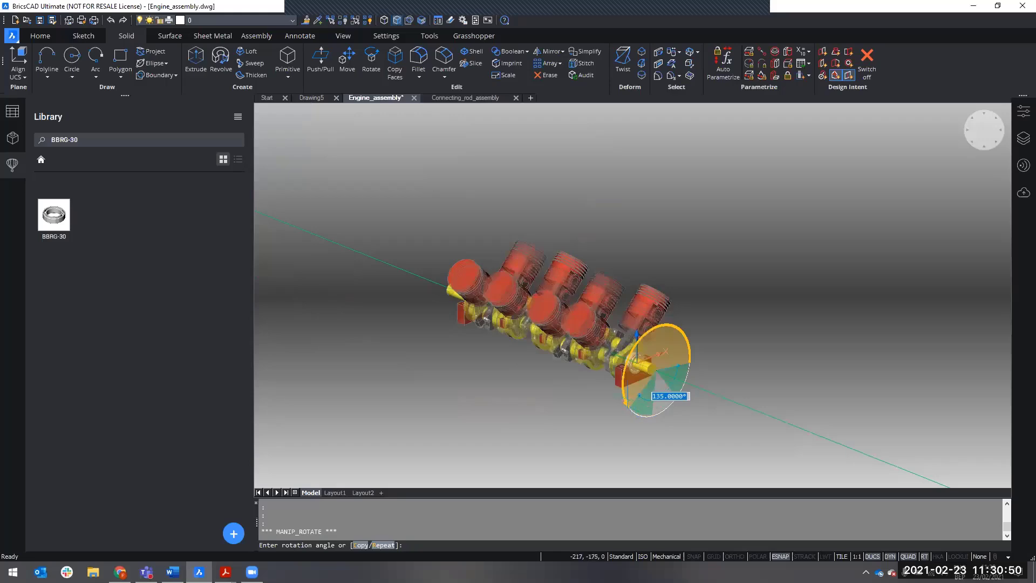
scroll(617, 391, up, 5)
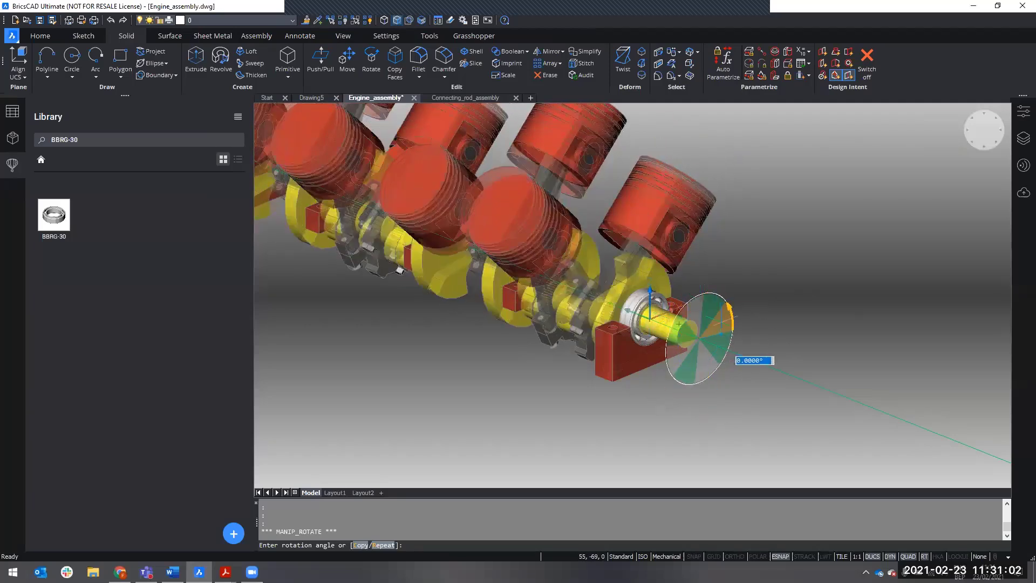
key(Escape)
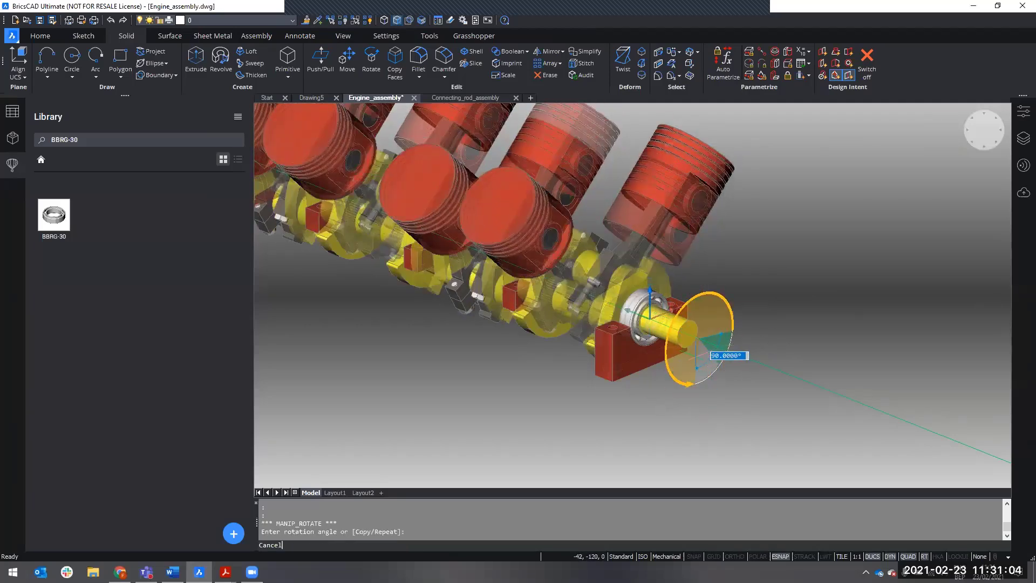
key(Escape)
- Try rotating the crankshaft about the Y axis with the component Rotate command, then cancel it
mouse_move(683, 330)
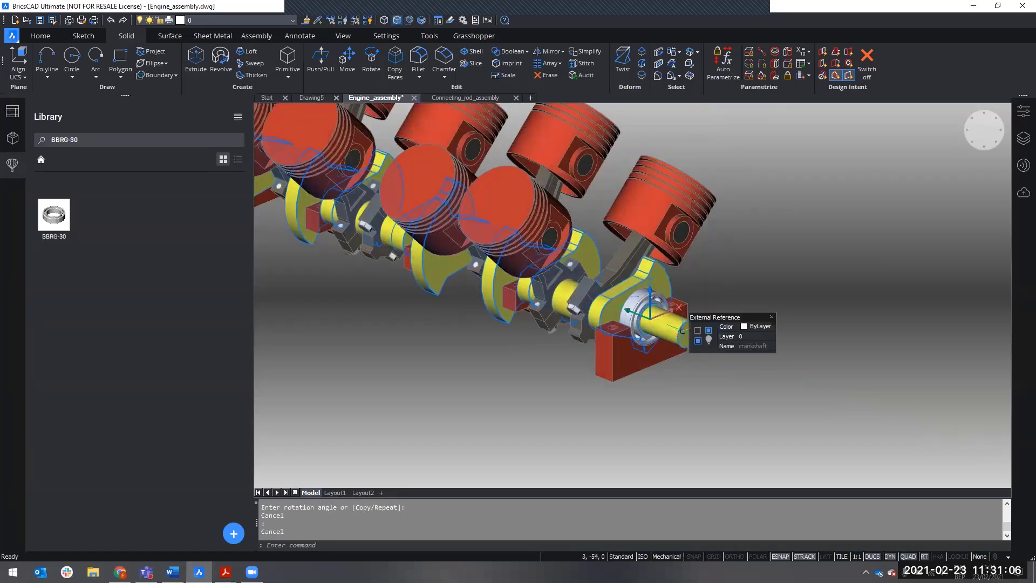
mouse_move(708, 356)
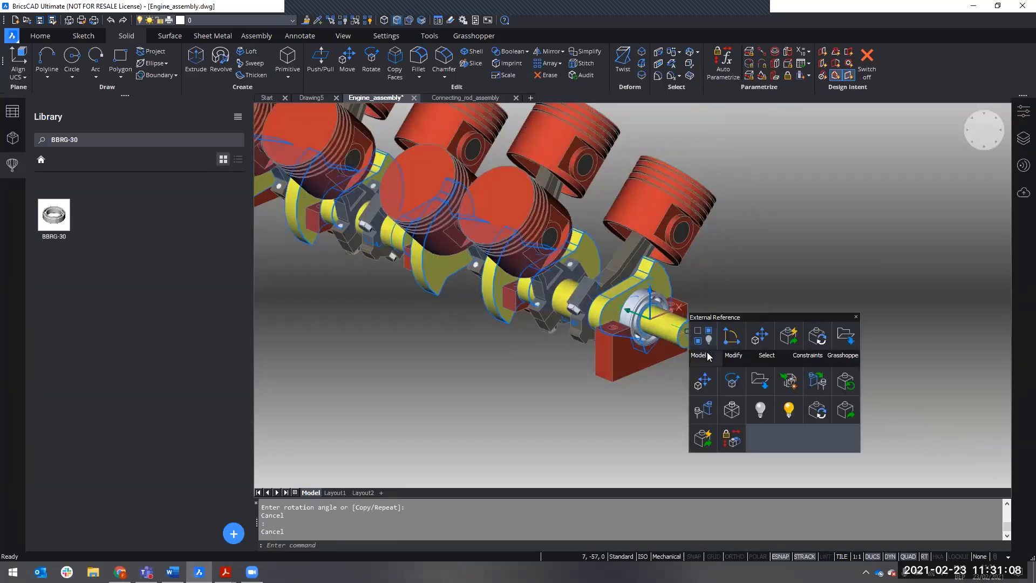
mouse_move(741, 364)
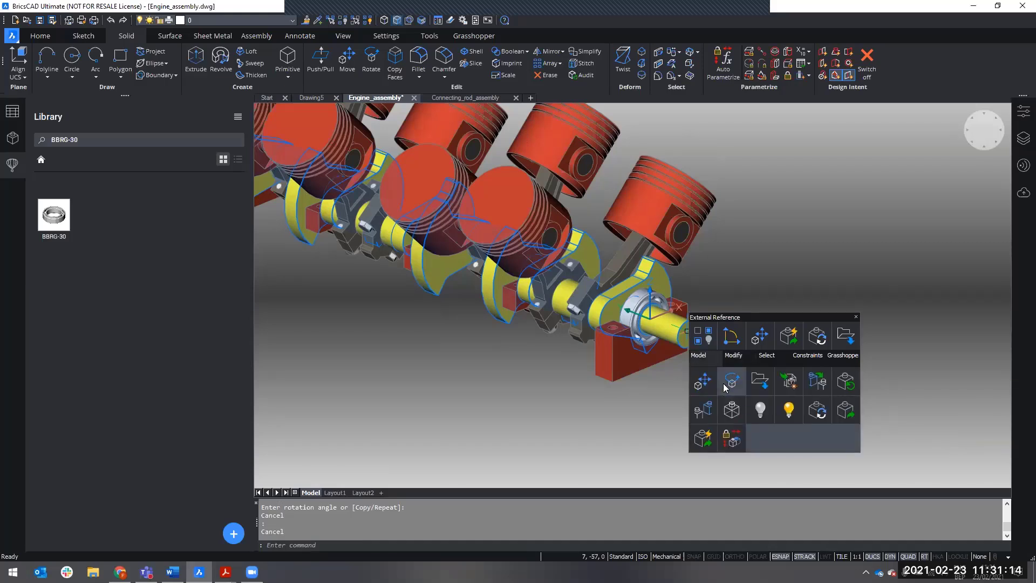
click(723, 384)
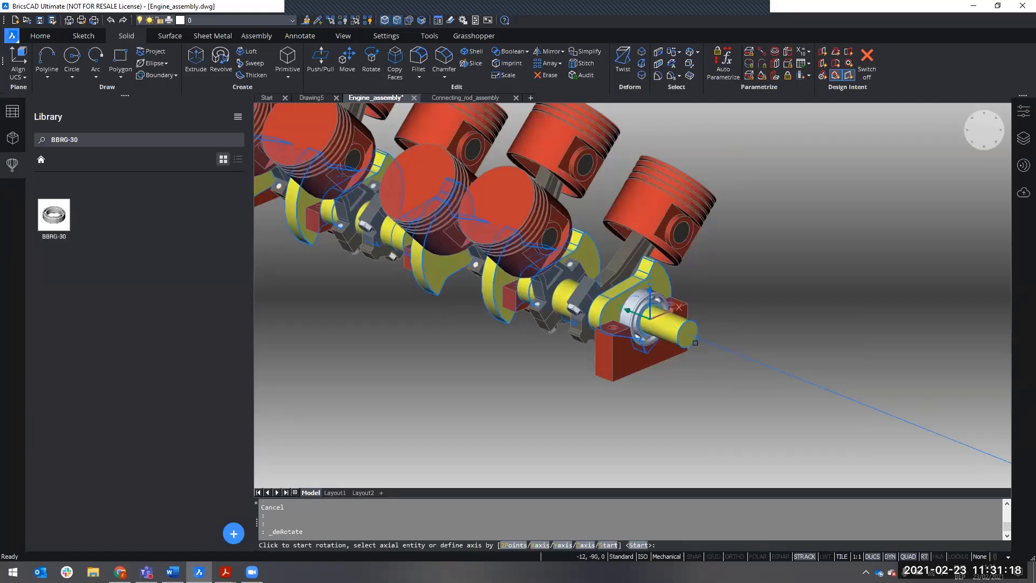
click(561, 545)
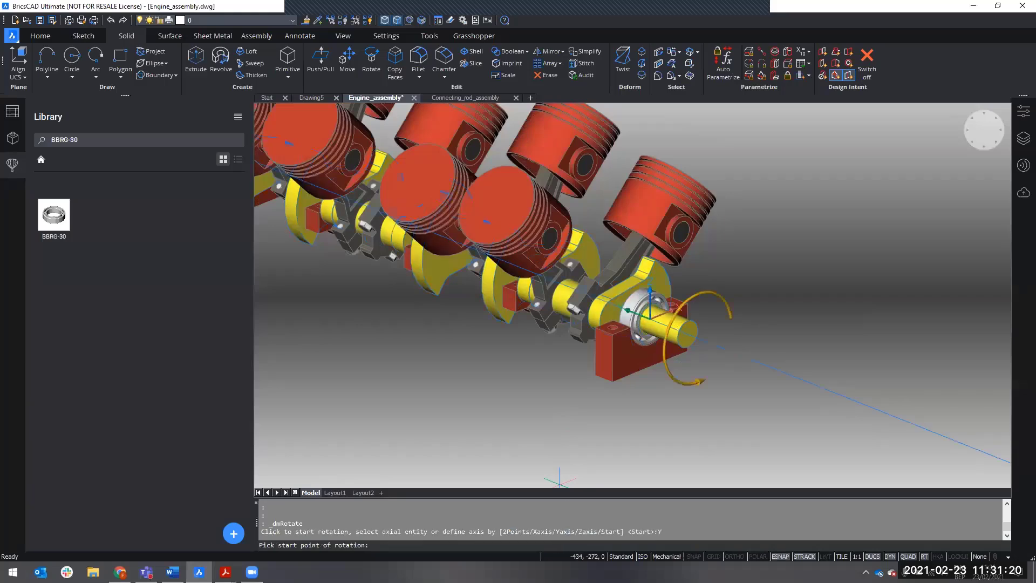
click(672, 399)
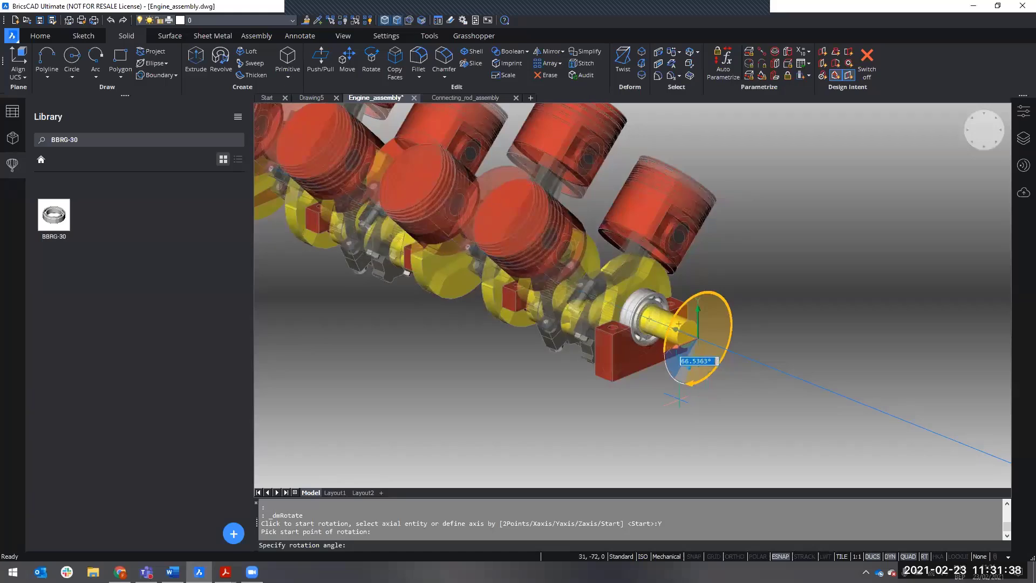
key(Escape)
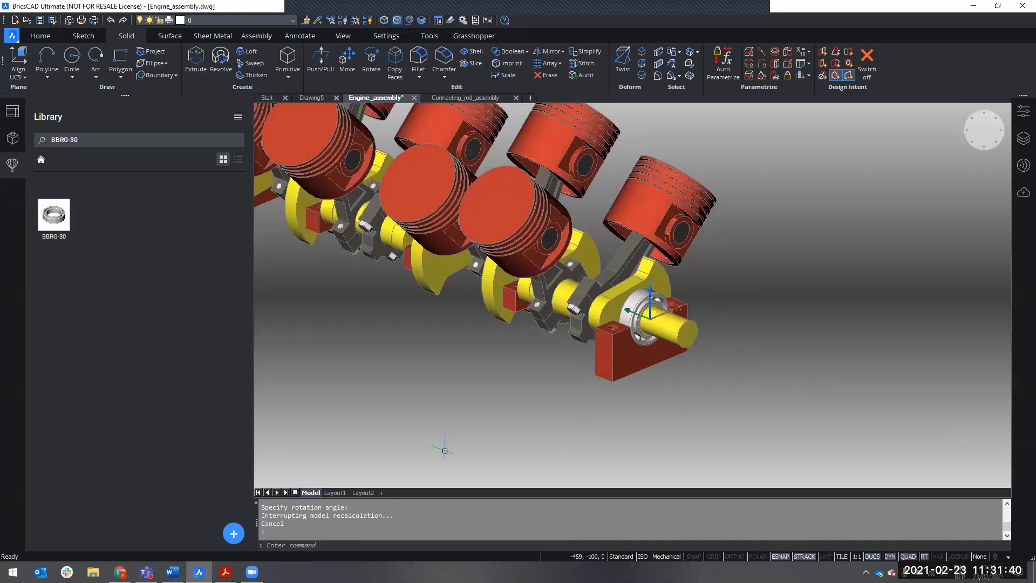
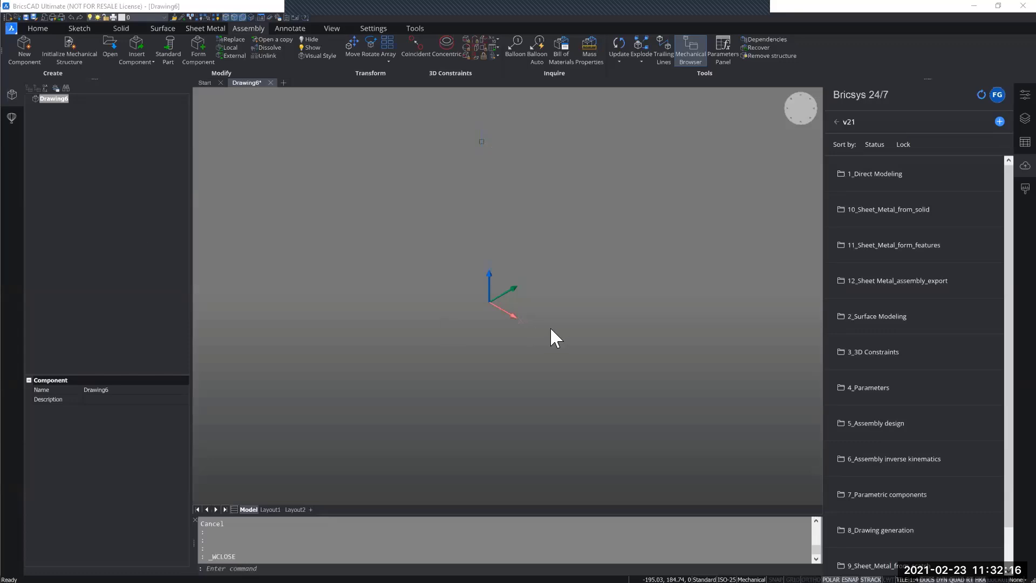
- Switch to the training guide in Acrobat Reader to read the Assembly inverse kinematics instructions, then return to BricsCAD
middle_drag(550, 339, 508, 346)
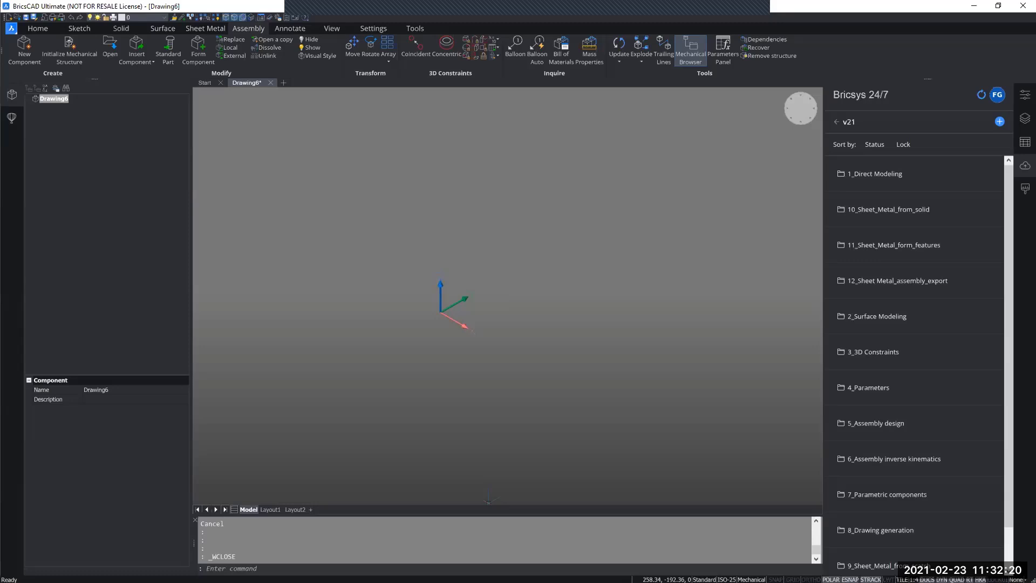
key(alt+Tab)
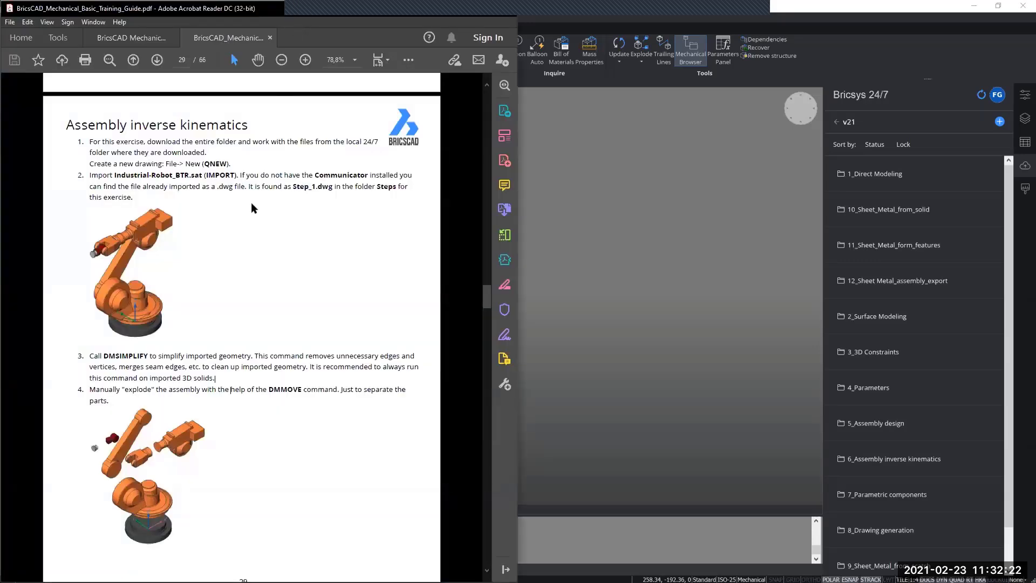
scroll(252, 204, up, 2)
scroll(250, 203, down, 2)
key(alt+Tab)
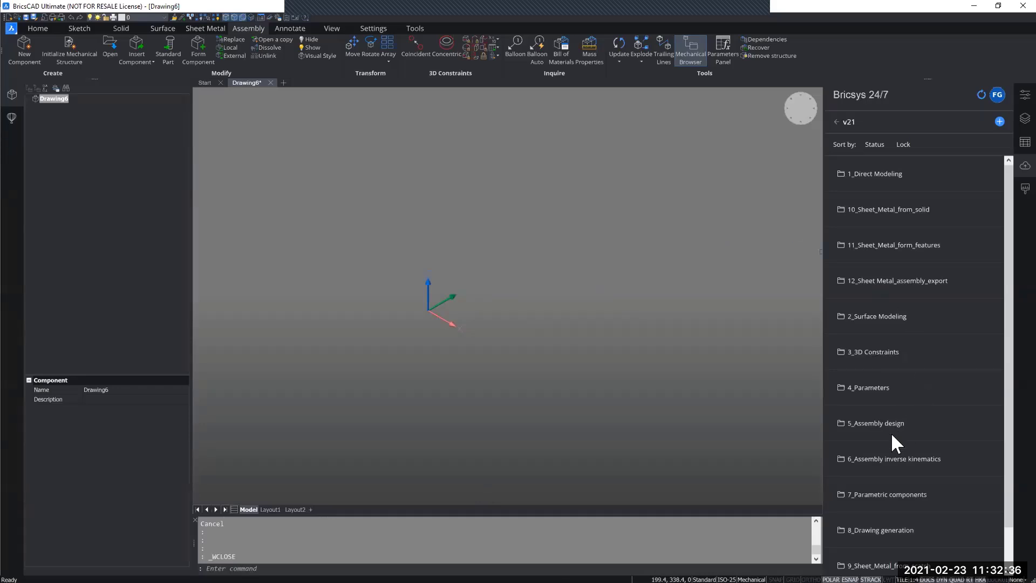
- Start downloading the 6_Assembly inverse kinematics folder from Bricsys 24/7, but decline to overwrite the local copies
scroll(888, 430, down, 1)
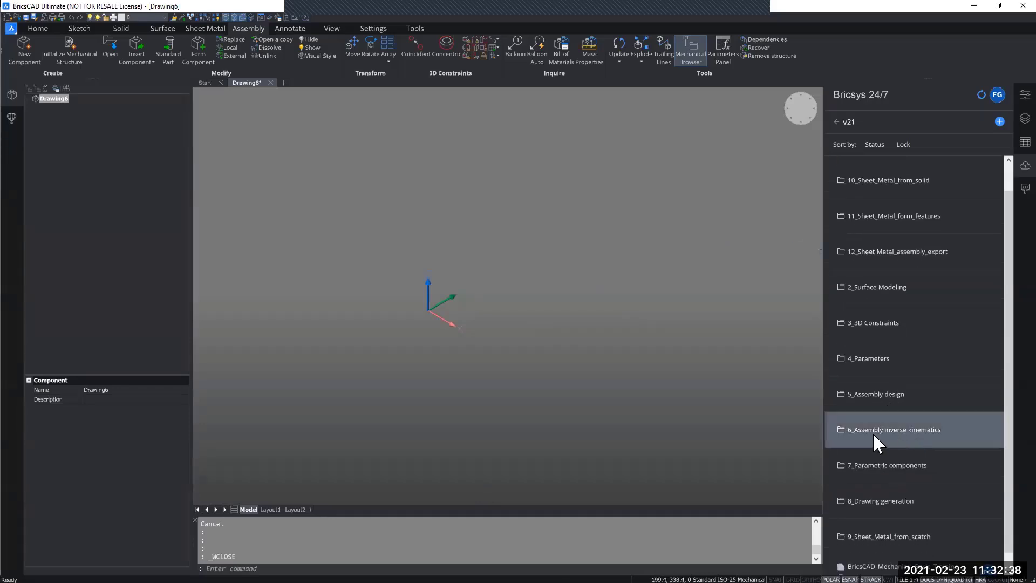
right_click(890, 432)
click(911, 436)
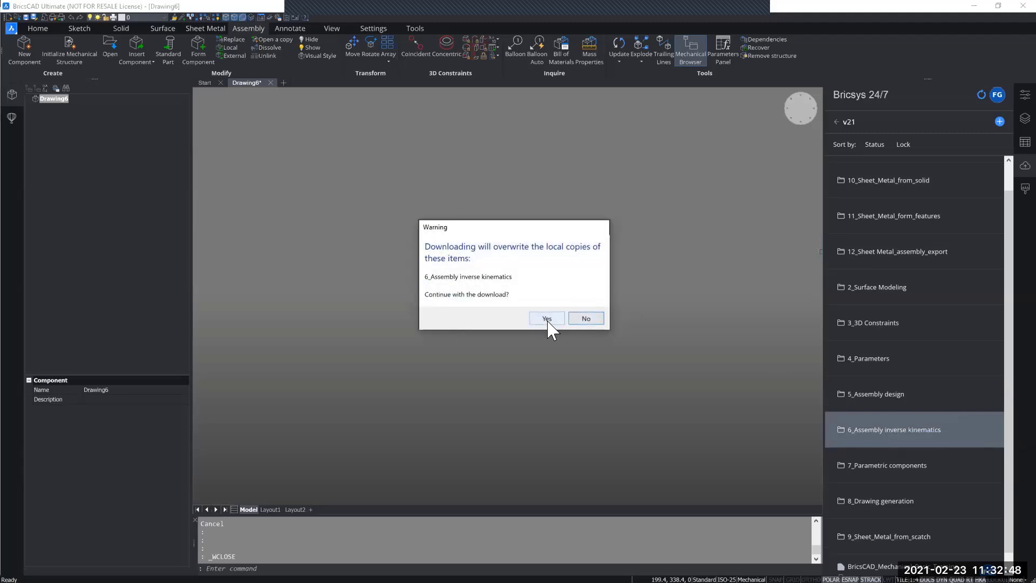
click(585, 318)
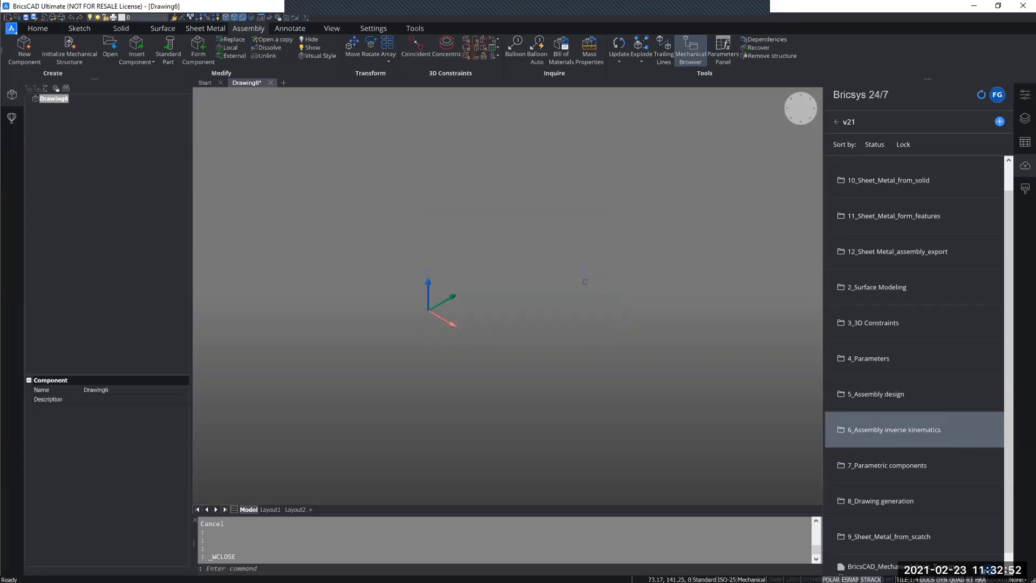
- Open the program settings and locate the cloud download path among the Bricsys 24/7 program options
text(SETTINGS)
key(Return)
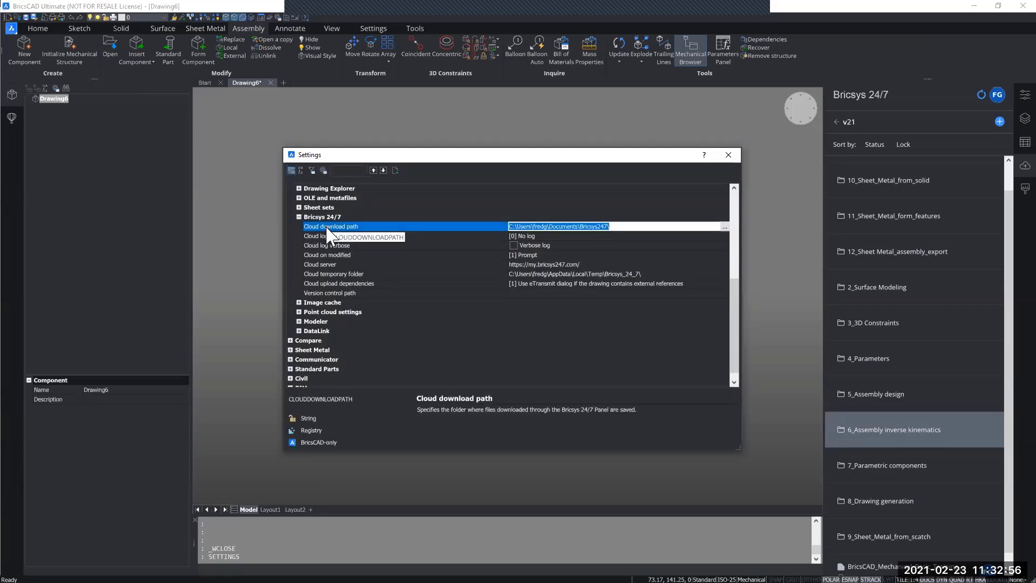
scroll(327, 226, up, 7)
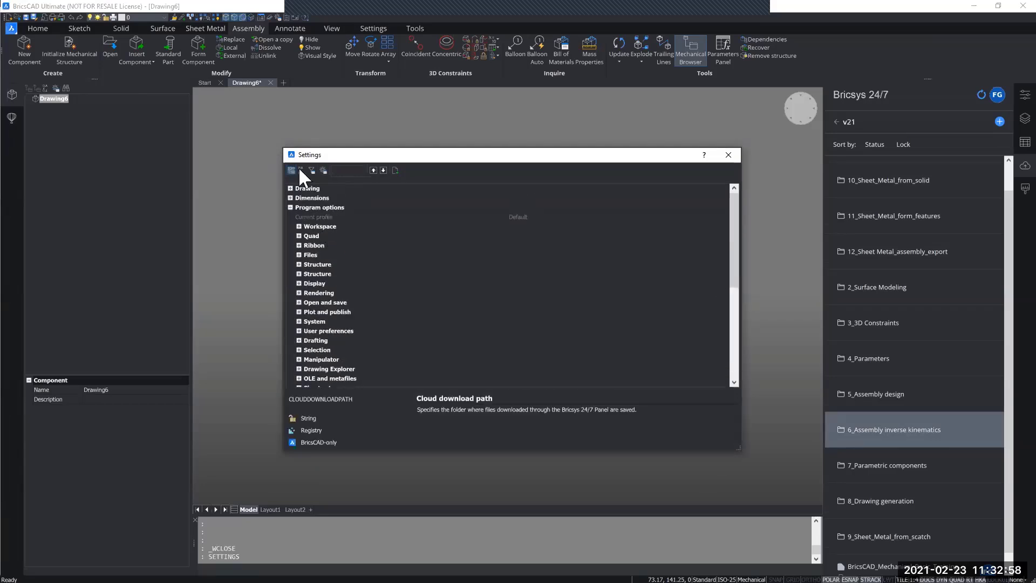
click(312, 206)
scroll(325, 255, down, 7)
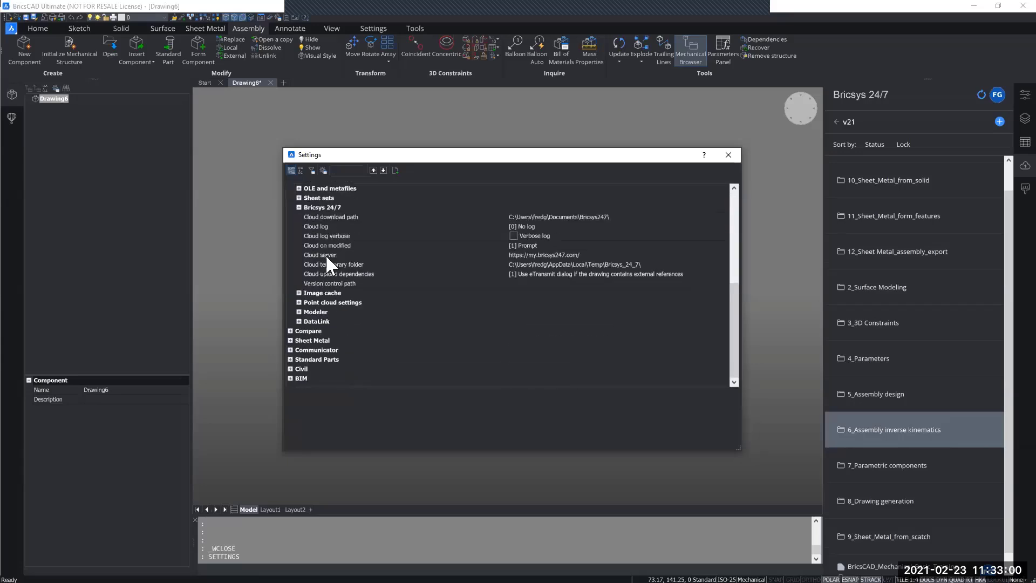
- Check the cloud download path, close the settings, and browse to the Steps subfolder of 6_Assembly inverse kinematics on Bricsys 24/7
click(621, 216)
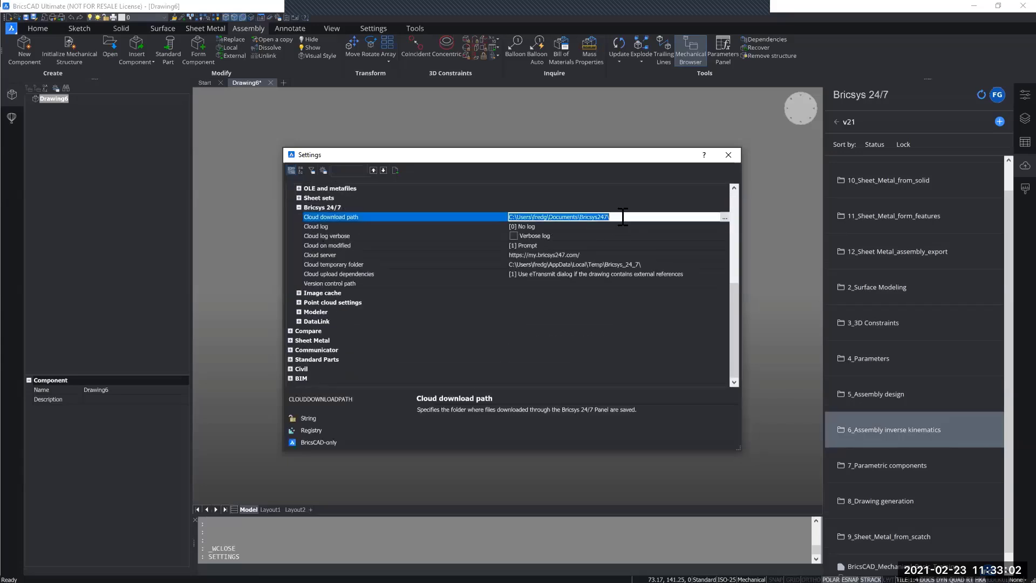
click(727, 156)
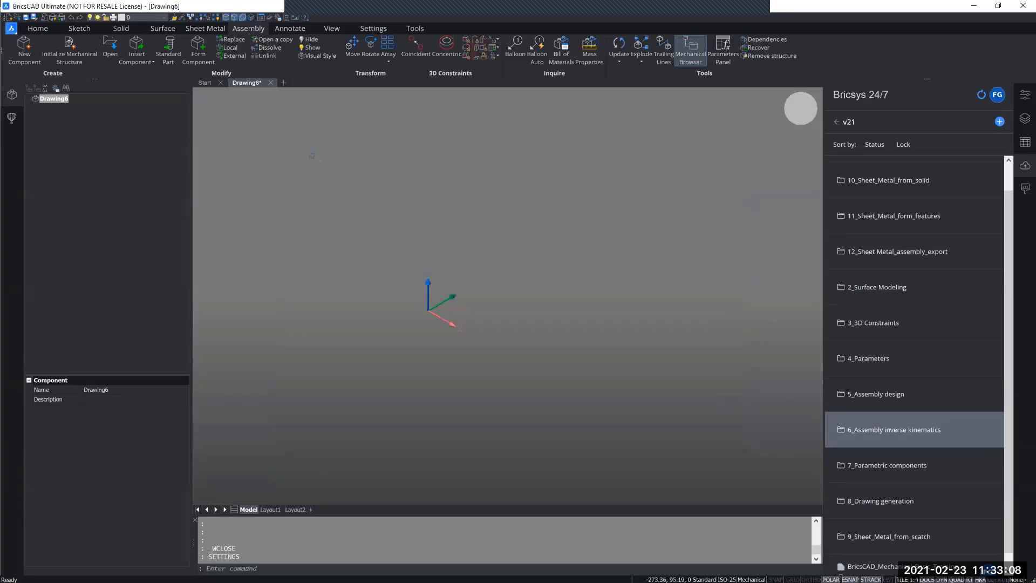
click(885, 418)
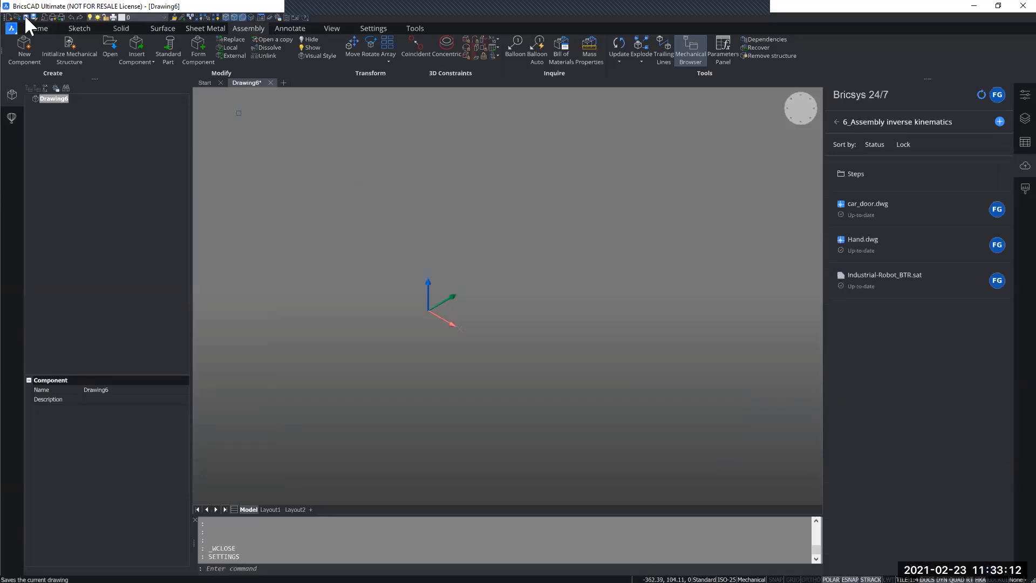
click(12, 28)
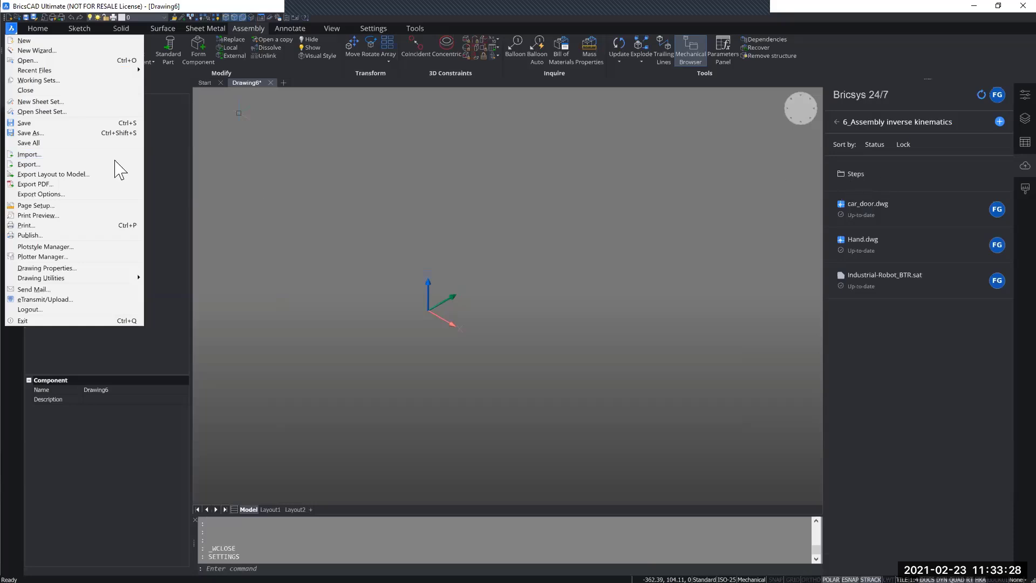
click(962, 375)
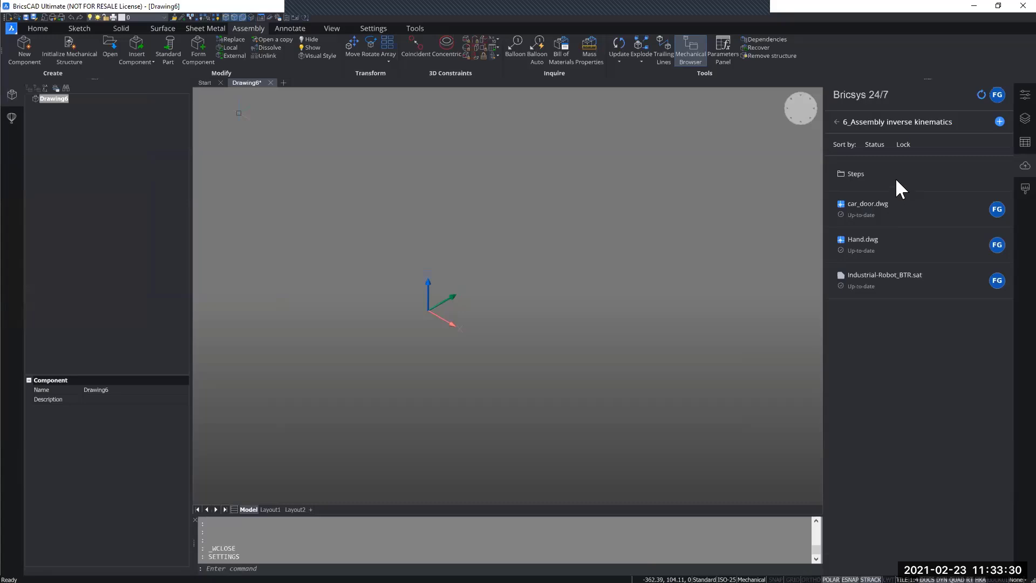
click(895, 180)
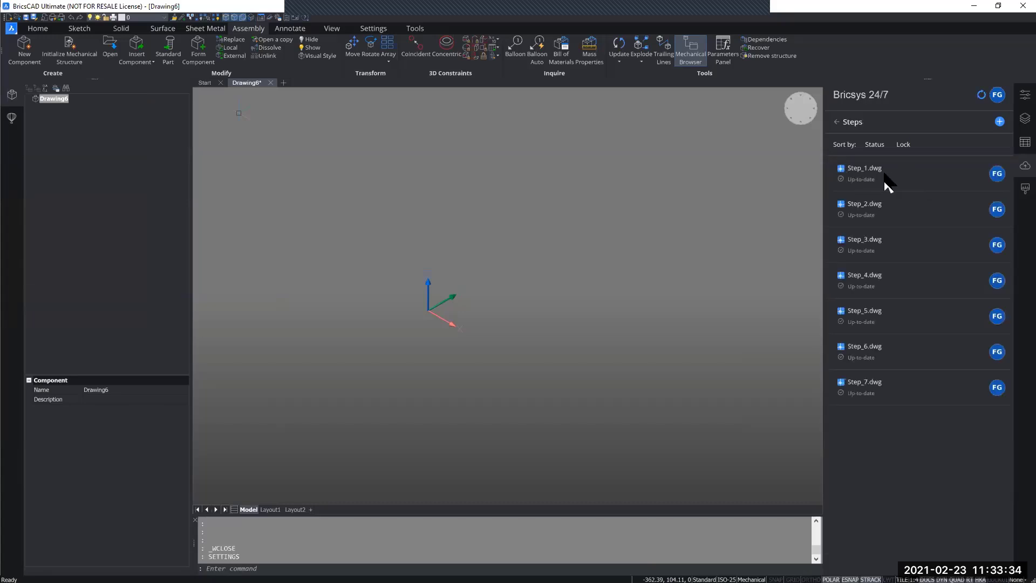
- Try importing a model file, and close the imported 3_Support de Commande 841 drawing
click(10, 30)
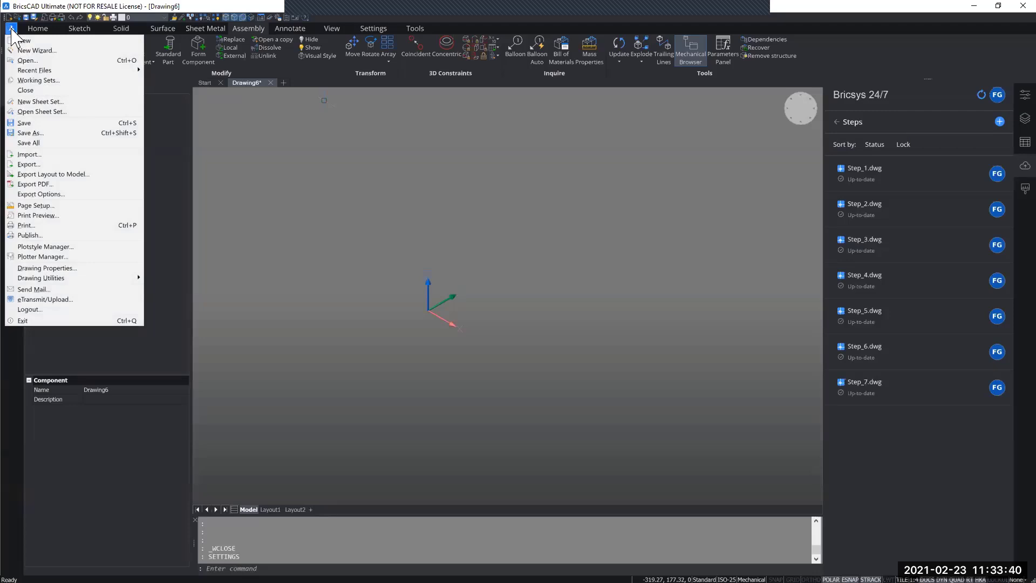
click(27, 153)
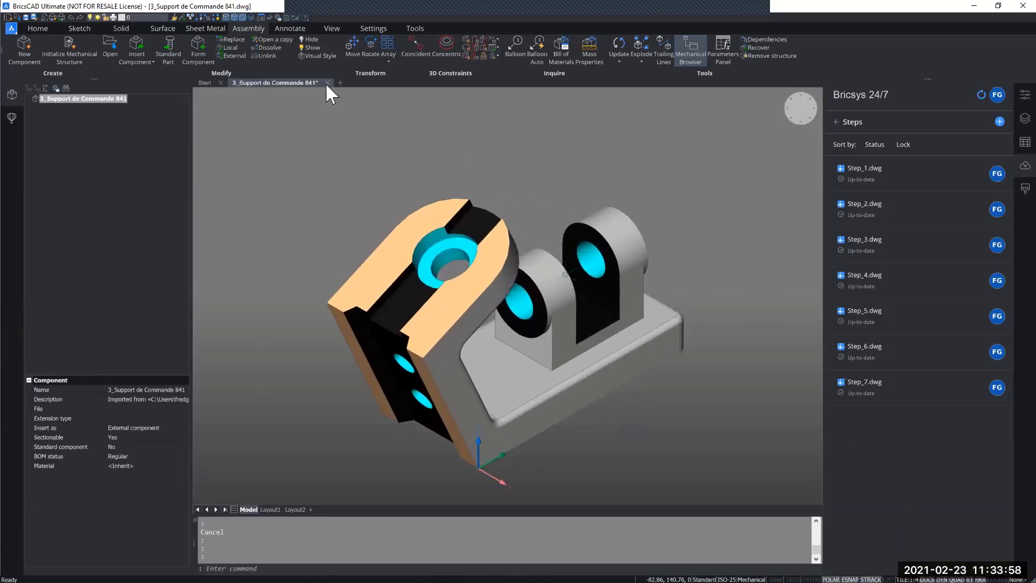
click(326, 83)
click(540, 297)
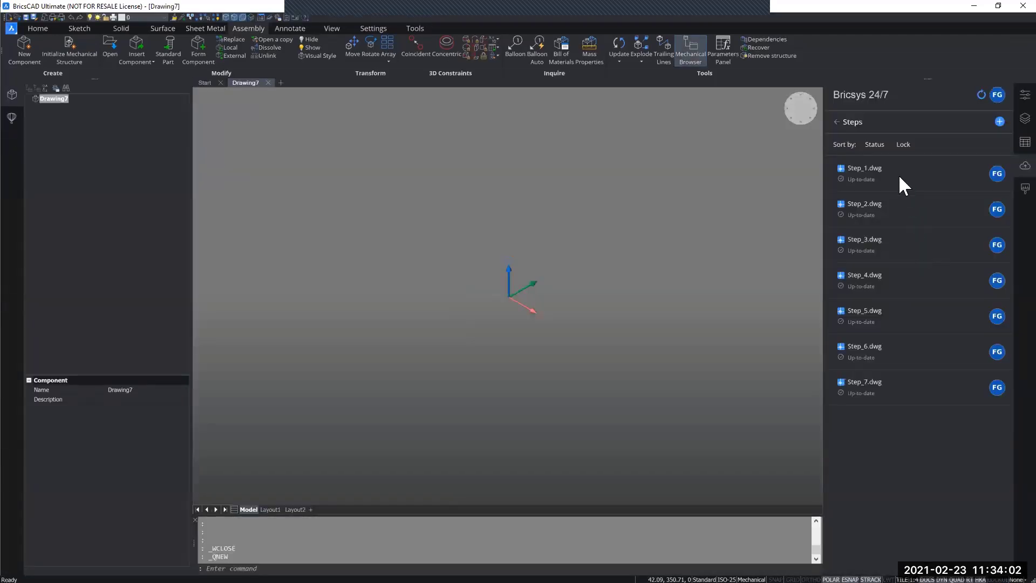
- Open Step_1.dwg from the Bricsys 24/7 Steps folder
double_click(895, 170)
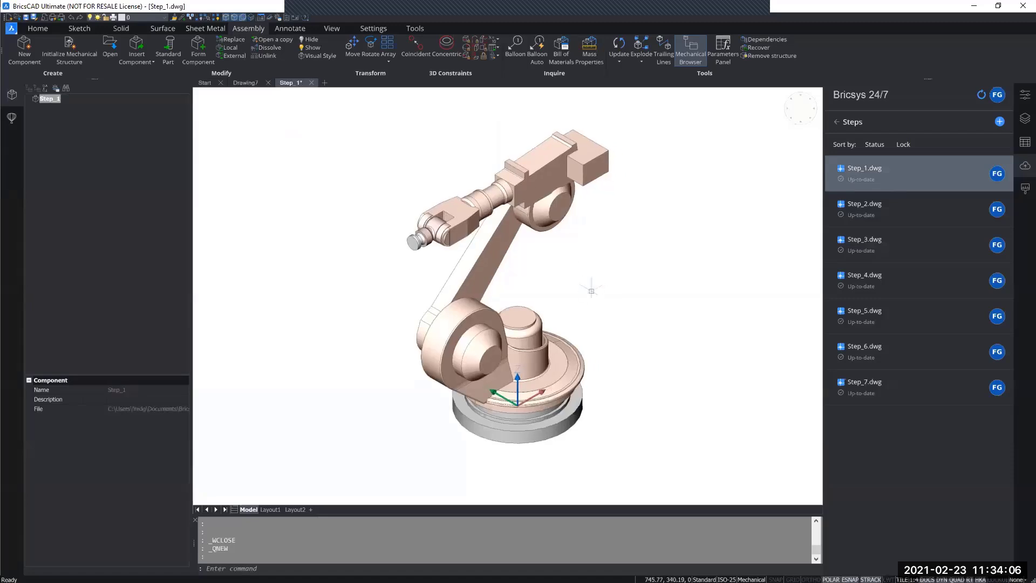
key(Escape)
key(Escape)
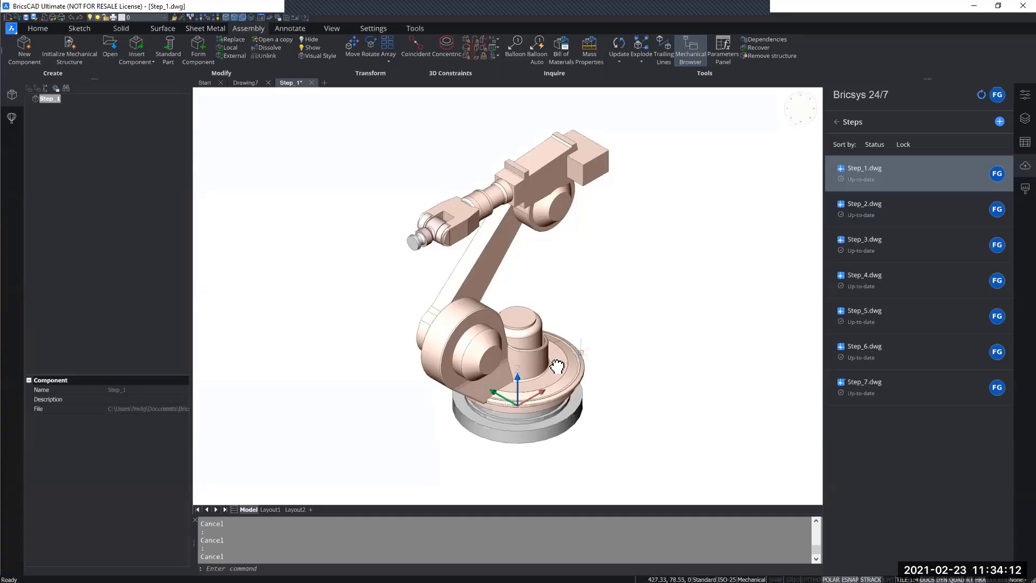
- Examine the faces and edges around the robot arm's upper joint from several sides
middle_drag(557, 366, 517, 386)
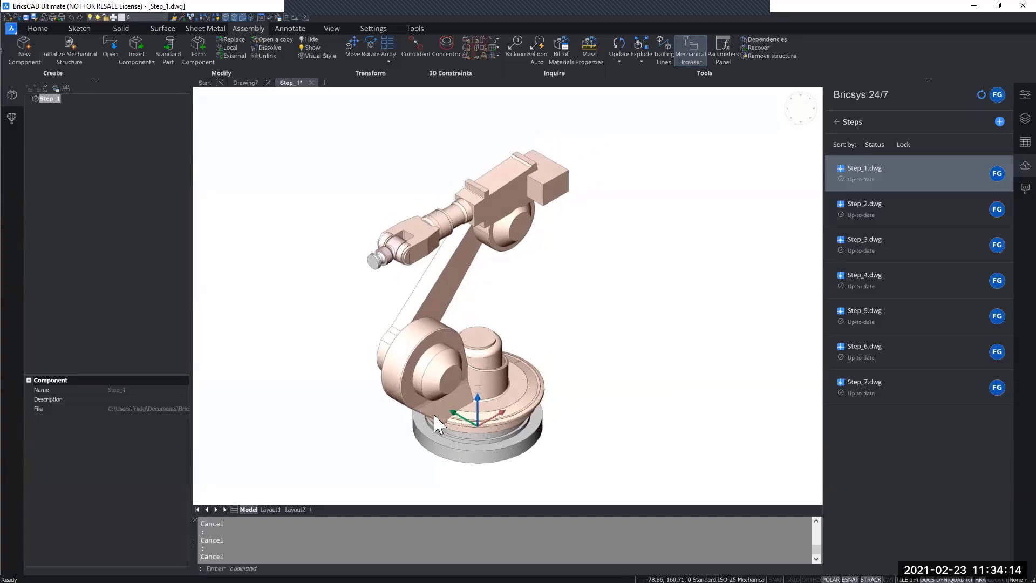
shift+middle_drag(433, 422, 458, 371)
scroll(490, 289, up, 10)
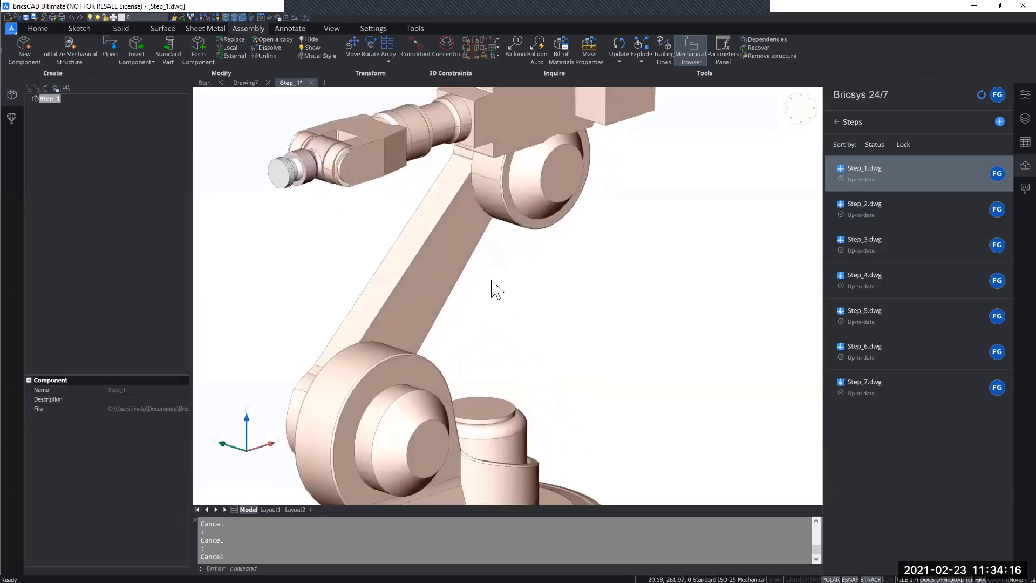
scroll(473, 247, up, 2)
scroll(477, 281, up, 3)
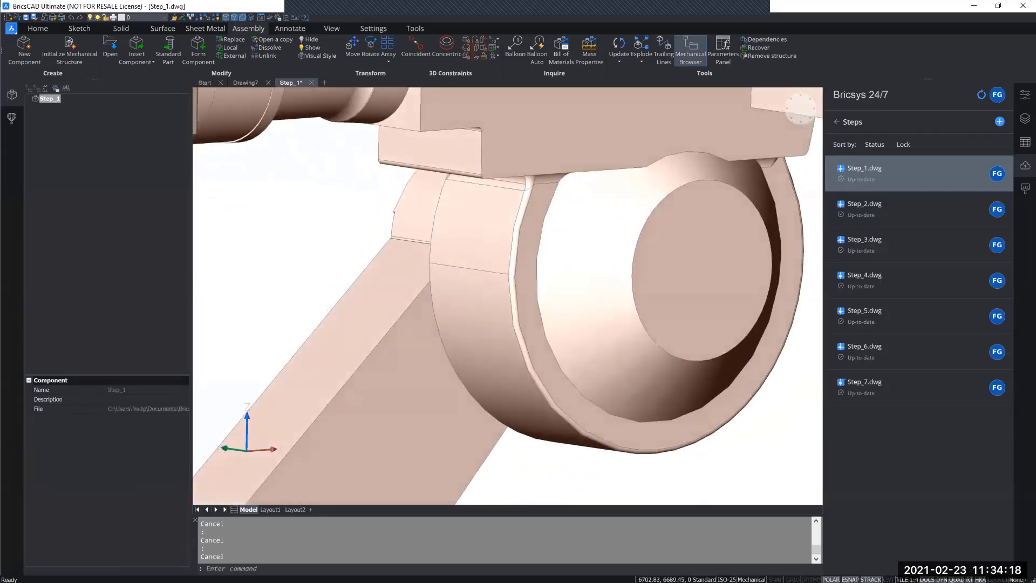
shift+middle_drag(473, 317, 552, 291)
scroll(587, 345, down, 6)
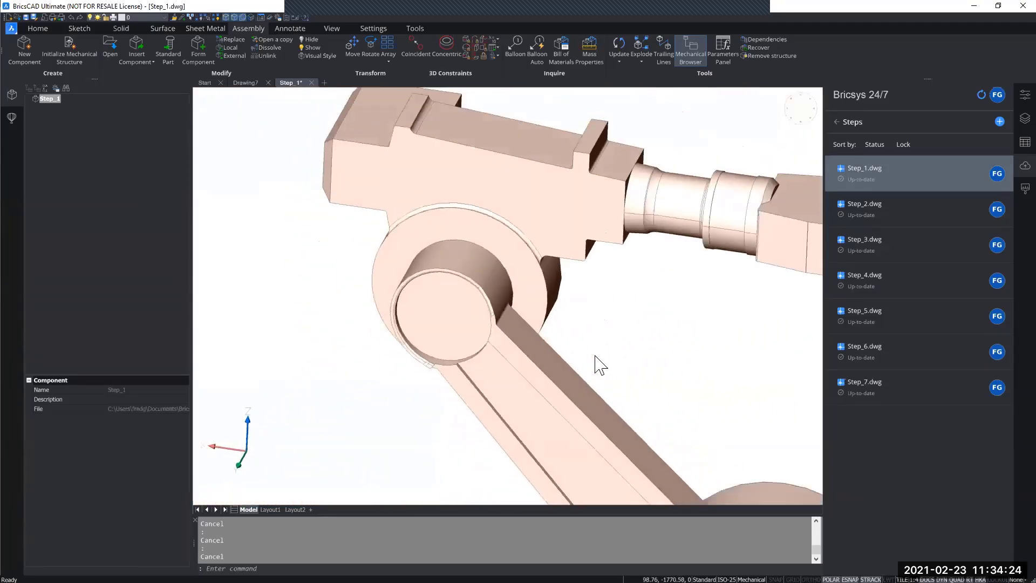
shift+middle_drag(595, 356, 610, 426)
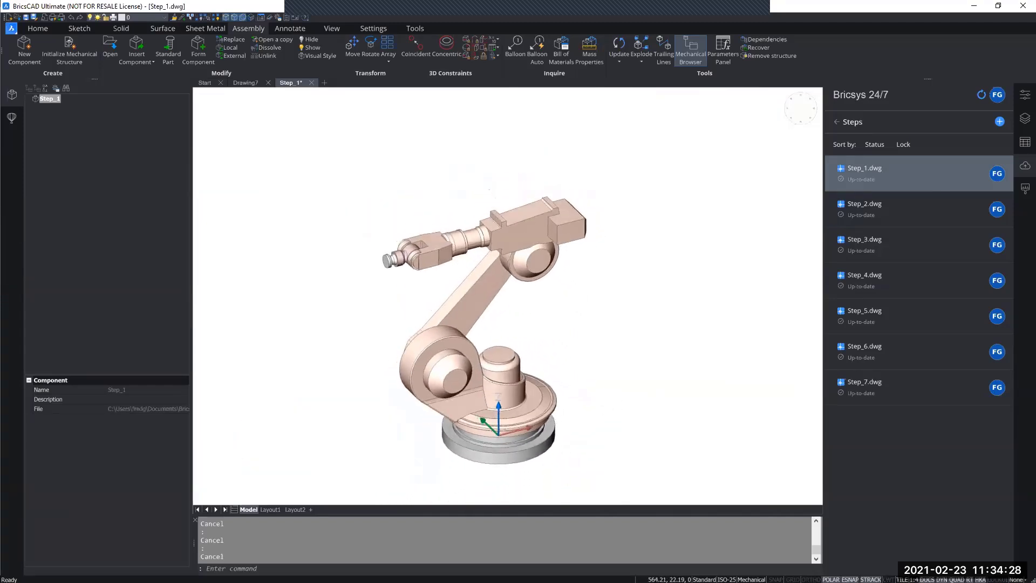
- Simplify the geometry and topology of the entire robot model with DMSIMPLIFY
text(DMSIMPL)
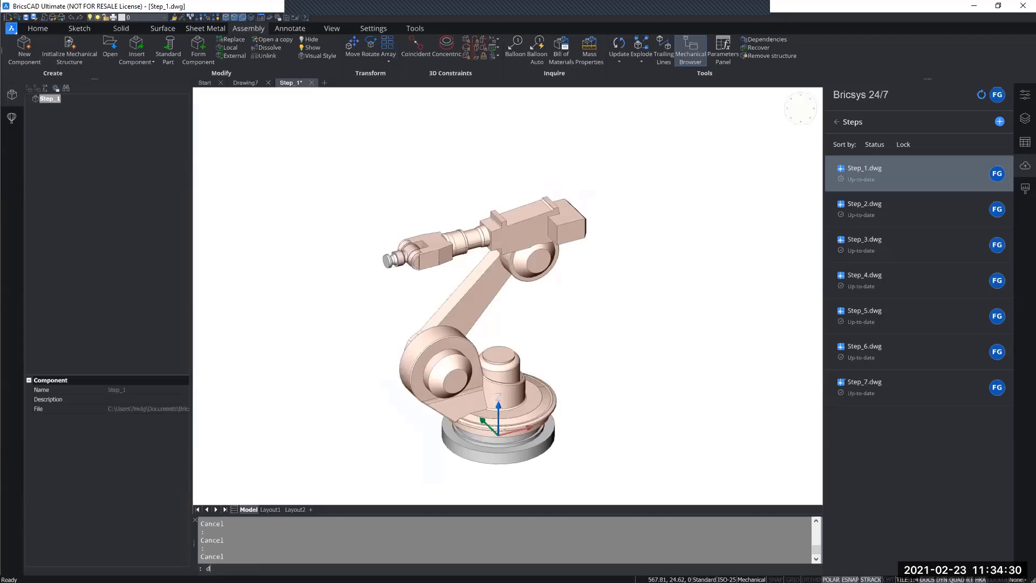
text(IFY)
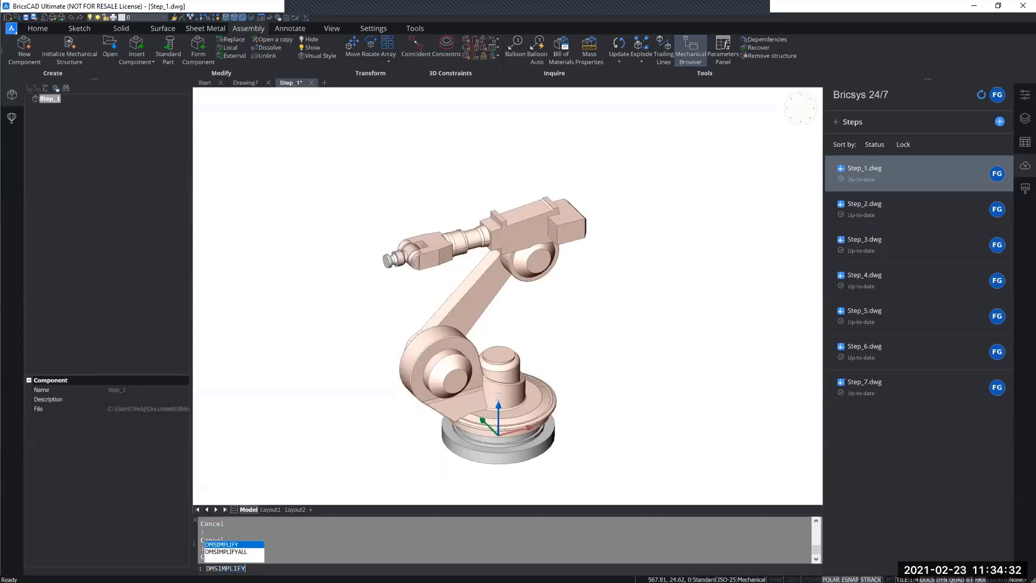
key(Return)
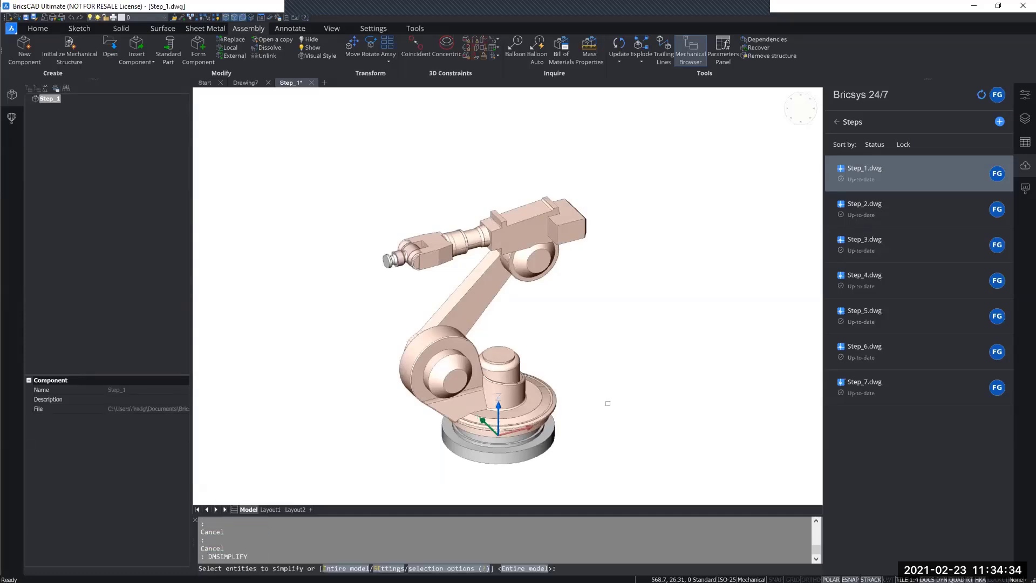
key(Return)
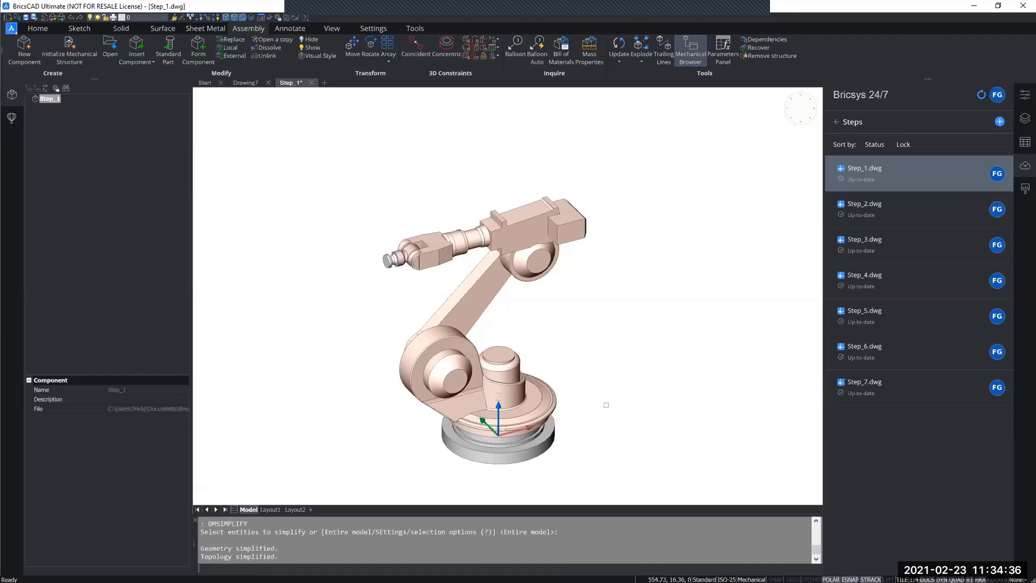
- Inspect the simplified robot up close at the upper joint and as a whole
scroll(510, 261, up, 10)
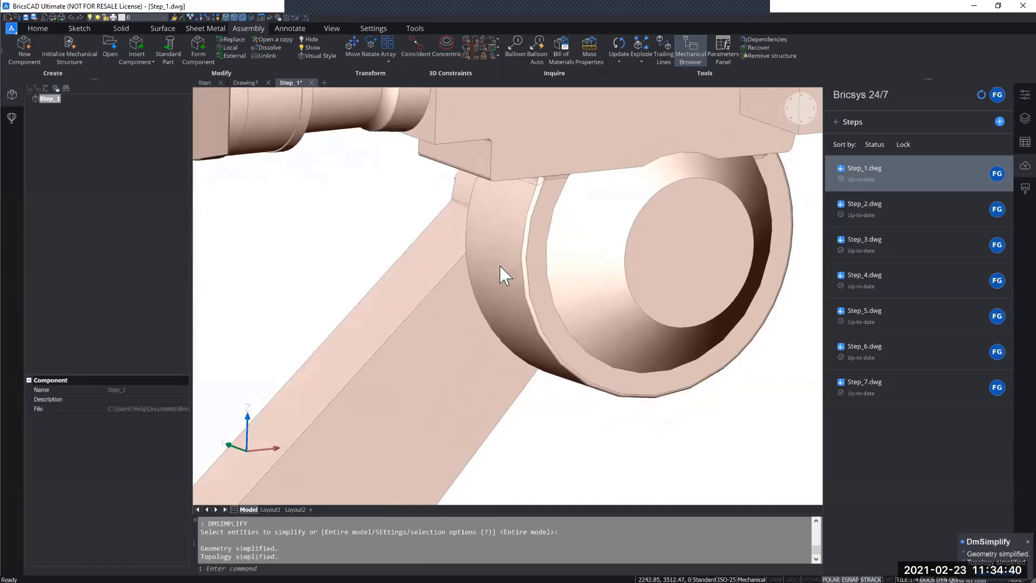
shift+middle_drag(500, 265, 502, 214)
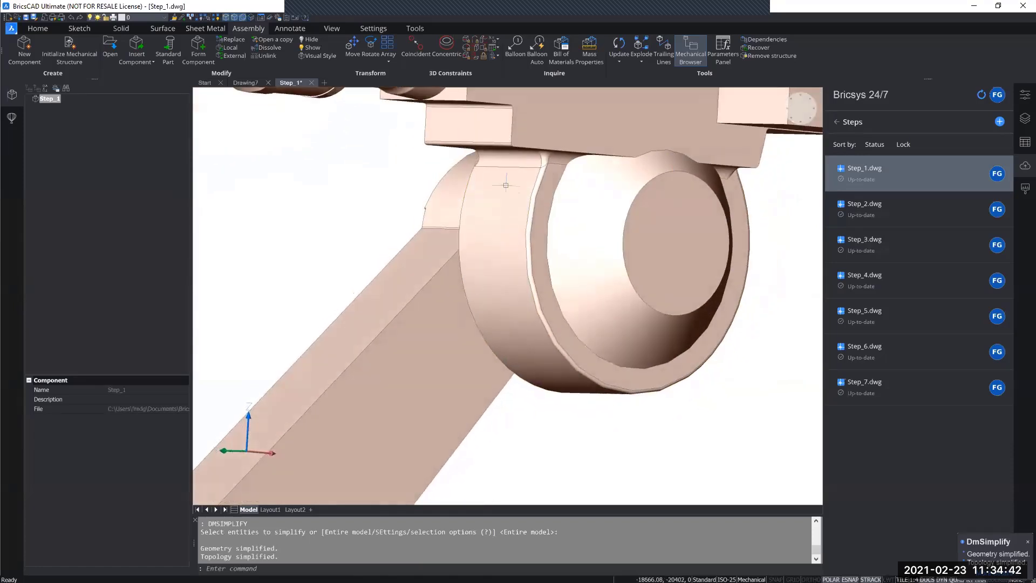
shift+middle_drag(507, 302, 572, 248)
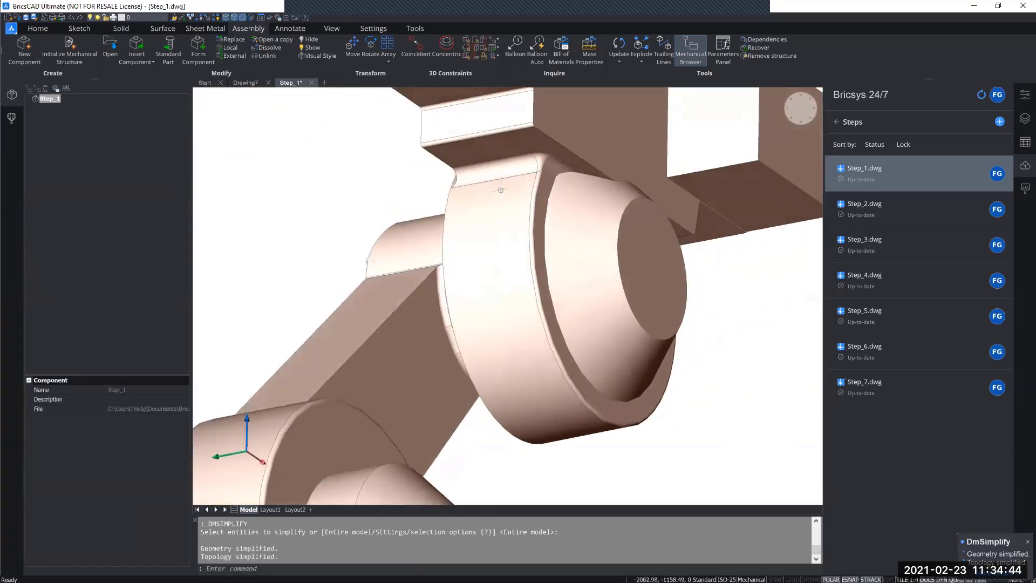
shift+middle_drag(492, 205, 507, 402)
scroll(512, 411, down, 6)
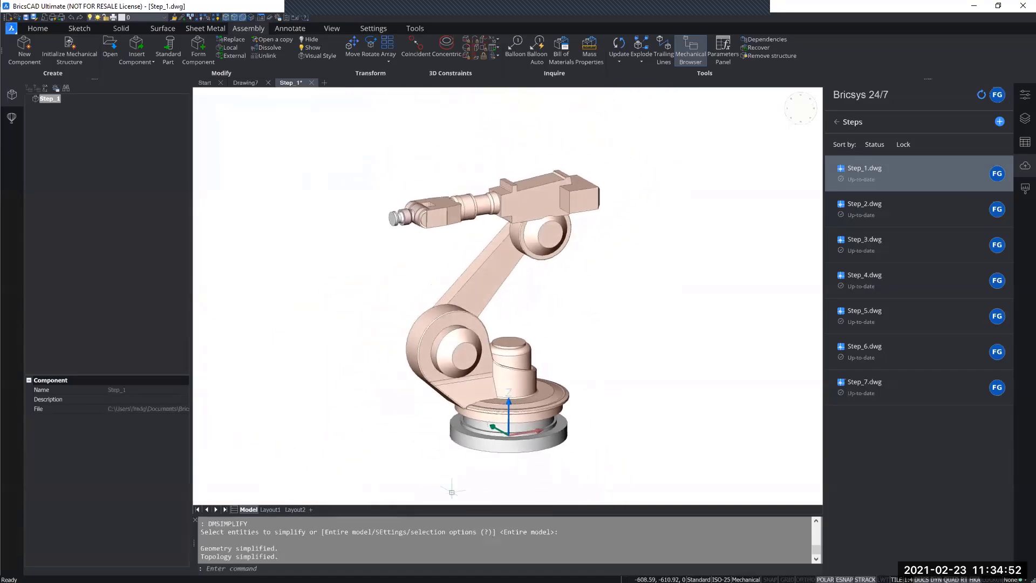
scroll(625, 288, down, 2)
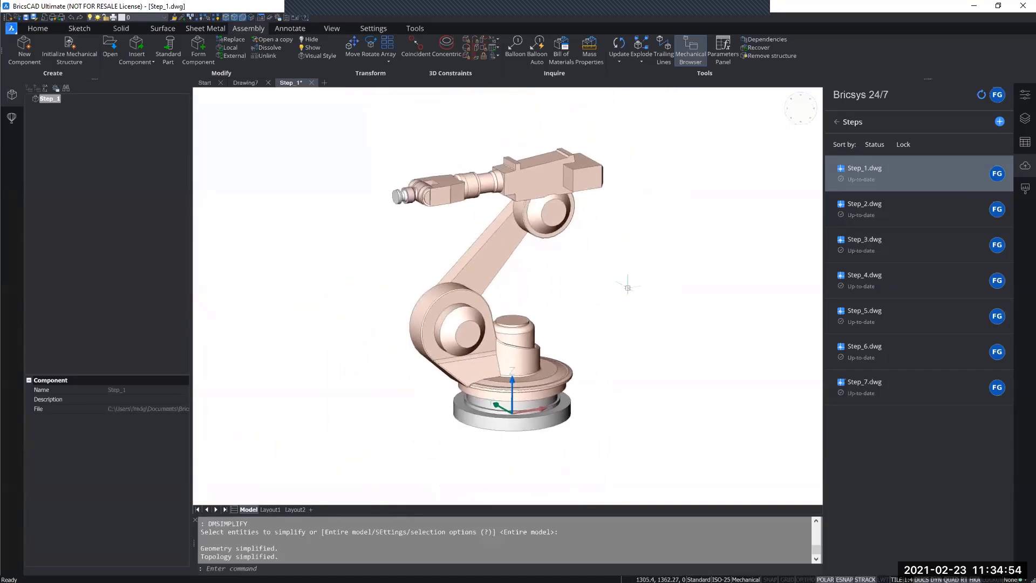
shift+middle_drag(597, 271, 602, 276)
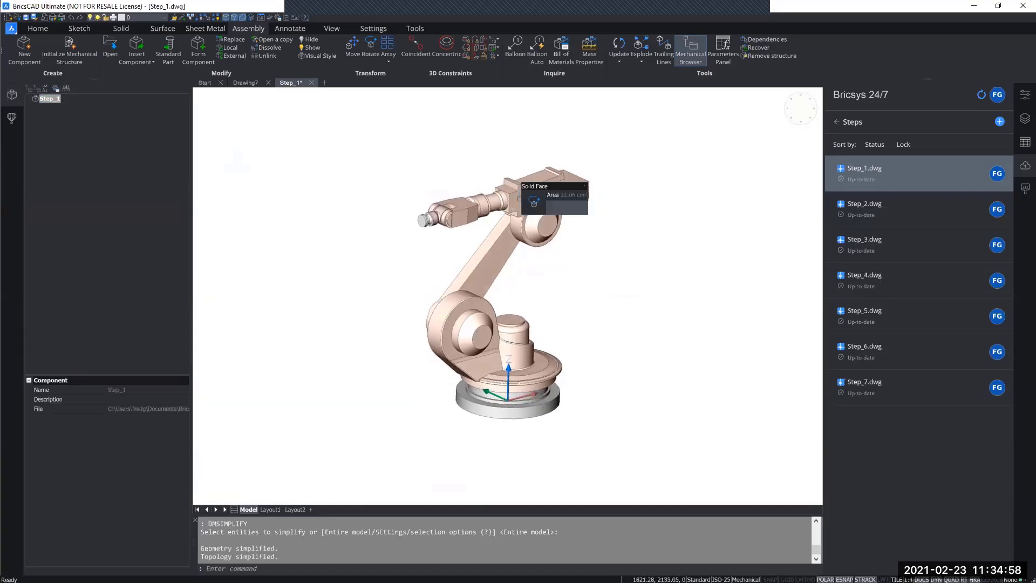
key(Escape)
key(Escape)
key(Escape)
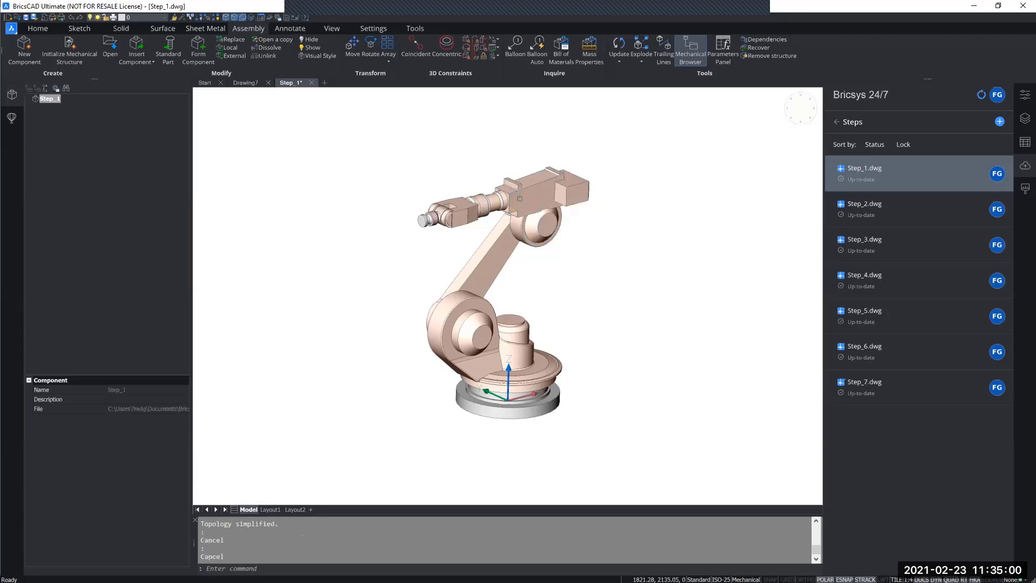
shift+middle_drag(601, 282, 602, 300)
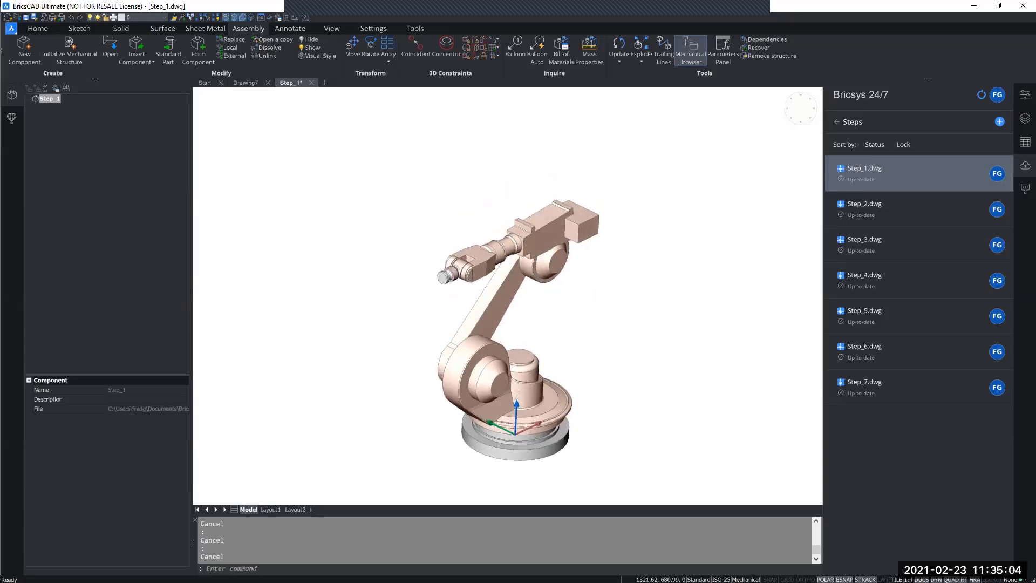
key(Escape)
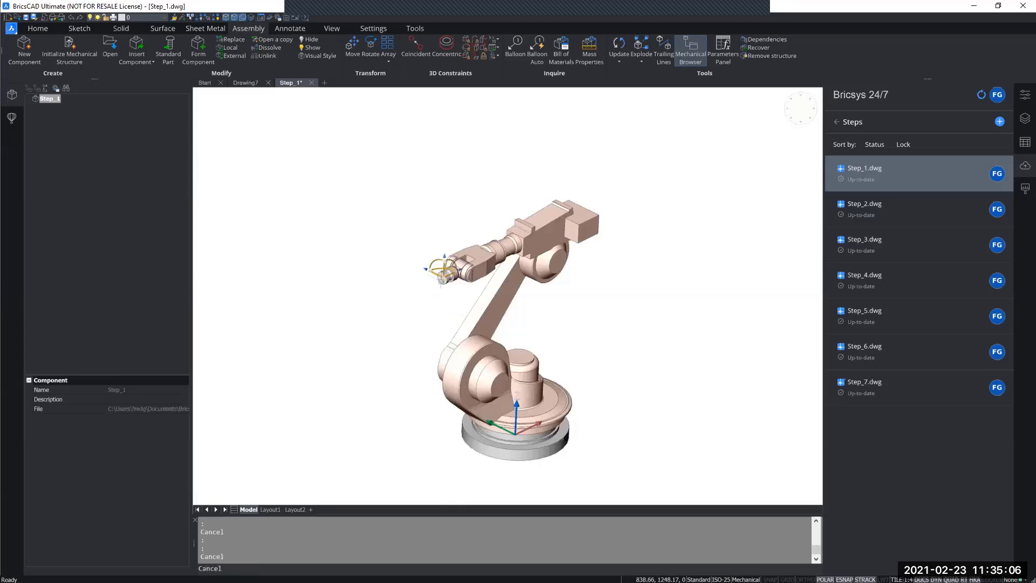
- Move the gray end flange along its axis, well clear of the robot's wrist
scroll(441, 271, up, 3)
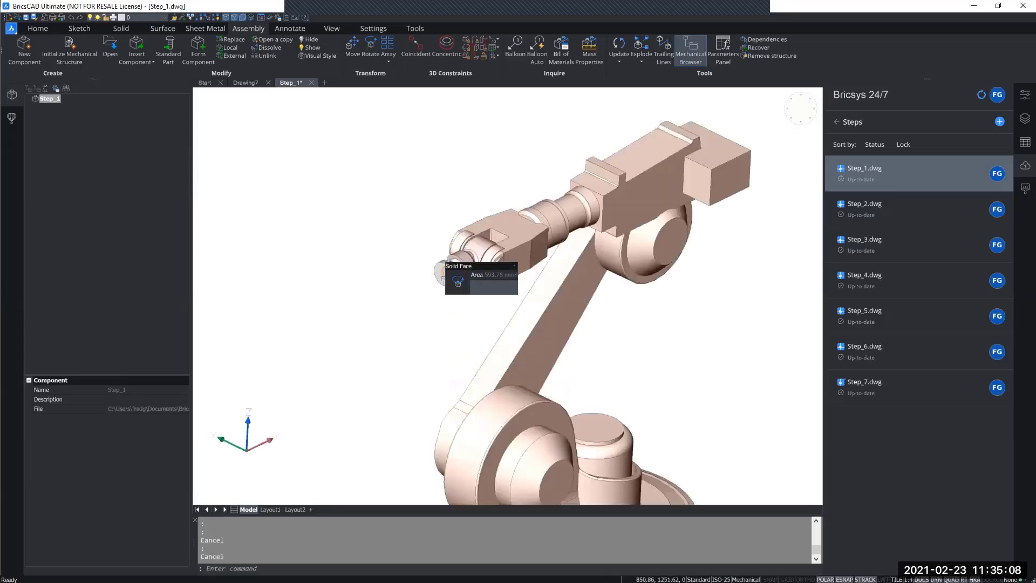
click(439, 280)
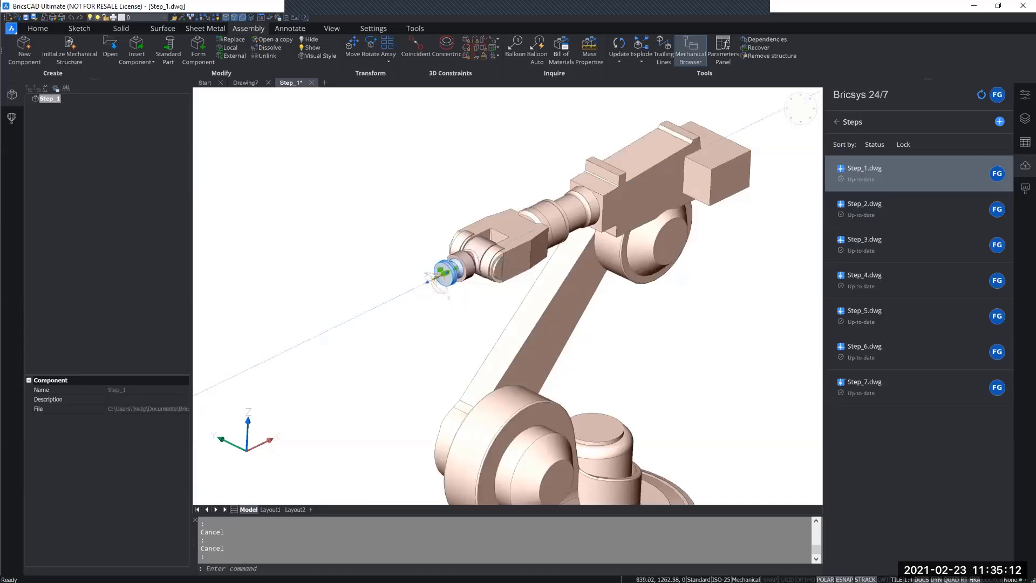
drag(434, 280, 261, 368)
key(Escape)
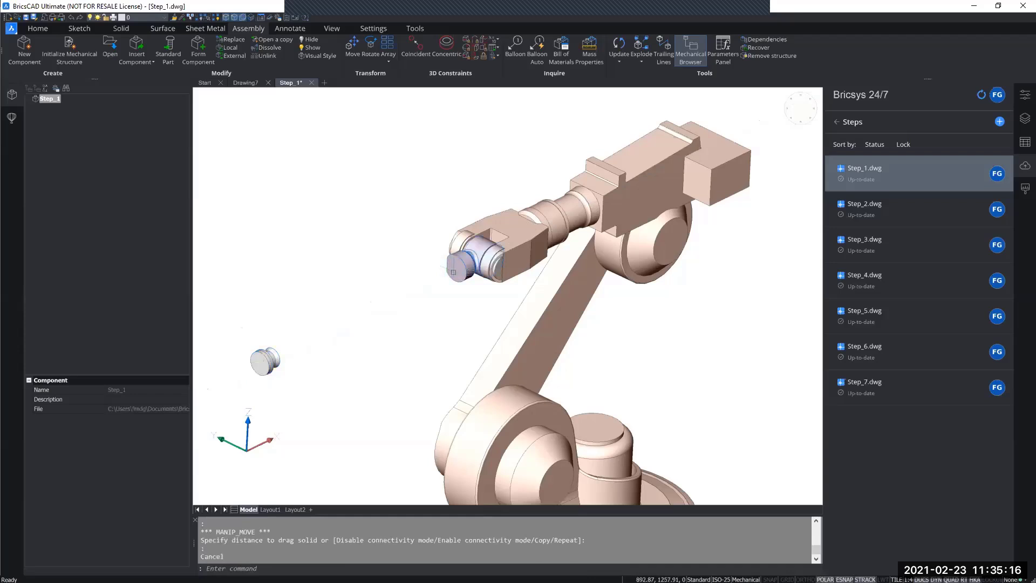
- Move the wrist joint solid out of the fork along its axis, placing it between the fork and the detached end flange
click(453, 276)
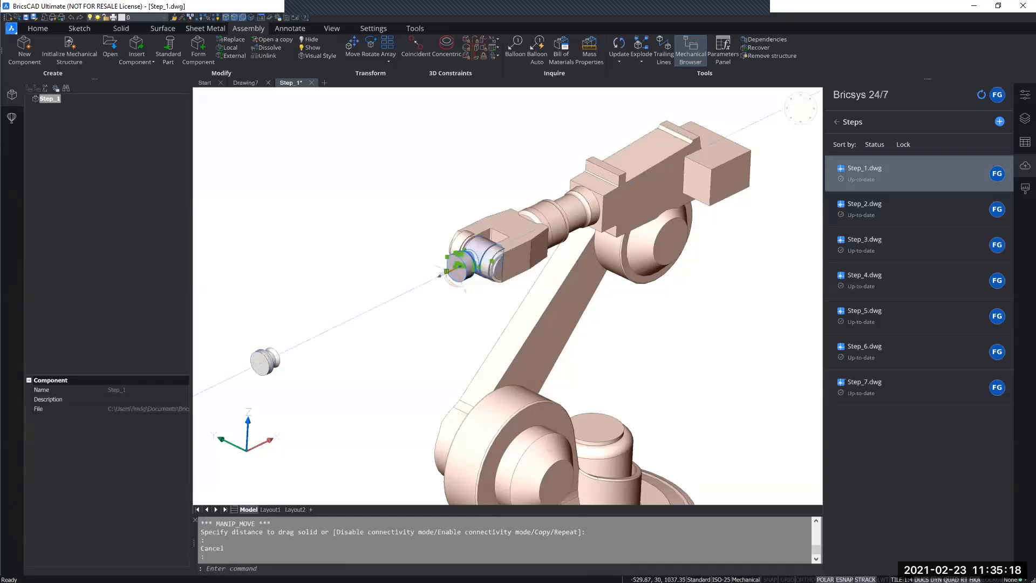
click(446, 271)
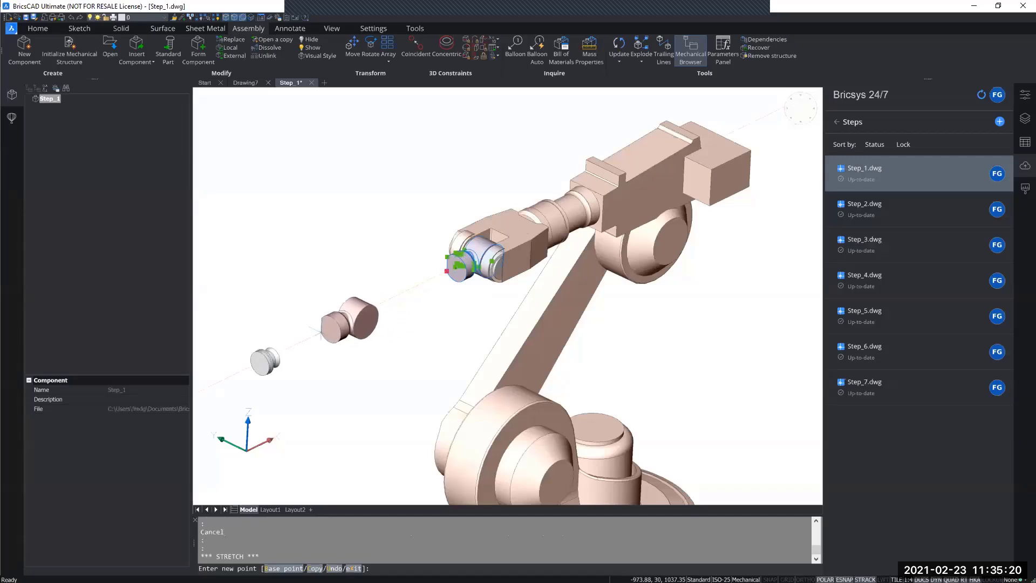
click(328, 327)
key(Escape)
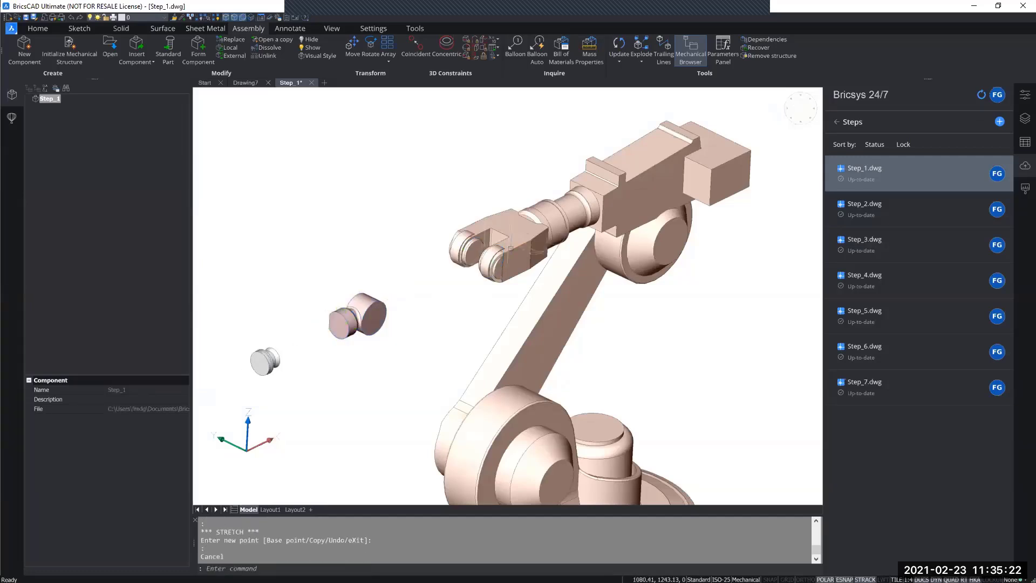
- Move the wrist fork solid off the upper arm along its axis, placing it just short of the detached wrist joint
click(508, 243)
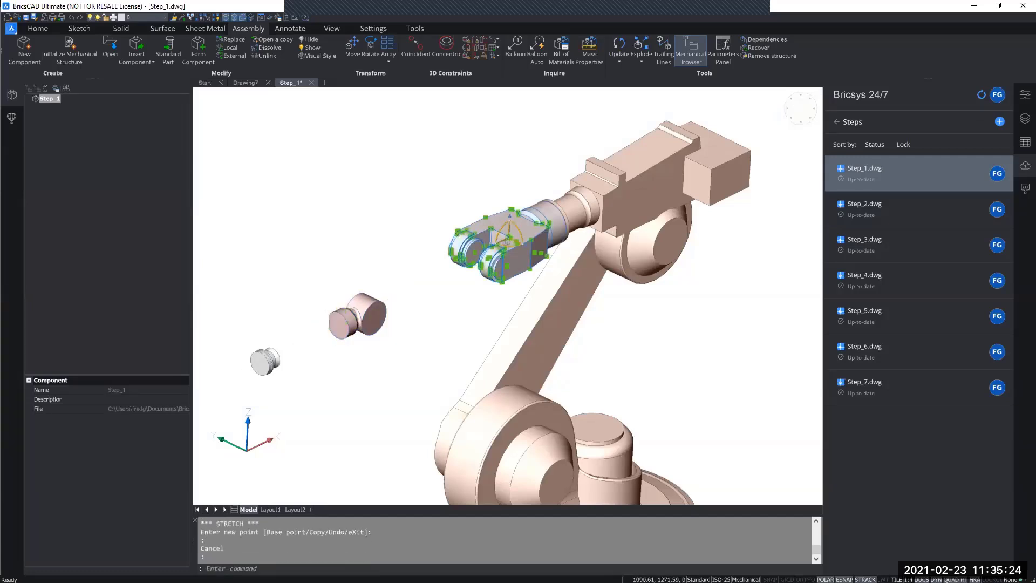
click(500, 243)
click(428, 278)
key(Escape)
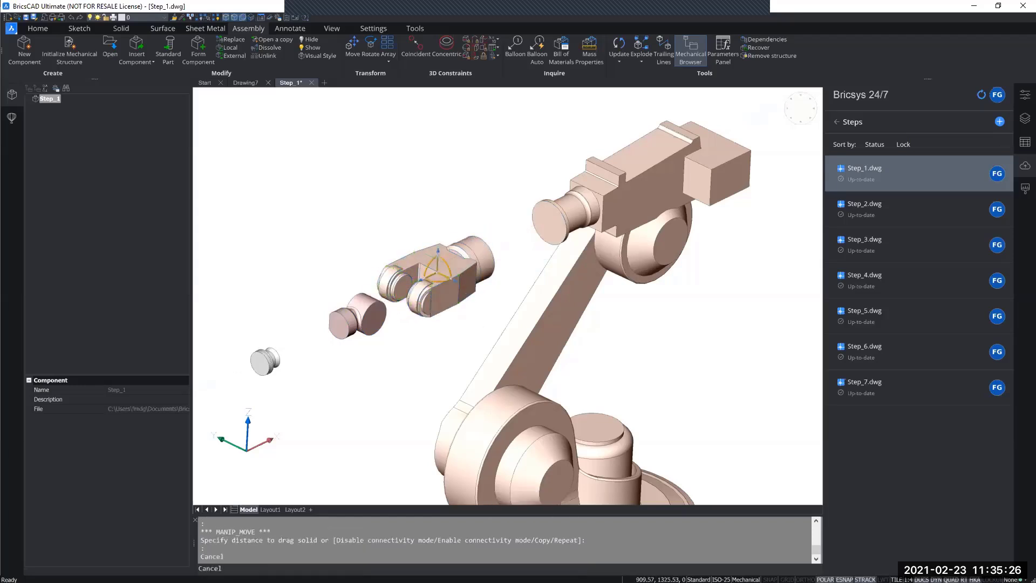
- Move the upper arm housing sideways along the elbow joint axis, about 391 mm clear of the long lower arm
click(595, 230)
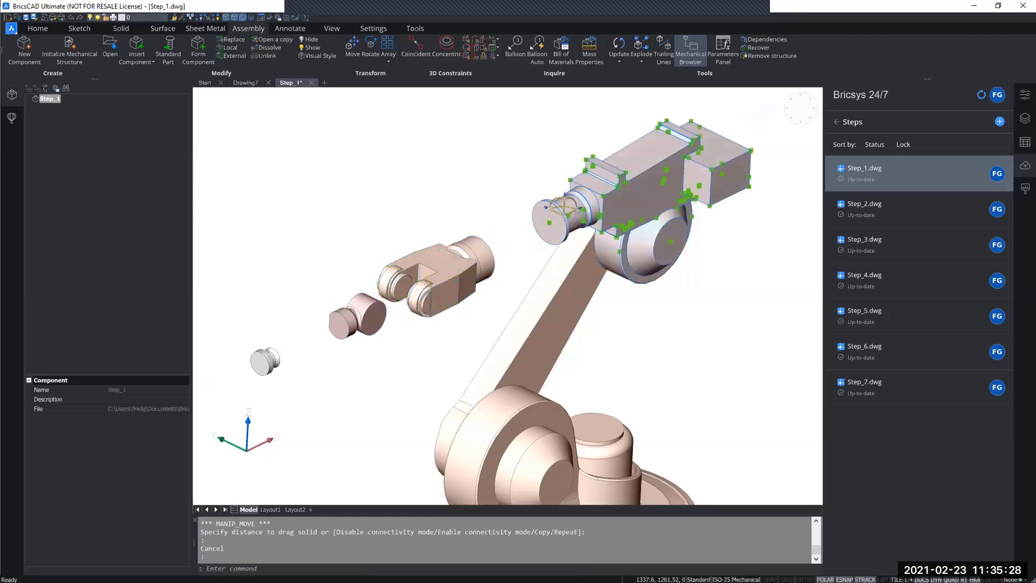
click(574, 209)
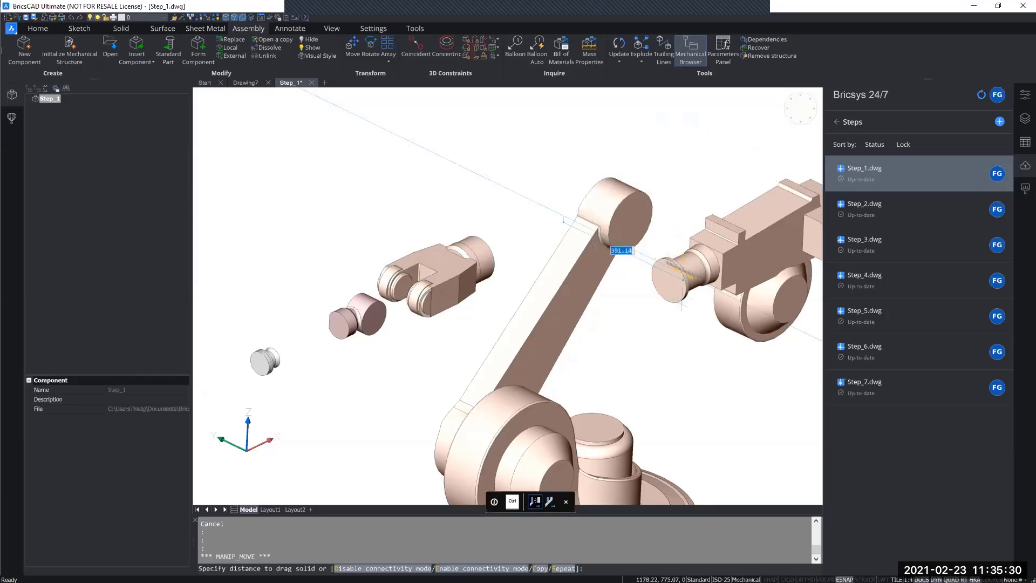
key(Escape)
key(Escape)
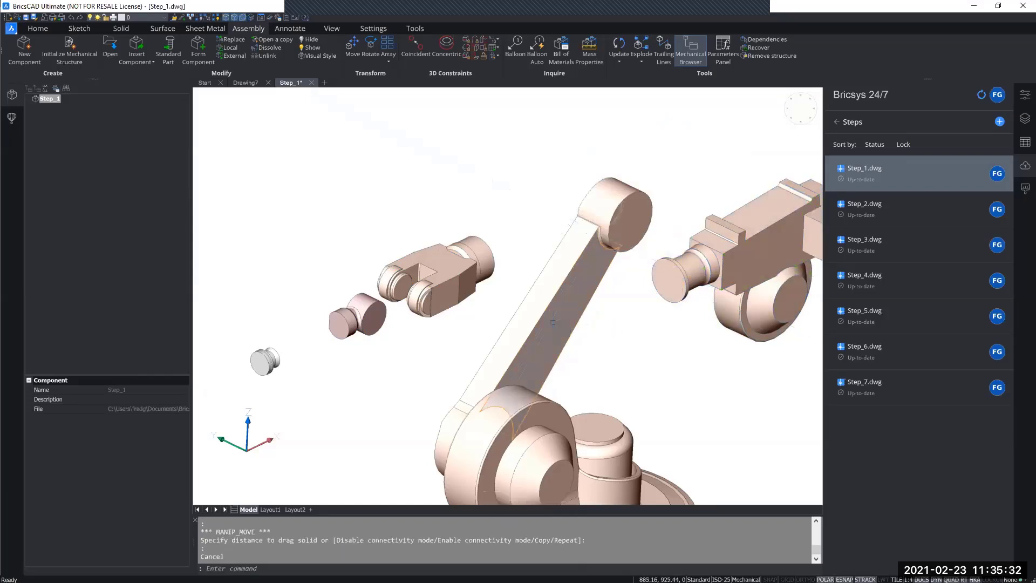
- Move the long lower arm sideways along its joint axis, away from the shoulder disc and the detached housing
click(553, 324)
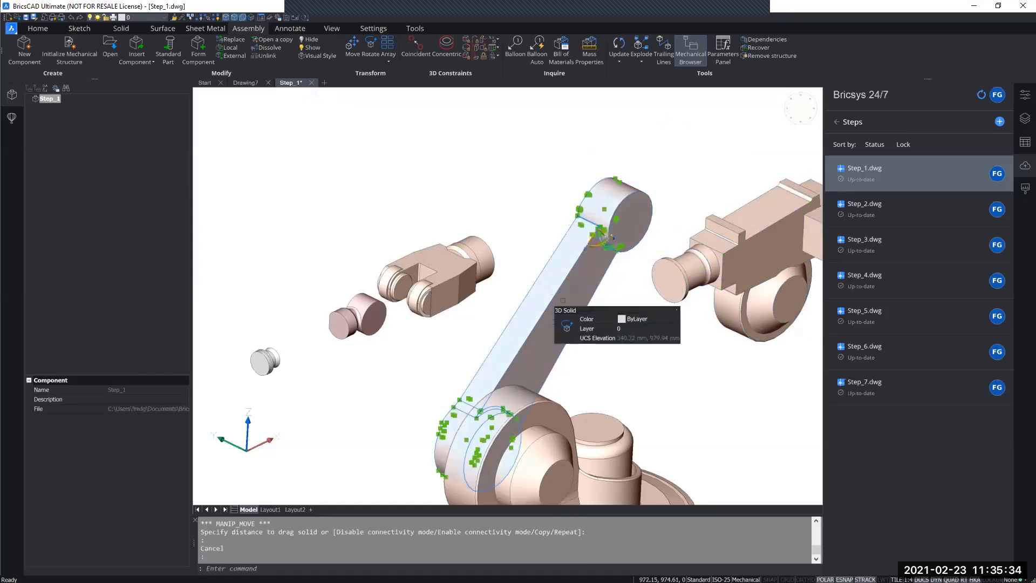
click(611, 237)
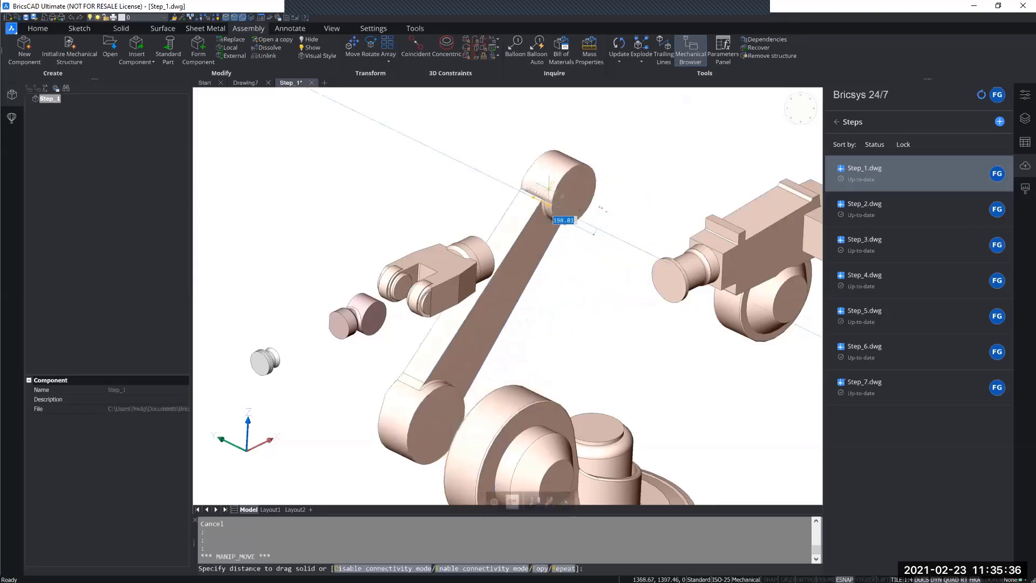
click(530, 198)
middle_drag(595, 271, 552, 128)
key(Escape)
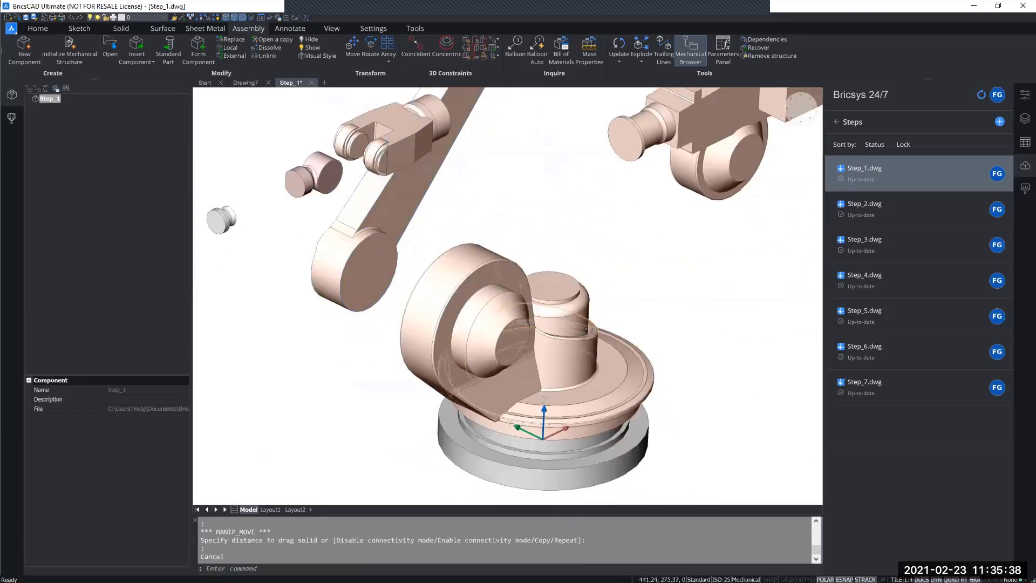
- Move the rotating shoulder turret vertically upward, well clear of the gray base
click(553, 326)
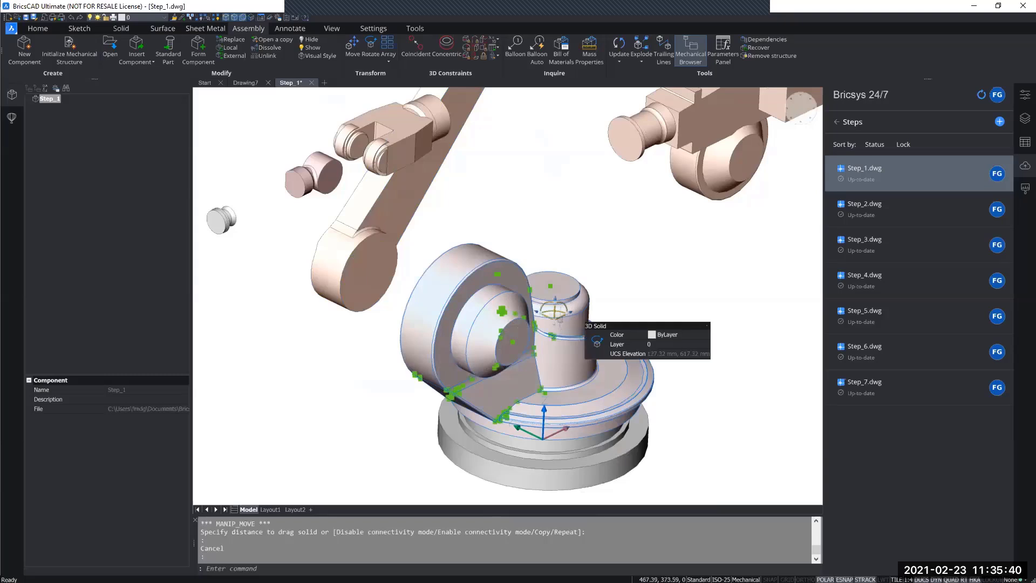
click(555, 300)
click(558, 218)
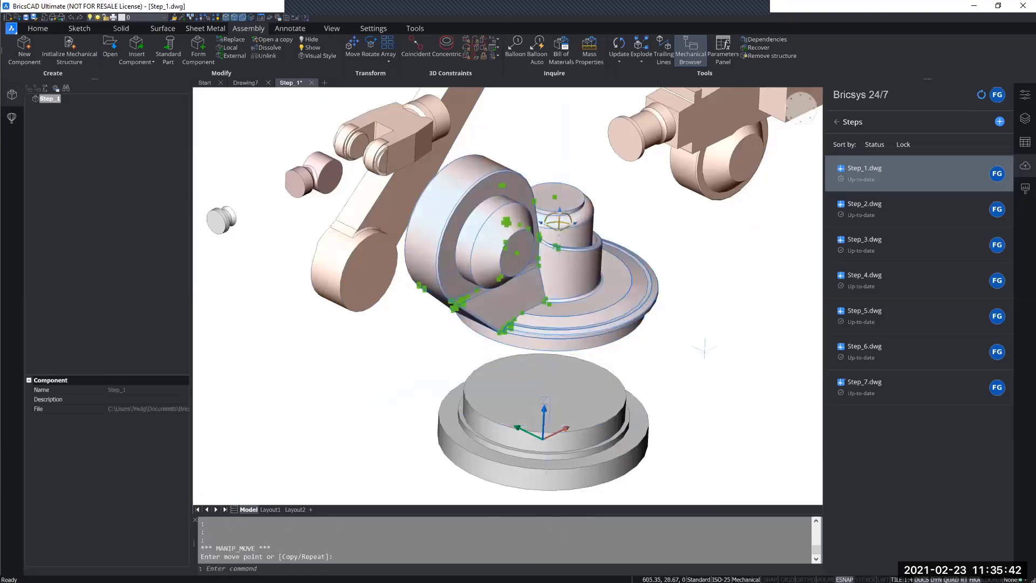
middle_drag(704, 352, 680, 337)
key(Escape)
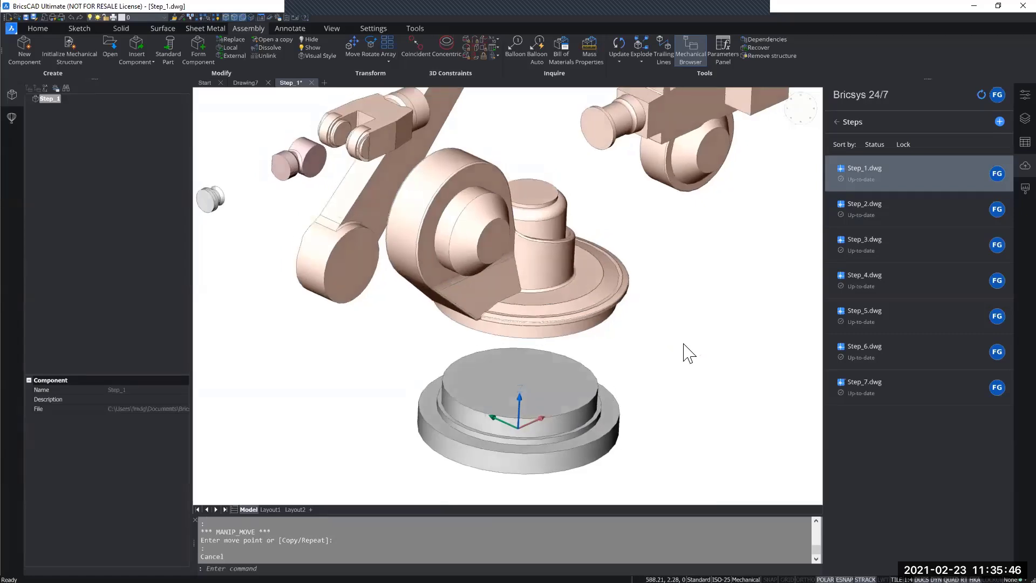
- Show the object properties and set the gray base solid's color to ByBlock
scroll(661, 342, down, 3)
shift+middle_drag(661, 342, 641, 295)
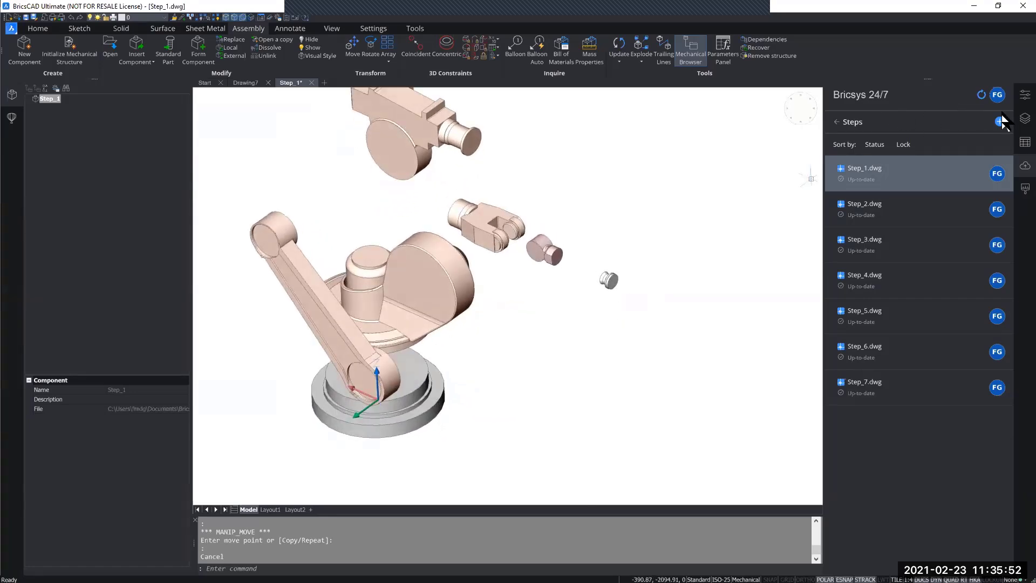
click(1024, 95)
scroll(503, 378, down, 1)
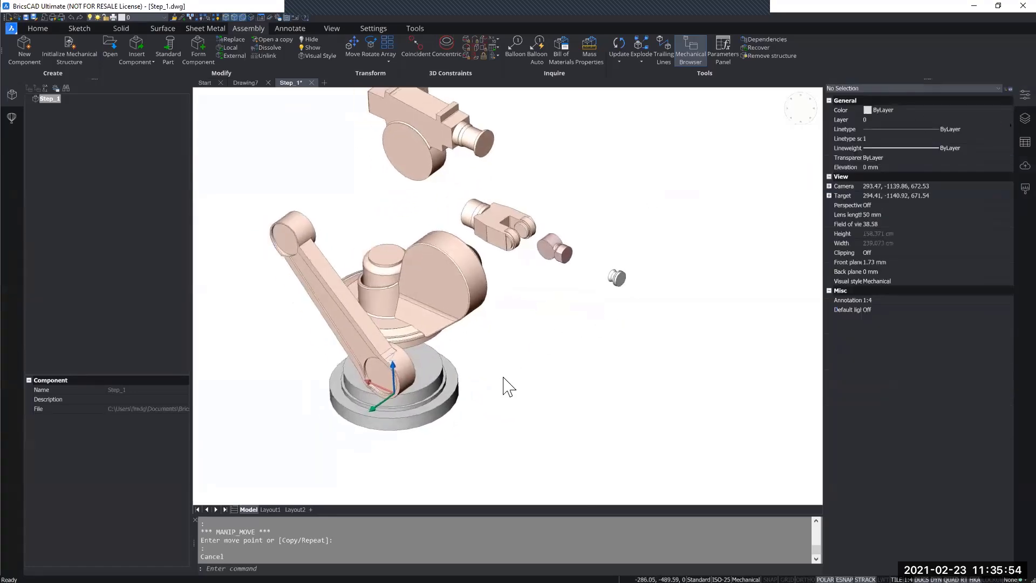
scroll(503, 378, down, 1)
click(544, 399)
click(459, 320)
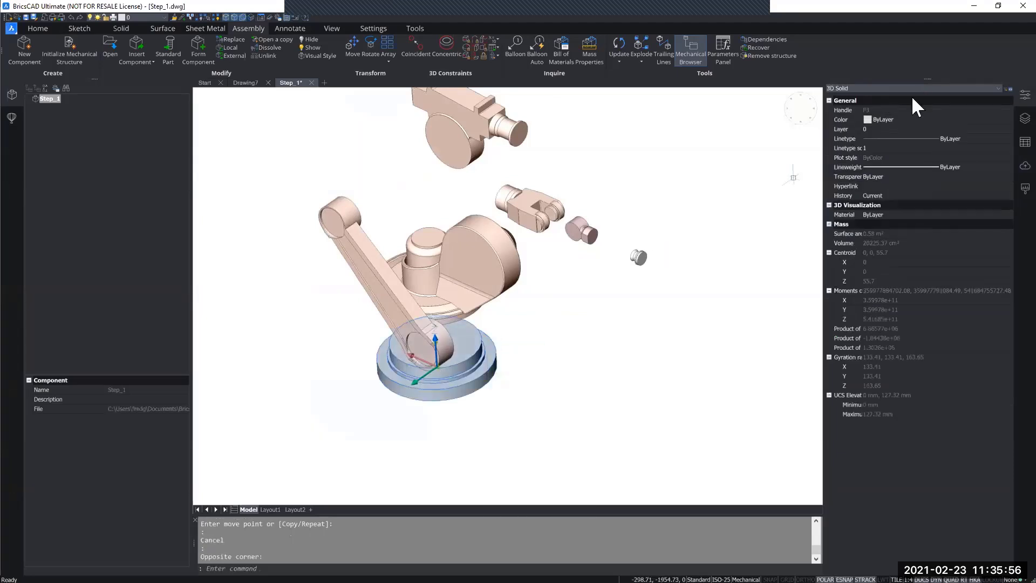
click(902, 119)
click(886, 133)
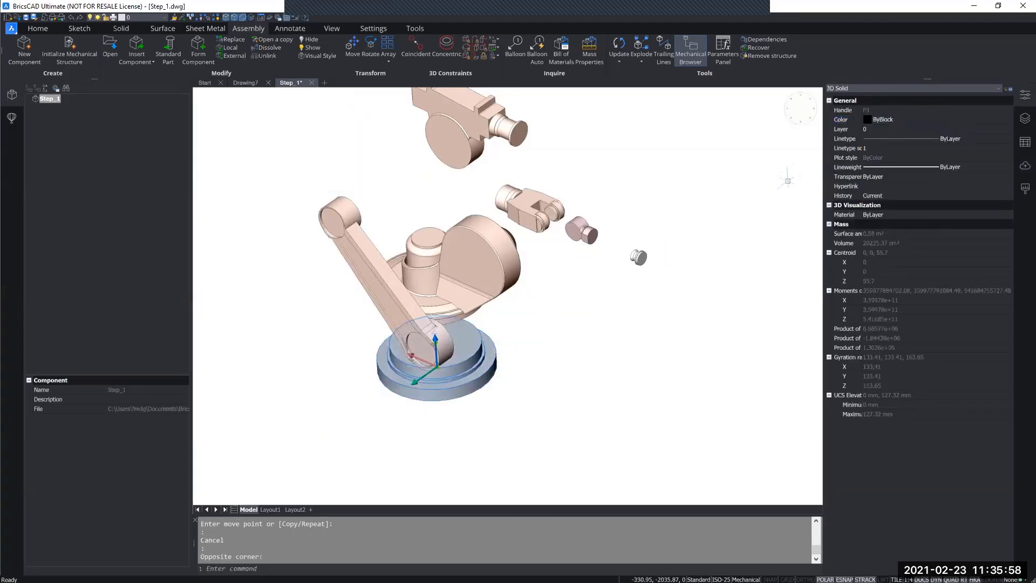
key(Escape)
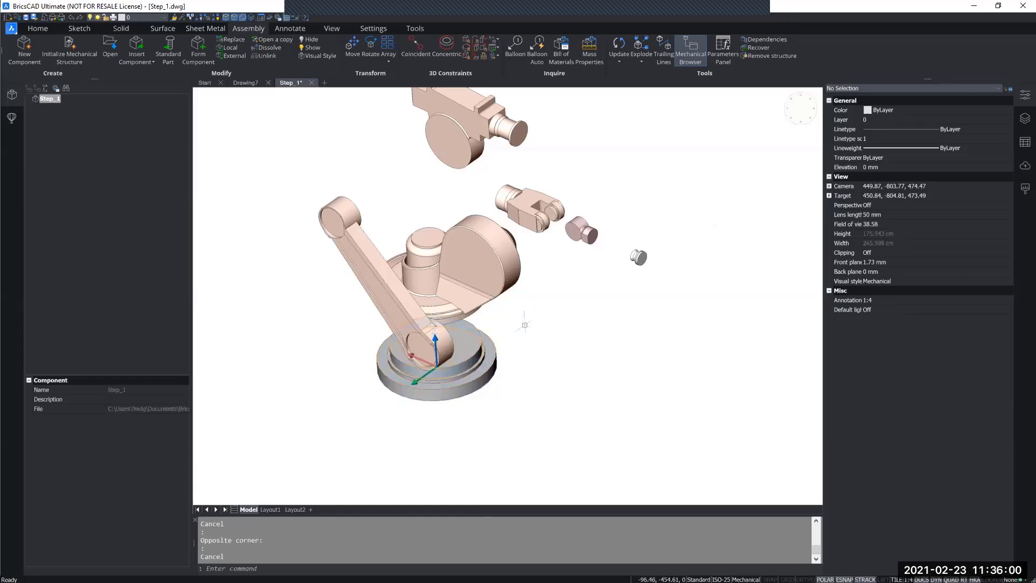
- Set the color of the shoulder turret solid to Magenta
click(552, 299)
click(524, 272)
click(917, 119)
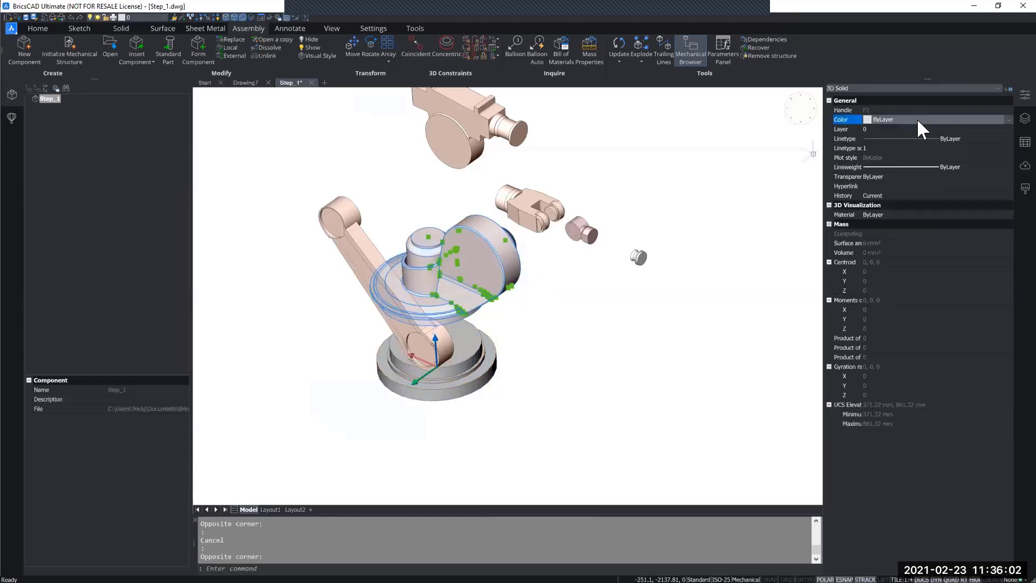
click(917, 118)
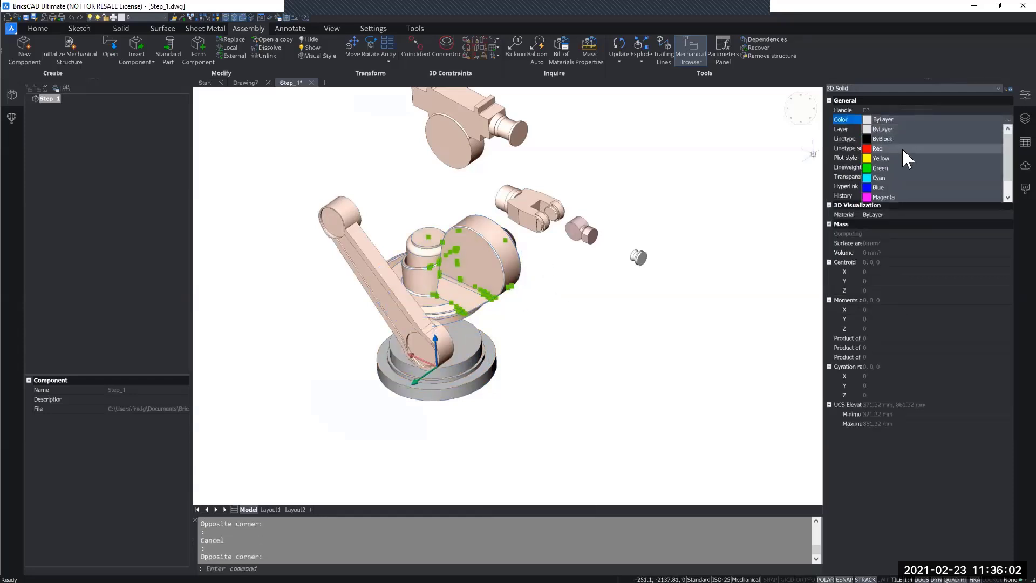
click(883, 197)
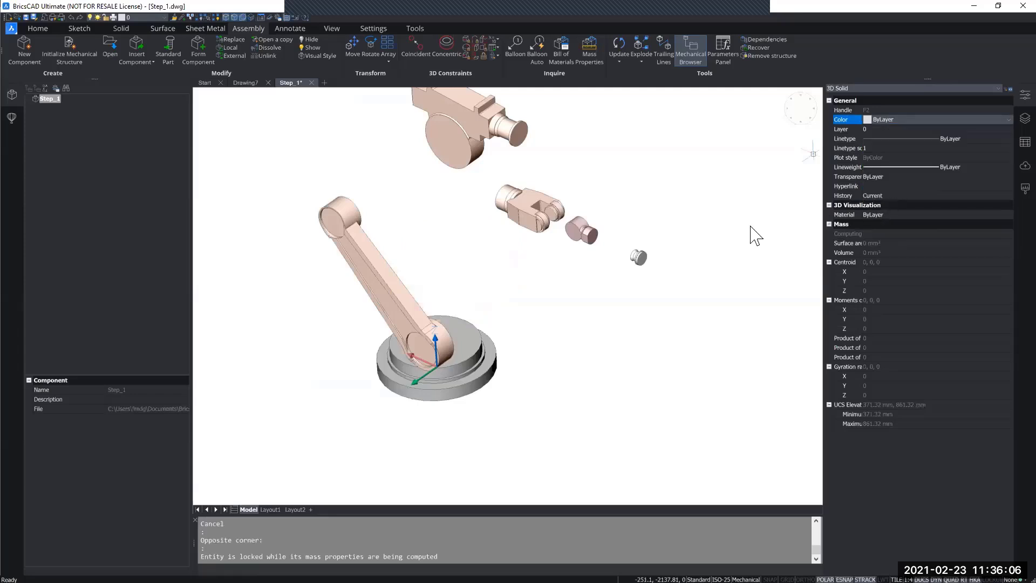
key(Escape)
- Set the color of the wrist fork solid to Green
click(563, 168)
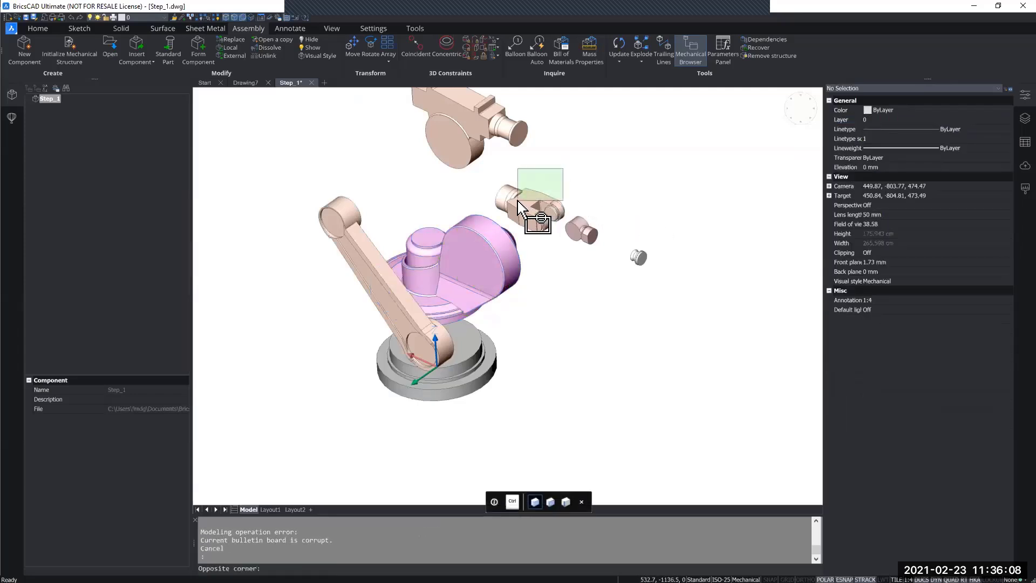
click(516, 234)
click(924, 118)
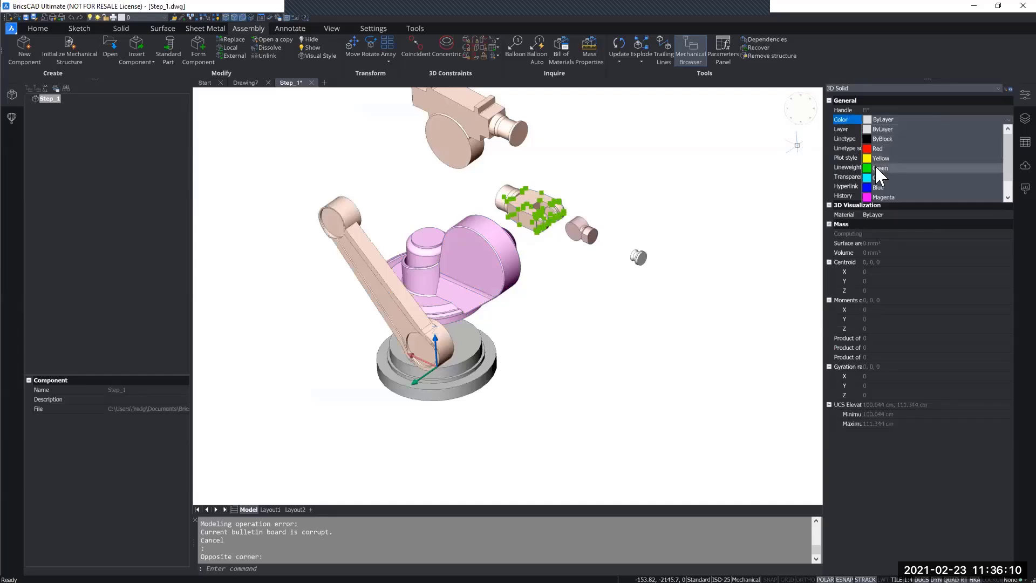
click(876, 167)
key(Escape)
- Set the color of the upper arm housing solid to Green
middle_drag(563, 192, 589, 249)
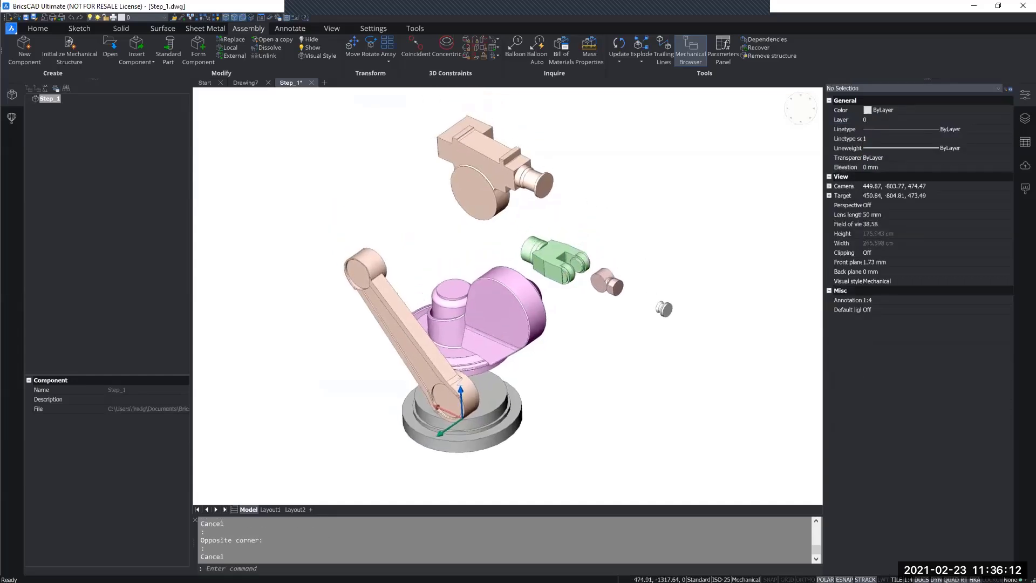
click(623, 244)
key(Escape)
click(615, 163)
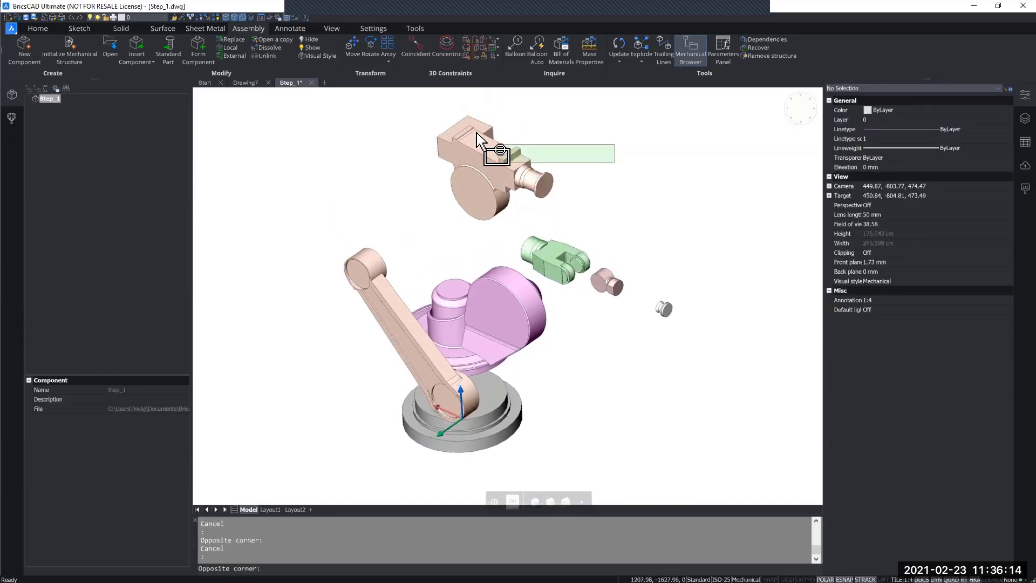
click(478, 133)
click(910, 119)
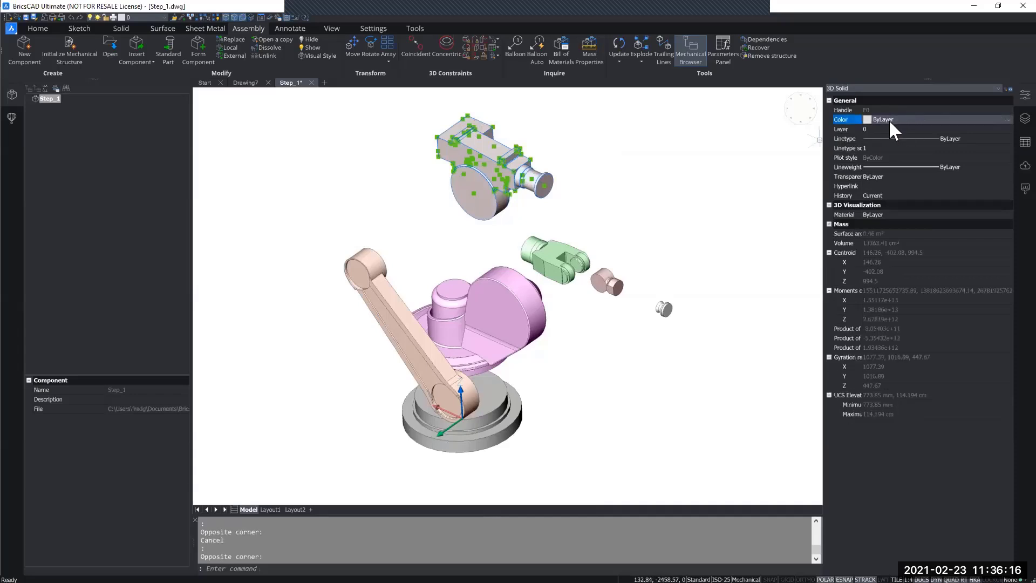
click(888, 120)
click(876, 150)
key(Escape)
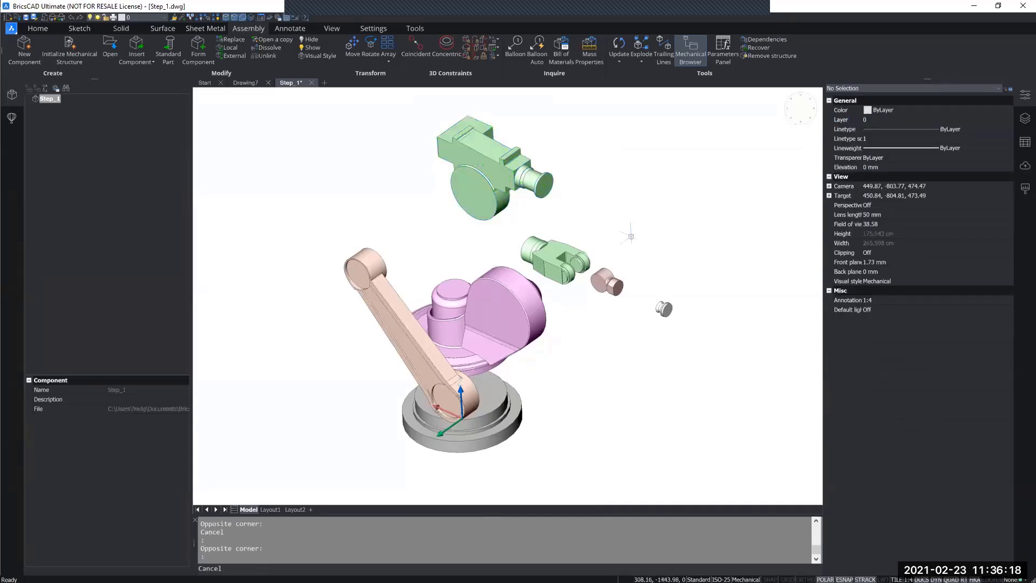
- Change the color of the wrist fork solid to Yellow
click(557, 236)
click(561, 240)
click(895, 115)
click(895, 115)
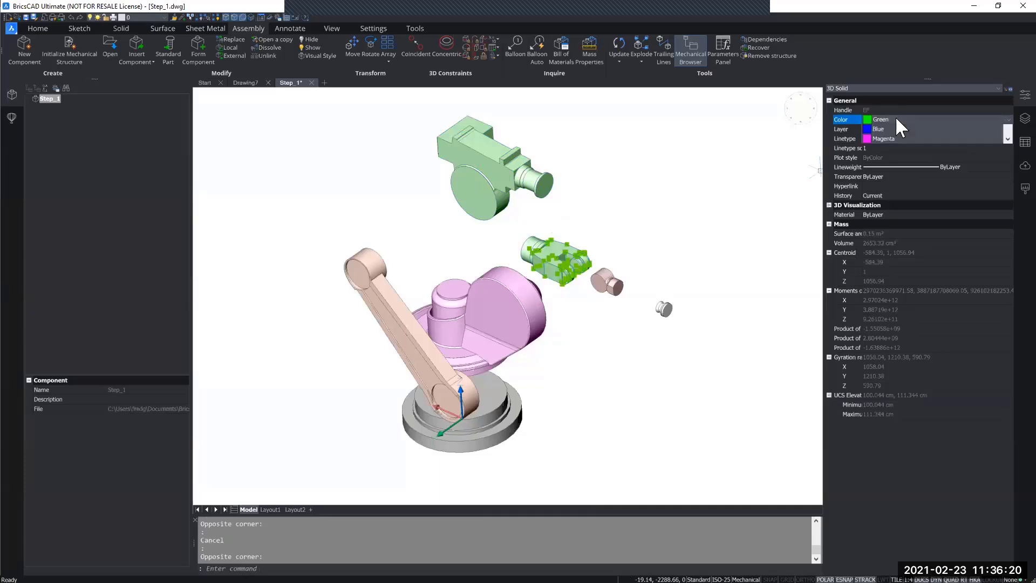
click(876, 157)
key(Escape)
- Set the color of the long lower arm solid to Blue
click(427, 295)
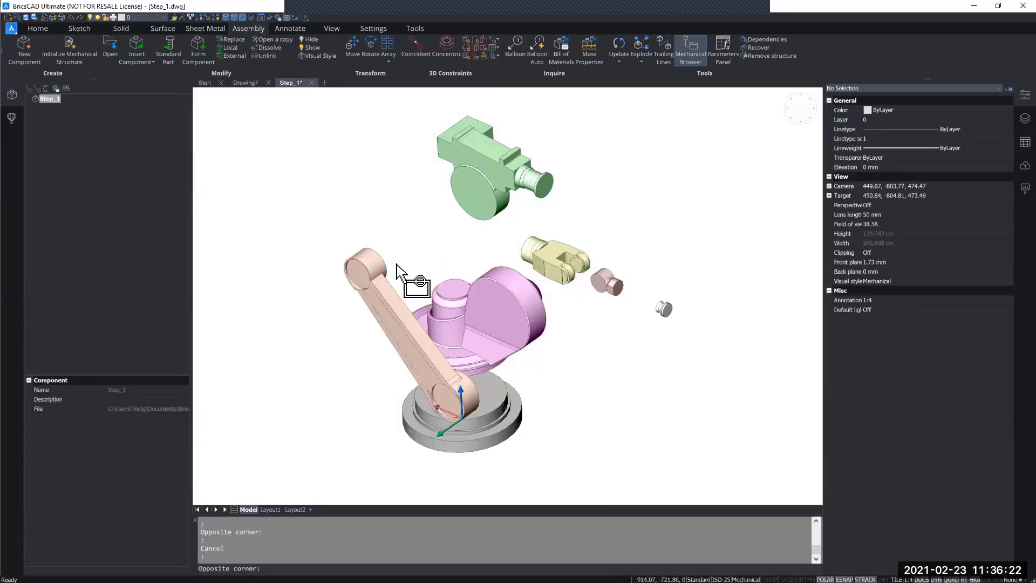
click(343, 225)
click(891, 115)
click(891, 116)
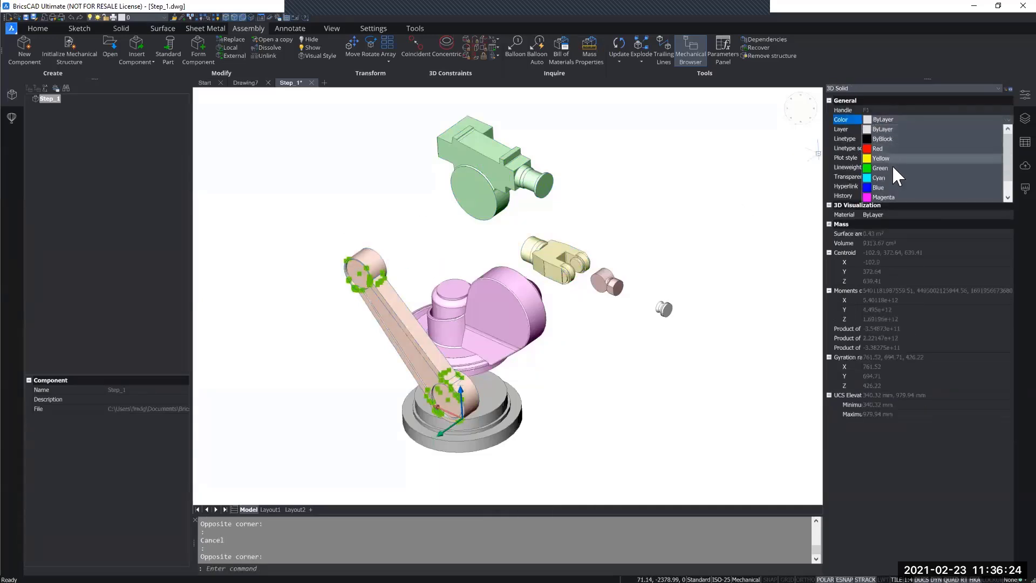
click(885, 187)
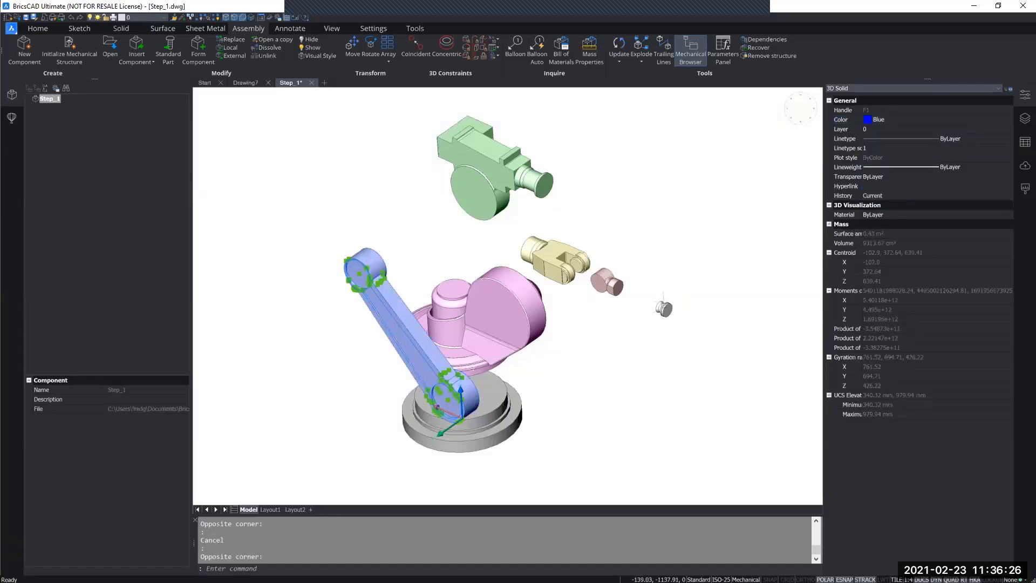
key(Escape)
- Set the color of the small wrist joint solid between fork and end flange to Cyan
click(647, 294)
click(615, 257)
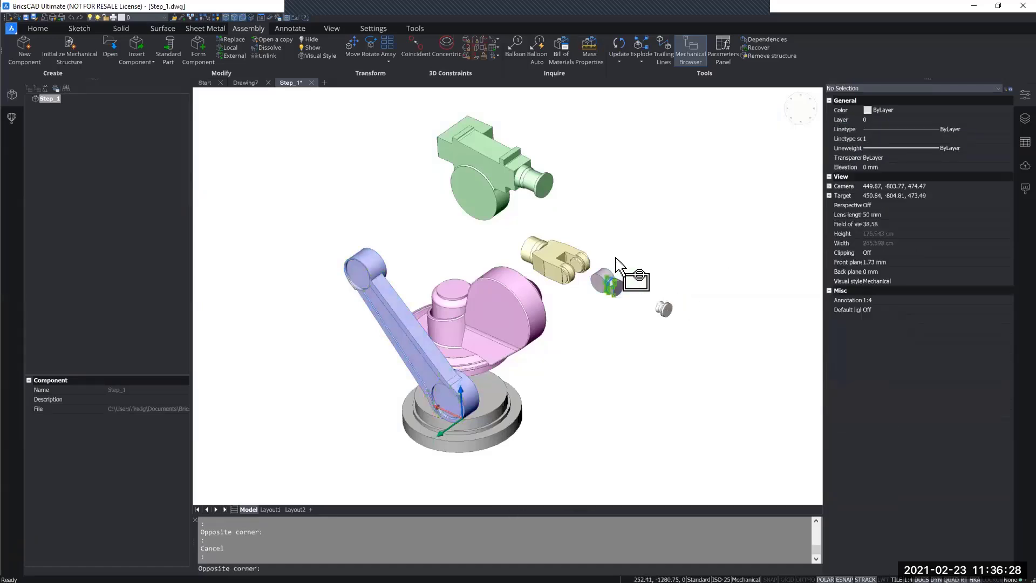
click(898, 115)
click(898, 116)
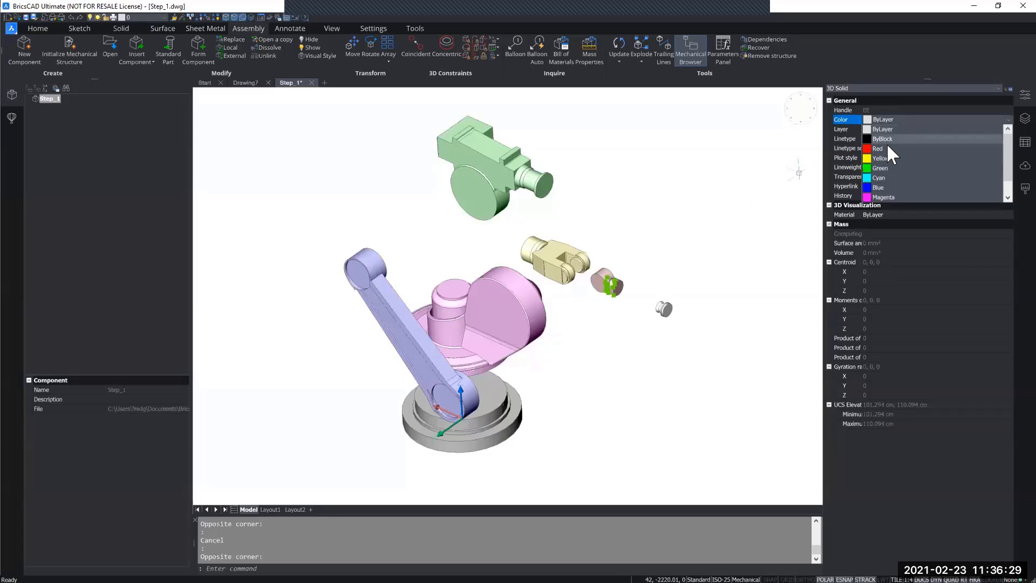
click(882, 177)
key(Escape)
- Set the color of the small end flange solid to Red
click(699, 342)
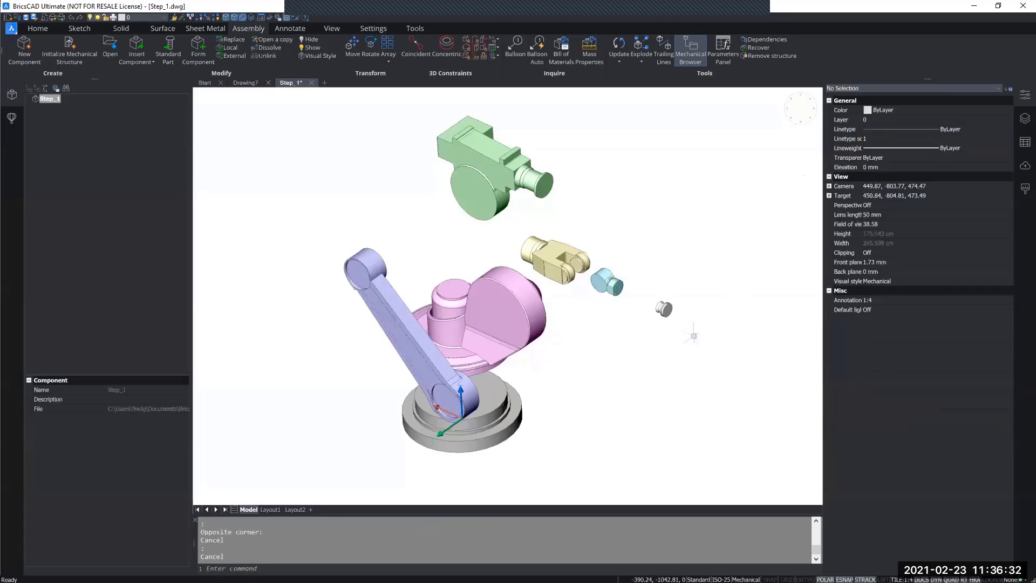
click(669, 265)
click(896, 119)
click(895, 119)
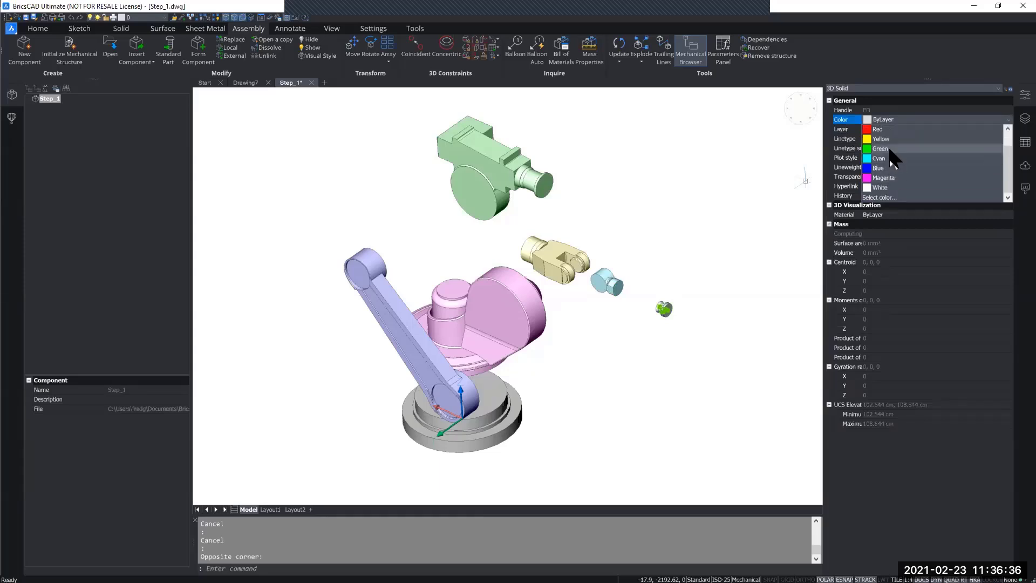
click(882, 129)
key(Escape)
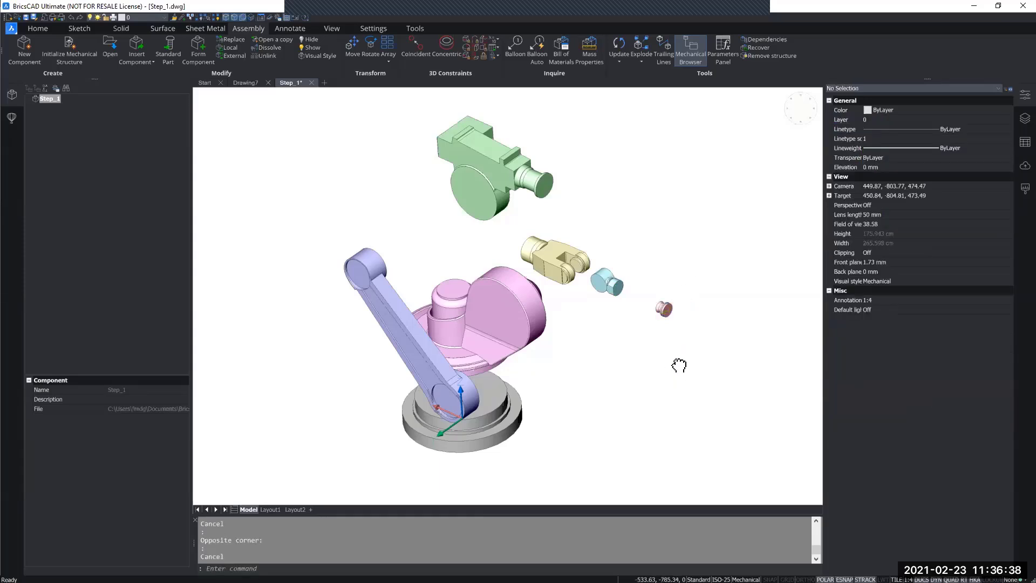
middle_drag(679, 374, 671, 356)
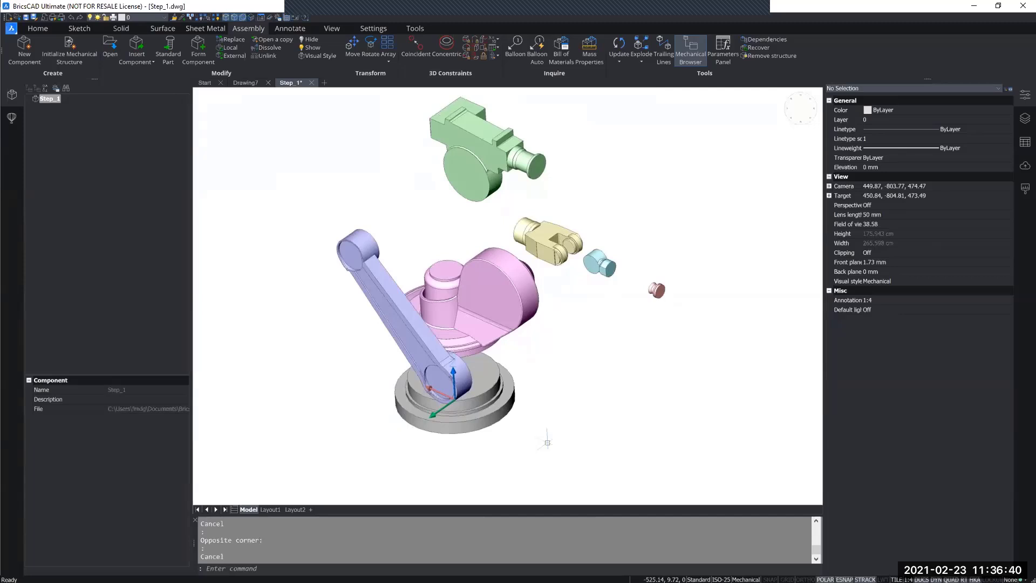
- Form a local mechanical component named Base from the gray base solid, using base point 0,0,0
shift+middle_drag(601, 419, 671, 370)
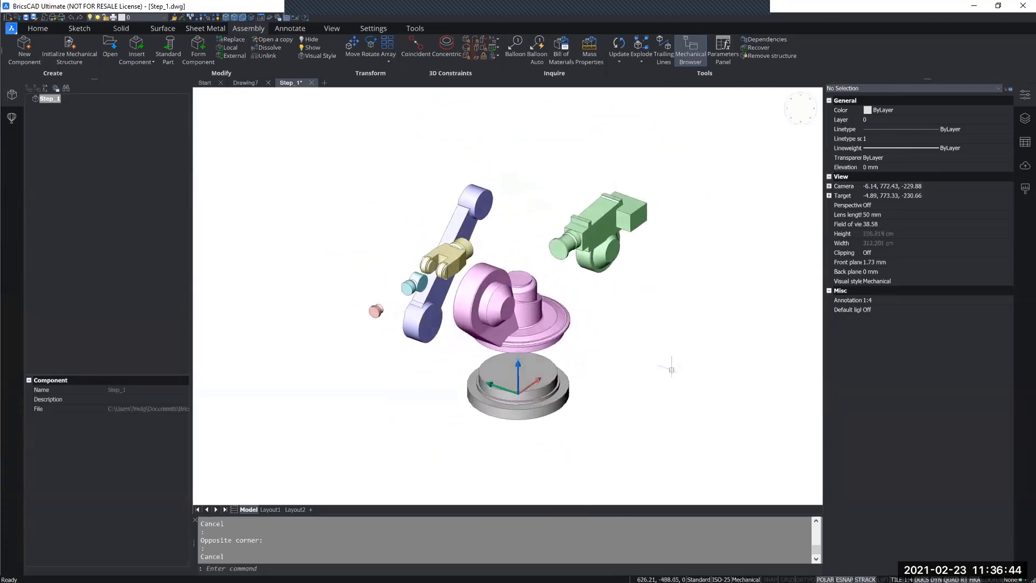
text(BMFORM)
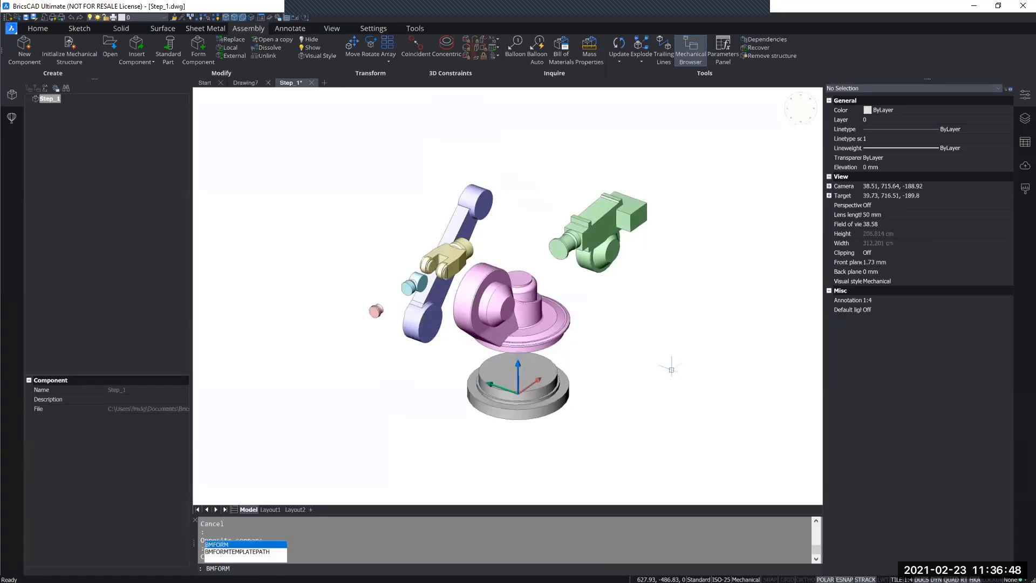
key(Return)
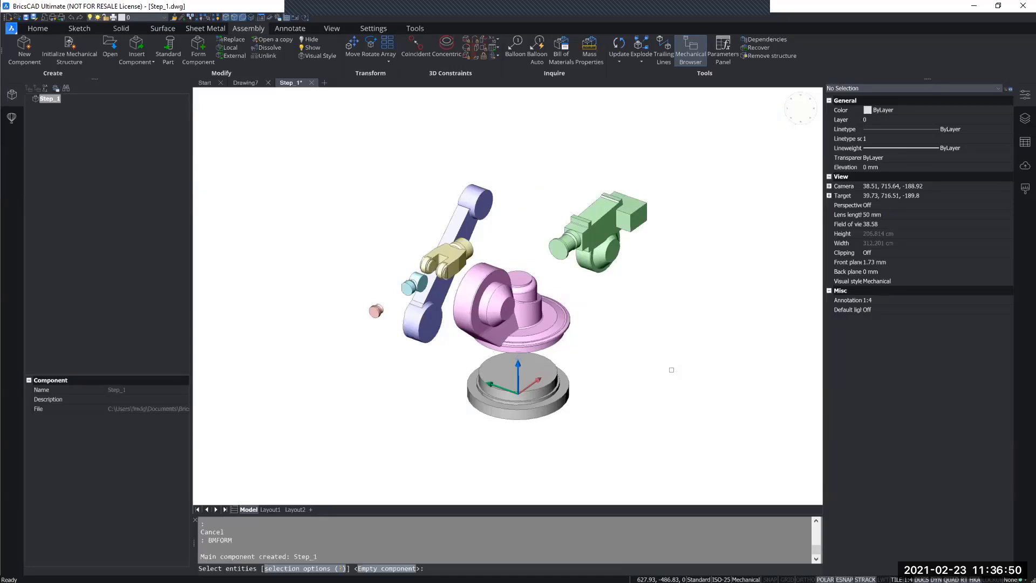
click(541, 371)
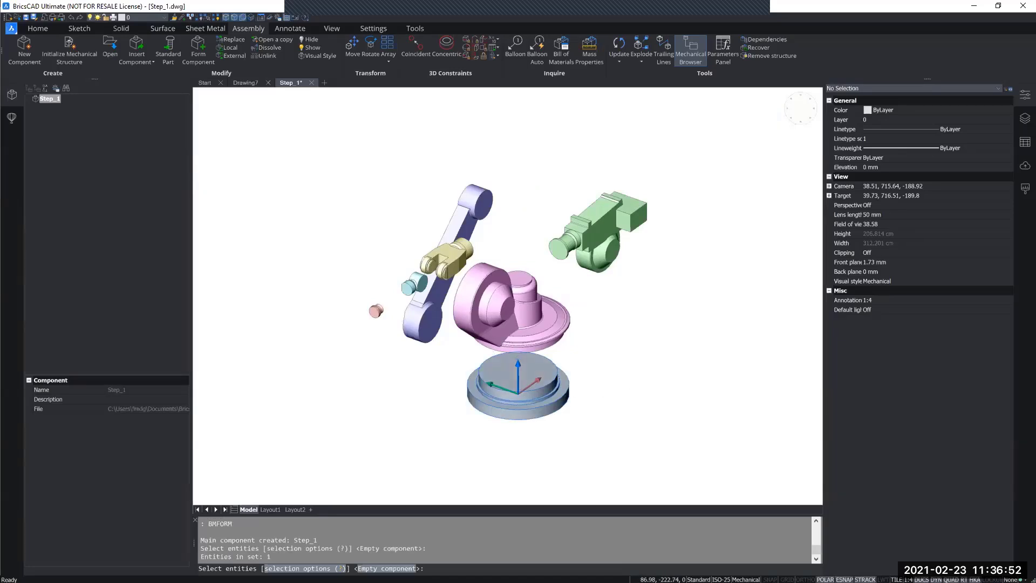
key(Return)
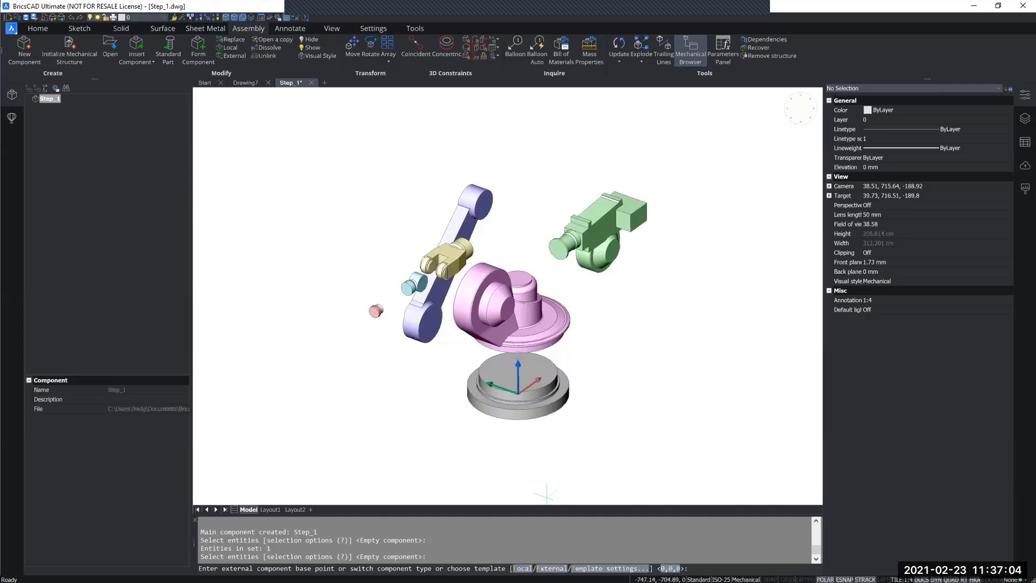
text(L)
key(Return)
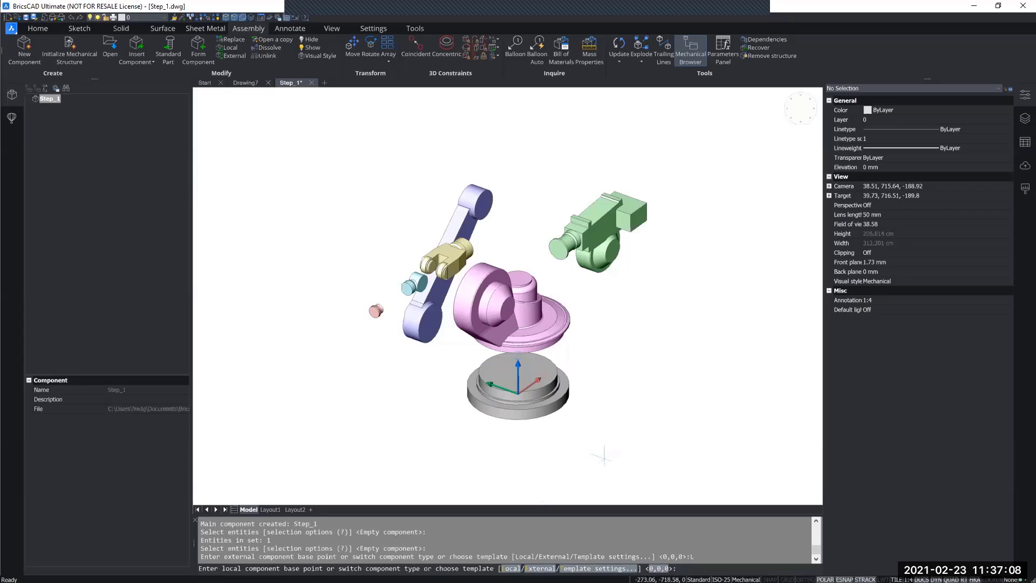
key(Return)
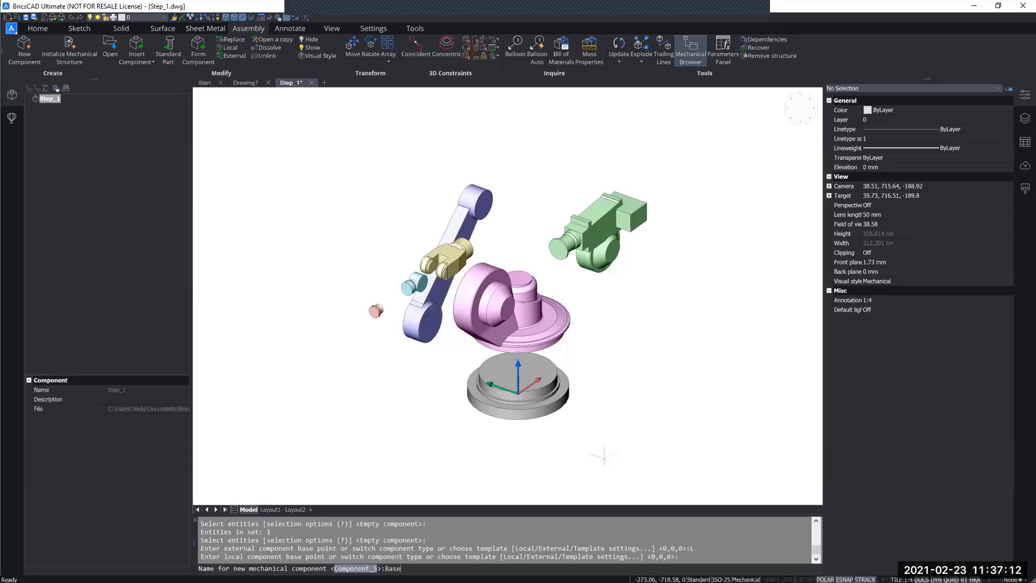
key(Return)
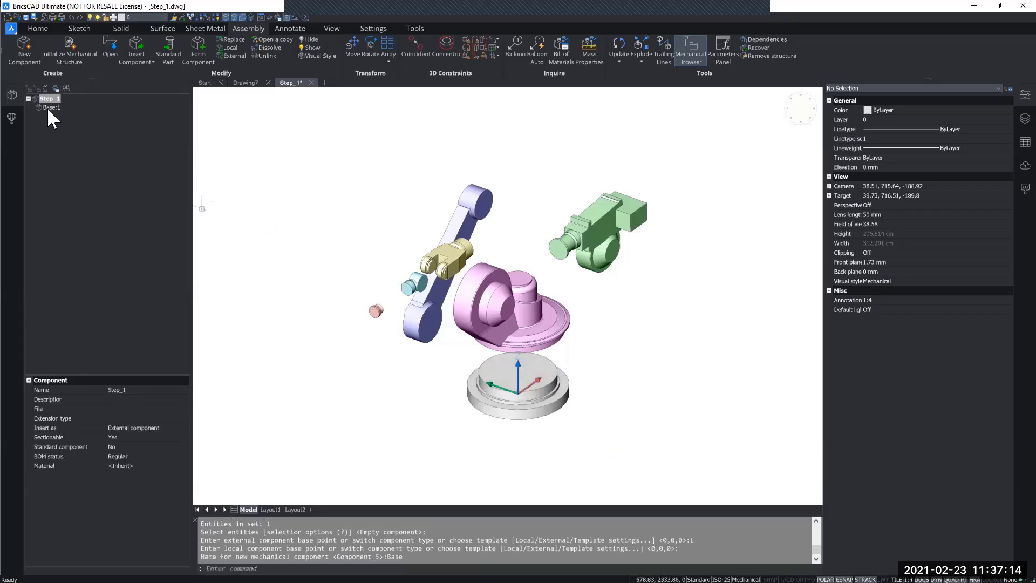
click(51, 108)
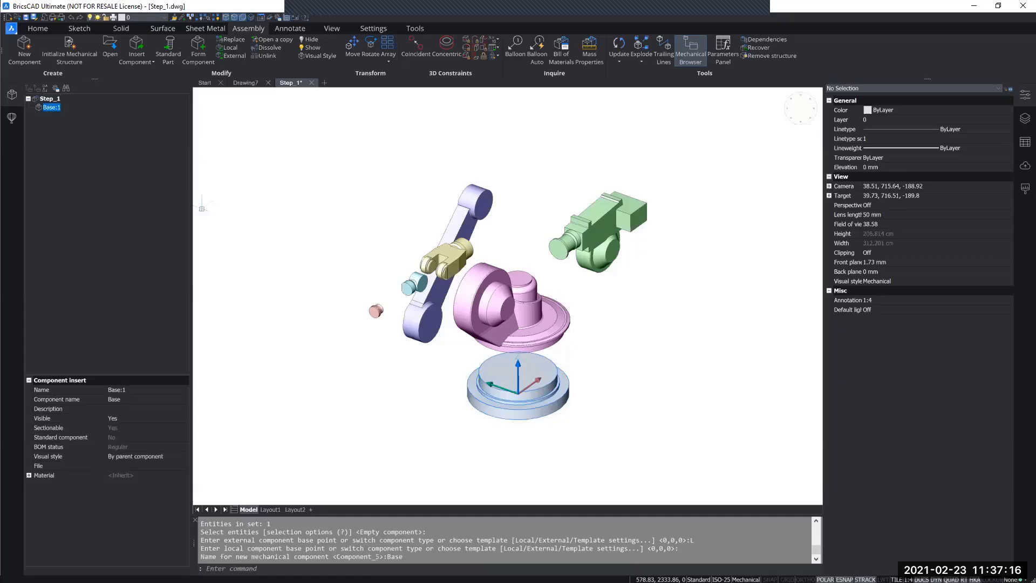
key(Escape)
key(Escape)
key(Escape)
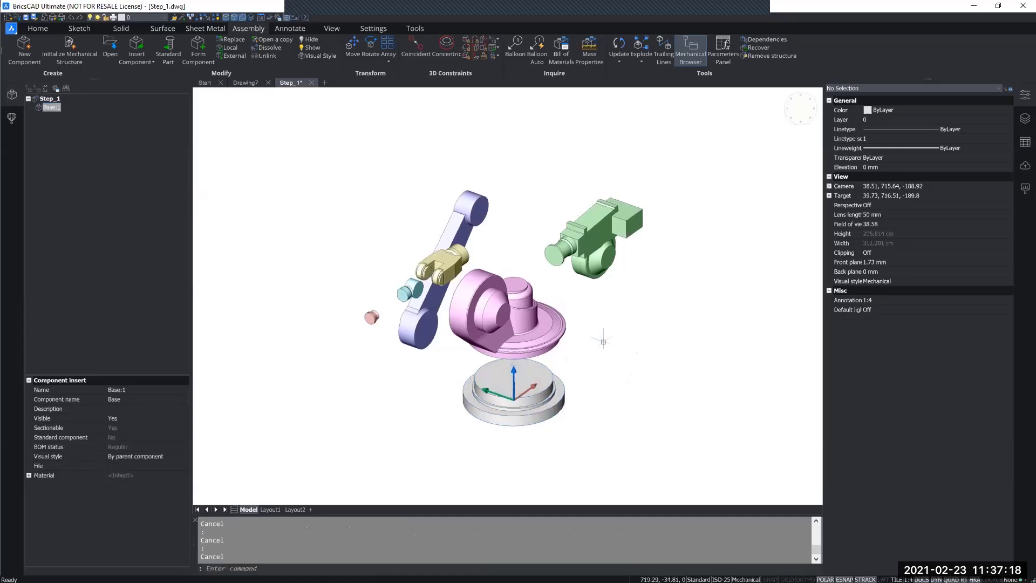
- Form a local component named Shoulder from the magenta rotating solid above the base, using base point 0,0,0
key(Return)
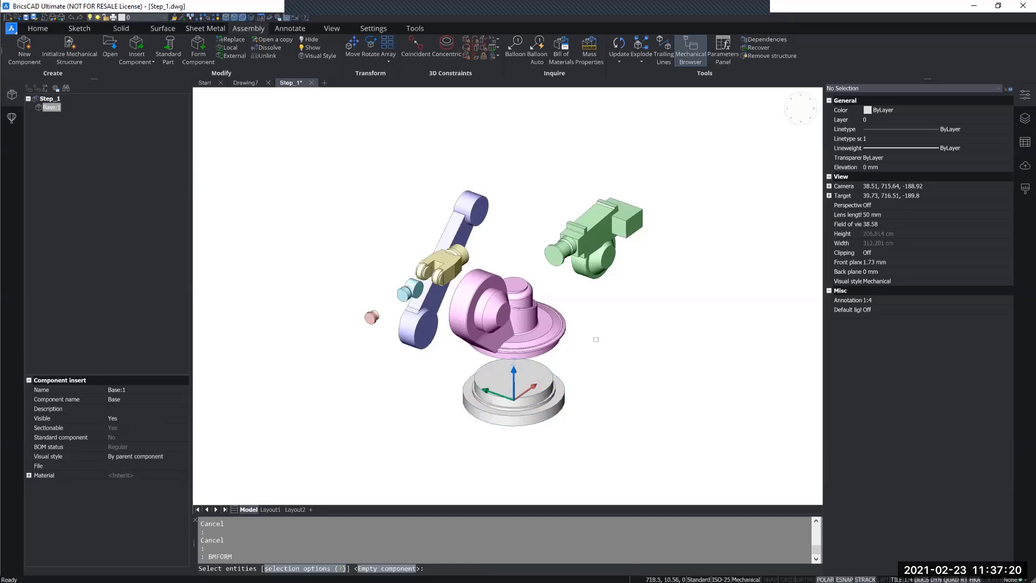
click(486, 319)
key(Return)
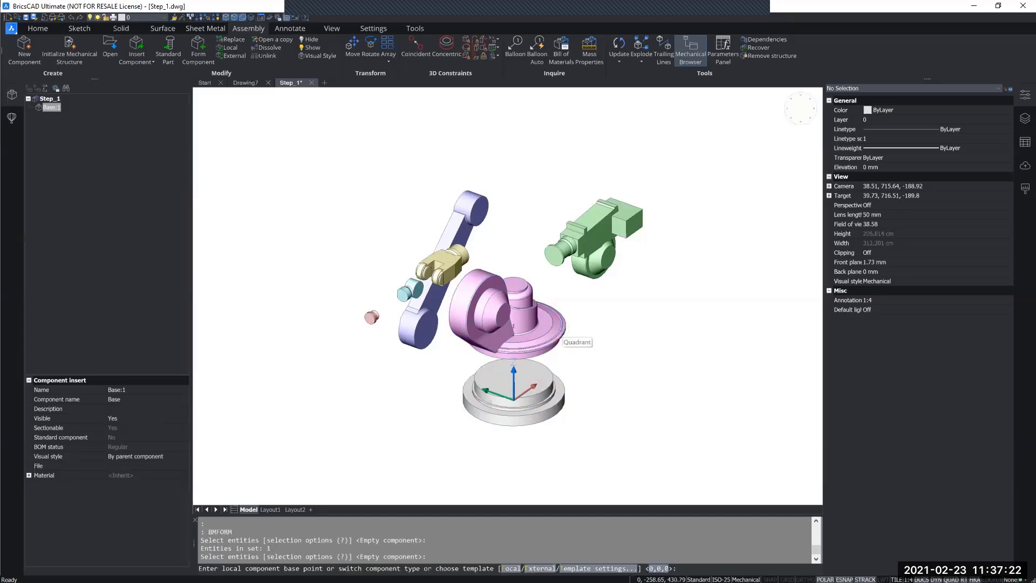
text(l)
key(Return)
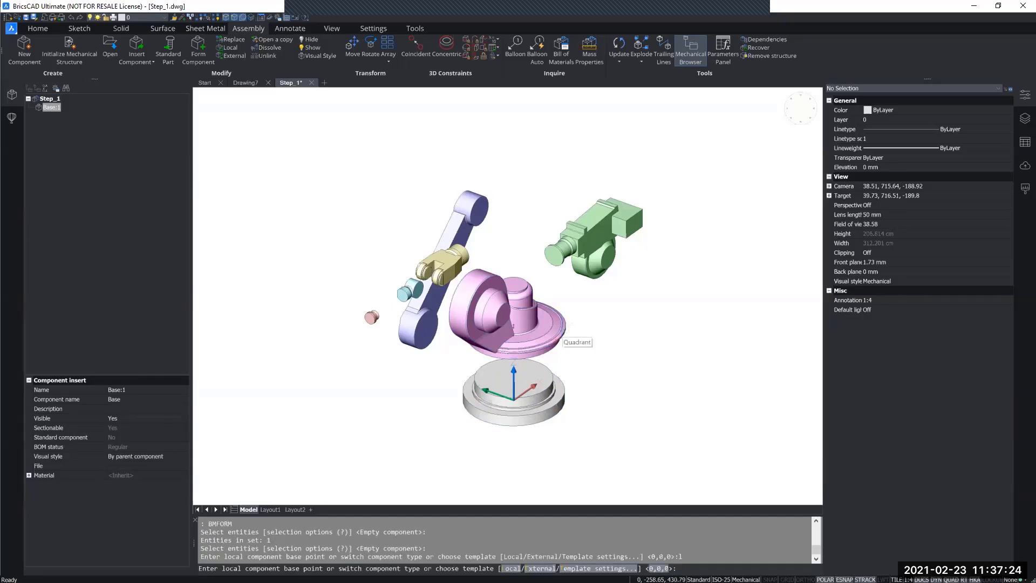
key(Return)
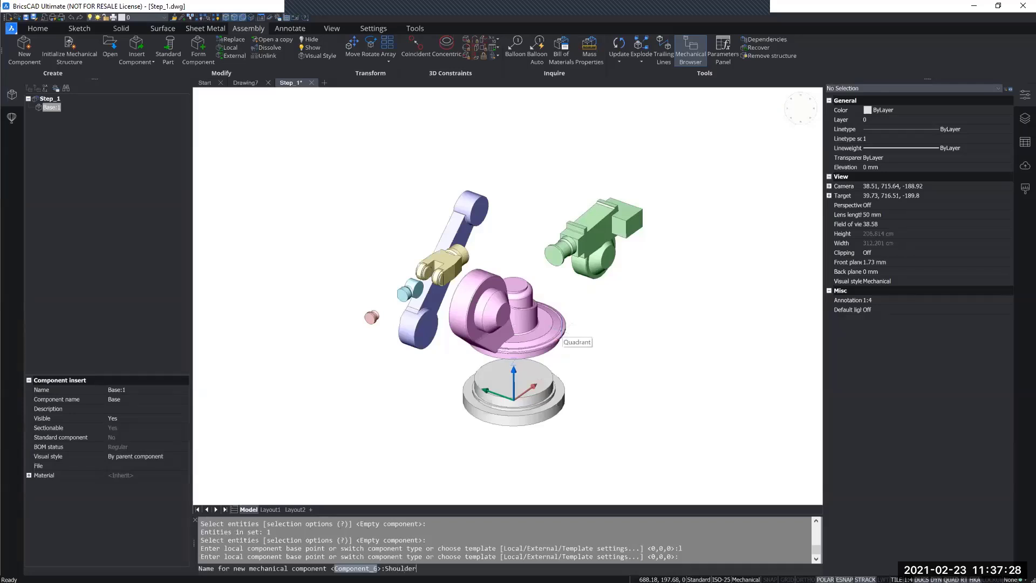
text(Shoulder)
key(Return)
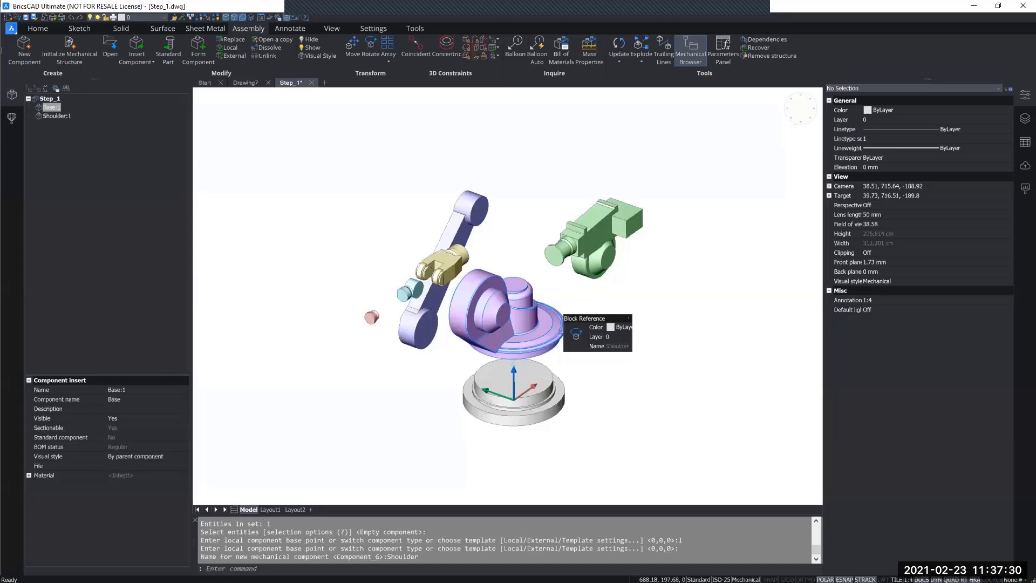
- Rename both the insert and the component of the magenta solid to Platform
click(54, 115)
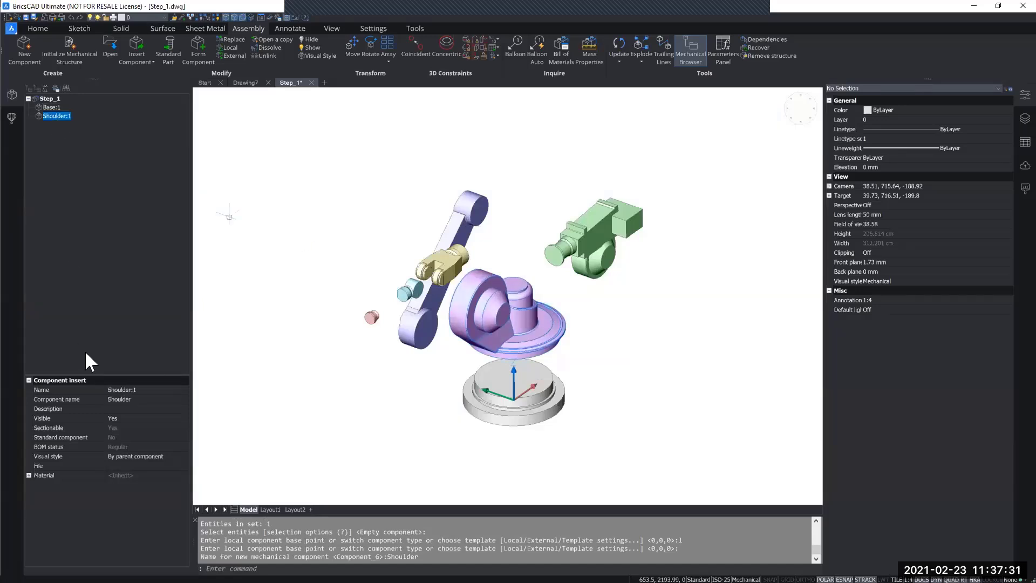
click(147, 389)
text(Platform)
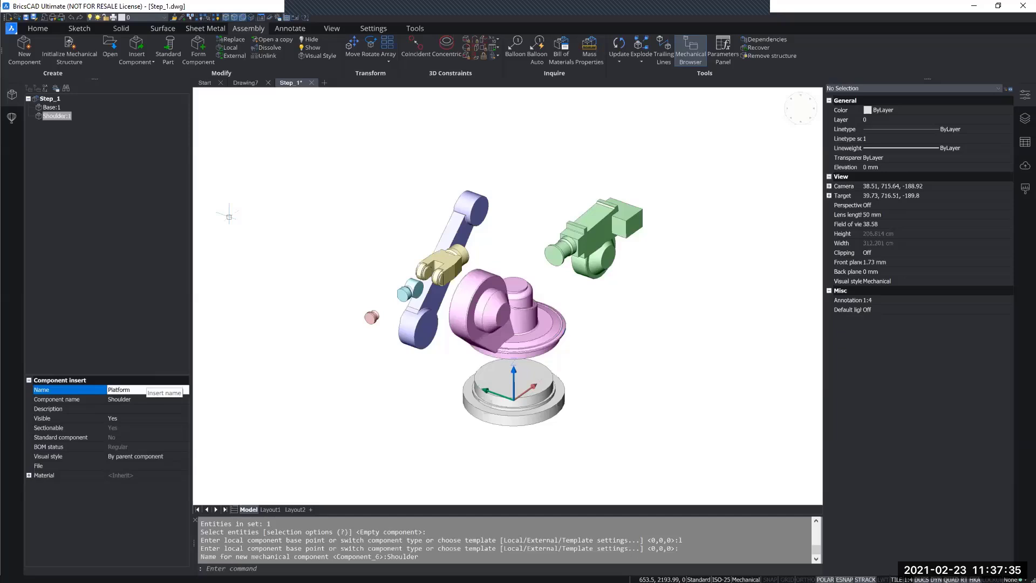
key(Return)
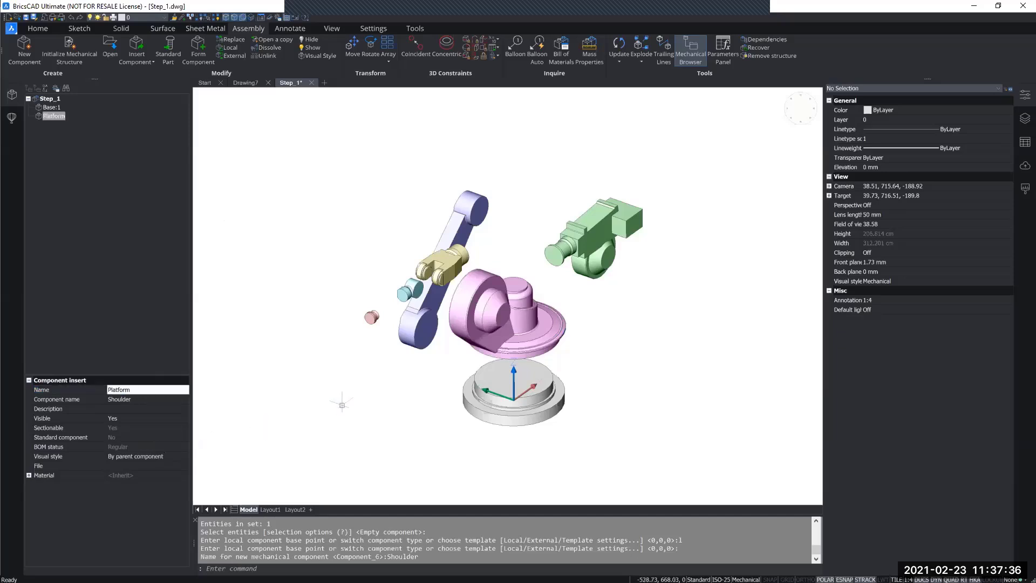
click(143, 402)
text(P)
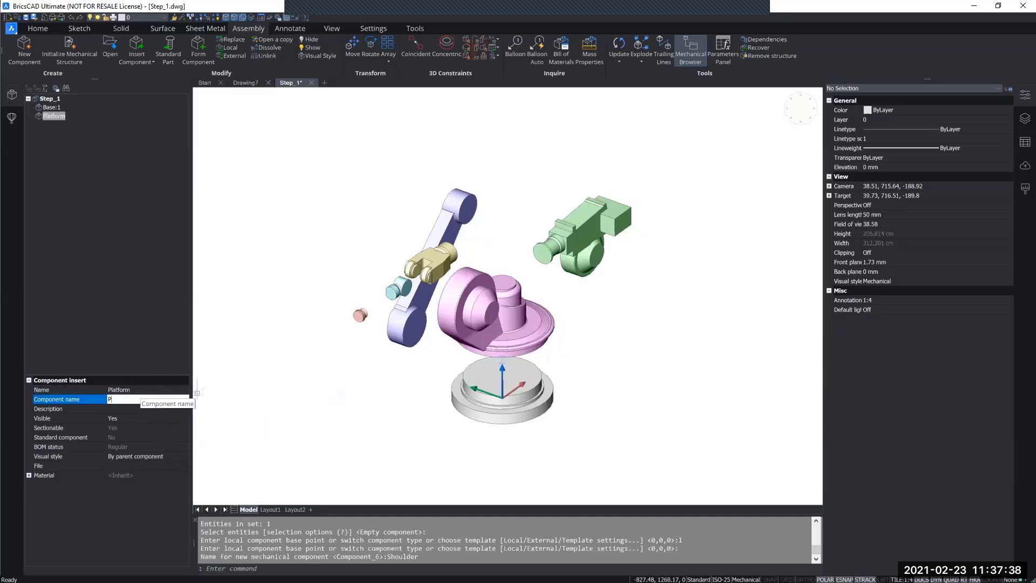
key(Return)
middle_drag(454, 403, 433, 415)
key(Escape)
key(Escape)
key(Escape)
- Form a local component named Shoulder from the long blue arm solid, using base point 0,0,0
key(Return)
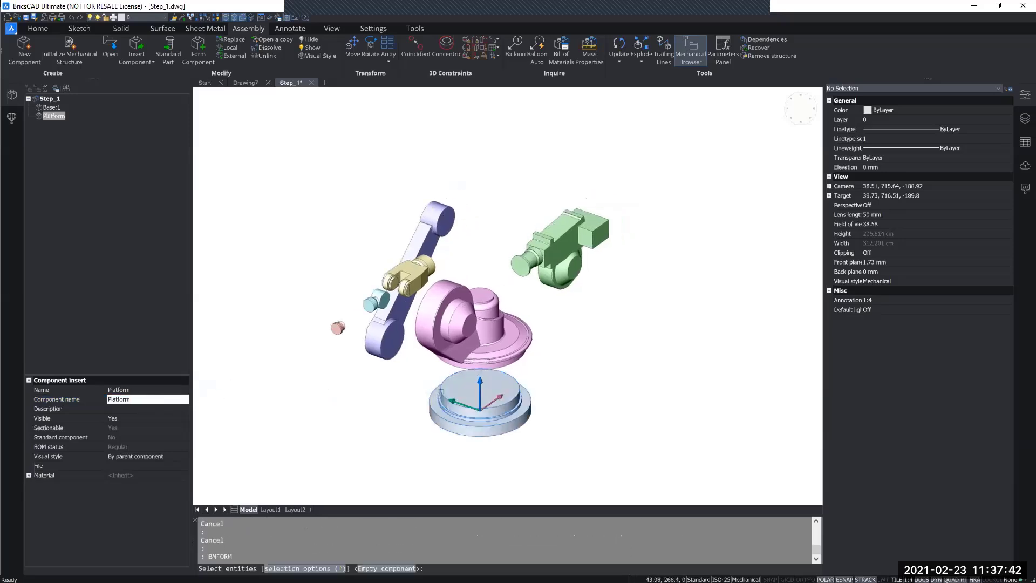
click(440, 219)
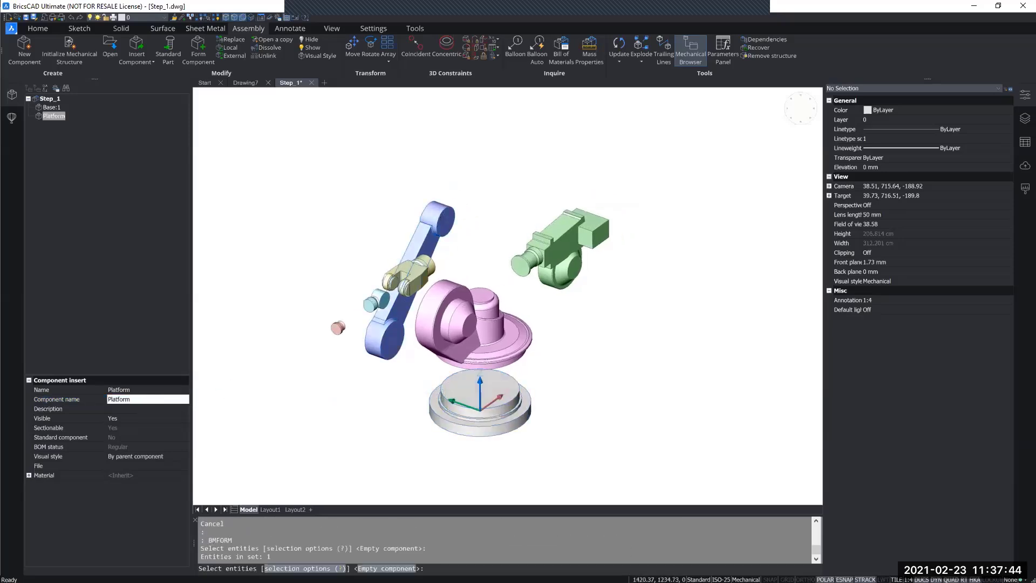
key(Return)
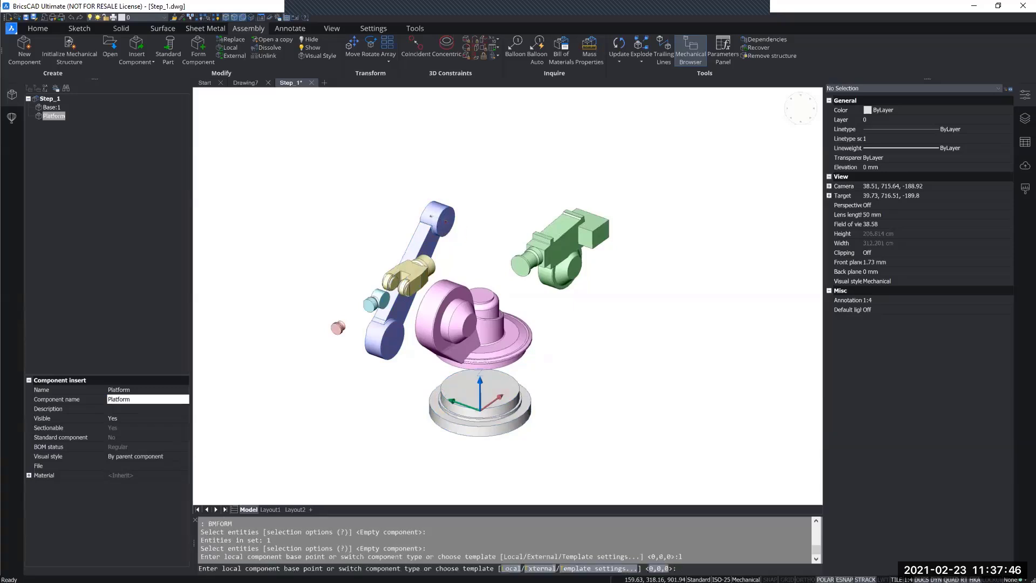
click(445, 221)
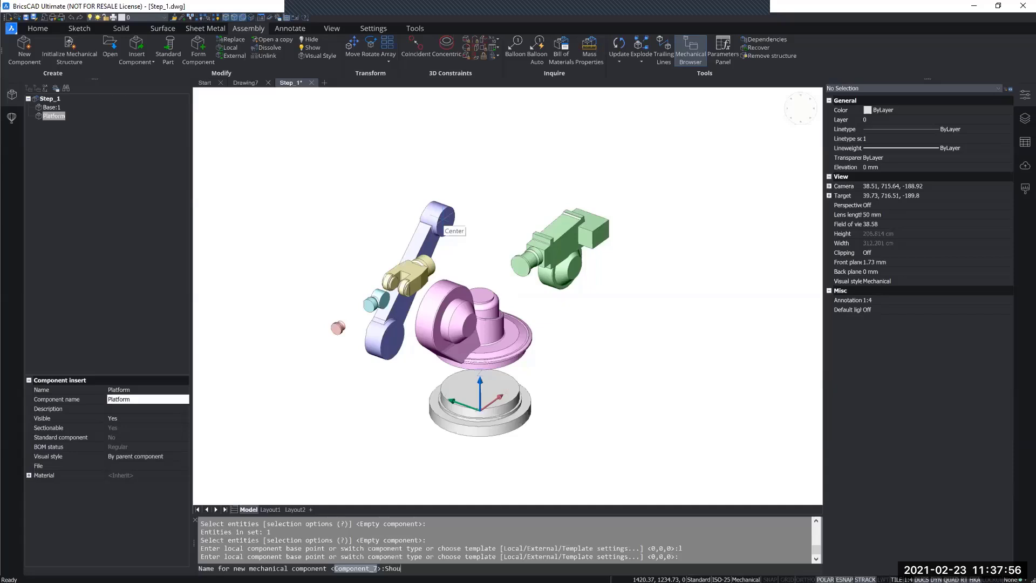
key(Return)
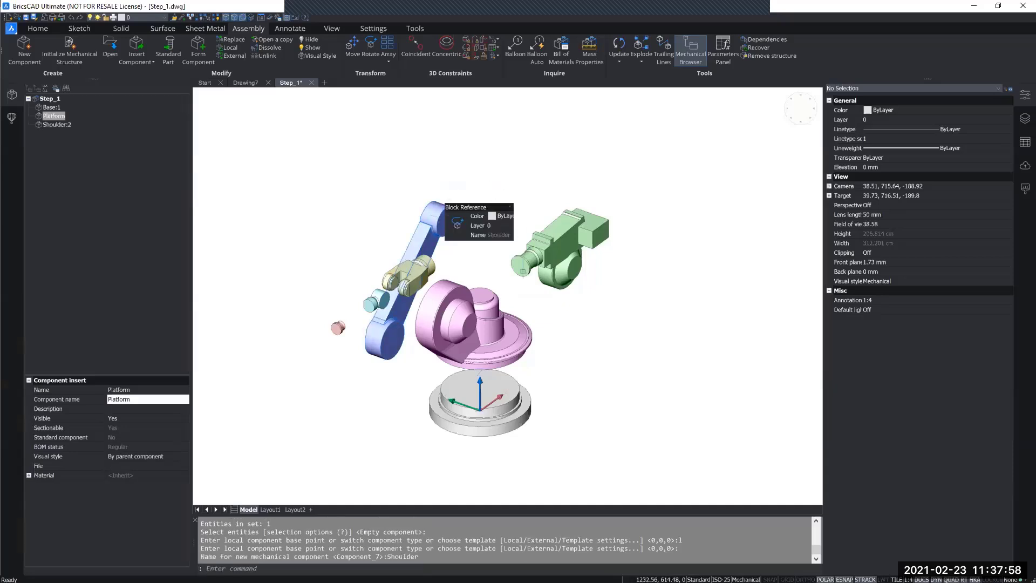
- Form a local component named Arm from the green upper arm solid, using base point 0,0,0
key(Return)
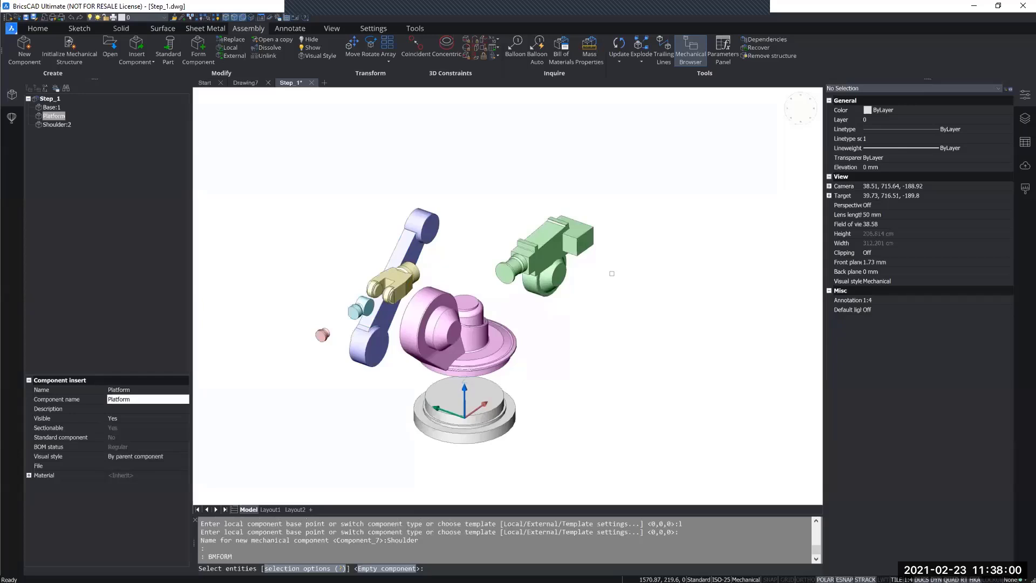
click(577, 255)
key(Return)
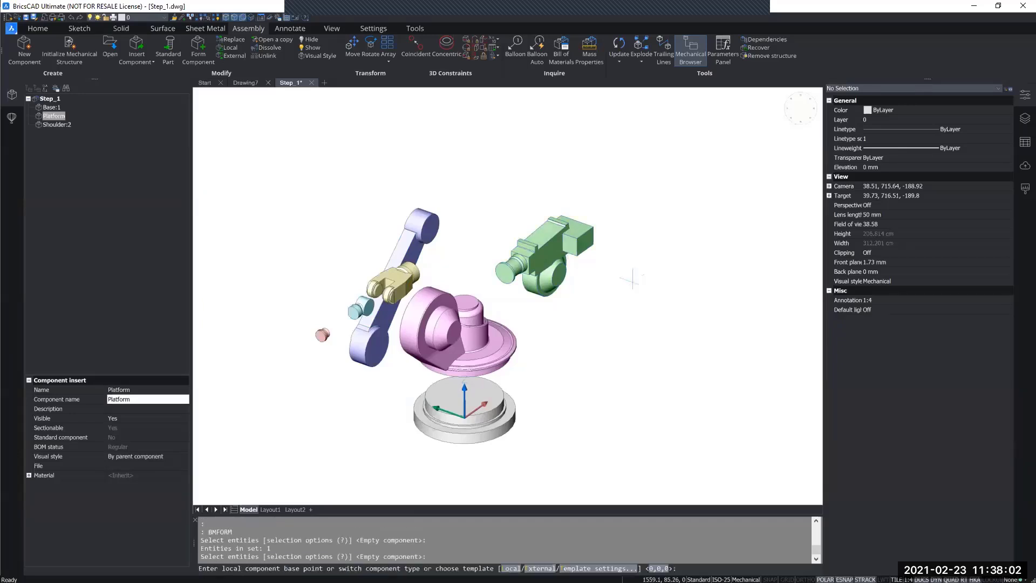
text(l)
key(Return)
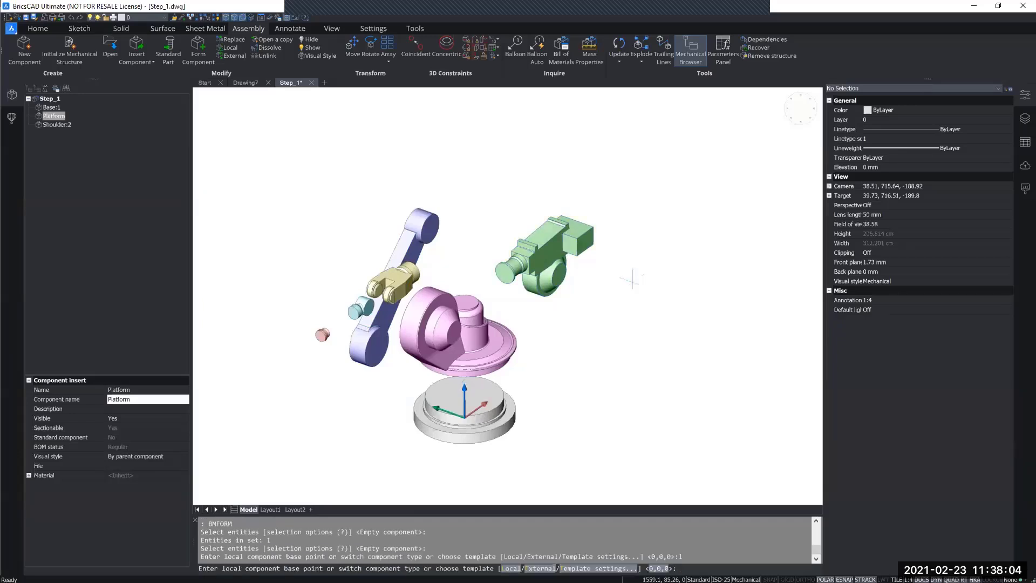
key(Return)
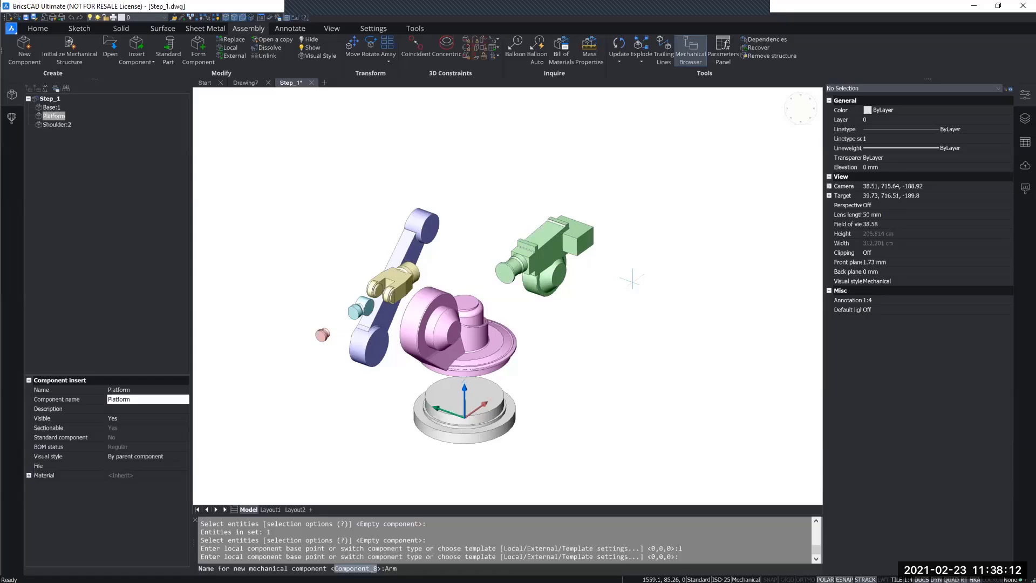
key(Return)
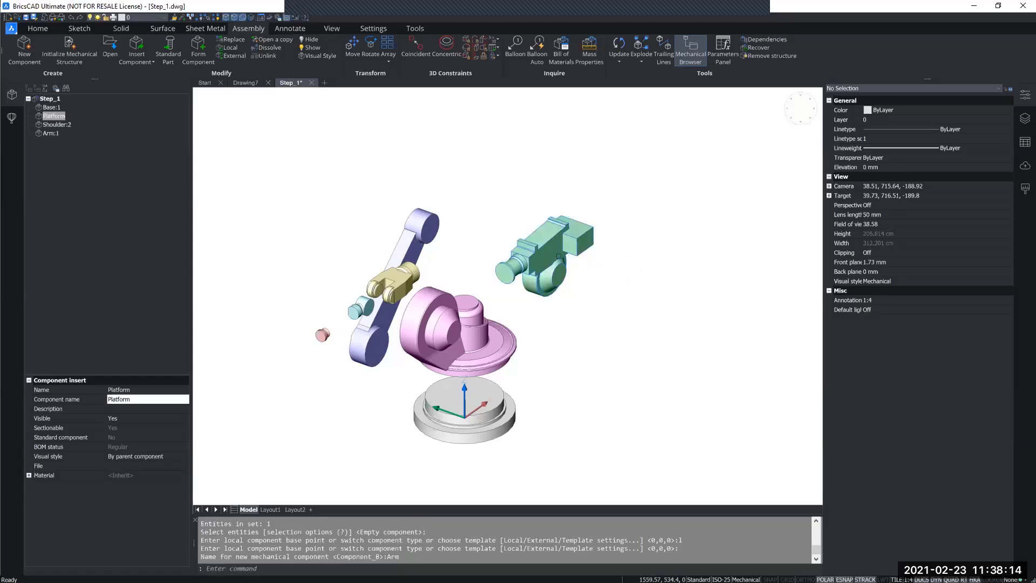
key(Escape)
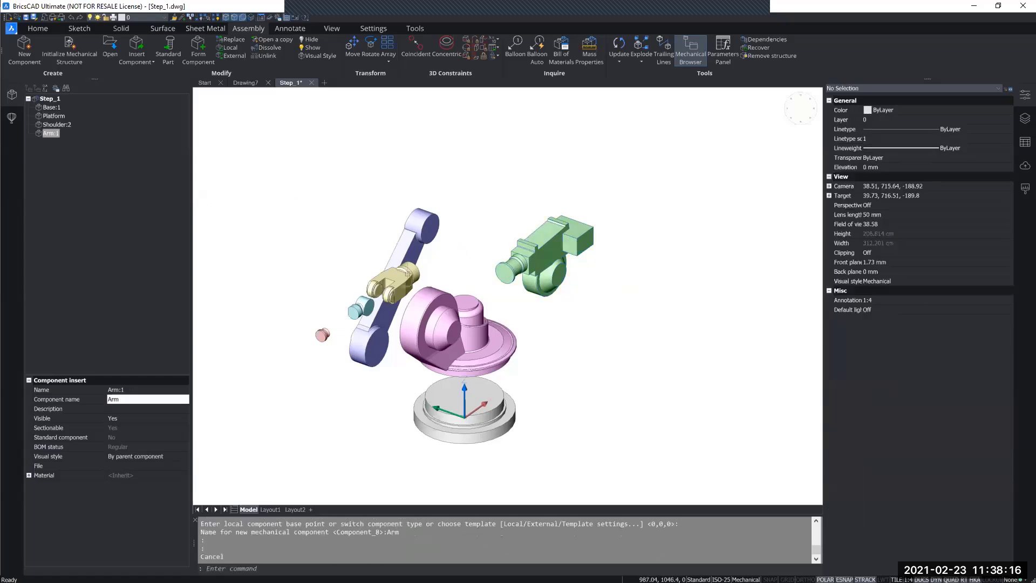
- Form a local component named Hand from the yellow wrist fork solid, using base point 0,0,0
click(408, 273)
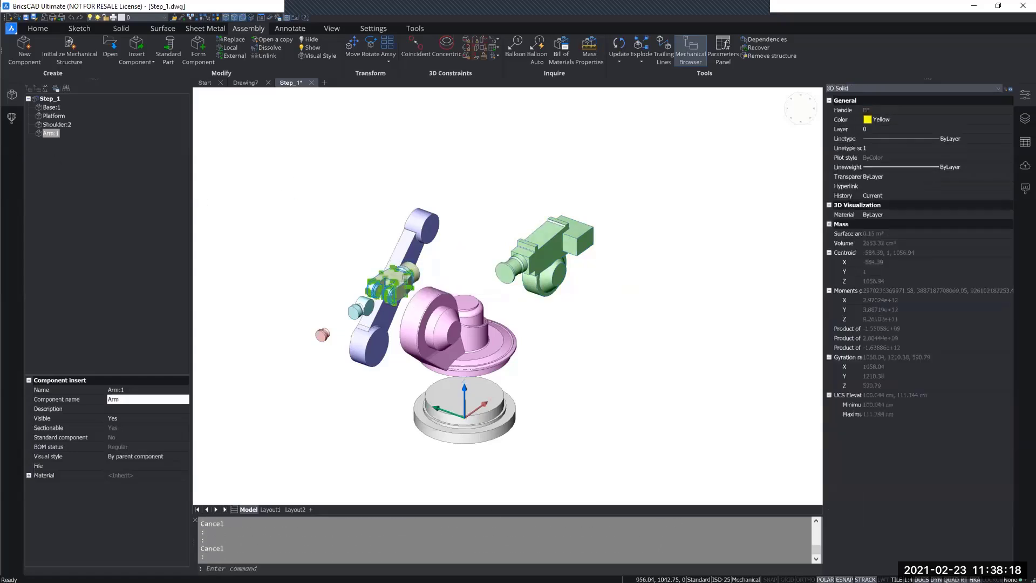
key(Return)
text(l)
key(Return)
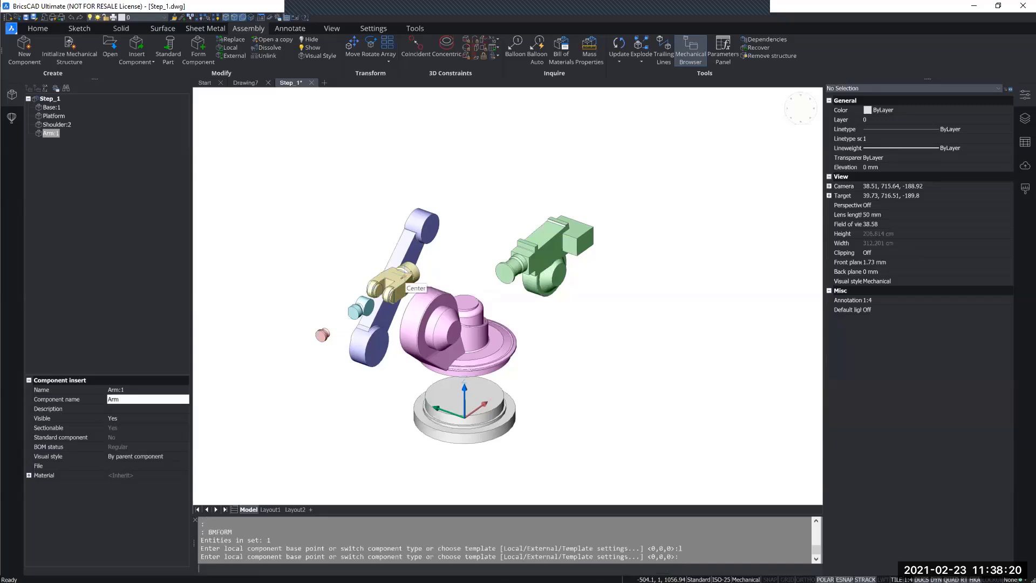
key(Return)
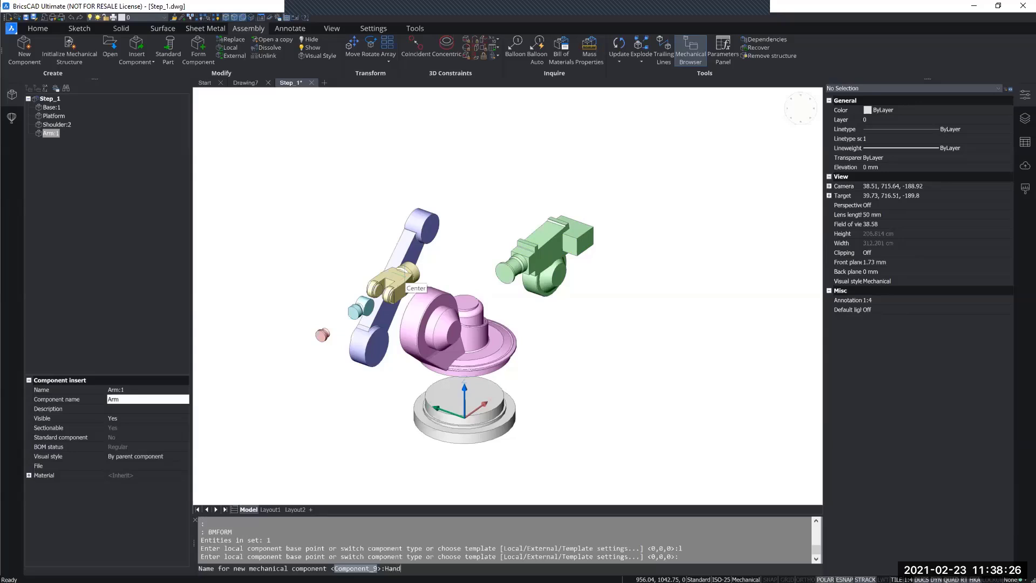
key(Return)
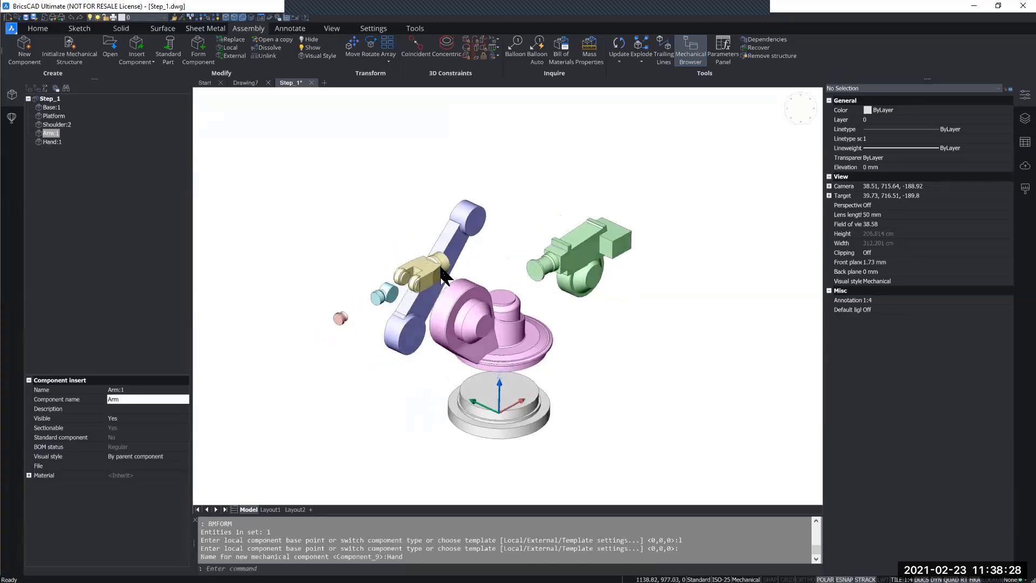
- Form a local component named Head from the cyan wrist joint solid, using base point 0,0,0
key(Return)
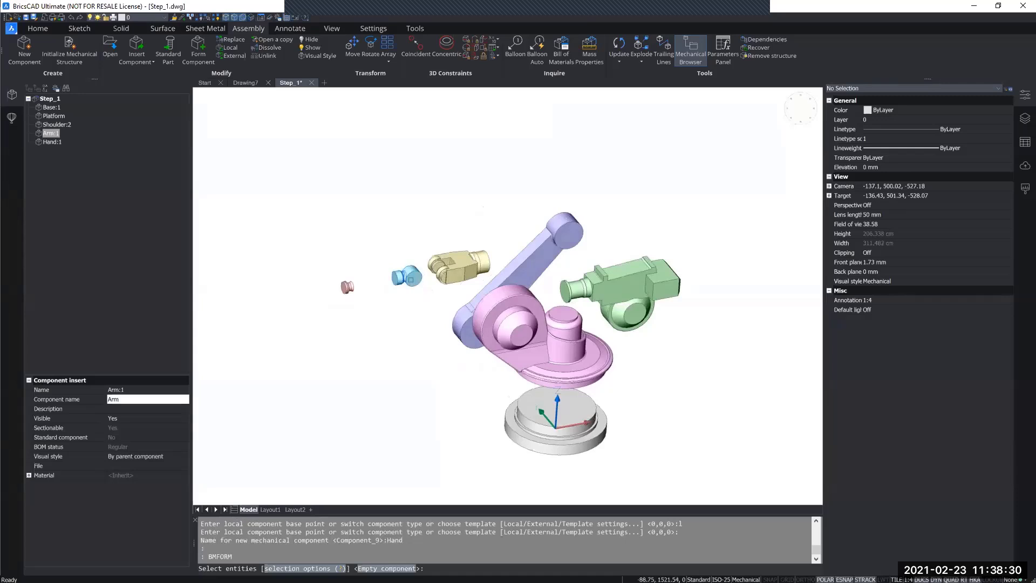
click(411, 279)
key(Return)
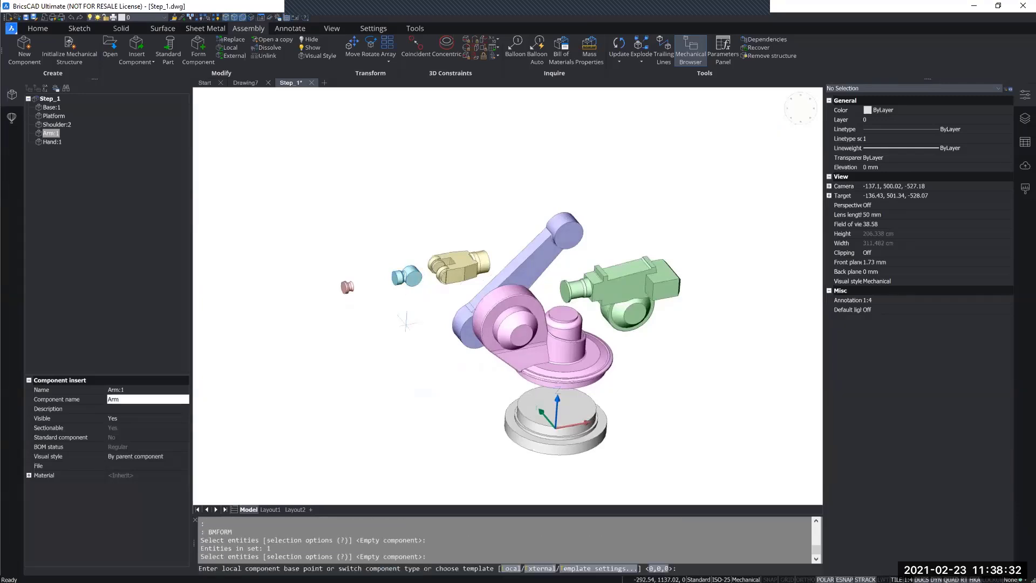
text(l)
key(Return)
key(Return)
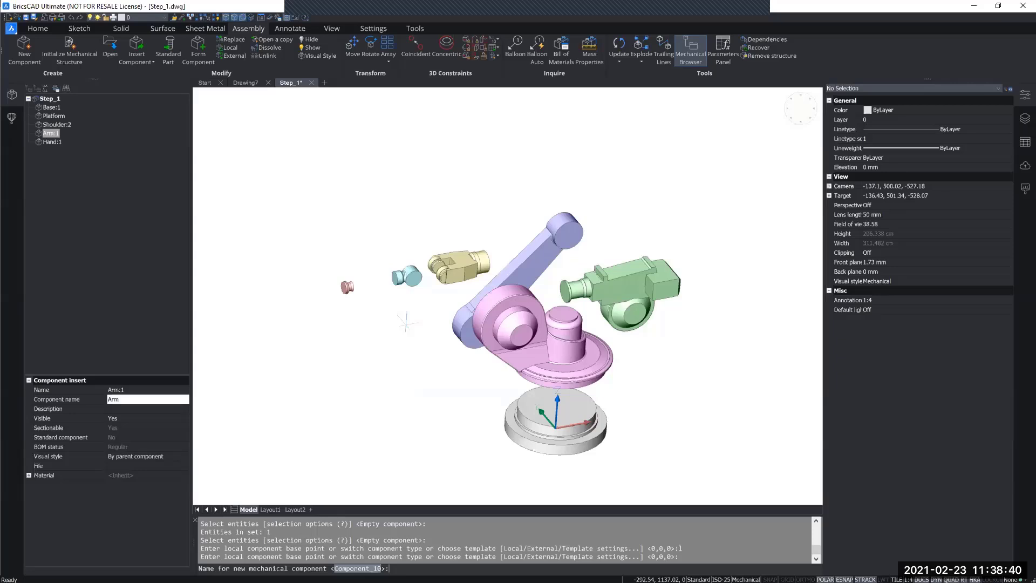
key(Return)
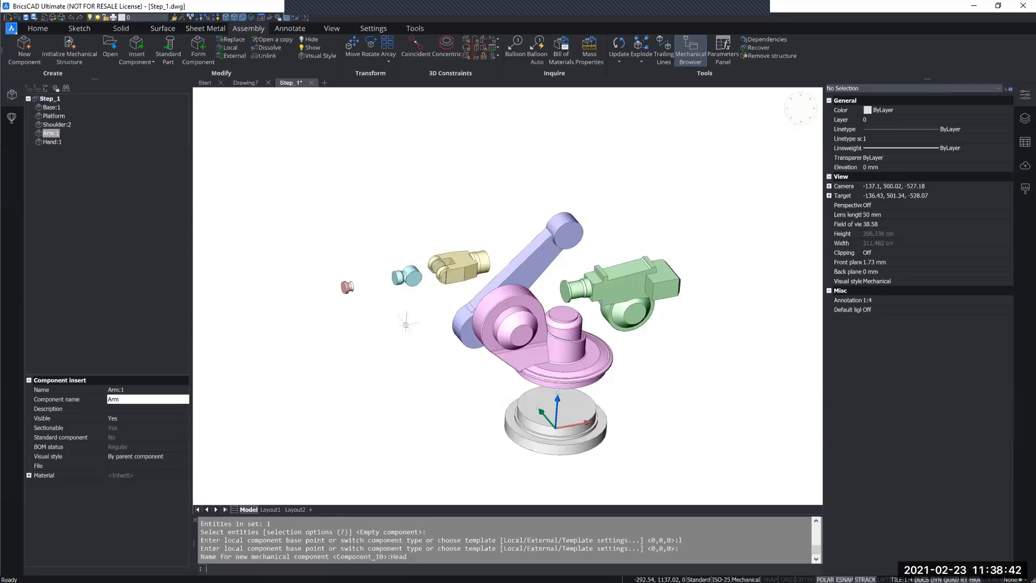
- Form a local component named Grip from the small red end solid, using base point 0,0,0
key(Return)
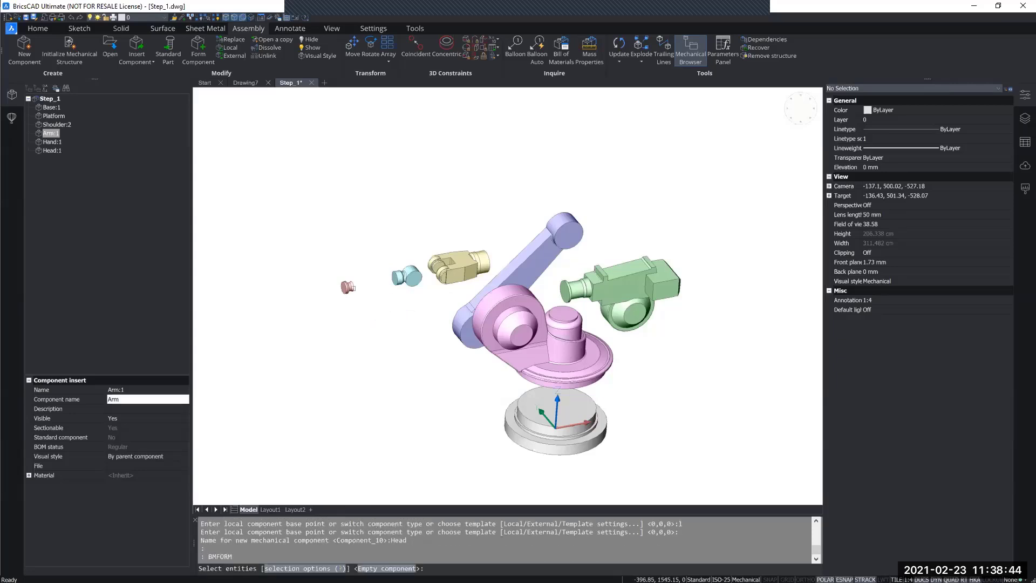
click(347, 287)
key(Return)
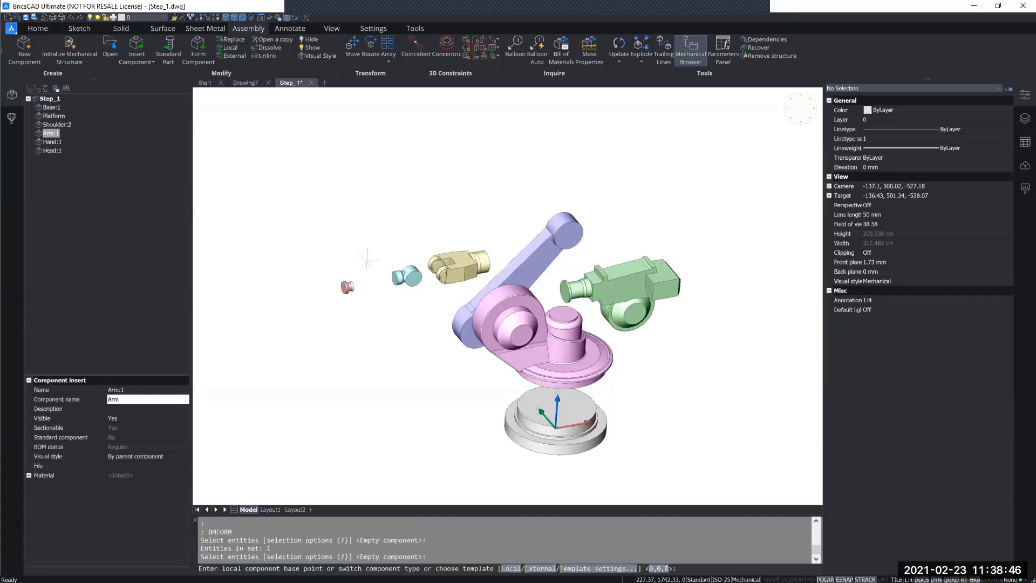
text(l)
key(Return)
key(Return)
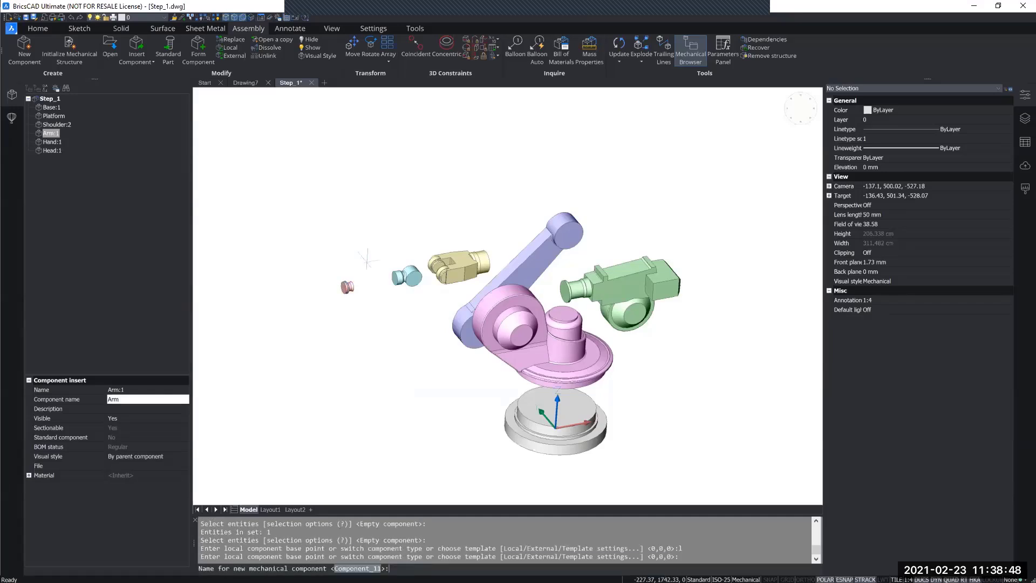
text(Grip)
key(Return)
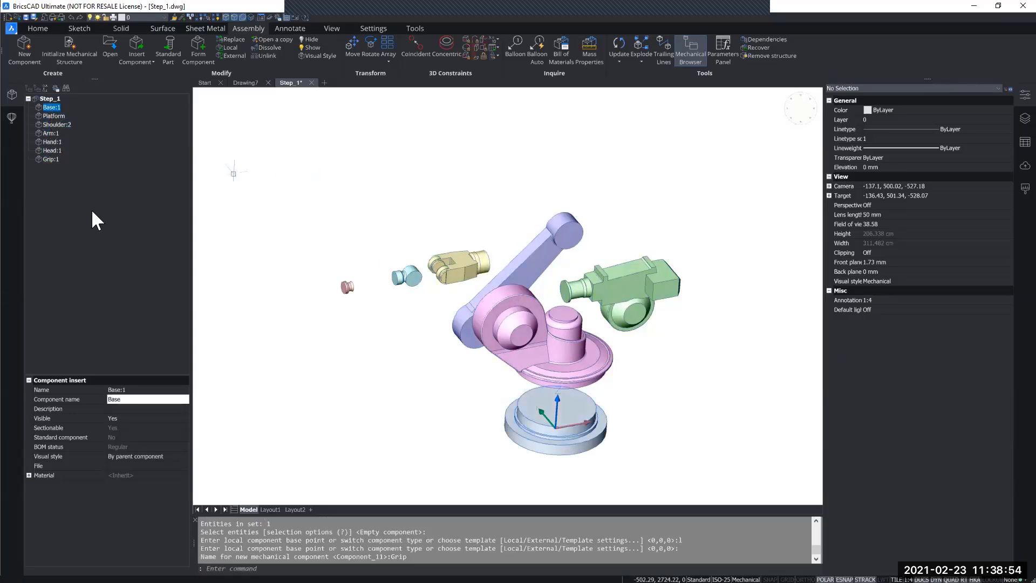
- Apply a Fix 3D constraint to the gray Base component so it is anchored in place
shift+middle_drag(340, 369, 382, 350)
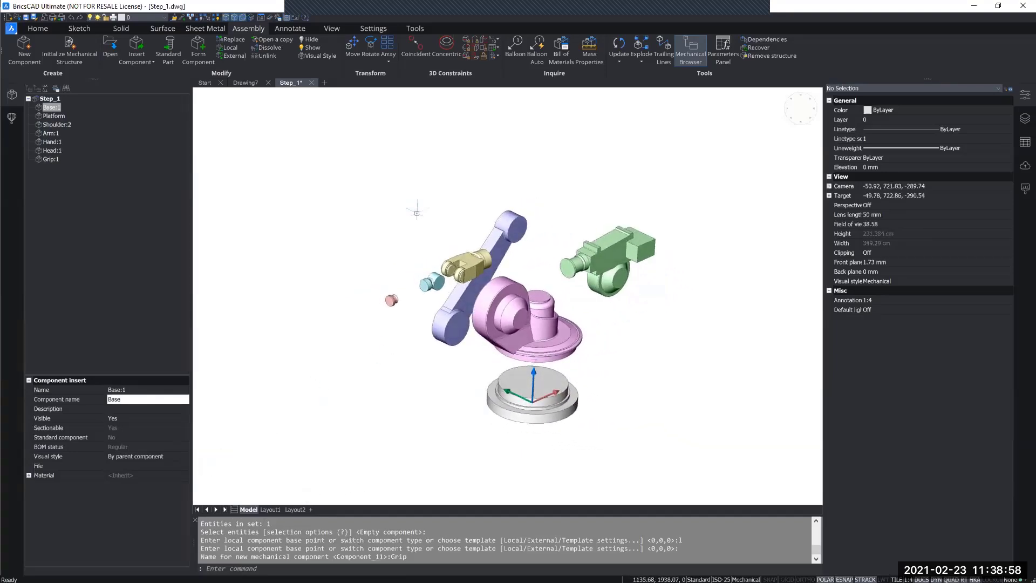
click(483, 56)
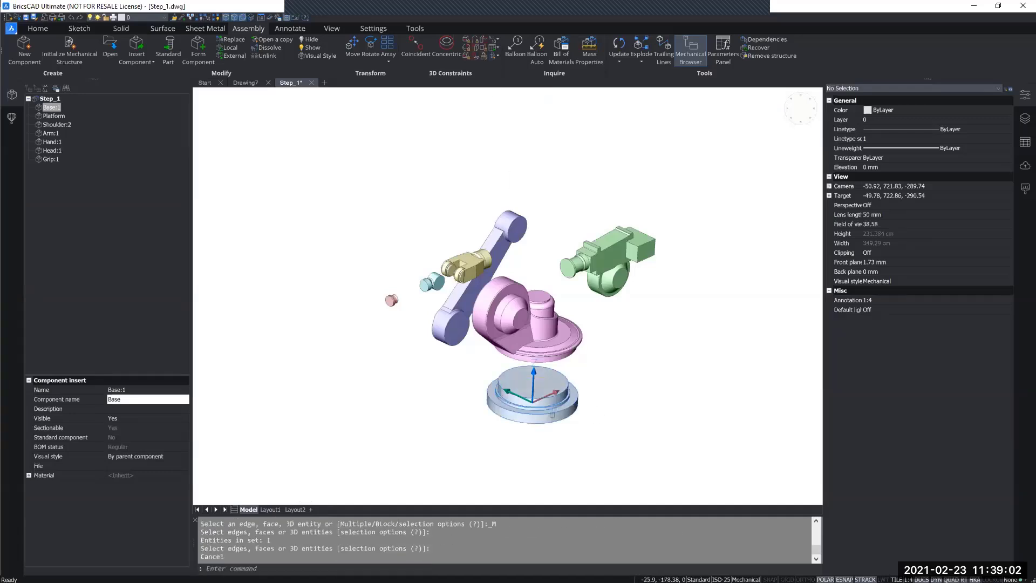
key(Escape)
key(Escape)
drag(572, 445, 538, 397)
click(481, 57)
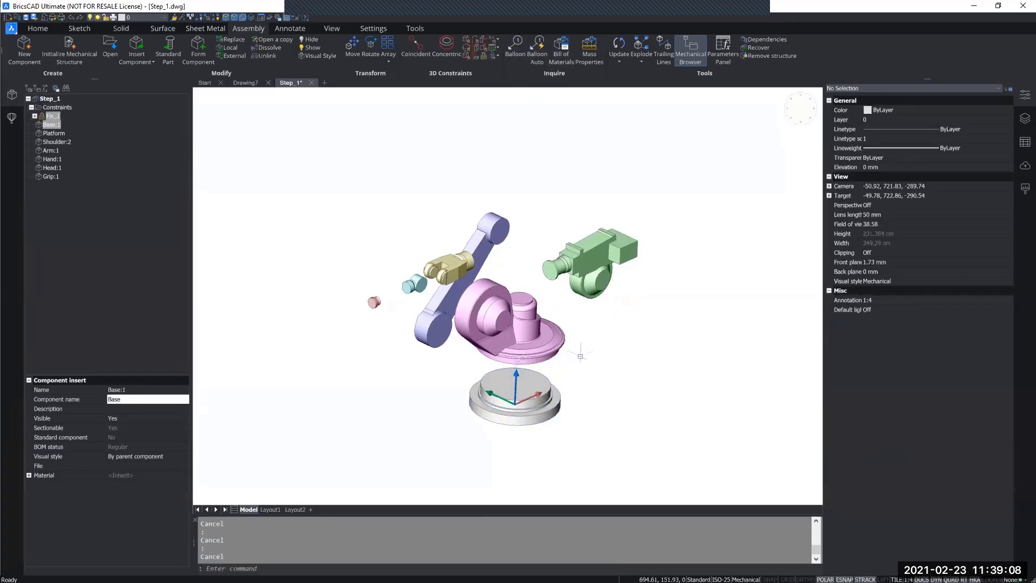
shift+middle_drag(579, 356, 532, 354)
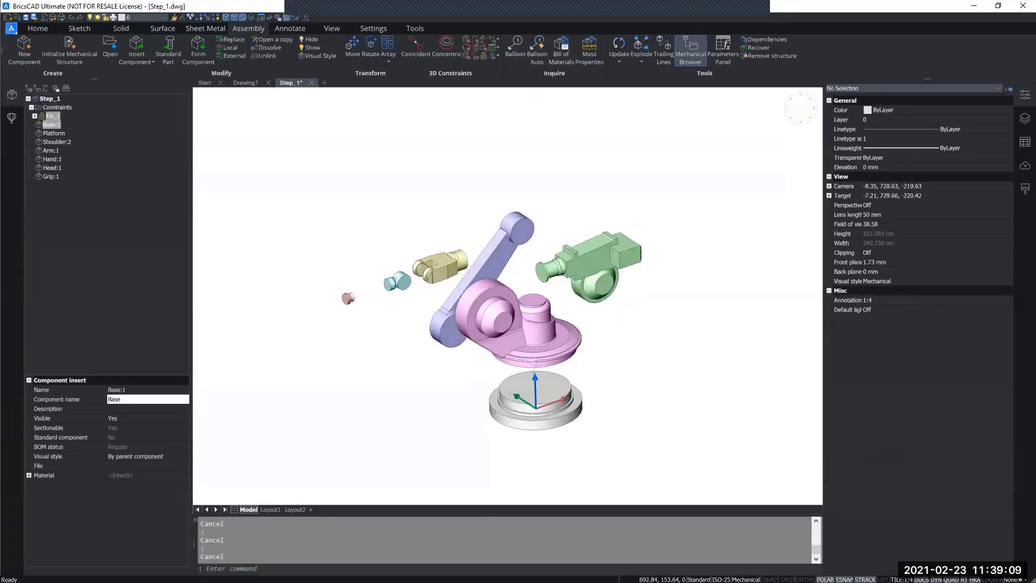
click(49, 116)
- Add a concentric constraint between the Platform's lower cylindrical rim and the Base's upper cylindrical face
middle_drag(586, 355, 525, 398)
click(413, 40)
click(438, 40)
scroll(526, 339, up, 5)
click(526, 339)
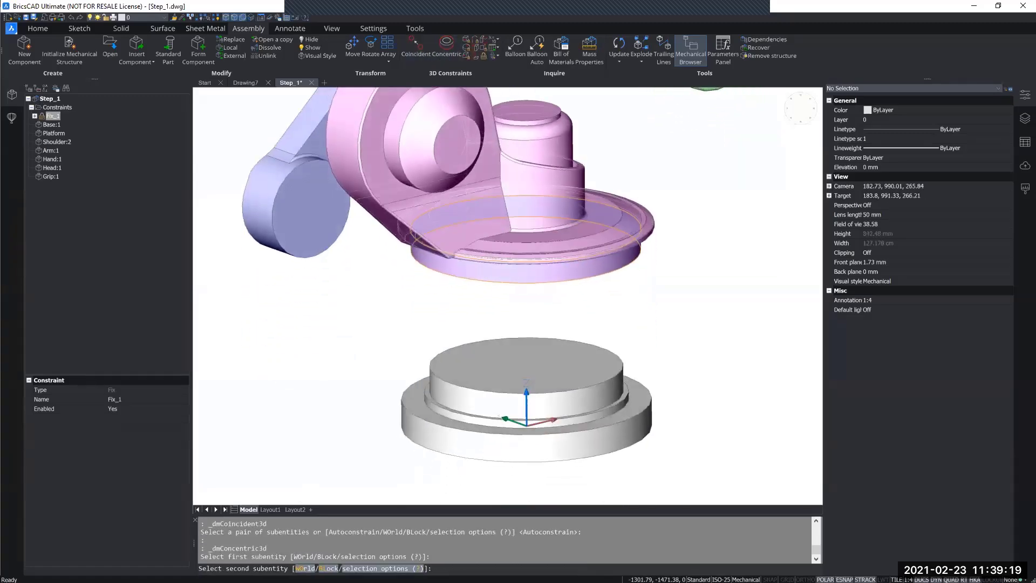
click(469, 402)
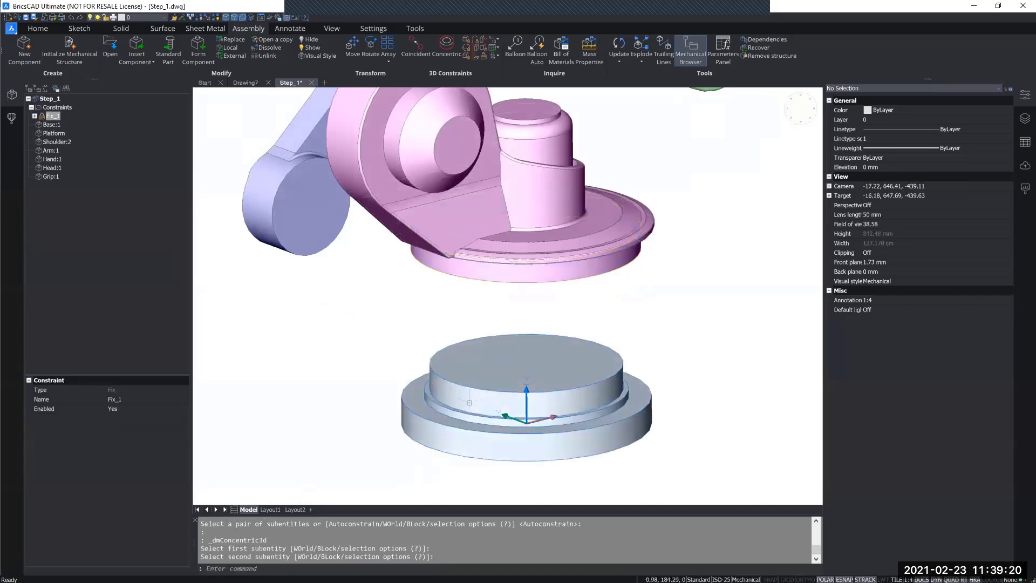
- Add a coincident constraint between the Platform's flat underside and the Base's flat top face
click(418, 45)
shift+middle_drag(515, 301, 507, 349)
click(505, 256)
click(507, 349)
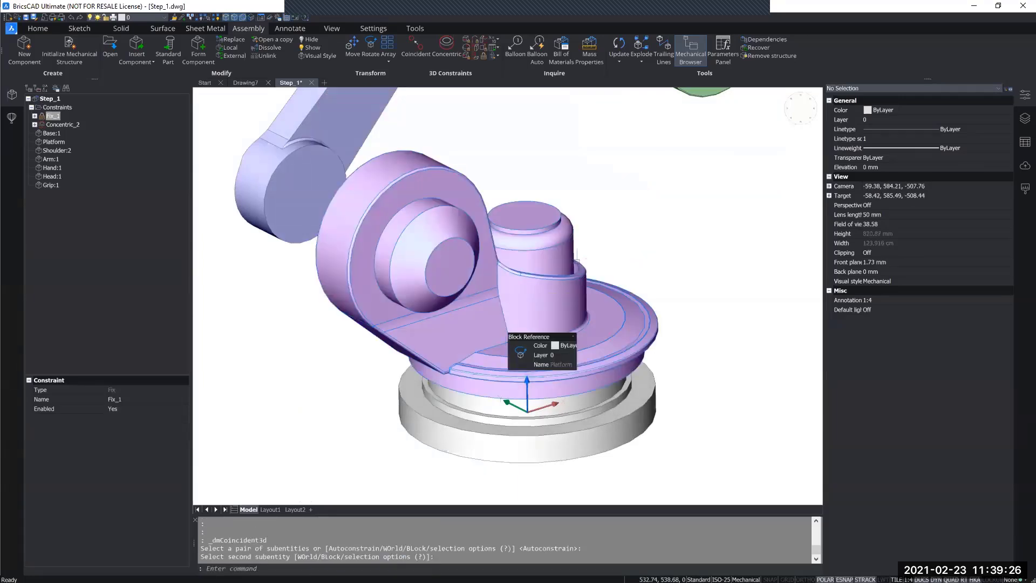
- Add a coincident constraint between the flat face of the Shoulder's lower joint and the Platform's upright disc
scroll(576, 261, down, 5)
click(405, 42)
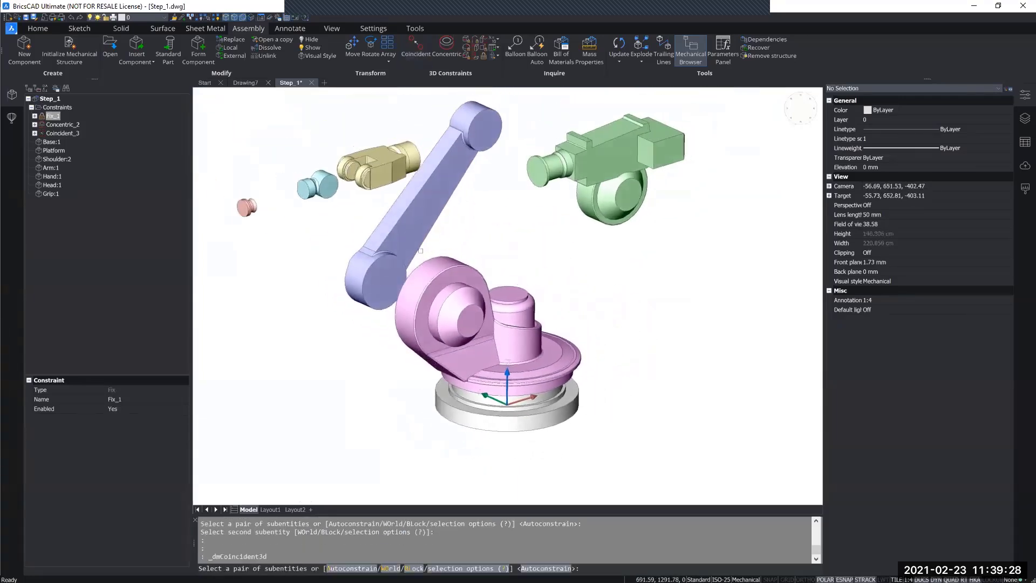
click(386, 291)
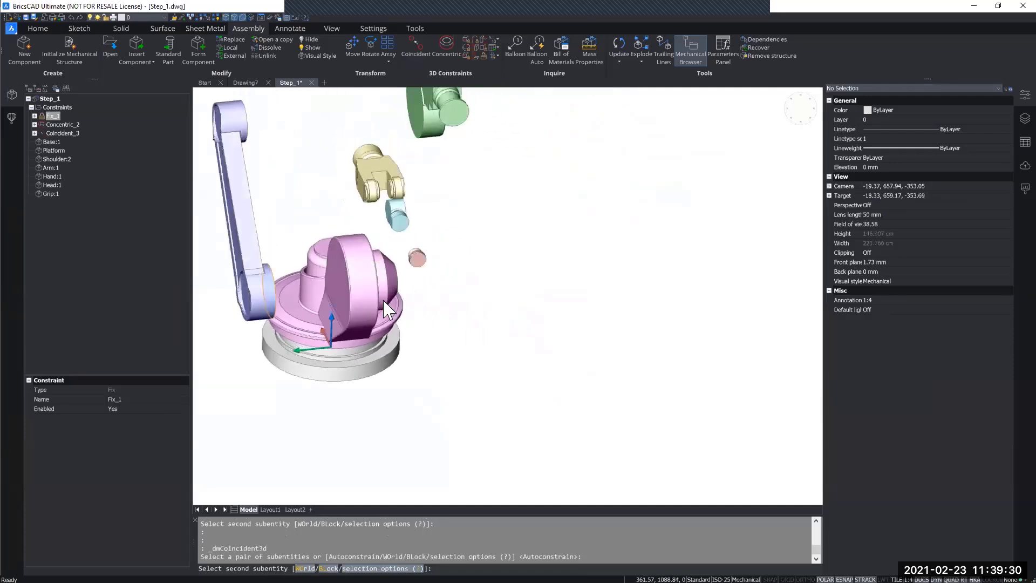
click(385, 292)
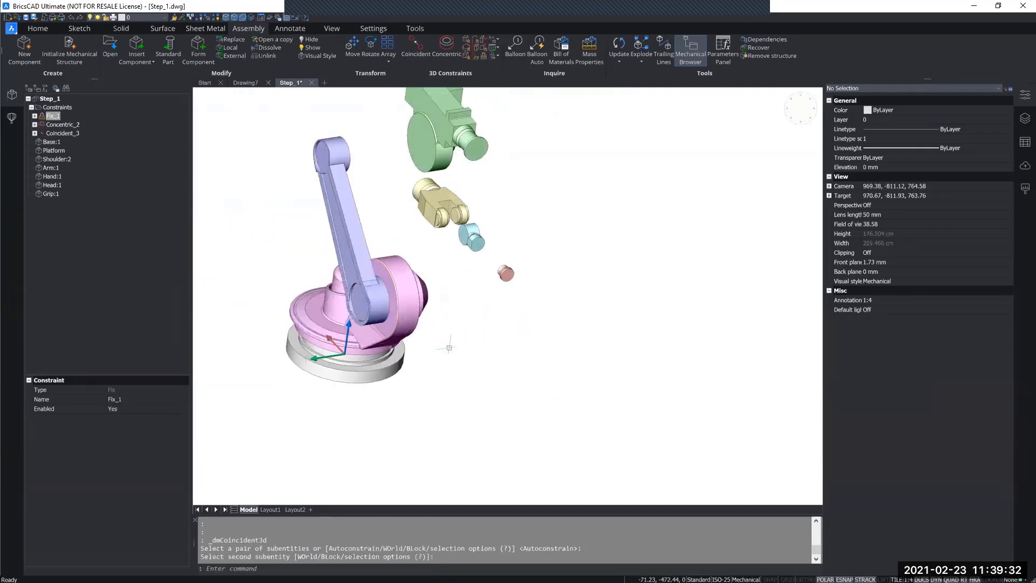
- Add a concentric constraint between the Shoulder's lower cylindrical joint and the Platform's upright disc
middle_drag(449, 347, 496, 327)
scroll(497, 325, up, 3)
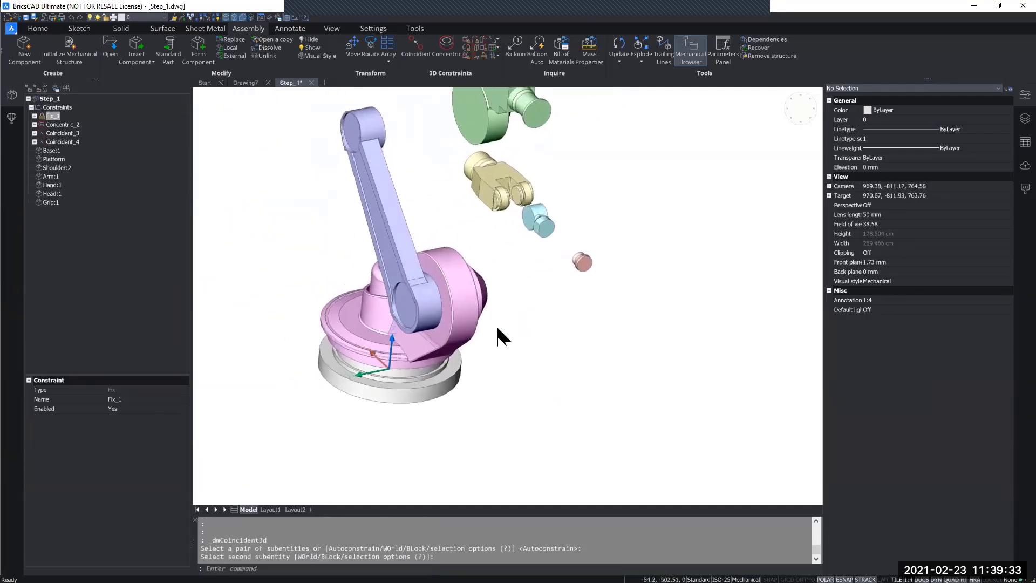
click(443, 46)
click(444, 307)
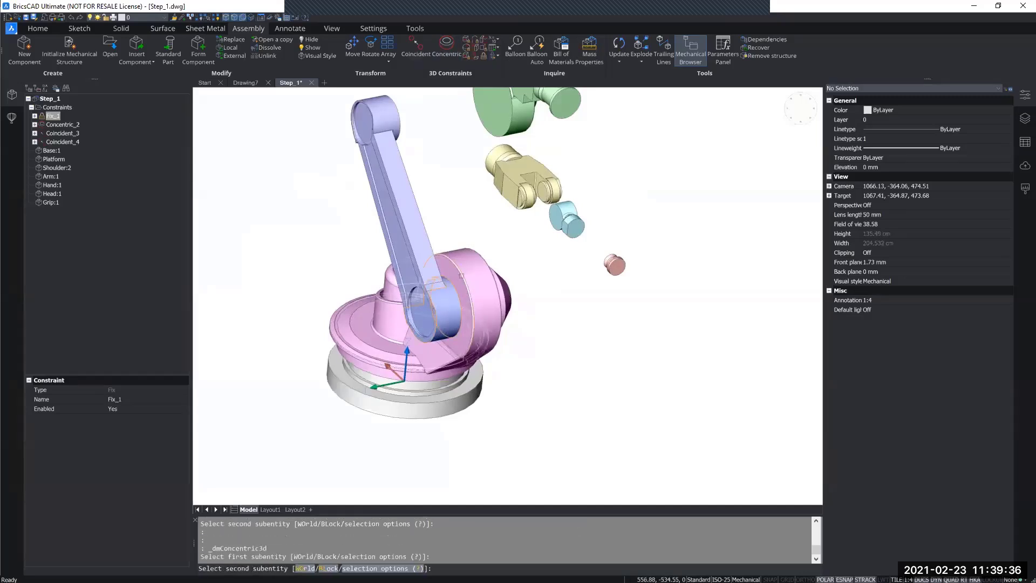
click(486, 306)
middle_drag(531, 254, 532, 280)
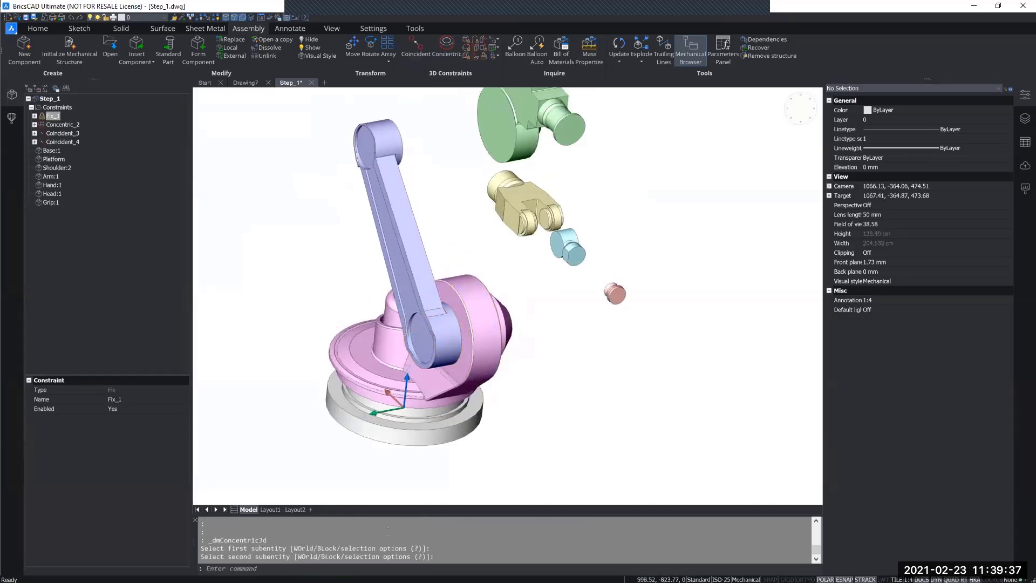
- Add a coincident constraint between the flat face of the Shoulder's upper joint and the Arm's round joint
click(419, 48)
click(502, 176)
shift+middle_drag(502, 176, 577, 230)
click(570, 230)
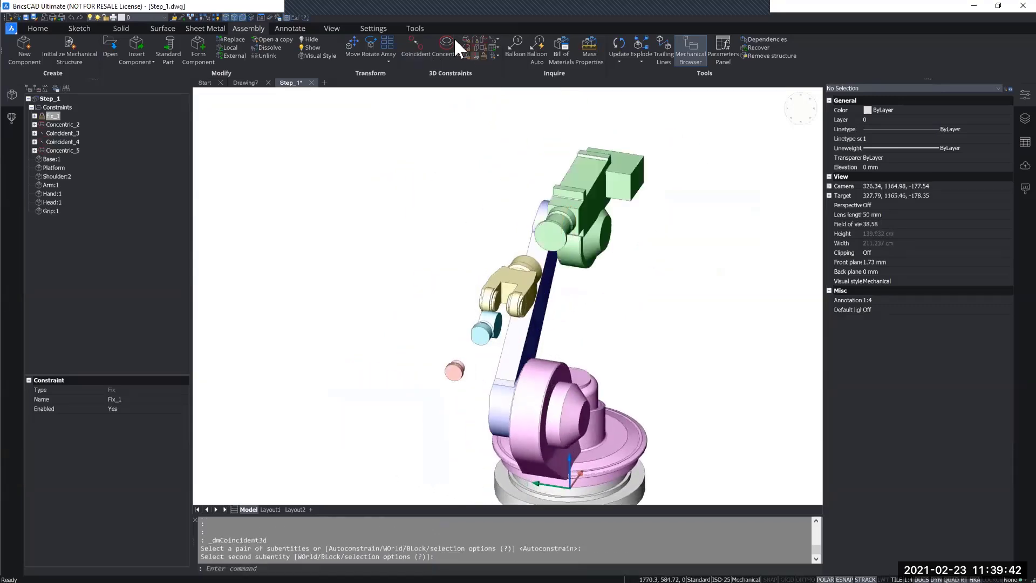
- Add a concentric constraint between the Arm's round joint and the Shoulder's upper cylindrical joint
click(454, 40)
shift+middle_drag(567, 329, 496, 226)
click(564, 298)
click(496, 226)
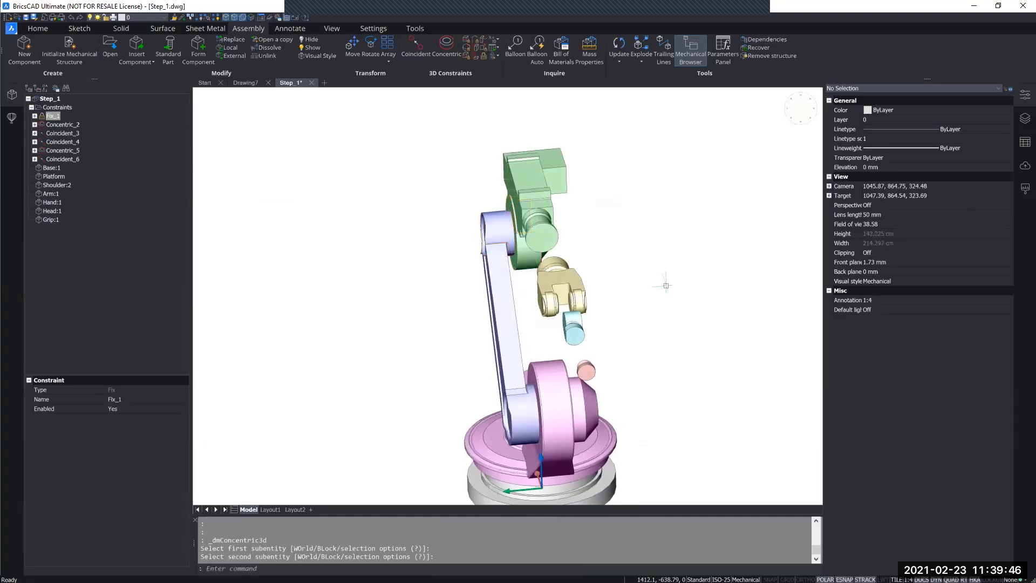
middle_drag(647, 282, 597, 236)
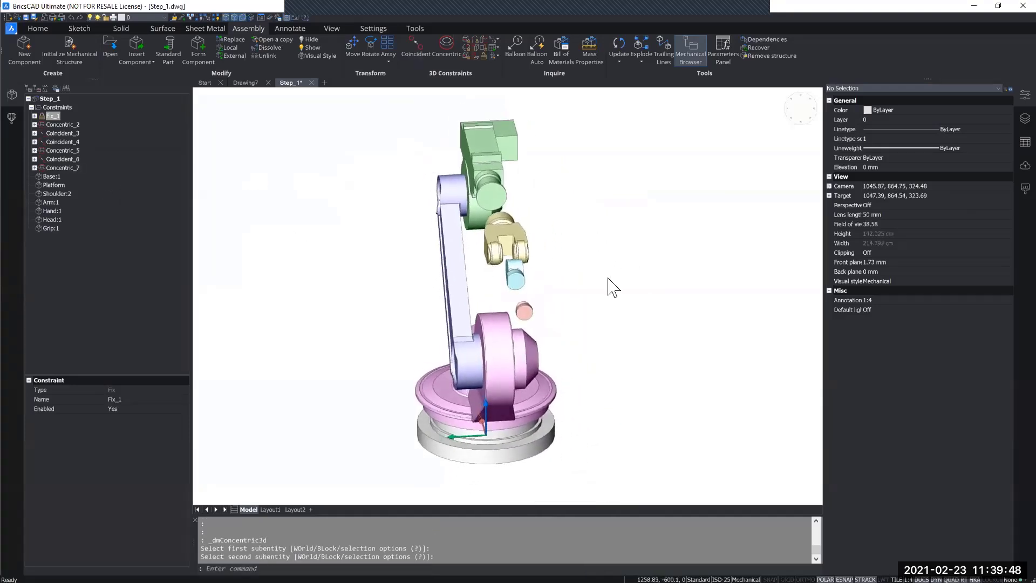
shift+middle_drag(612, 286, 531, 310)
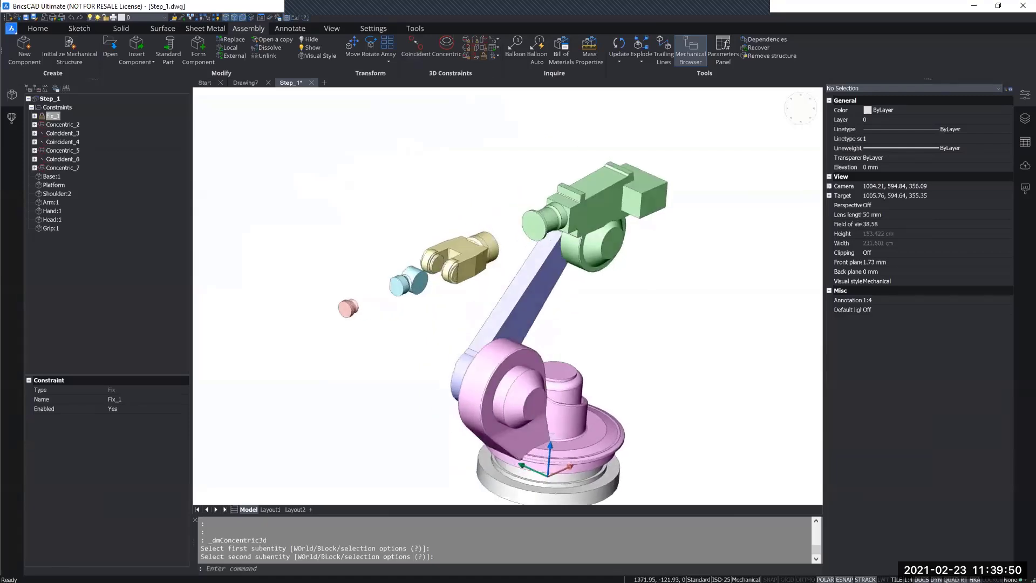
- Add a coincident constraint between the flat end face of the Arm's wrist and the Hand's round rear face
click(419, 44)
click(529, 225)
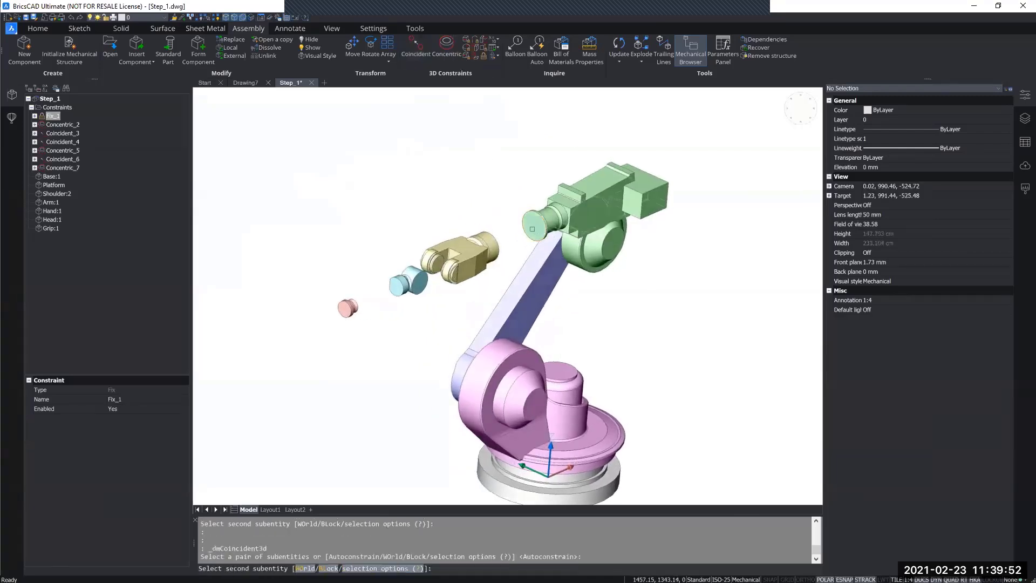
shift+middle_drag(583, 264, 513, 276)
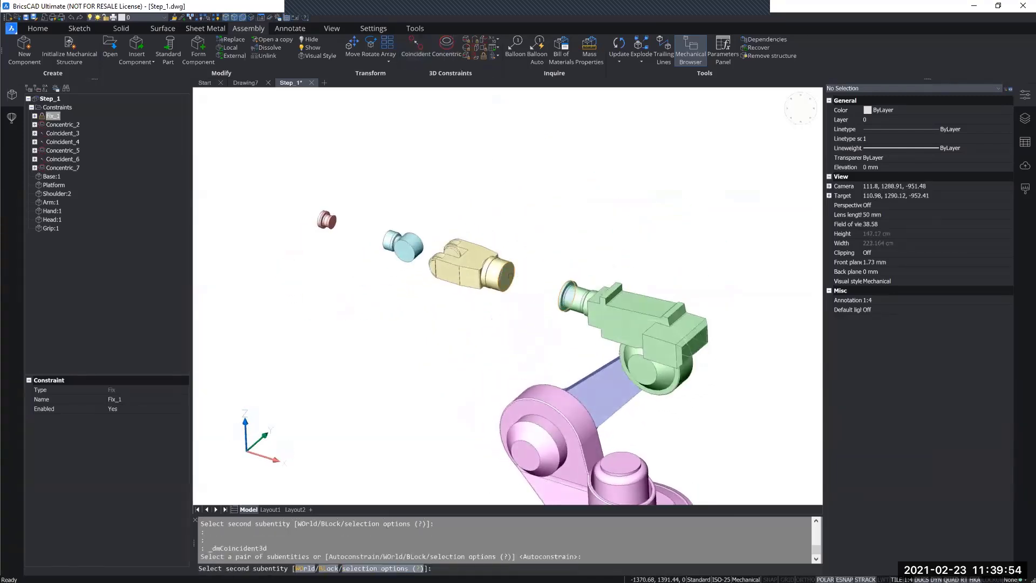
click(510, 273)
- Add a concentric constraint between the Arm's cylindrical wrist shaft and the Hand's cylindrical rear end
click(446, 44)
scroll(565, 301, up, 6)
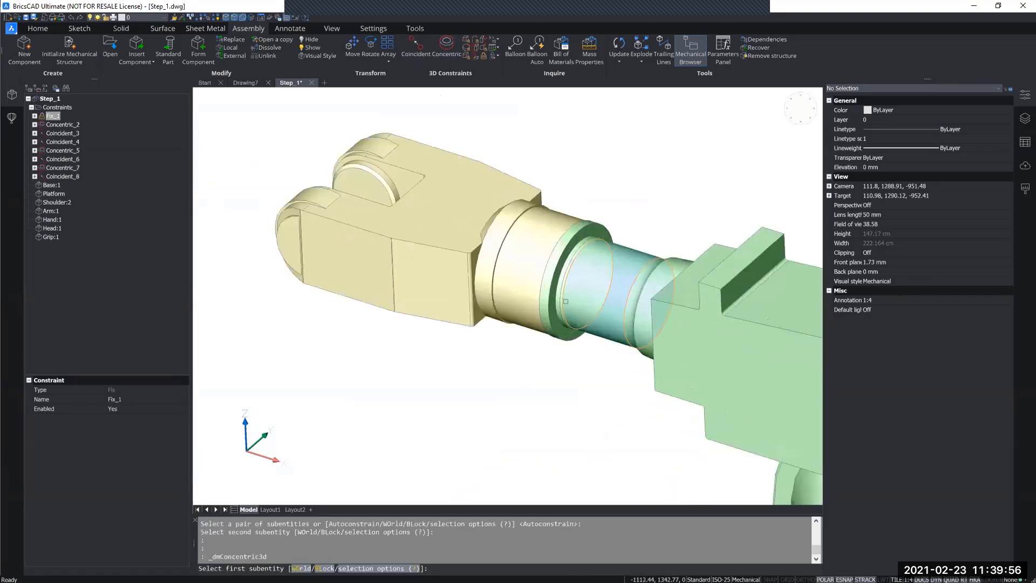
click(574, 295)
click(513, 269)
scroll(514, 269, down, 3)
scroll(513, 269, down, 5)
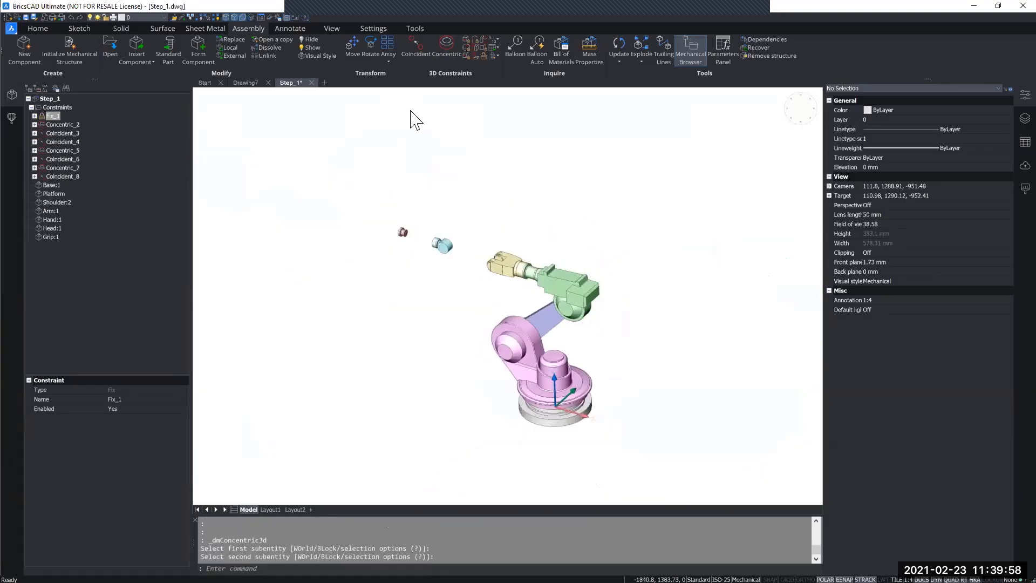
- Add a concentric constraint between the Head's cylindrical joint and the round inner boss of the Hand's fork
click(434, 49)
scroll(470, 244, up, 6)
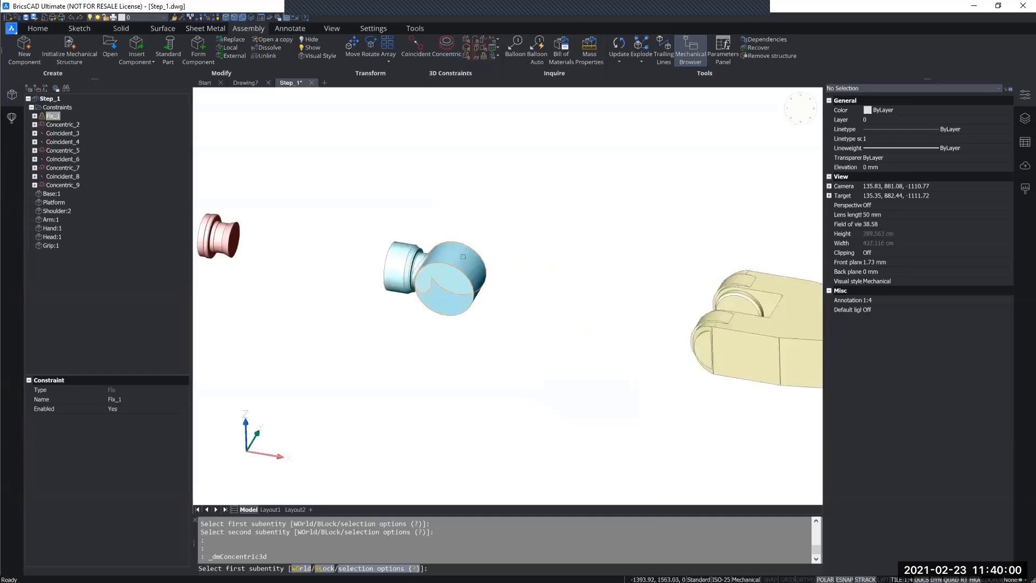
click(447, 264)
scroll(444, 264, down, 3)
shift+middle_drag(588, 279, 566, 289)
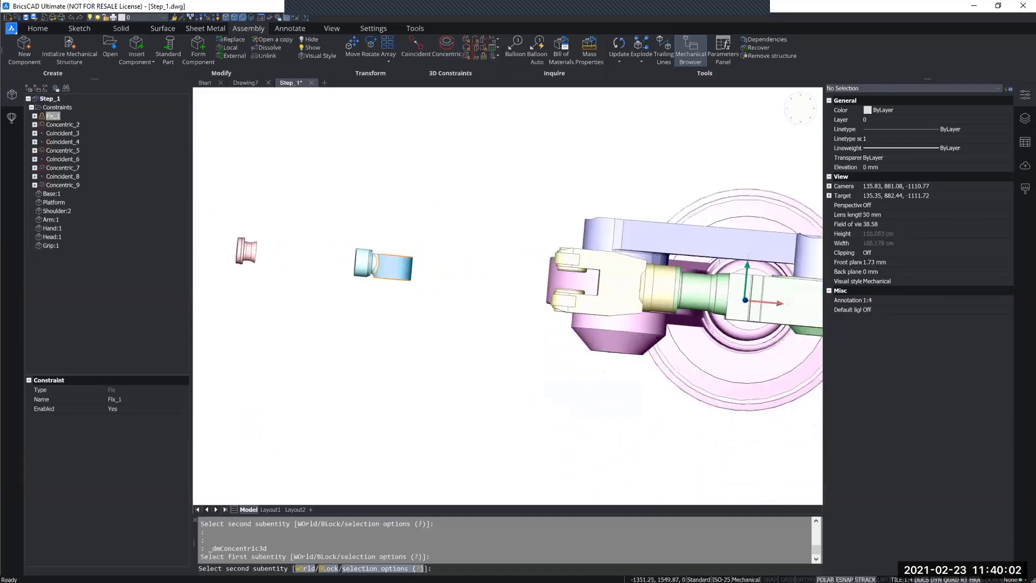
scroll(564, 286, up, 5)
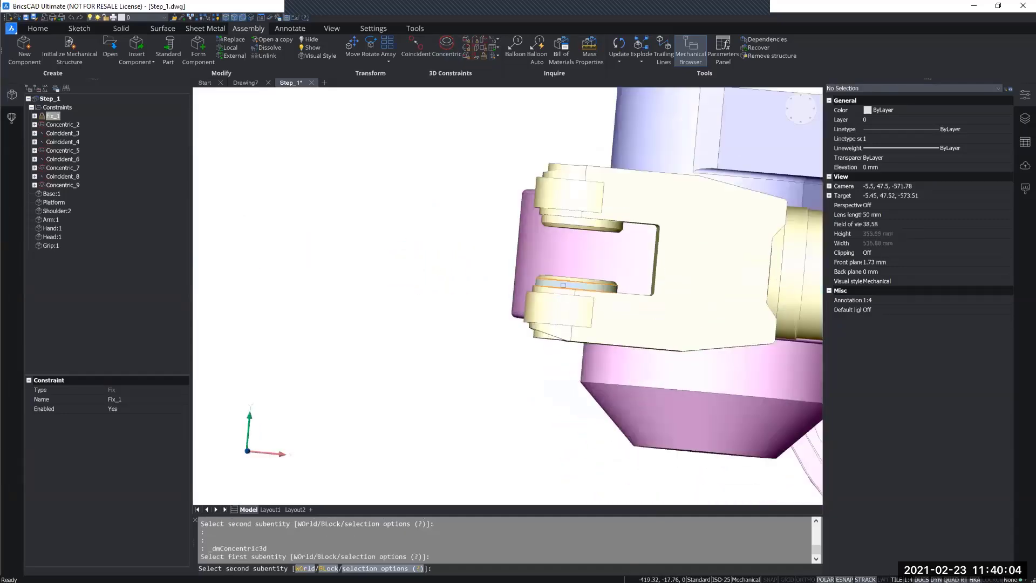
click(563, 285)
shift+middle_drag(557, 304, 468, 94)
click(423, 46)
shift+middle_drag(575, 294, 570, 261)
key(Escape)
click(563, 258)
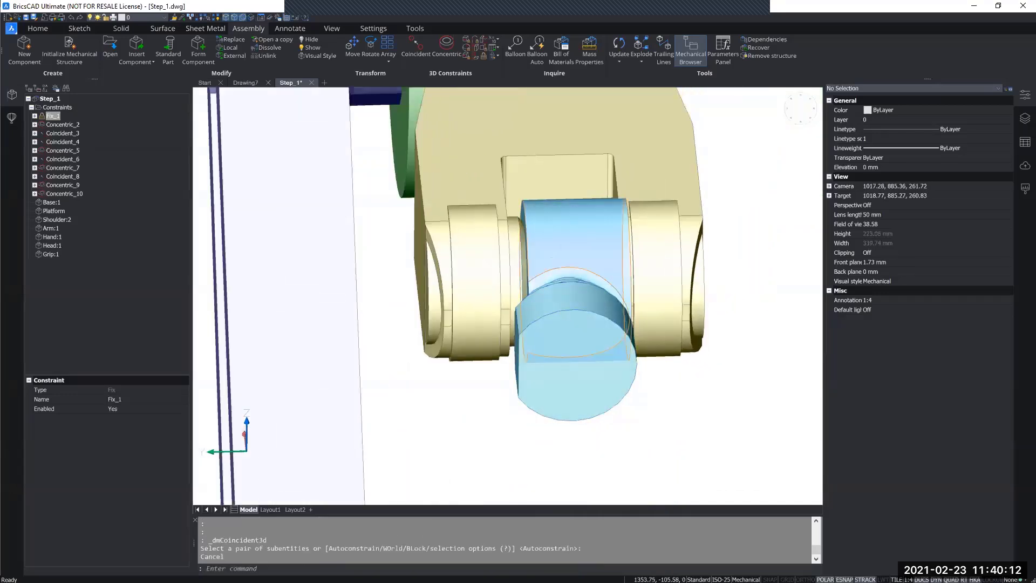
key(Escape)
- Move the Head sideways along the joint axis to expose the round inner boss of the Hand's fork
drag(563, 258, 560, 258)
click(559, 257)
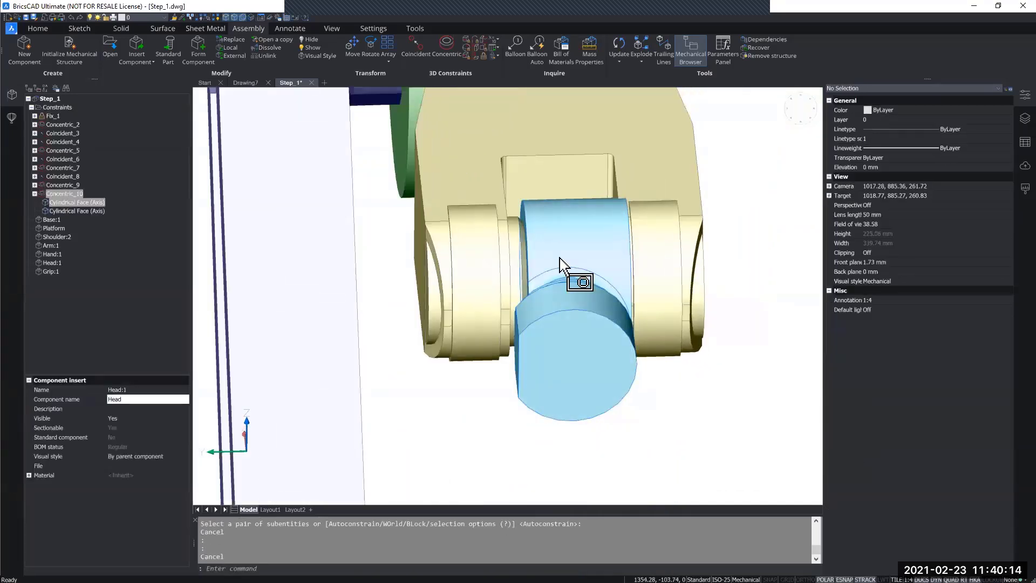
click(567, 281)
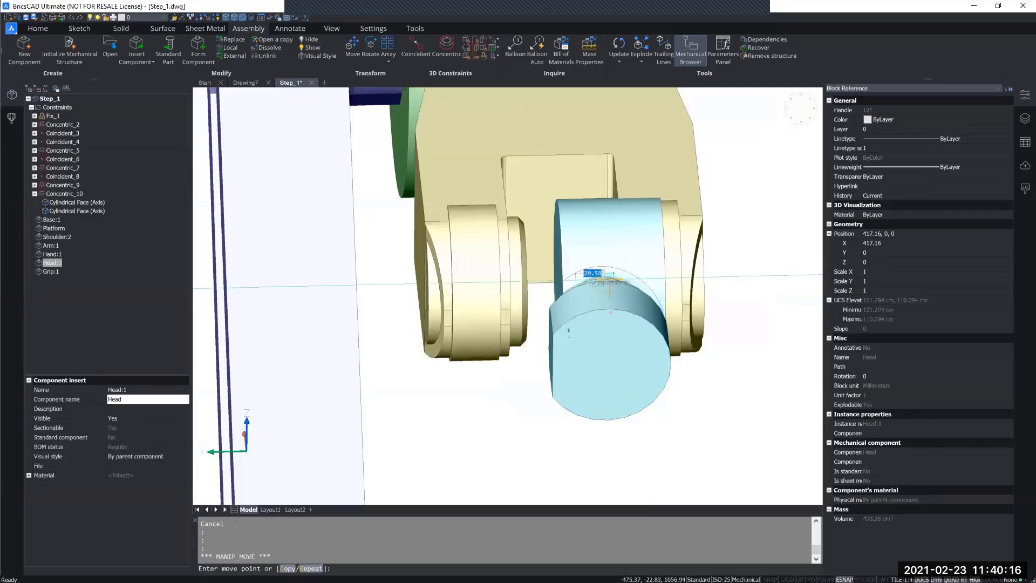
click(612, 281)
key(Escape)
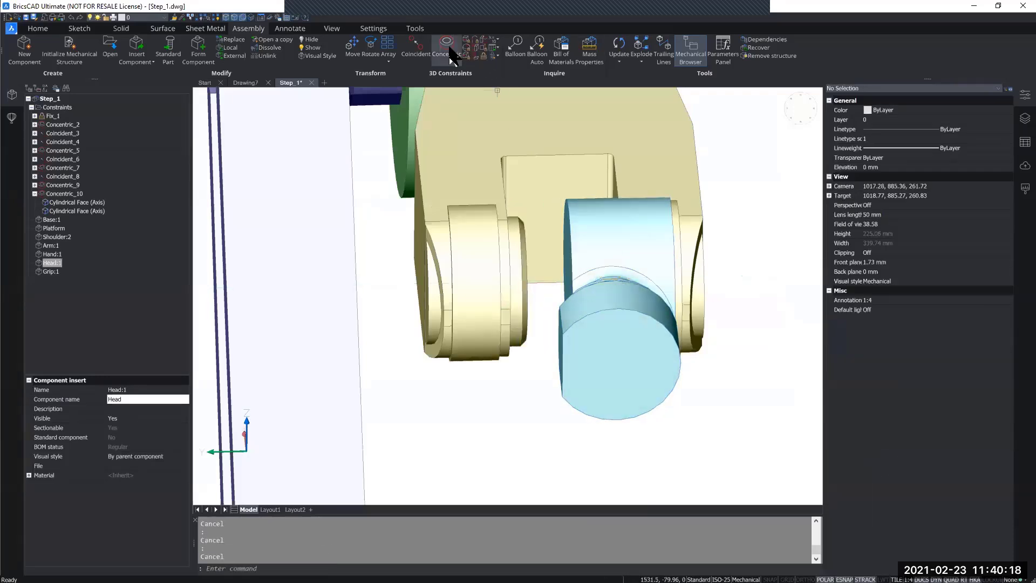
- Add a coincident constraint between the flat side face of the Head's joint and the round inner boss face of the Hand's fork
click(448, 47)
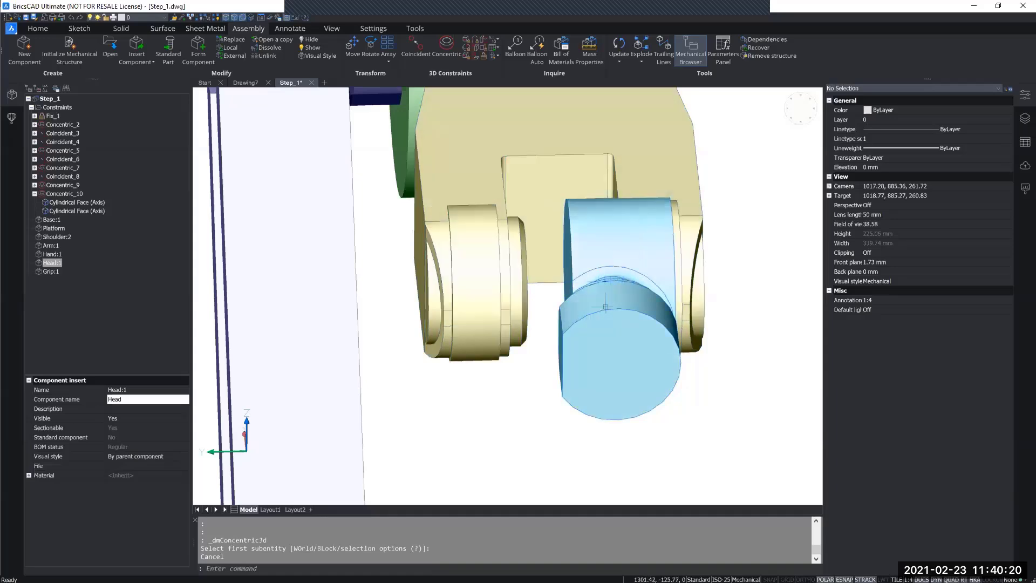
click(415, 46)
shift+middle_drag(552, 247, 499, 264)
click(564, 261)
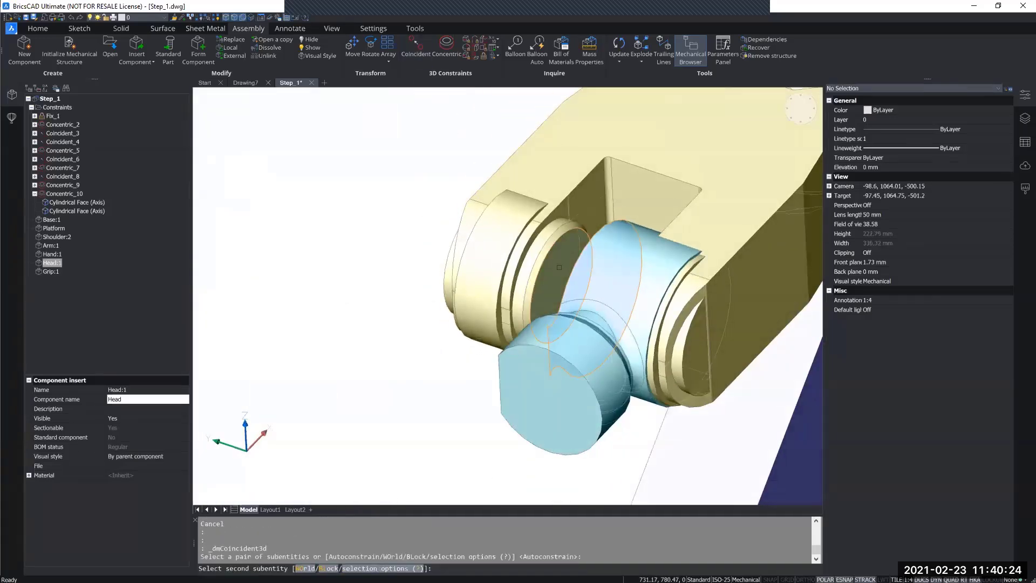
click(558, 267)
- Add a concentric constraint between the Grip's cylindrical neck and the Head's cylindrical front end
scroll(559, 267, down, 5)
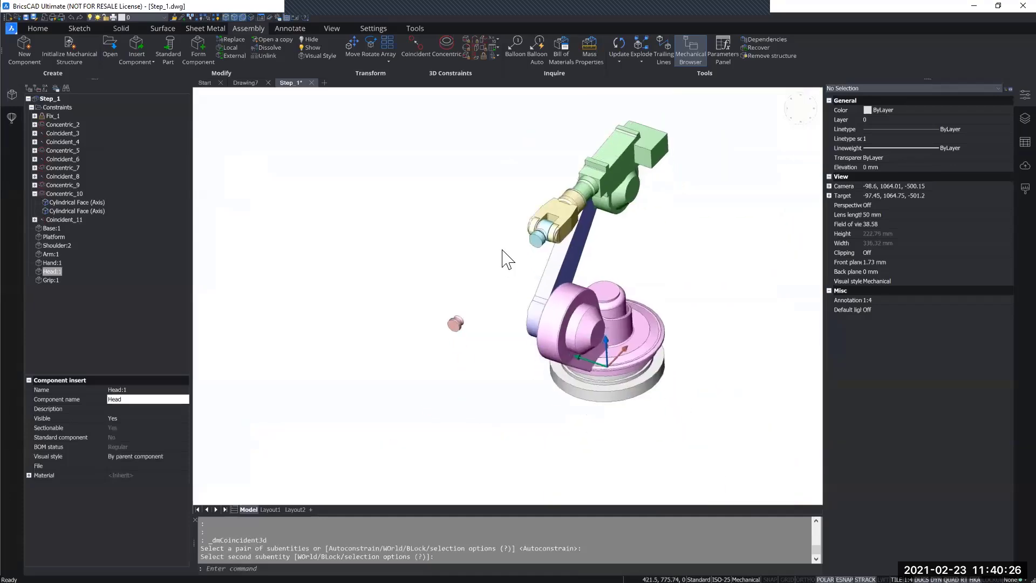
scroll(507, 259, up, 2)
scroll(455, 312, up, 7)
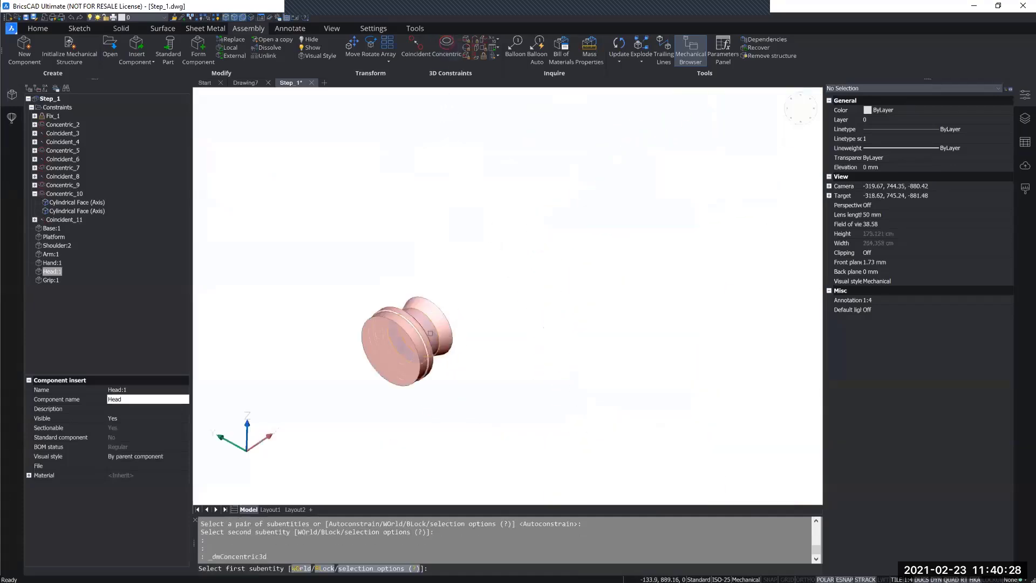
click(430, 332)
scroll(541, 283, up, 5)
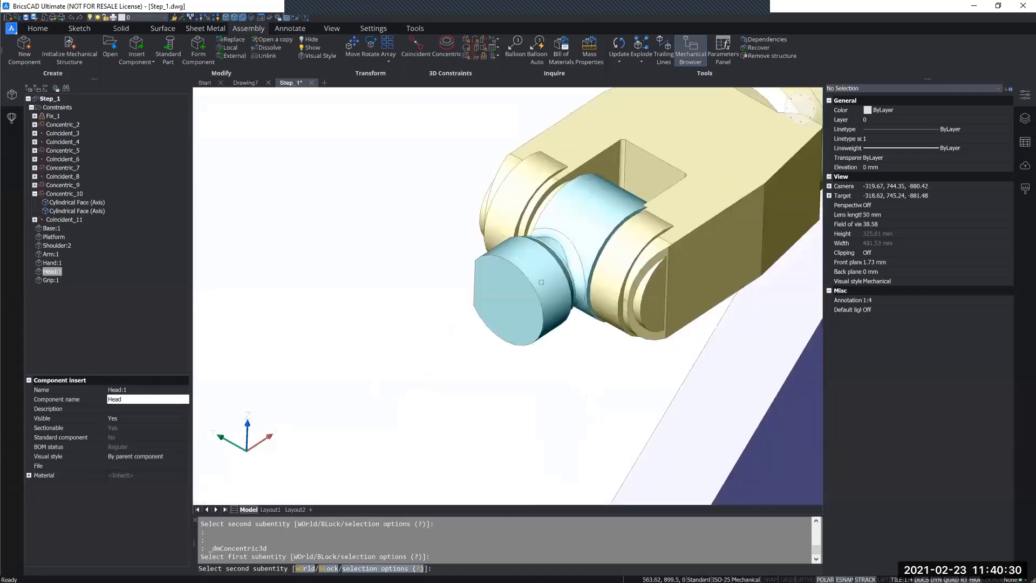
click(508, 292)
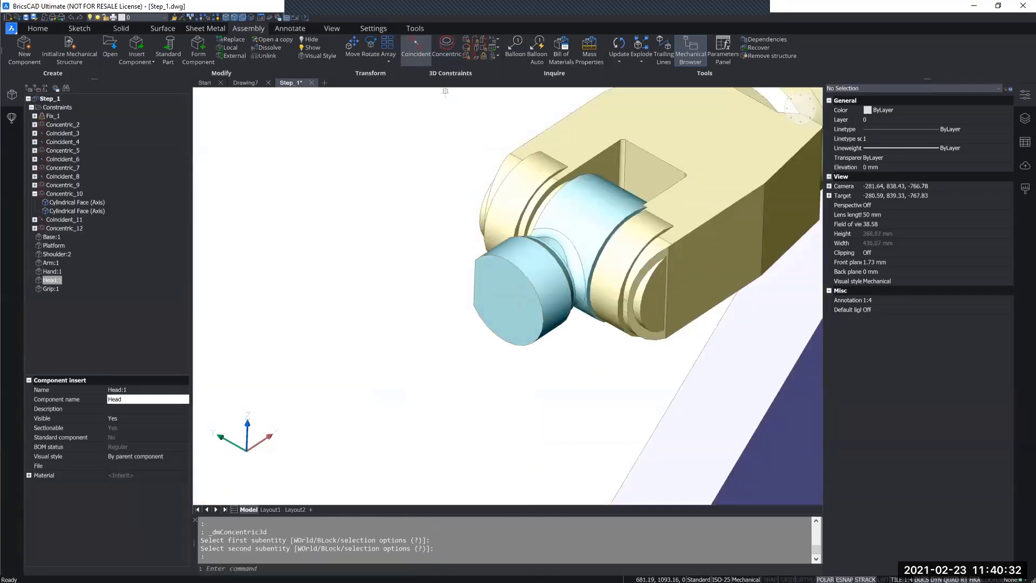
- Add a coincident constraint between the Head's flat front face and the Grip's flat end face
scroll(508, 291, down, 6)
scroll(365, 306, up, 6)
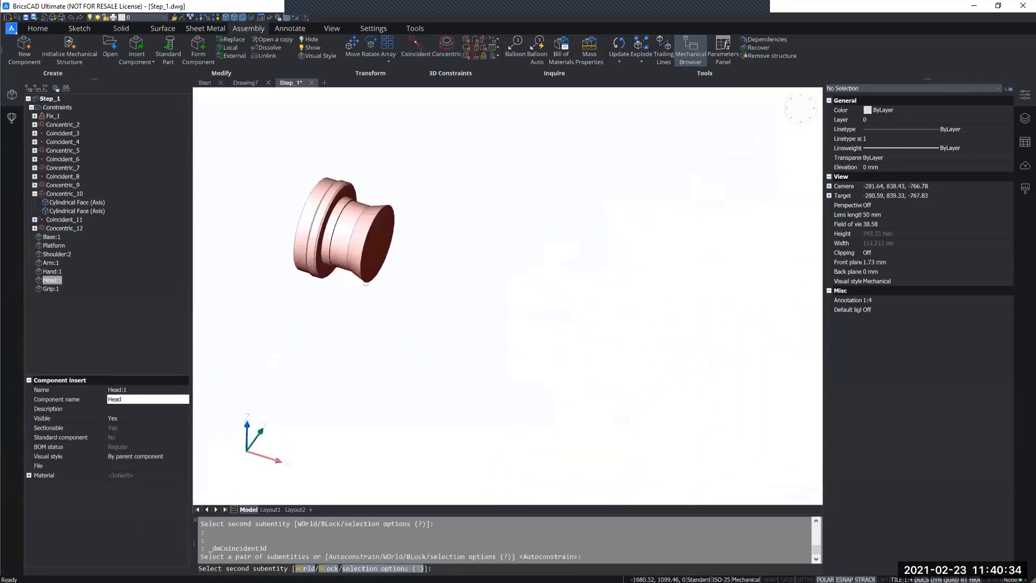
click(387, 256)
scroll(562, 309, down, 5)
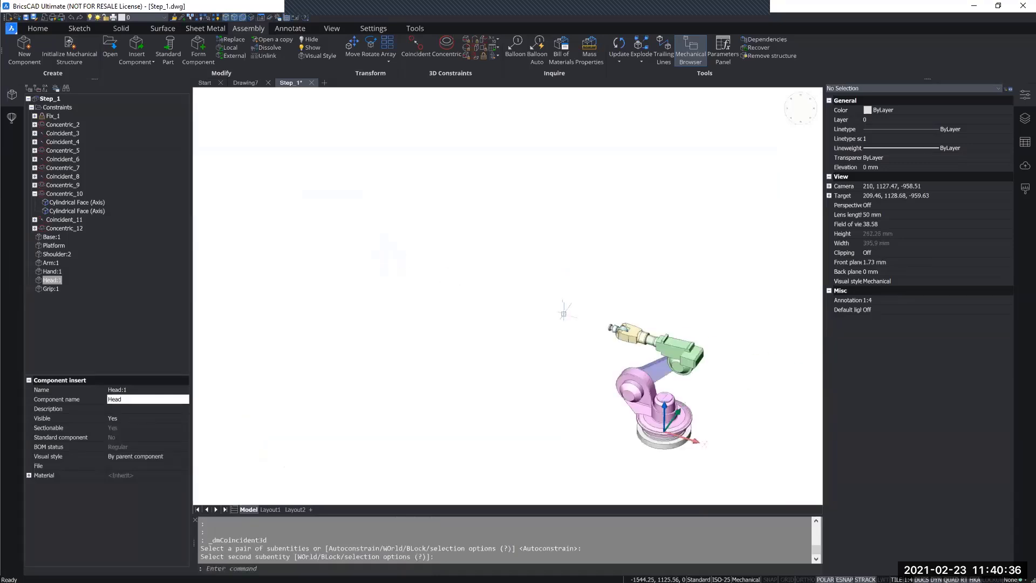
middle_drag(515, 315, 614, 318)
scroll(593, 319, up, 3)
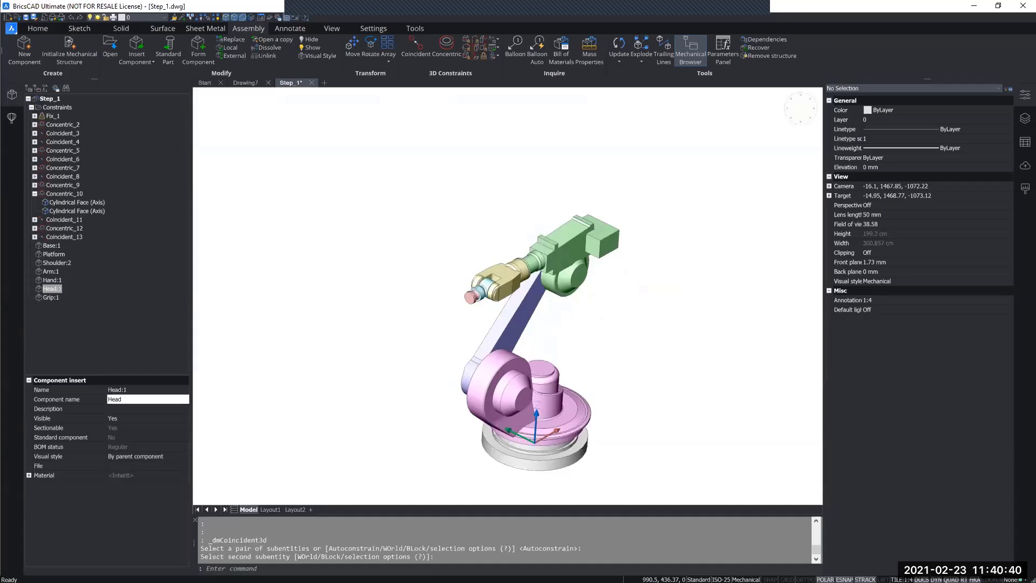
- Collapse the Concentric_10 entry and review the Coincident_13 and Concentric_2 constraints in the assembly structure
click(35, 193)
click(61, 218)
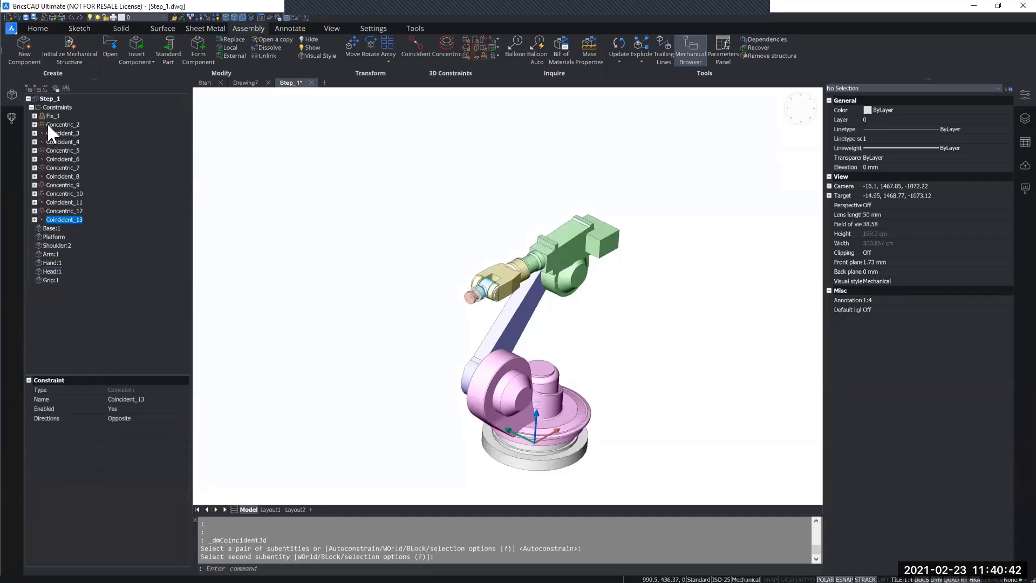
click(47, 123)
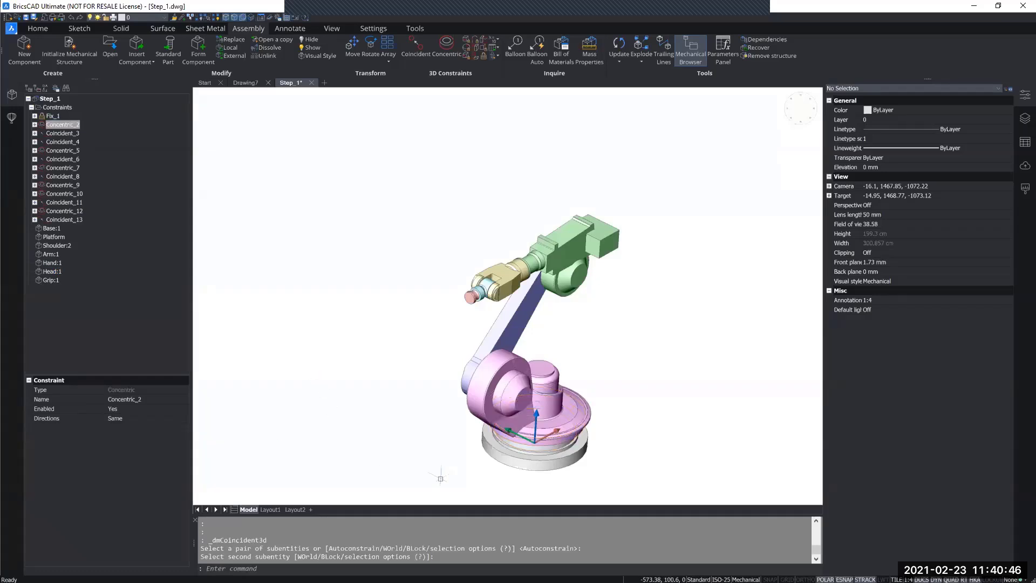
key(Escape)
key(Escape)
key(Escape)
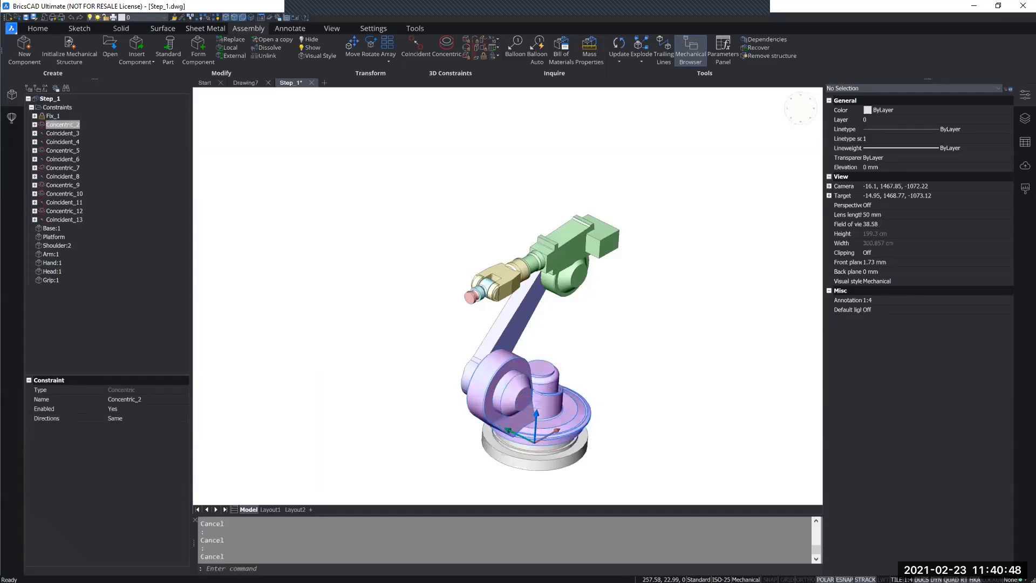
- Try to rotate the Platform component about its vertical axis
click(561, 404)
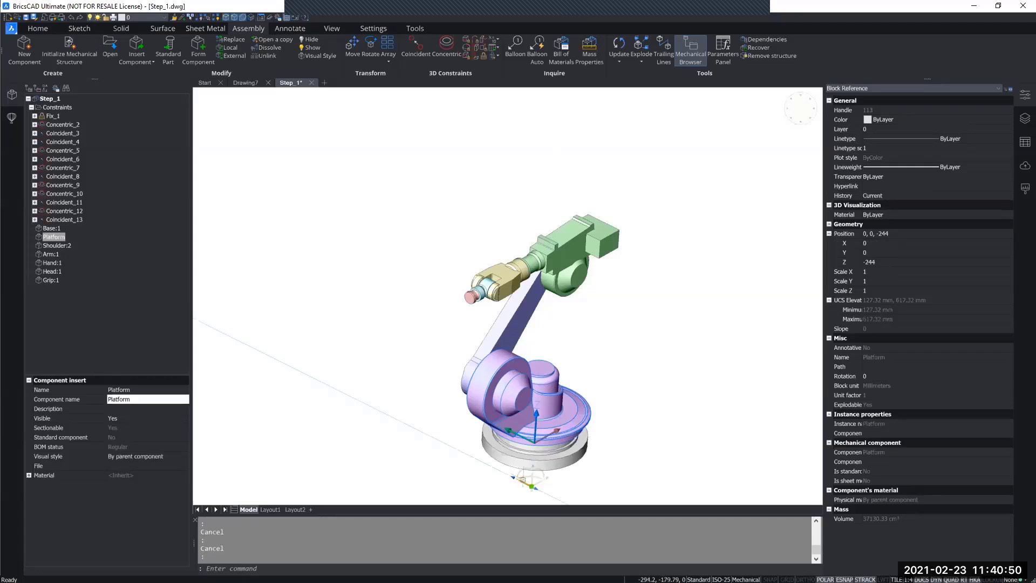
click(529, 475)
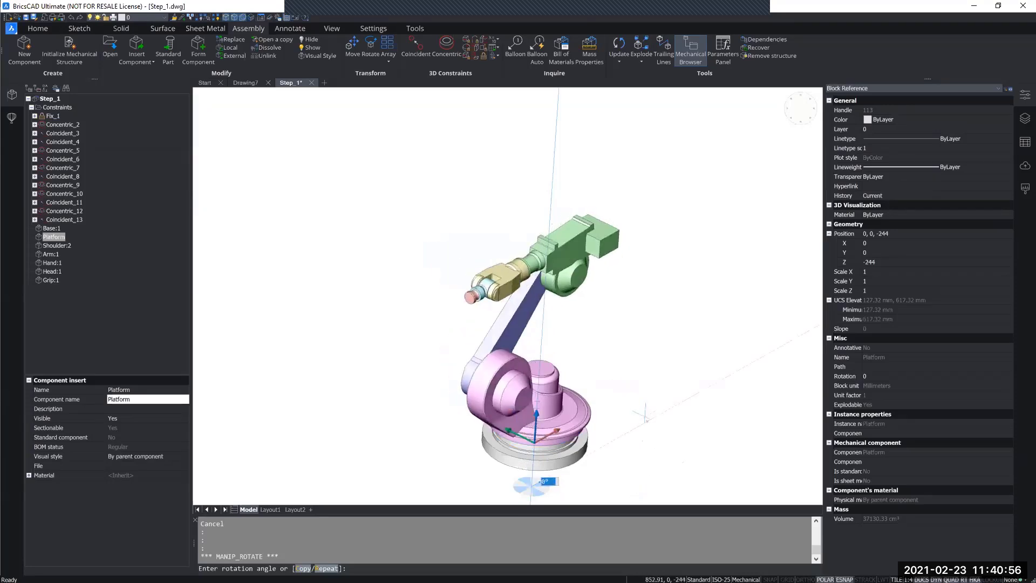
key(Escape)
key(Escape)
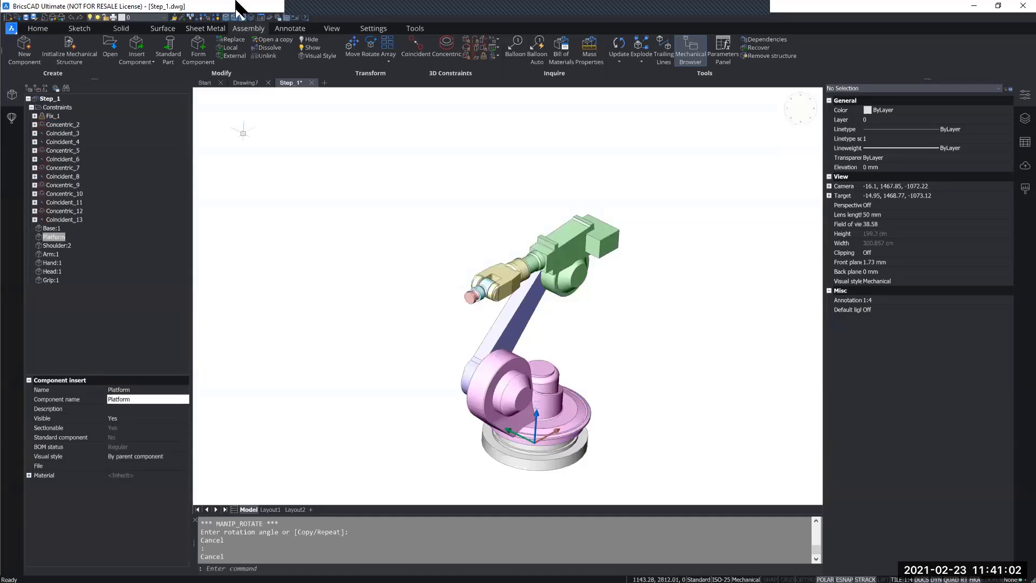
- Start inserting a component from a file and look for it in the Bricsys Partner Area folder under Bricsys247 in Documents
middle_drag(366, 125, 302, 72)
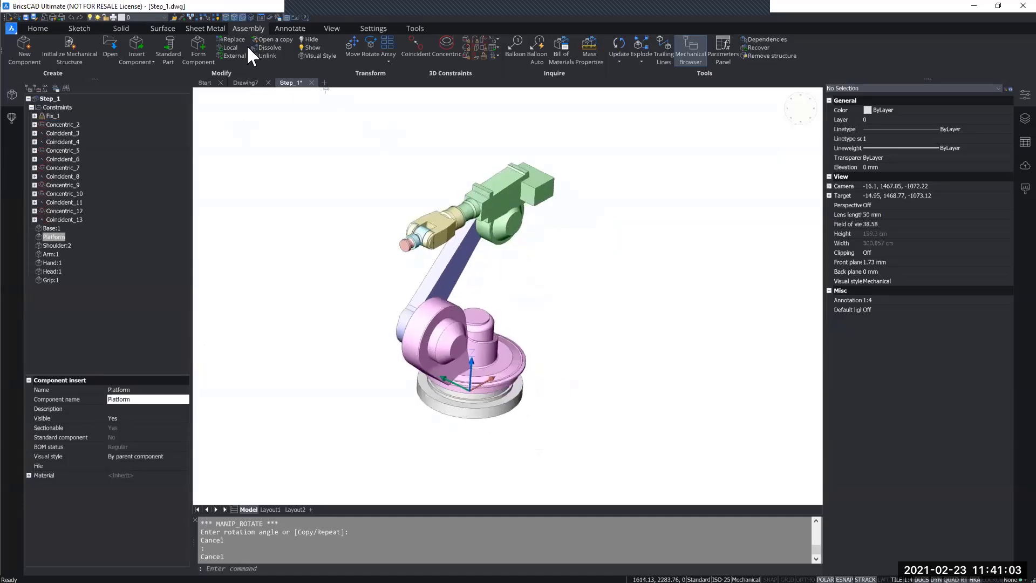
click(170, 48)
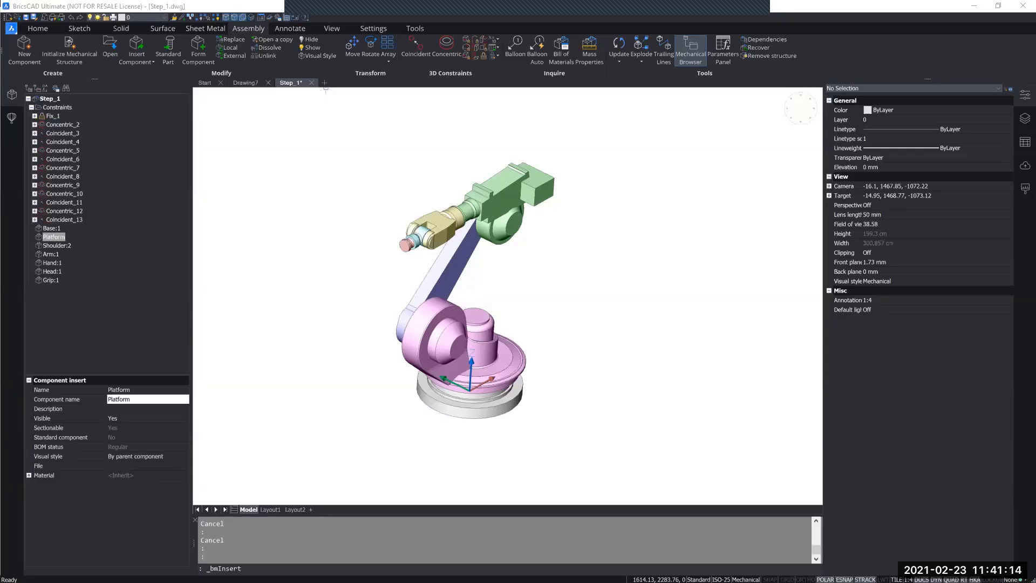
double_click(435, 273)
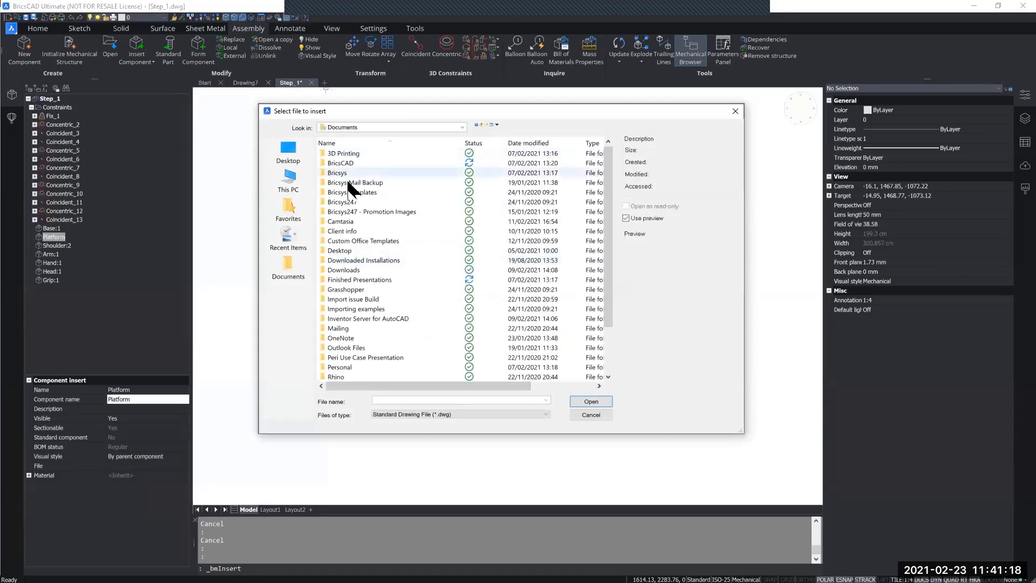
double_click(343, 202)
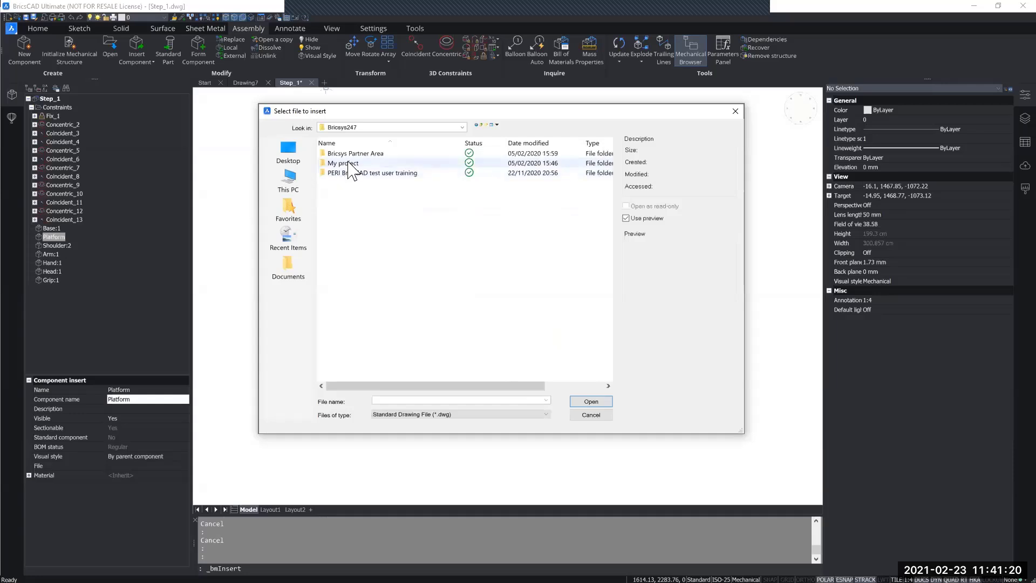
double_click(358, 154)
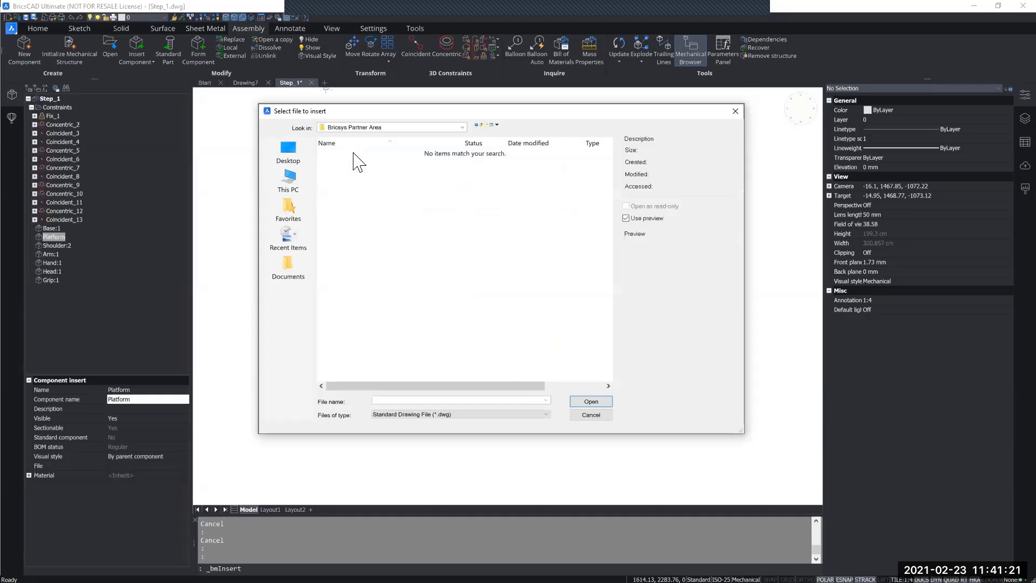
click(481, 126)
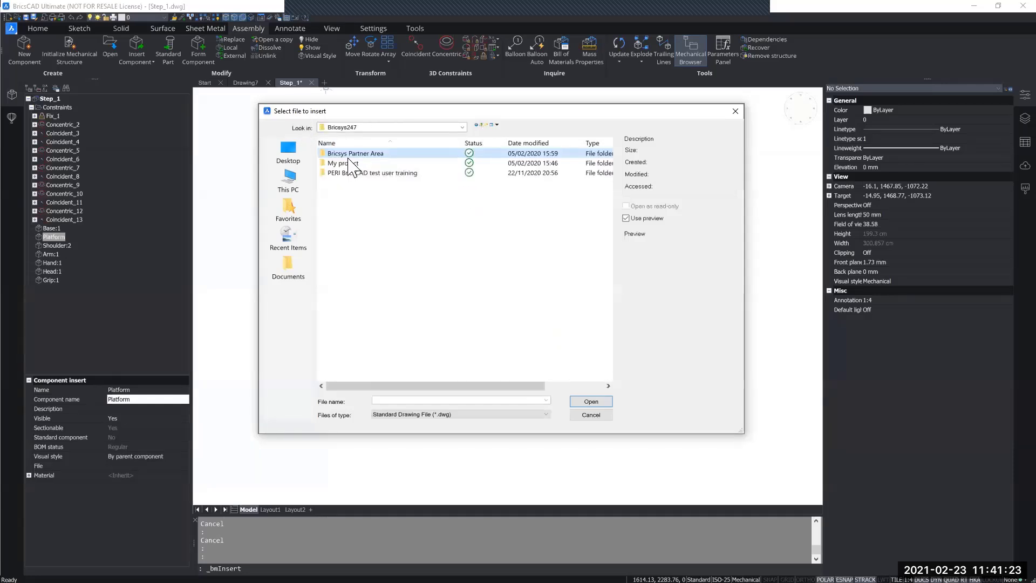
click(297, 161)
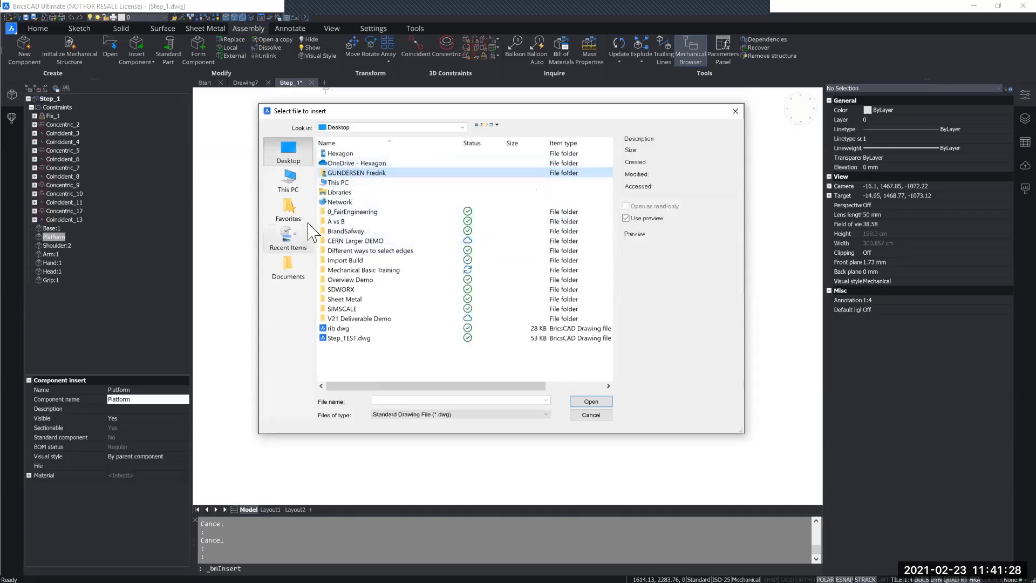
- Browse drive C: through the user's Documents and BricsCAD Mechanical Training v21 folders to the 6_Assembly inverse kinematics folder
double_click(339, 182)
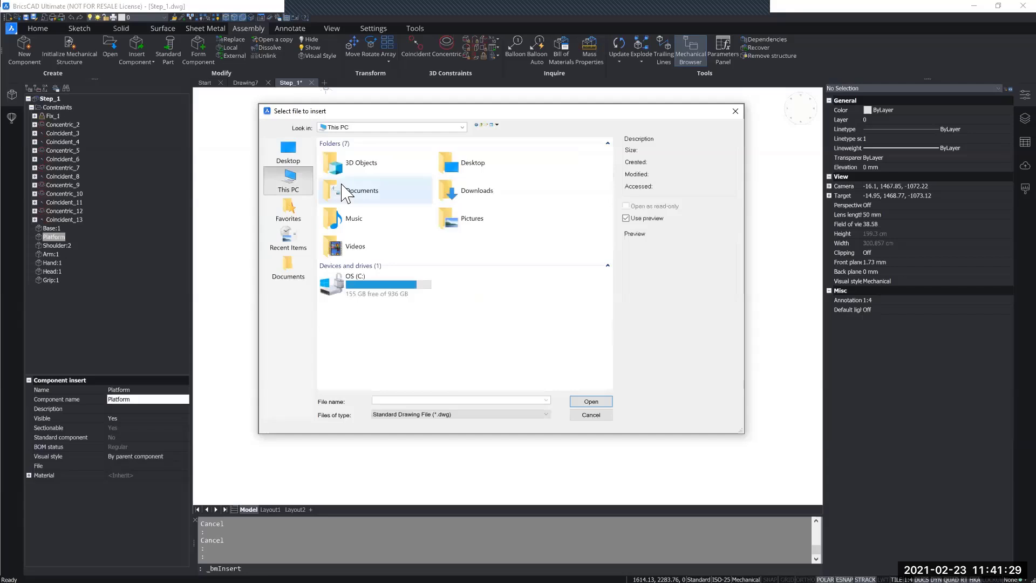
double_click(373, 286)
double_click(346, 319)
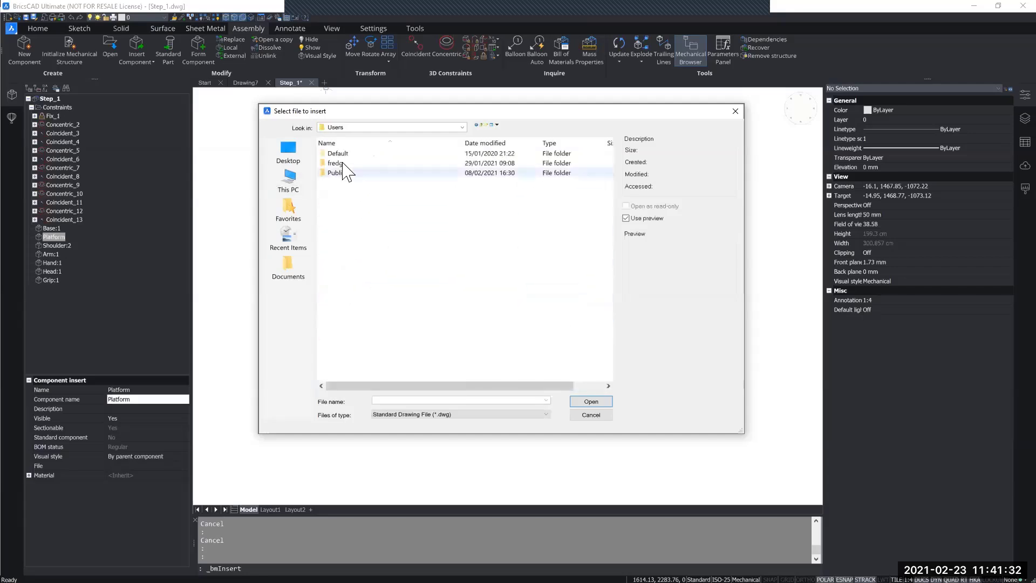
double_click(345, 164)
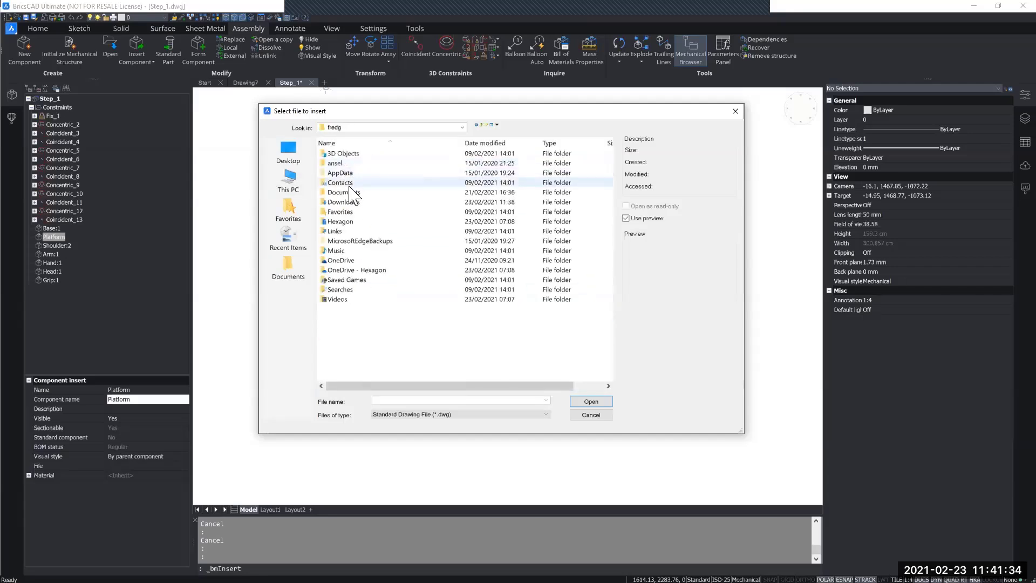
double_click(348, 193)
double_click(345, 153)
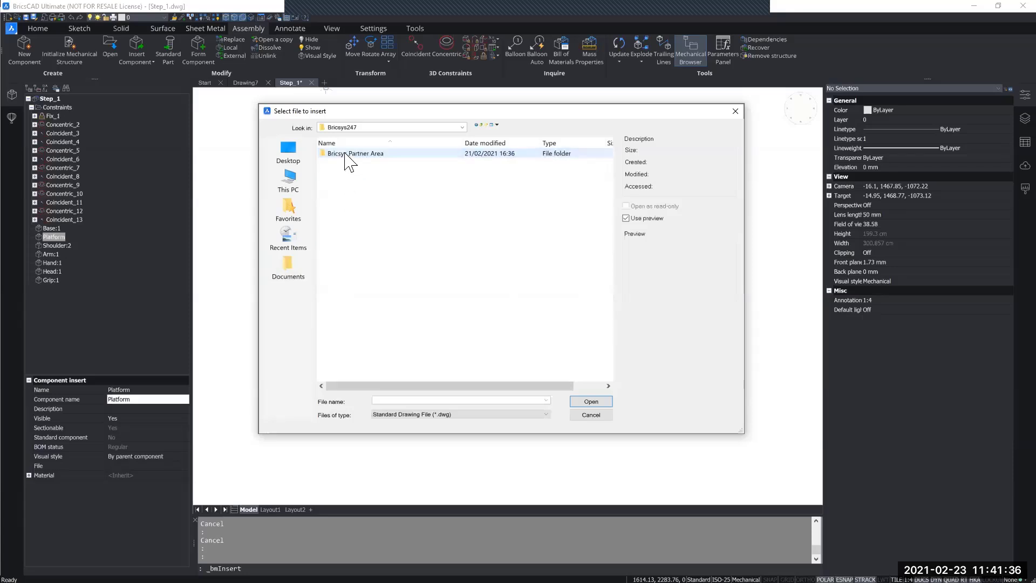
double_click(345, 154)
double_click(345, 154)
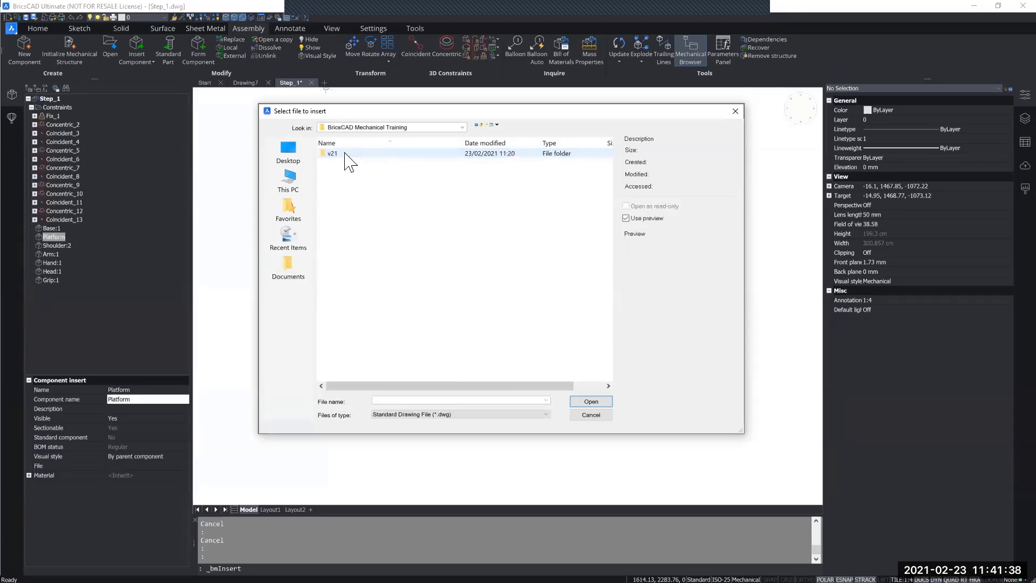
double_click(345, 153)
double_click(345, 173)
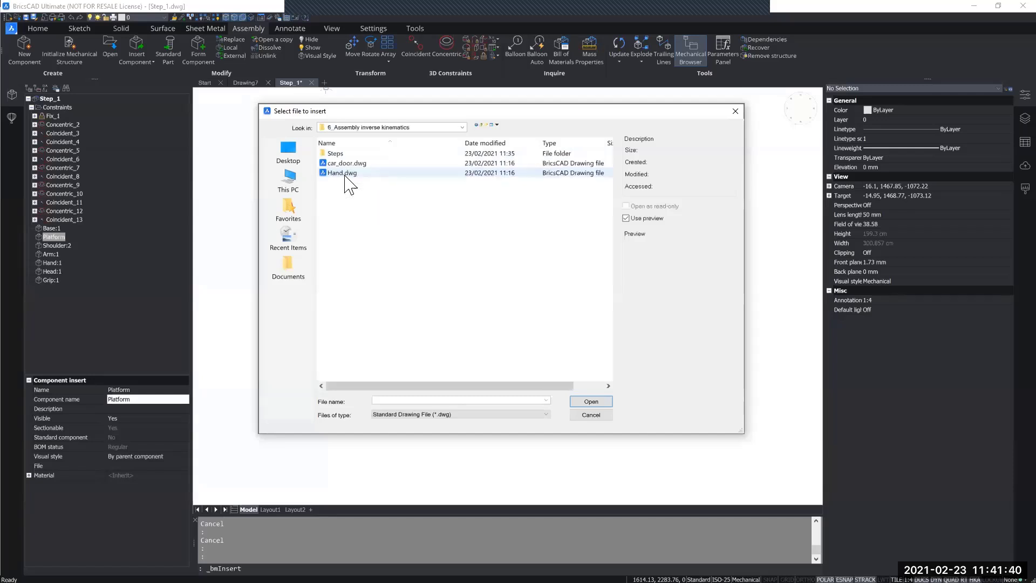
- Insert car_door.dwg as a component and place it in front of the robot
click(342, 162)
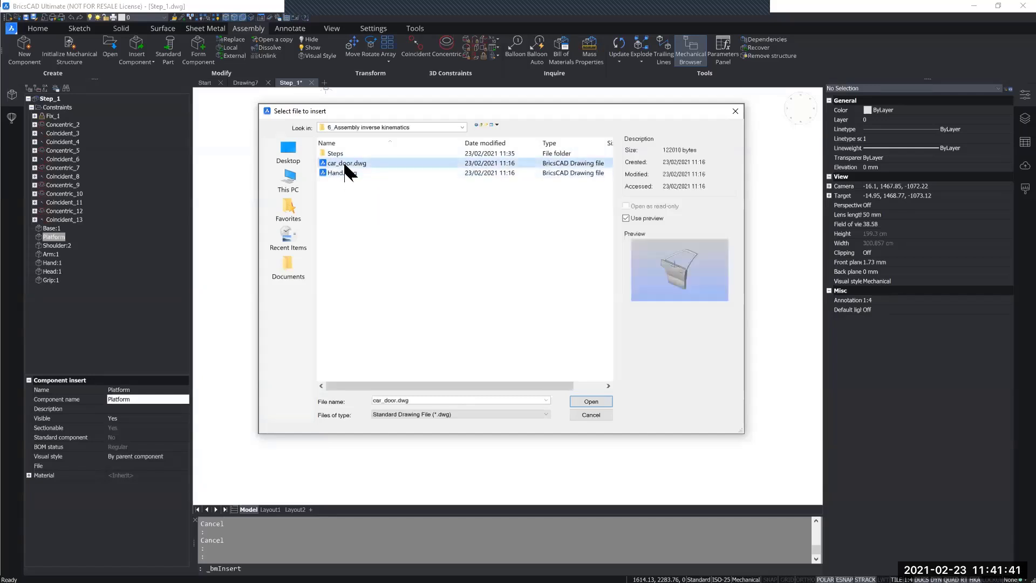
click(578, 402)
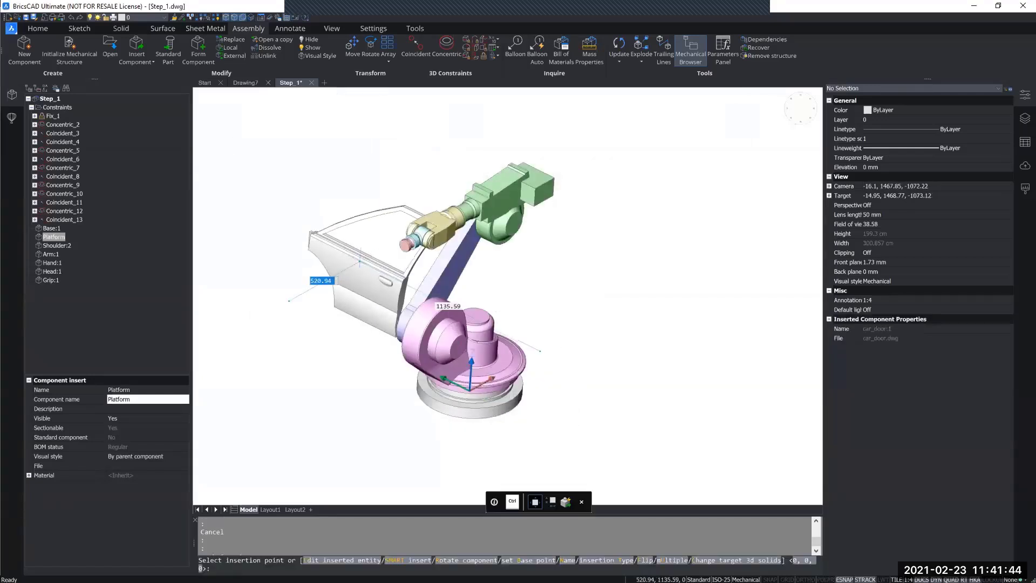
click(340, 278)
- Add a concentric constraint between the round hole in the car door's inner panel and the cylindrical Grip at the robot's end
middle_drag(386, 309, 566, 332)
scroll(564, 334, up, 5)
scroll(527, 277, up, 5)
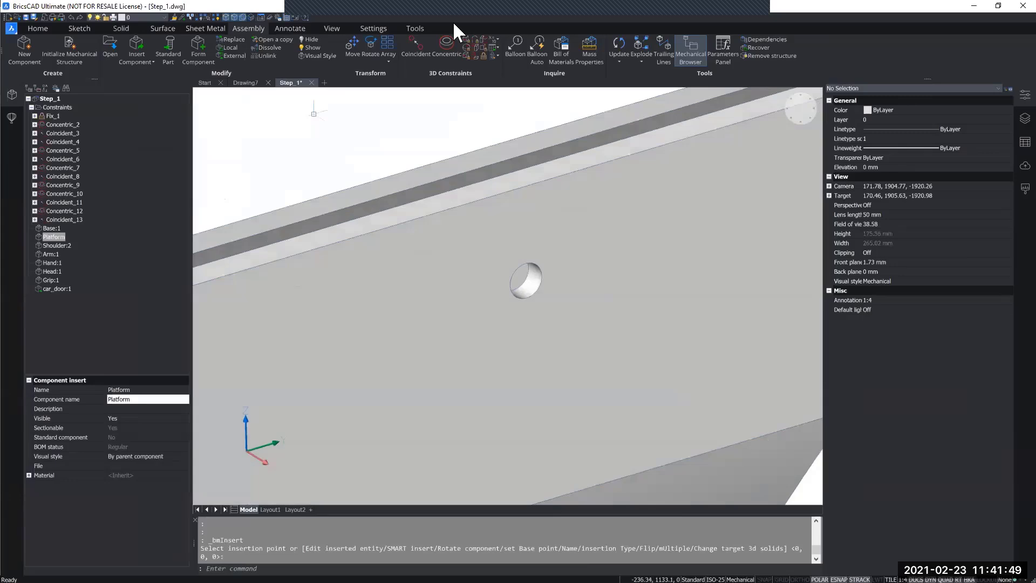
click(435, 46)
click(526, 291)
scroll(526, 291, down, 5)
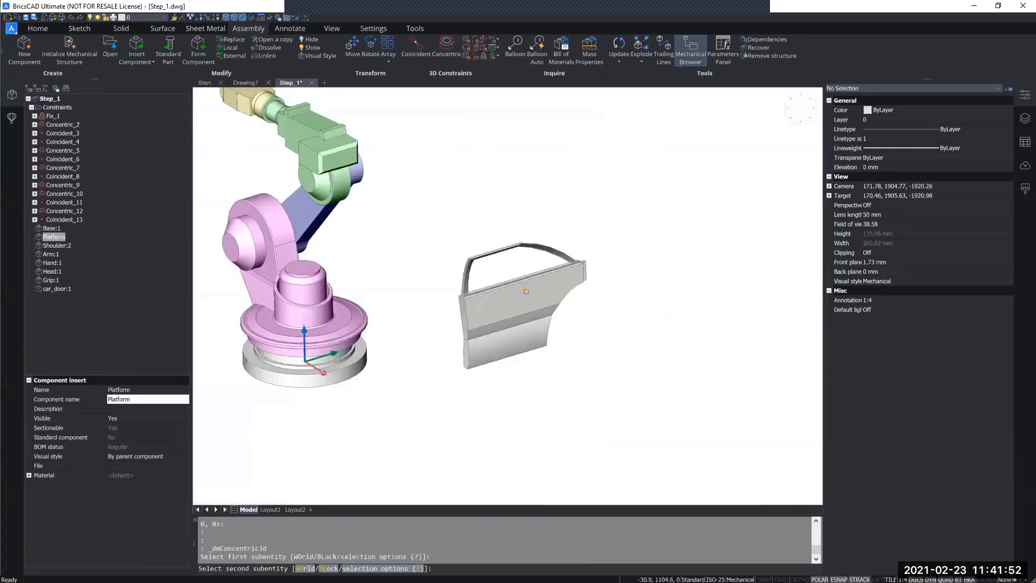
middle_drag(265, 121, 487, 254)
scroll(438, 207, up, 5)
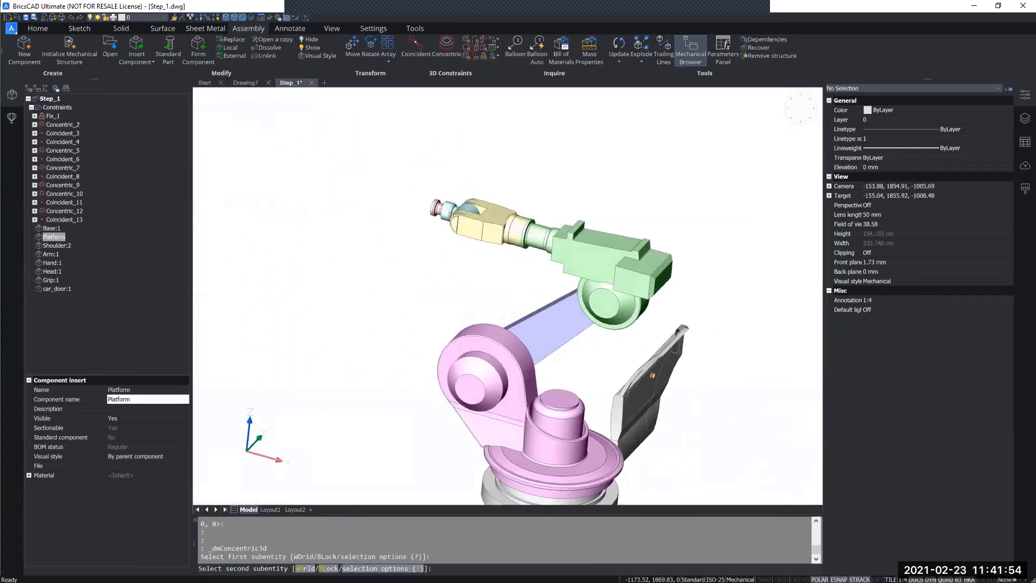
click(438, 208)
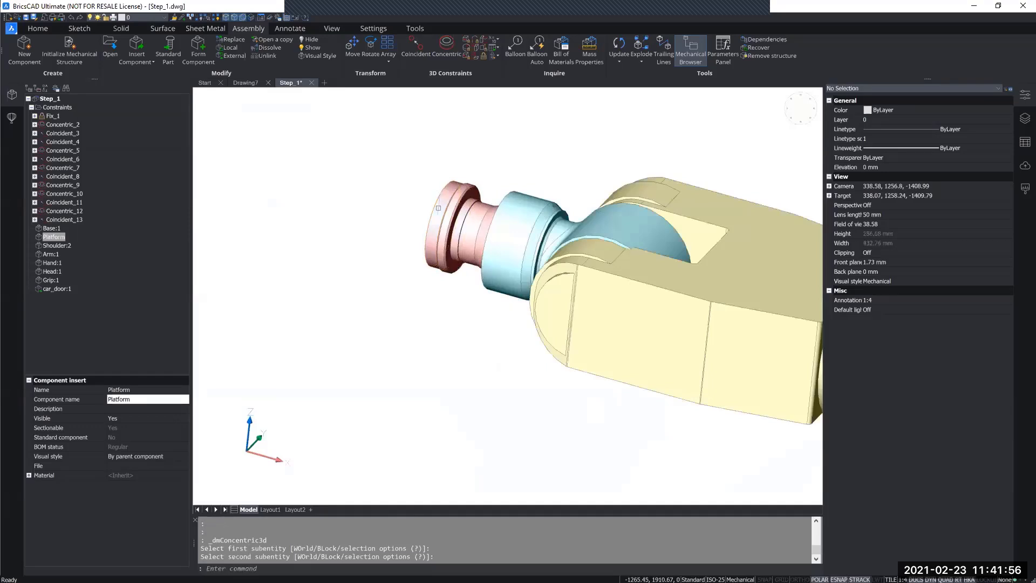
- Move the car door along the Grip's axis until it stands clear in front of the gripper
scroll(493, 366, down, 5)
shift+middle_drag(488, 277, 478, 266)
click(565, 406)
click(583, 356)
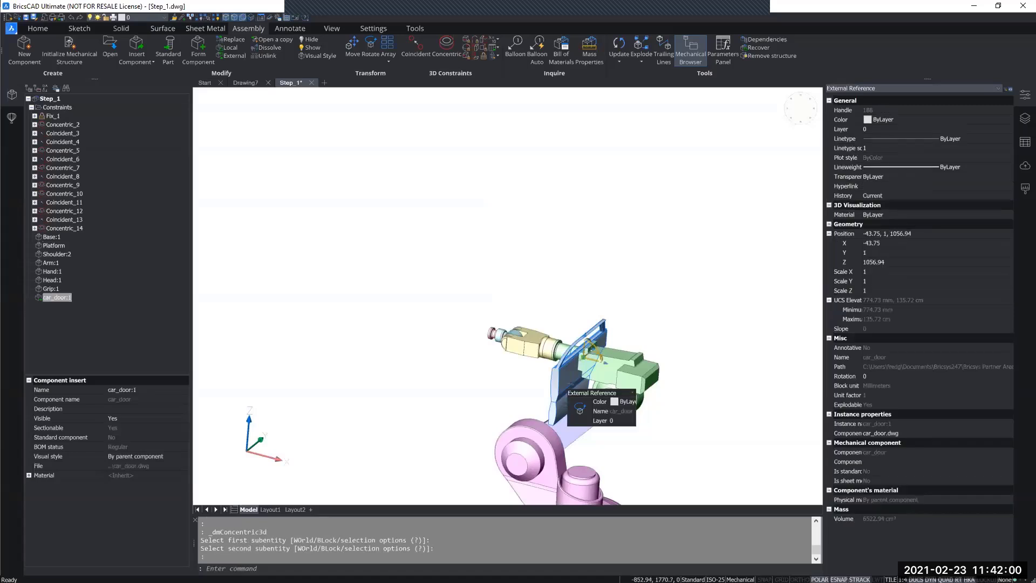
drag(592, 357, 441, 314)
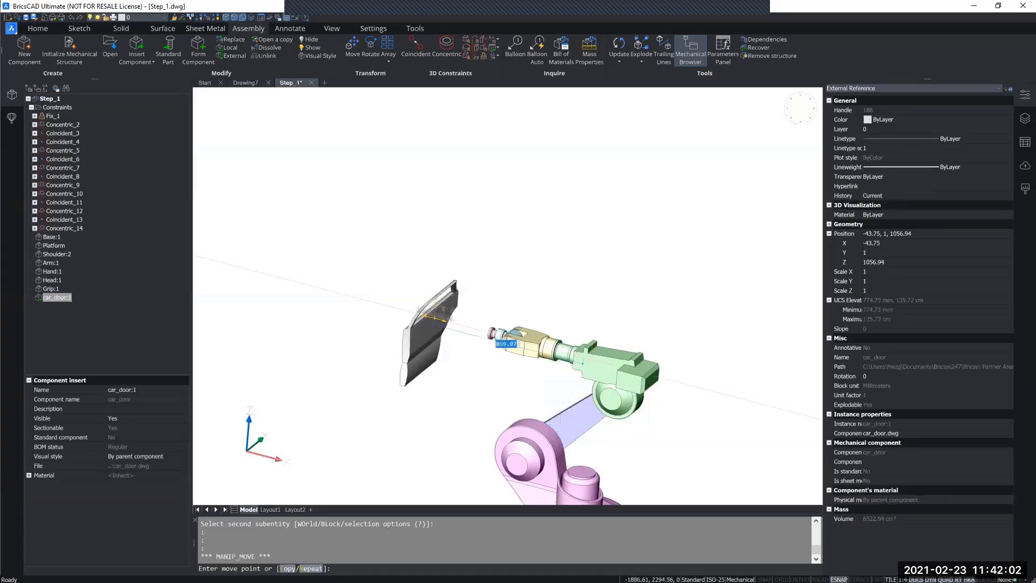
- Add a coincident constraint between the car door's inner panel face and the end face of the Grip
click(415, 46)
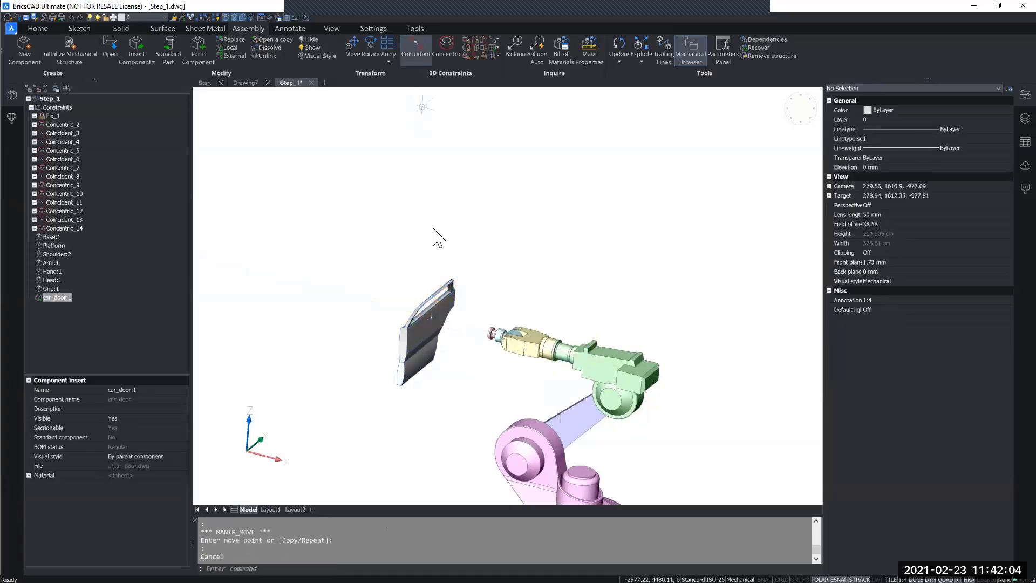
scroll(434, 302, up, 5)
click(454, 352)
shift+middle_drag(659, 411, 774, 350)
click(775, 342)
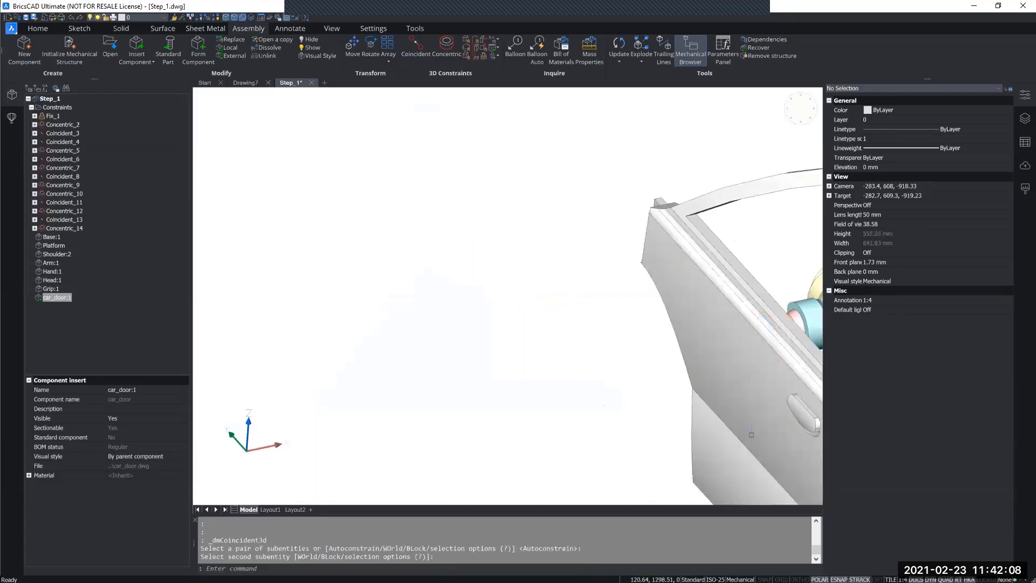
middle_drag(626, 415, 343, 379)
scroll(393, 377, down, 3)
scroll(393, 376, down, 5)
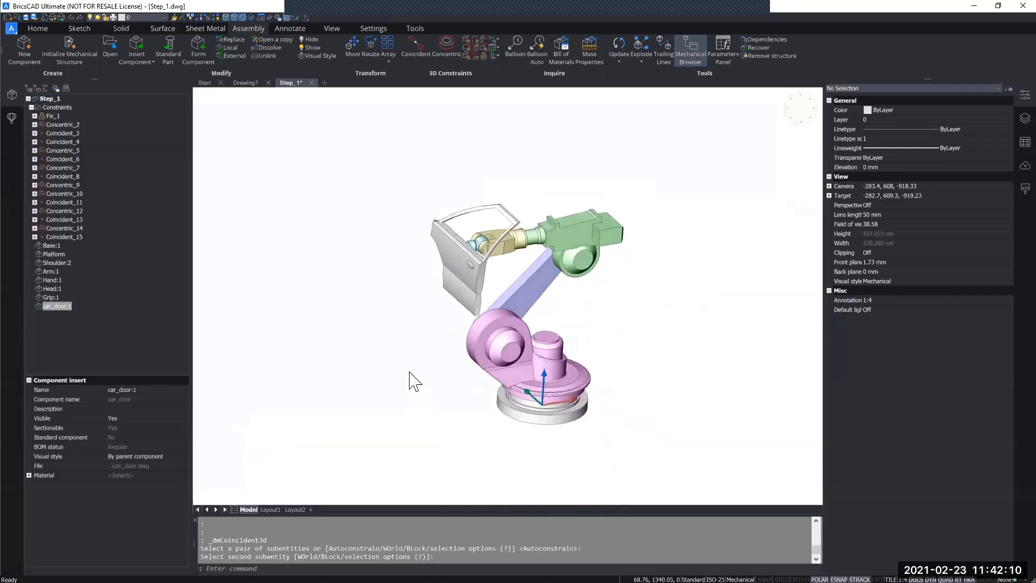
shift+middle_drag(410, 373, 374, 497)
shift+middle_drag(484, 384, 431, 501)
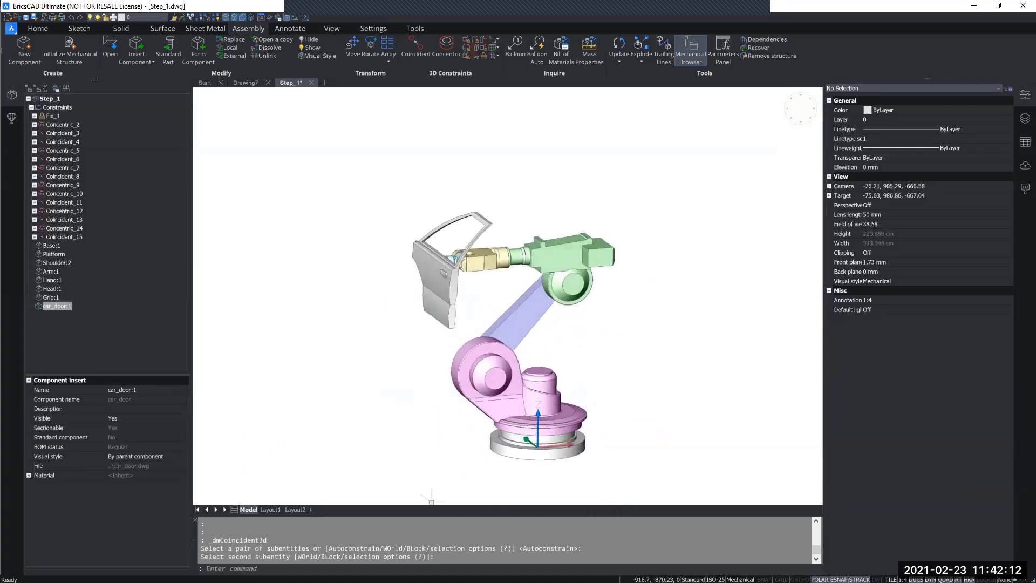
- Switch the local Hand component to an external one, saving it as Hand.dwg on the Desktop
scroll(491, 313, up, 6)
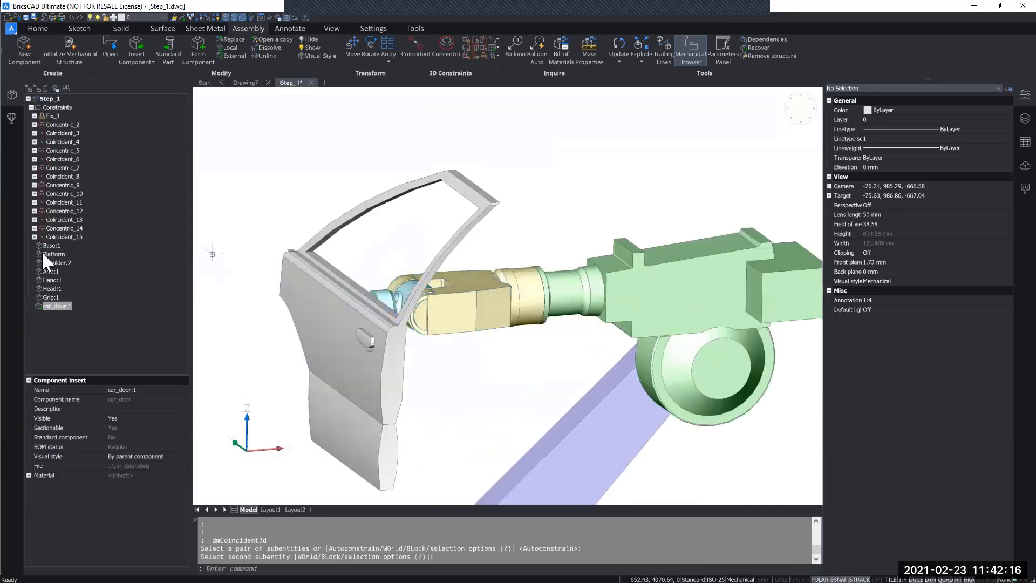
click(51, 288)
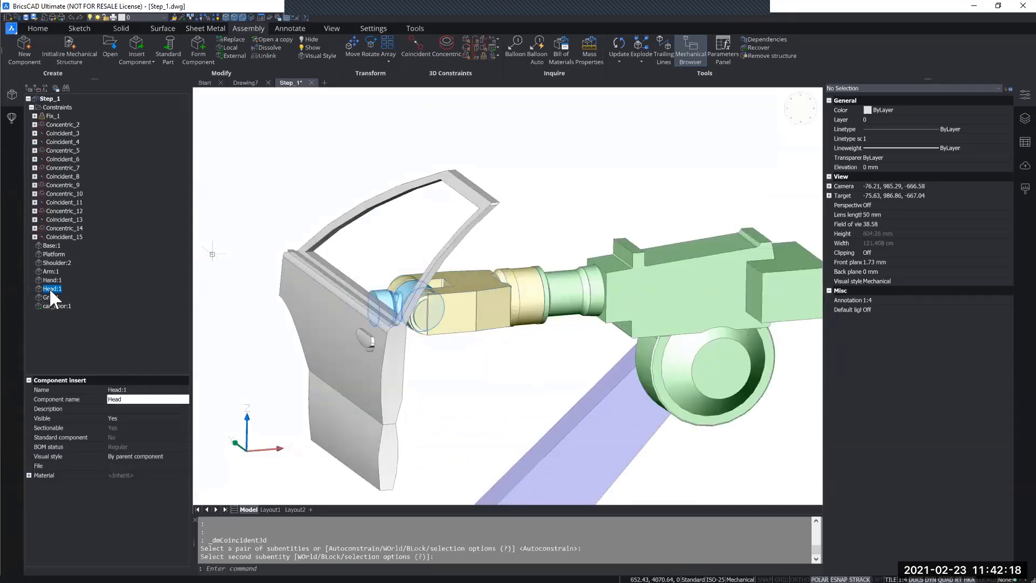
key(Up)
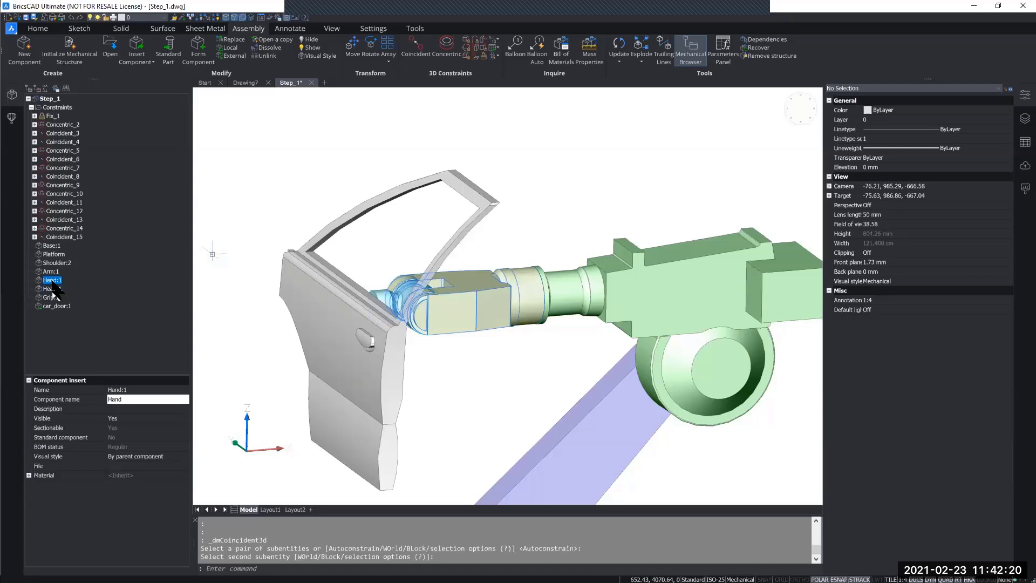
right_click(53, 284)
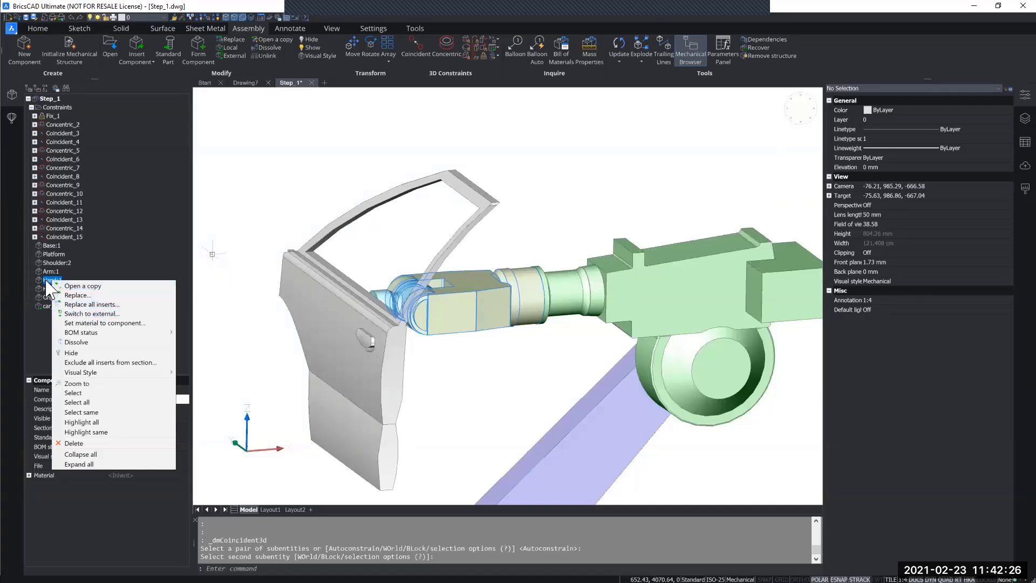
click(44, 277)
right_click(53, 279)
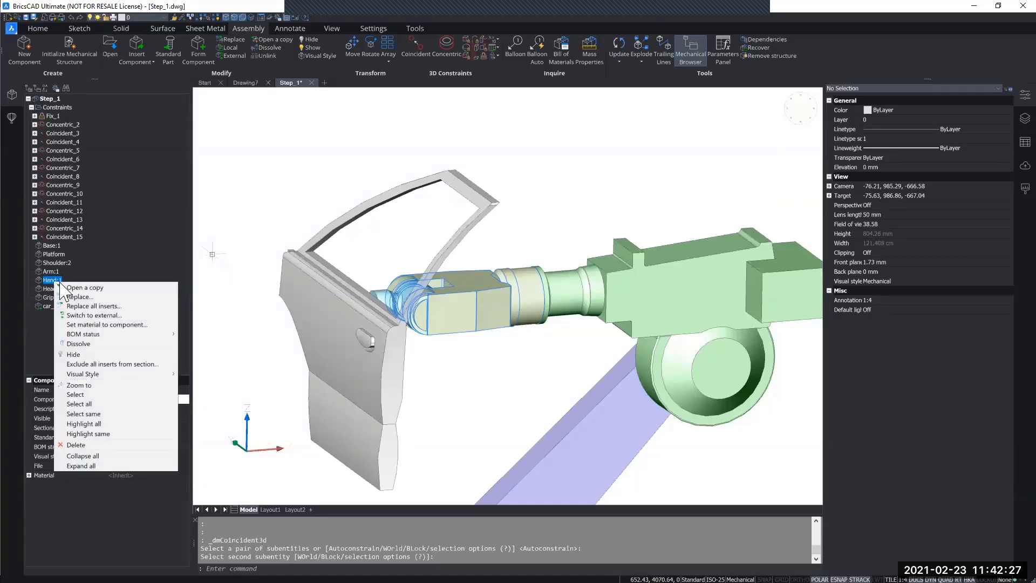
click(97, 315)
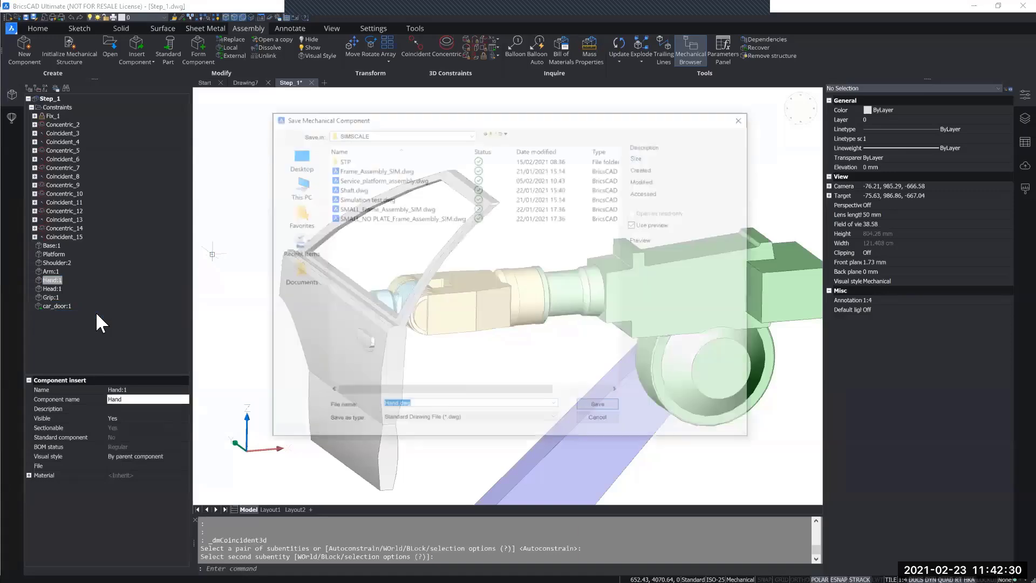
click(287, 154)
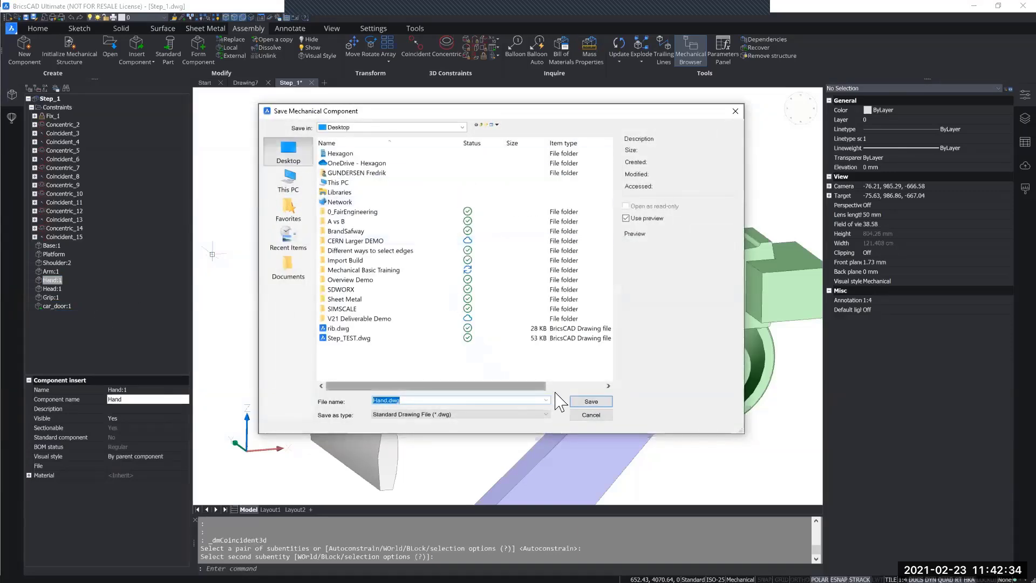
click(580, 403)
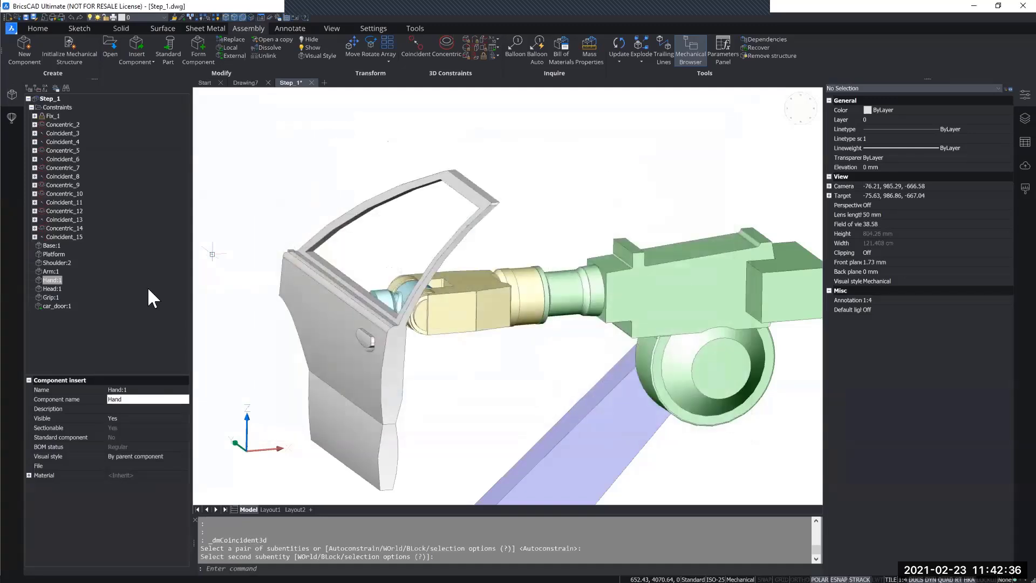
- Open the external Hand component and extrude its circular end face outward by about 303 mm
right_click(57, 281)
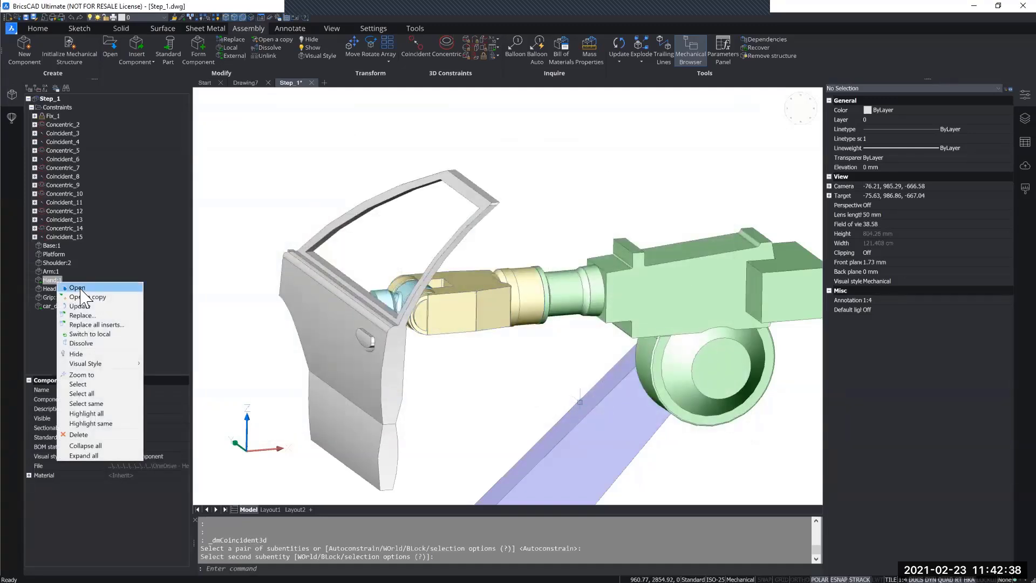
click(81, 288)
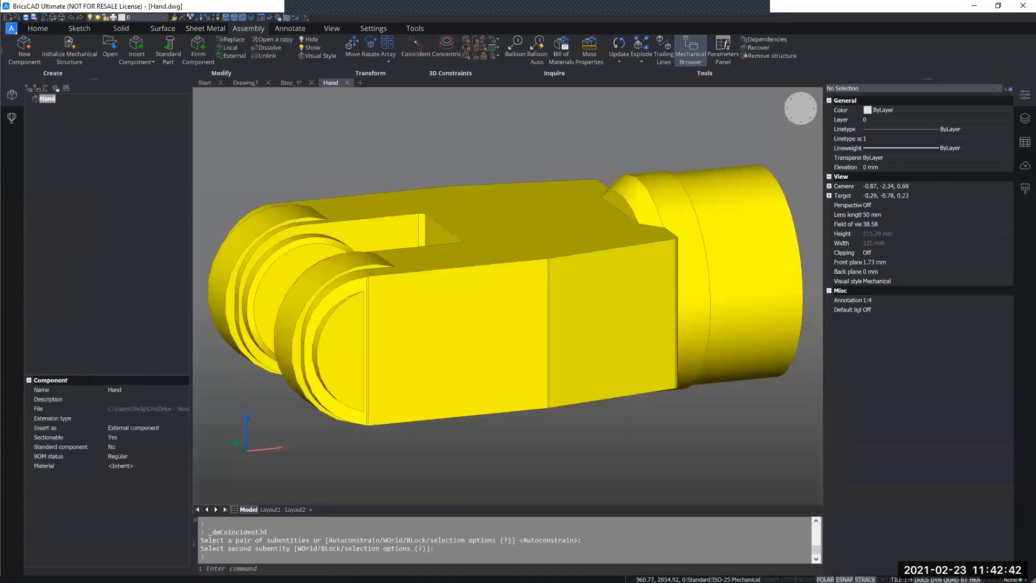
scroll(554, 291, down, 6)
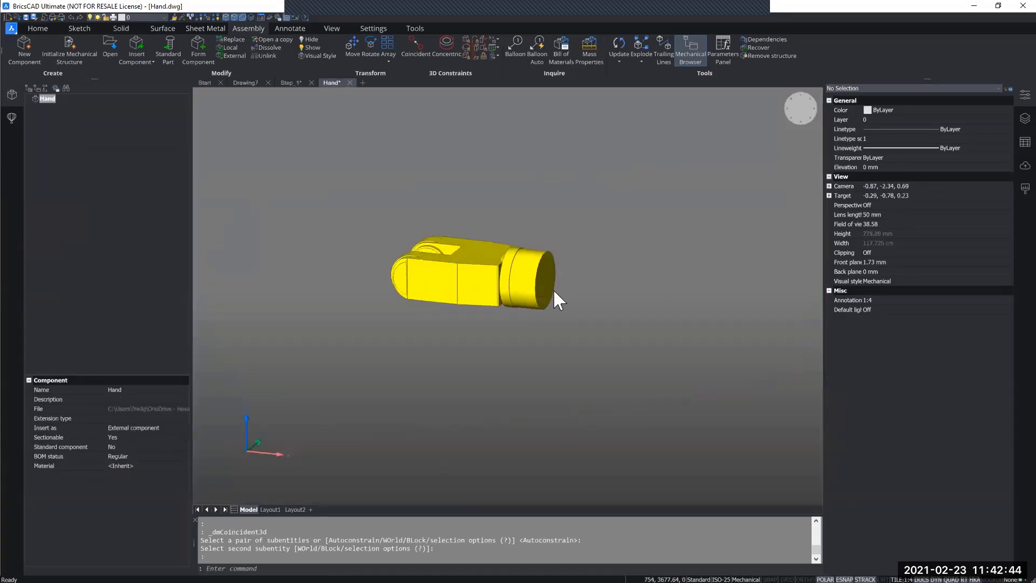
shift+middle_drag(554, 292, 532, 298)
click(552, 302)
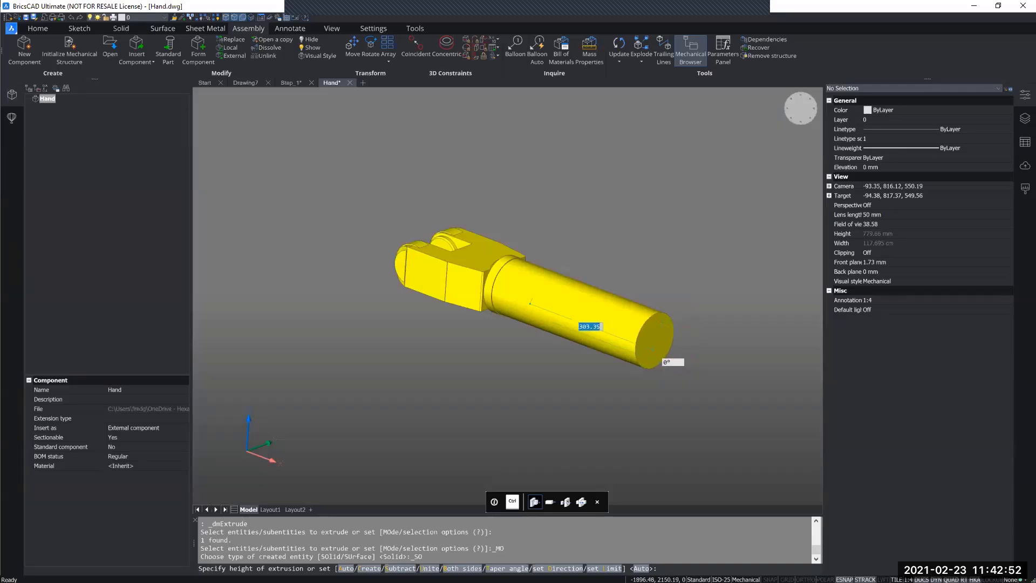
click(652, 350)
middle_drag(599, 402, 532, 412)
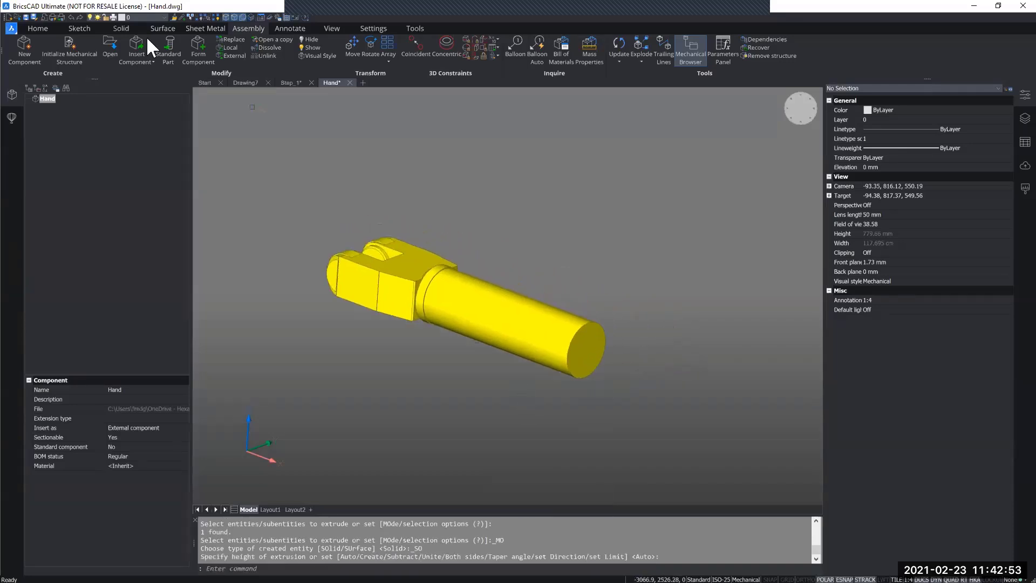
- Save Hand.dwg and update the Step_1 assembly with the modified Hand component
click(27, 14)
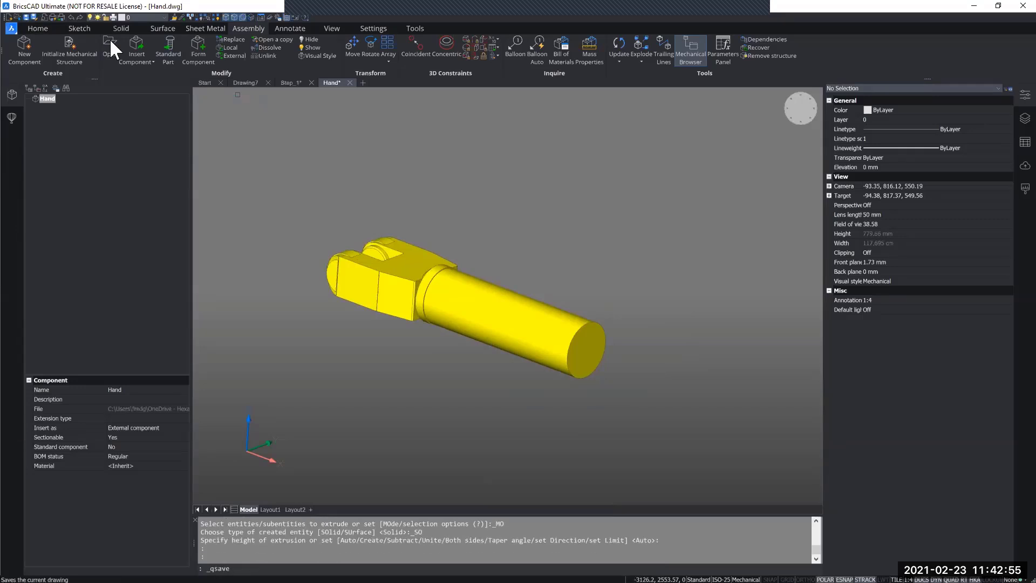
click(296, 81)
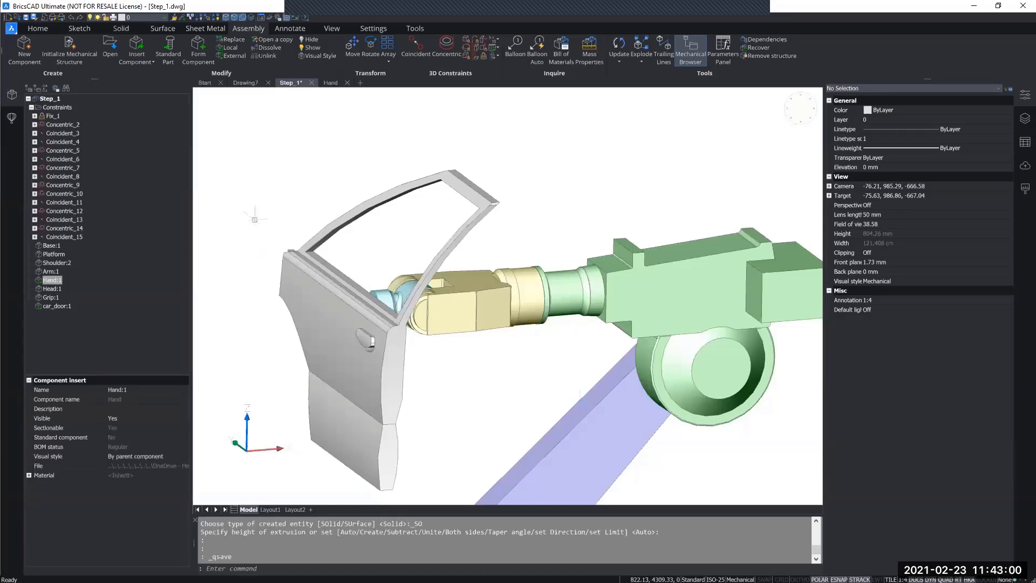
right_click(51, 97)
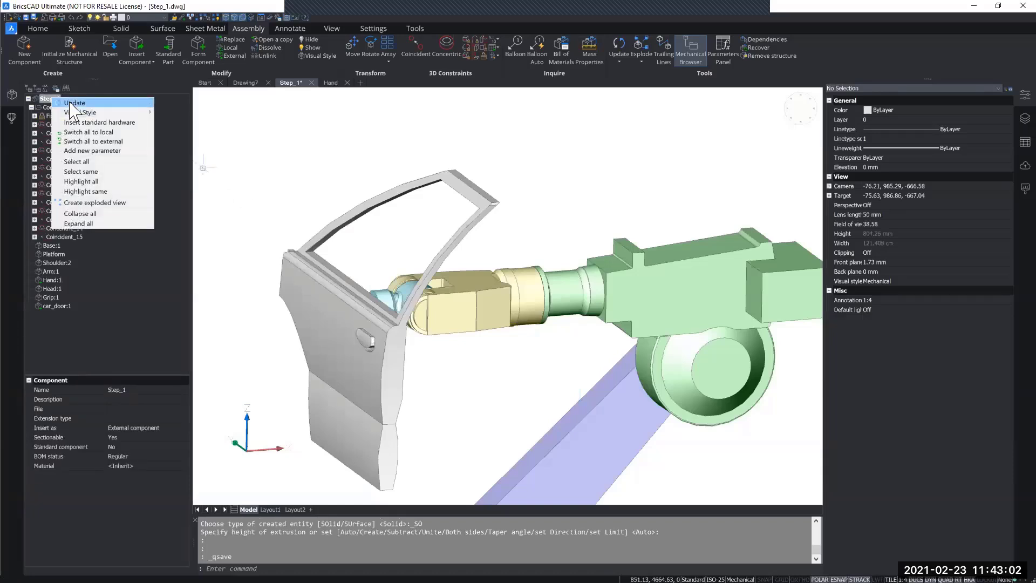
click(70, 103)
scroll(466, 354, down, 4)
middle_drag(453, 357, 439, 275)
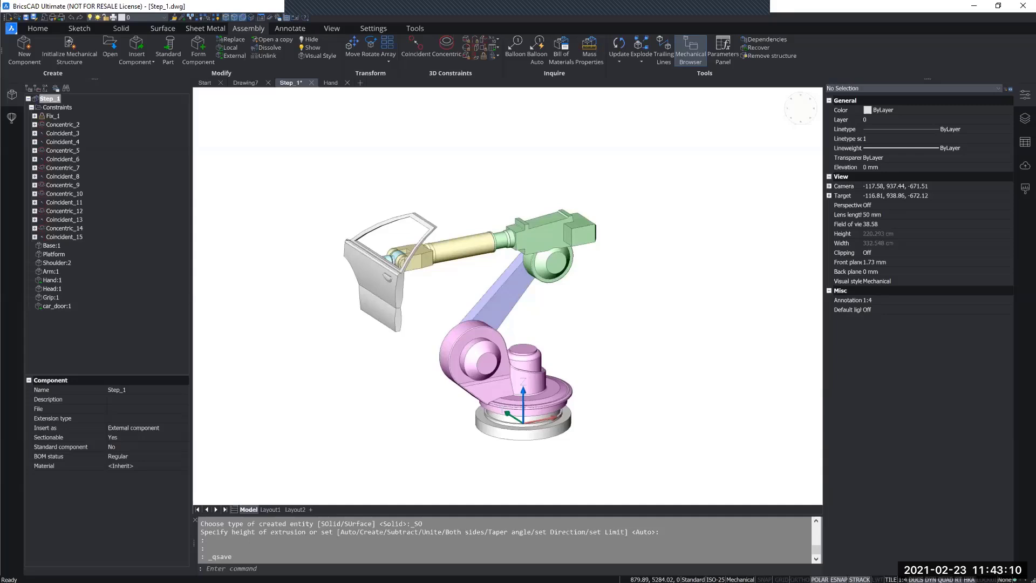
shift+middle_drag(578, 352, 595, 361)
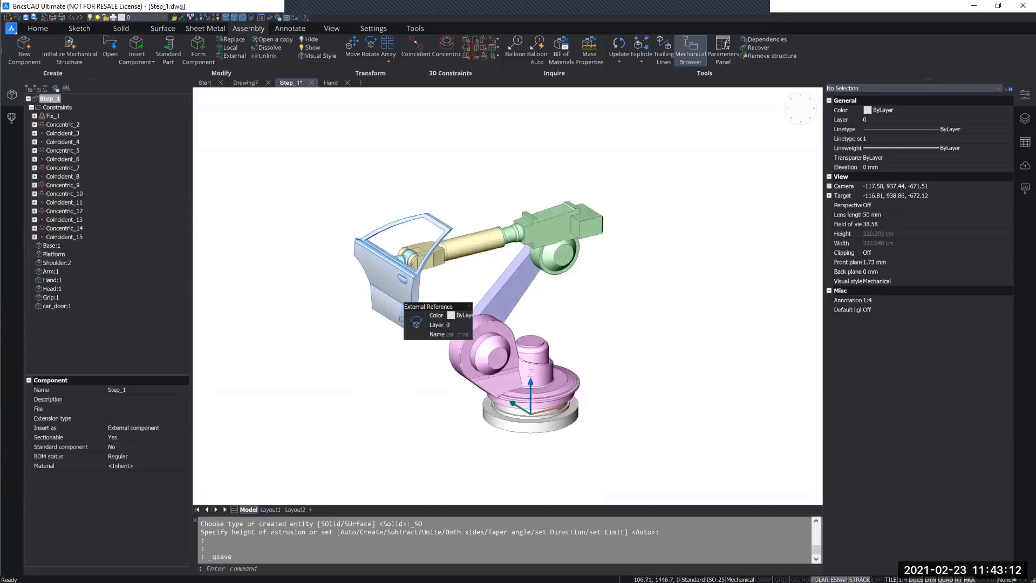
click(400, 318)
text(m)
key(Return)
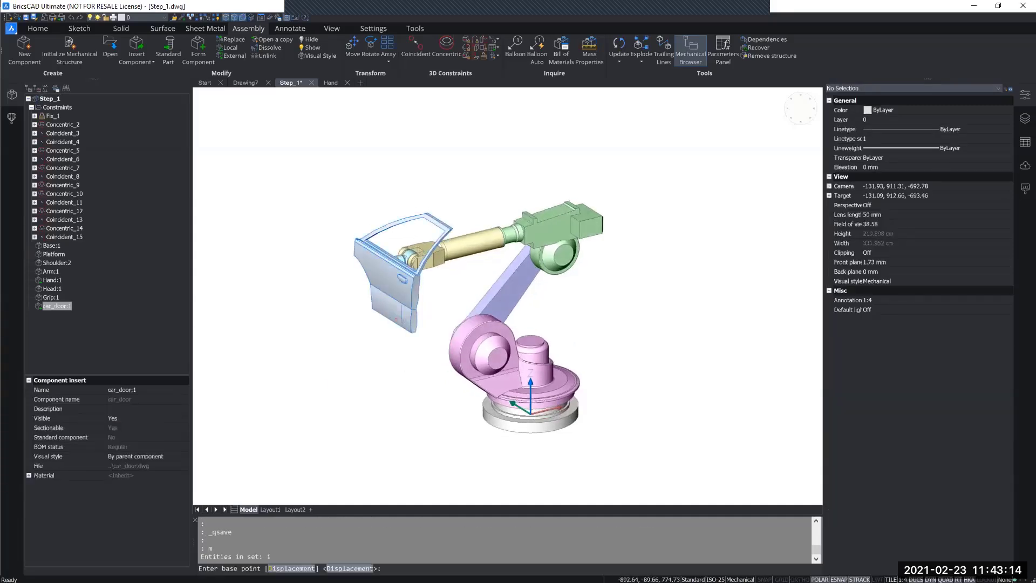
click(409, 328)
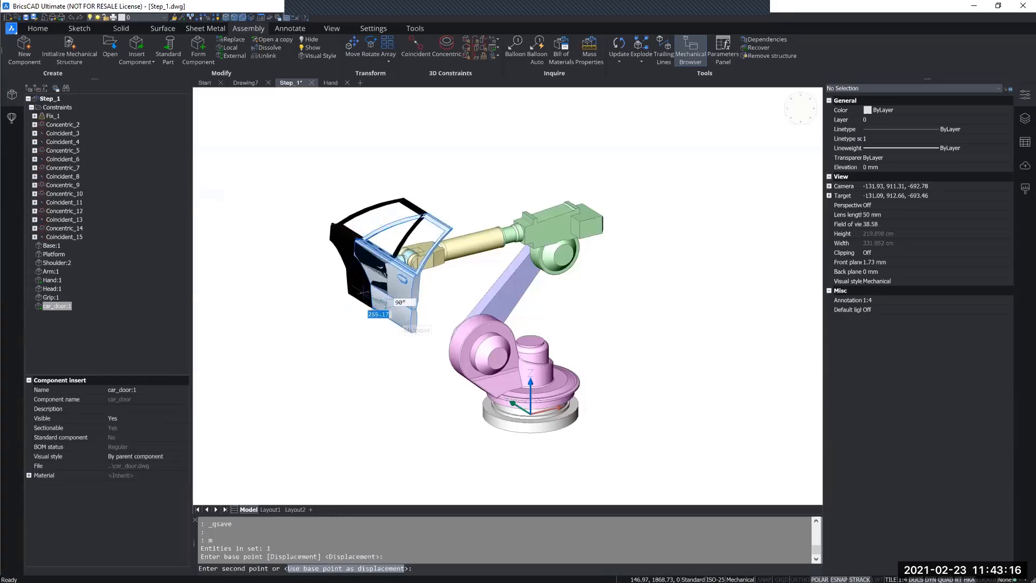
key(Escape)
middle_drag(463, 295, 456, 321)
shift+middle_drag(573, 282, 566, 282)
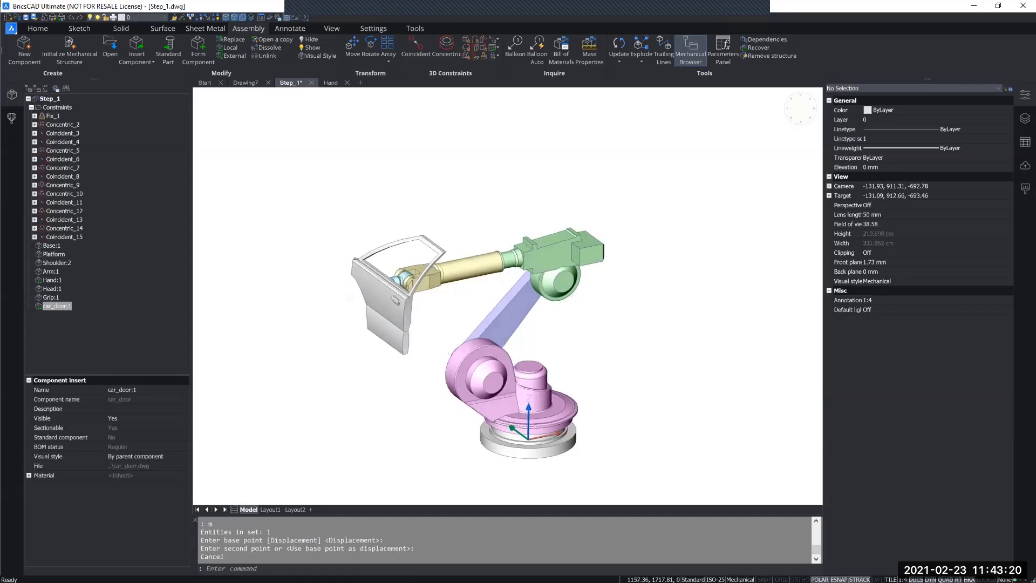
click(547, 279)
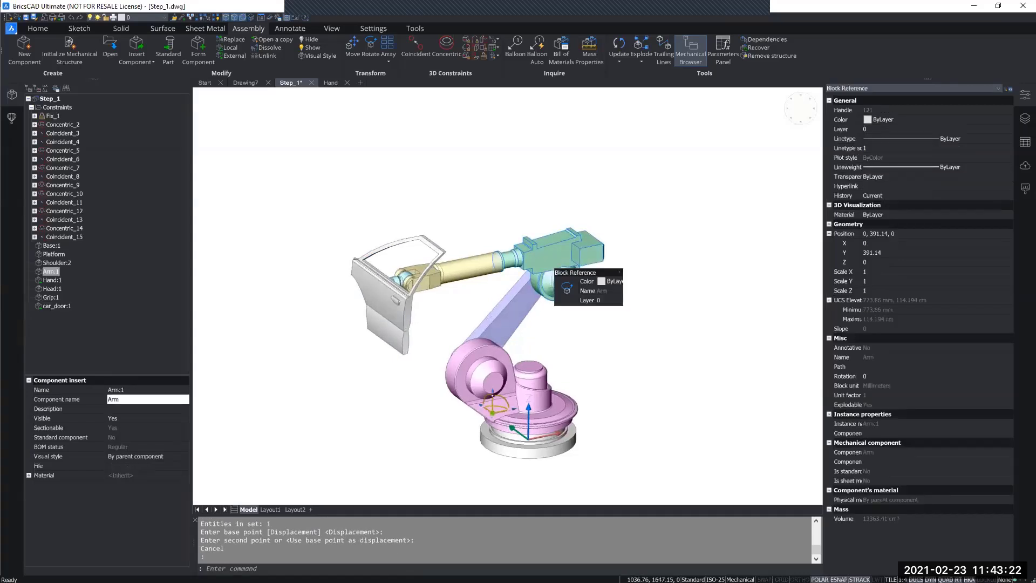
key(Escape)
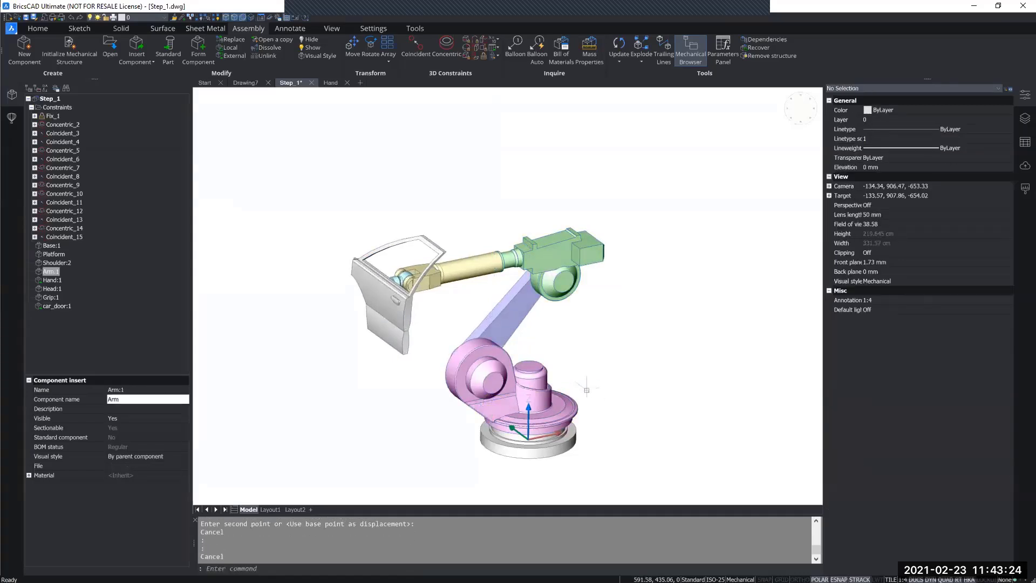
shift+middle_drag(578, 387, 555, 481)
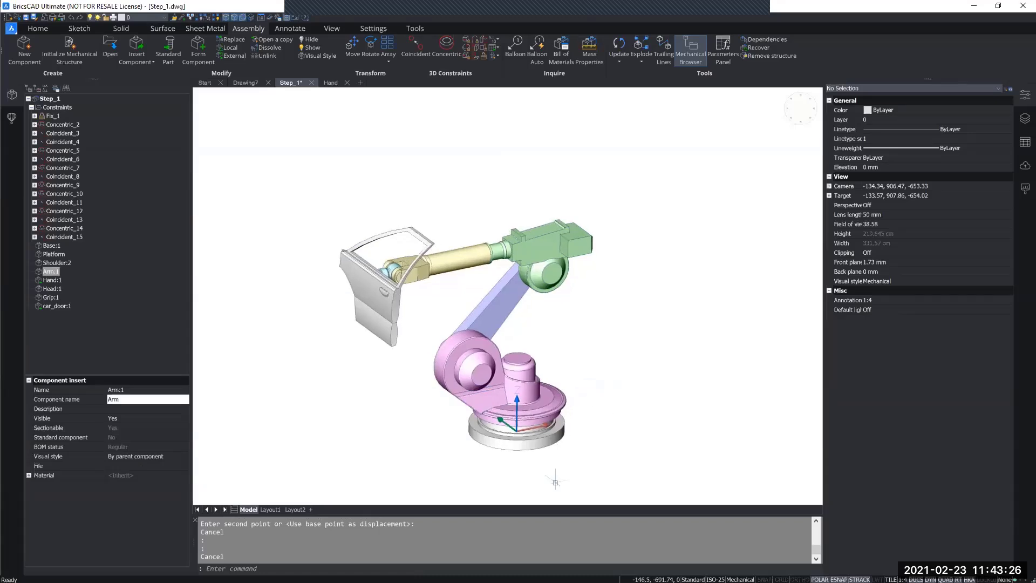